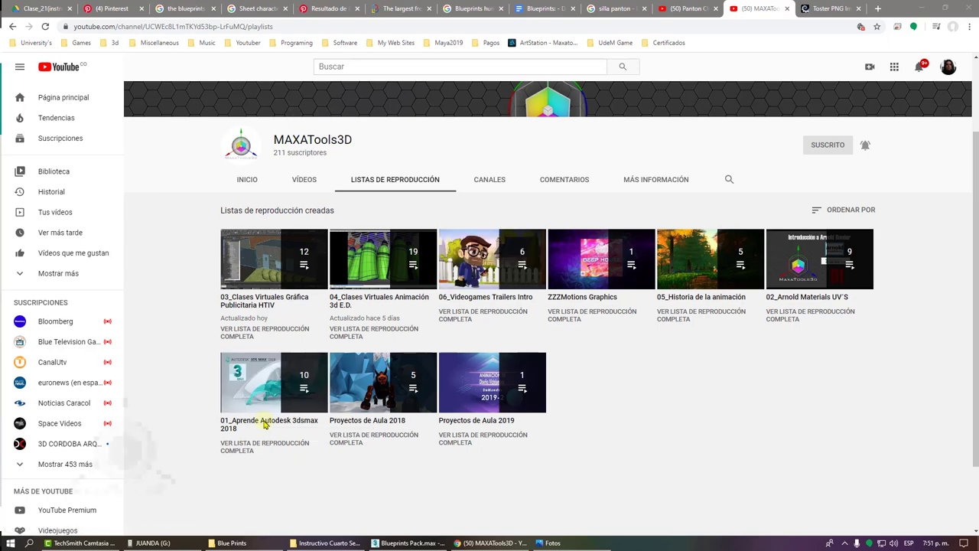
Play the Primer Ejercicio video from the 3dsmax 2018 playlist, pause at 2:50, and return to 3ds Max
{"action": "left_click", "coordinate": [245, 427]}
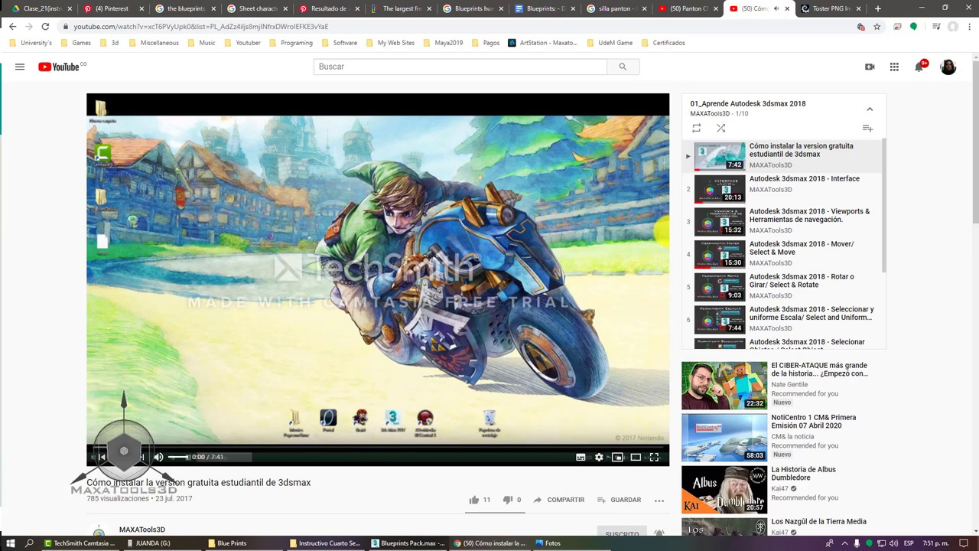
{"action": "scroll", "coordinate": [803, 244], "scroll_direction": "down", "scroll_amount": 2}
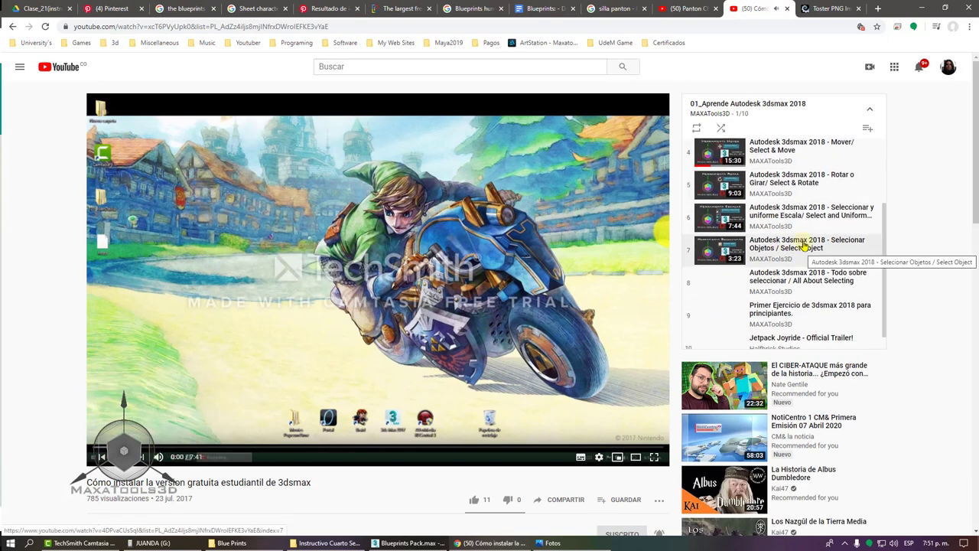
{"action": "scroll", "coordinate": [803, 245], "scroll_direction": "down", "scroll_amount": 1}
{"action": "left_click", "coordinate": [770, 293]}
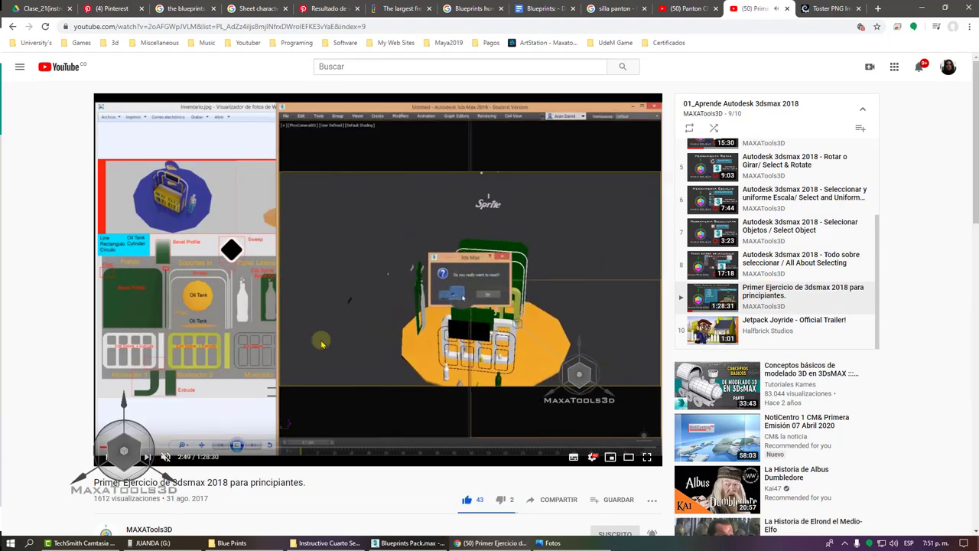
{"action": "left_click", "coordinate": [415, 271]}
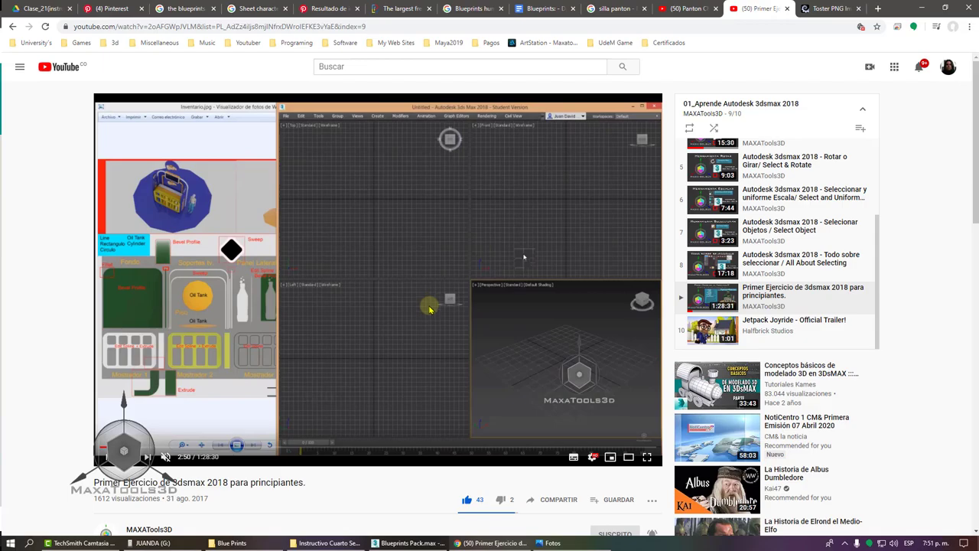
{"action": "left_click", "coordinate": [410, 543]}
{"action": "left_click", "coordinate": [859, 91]}
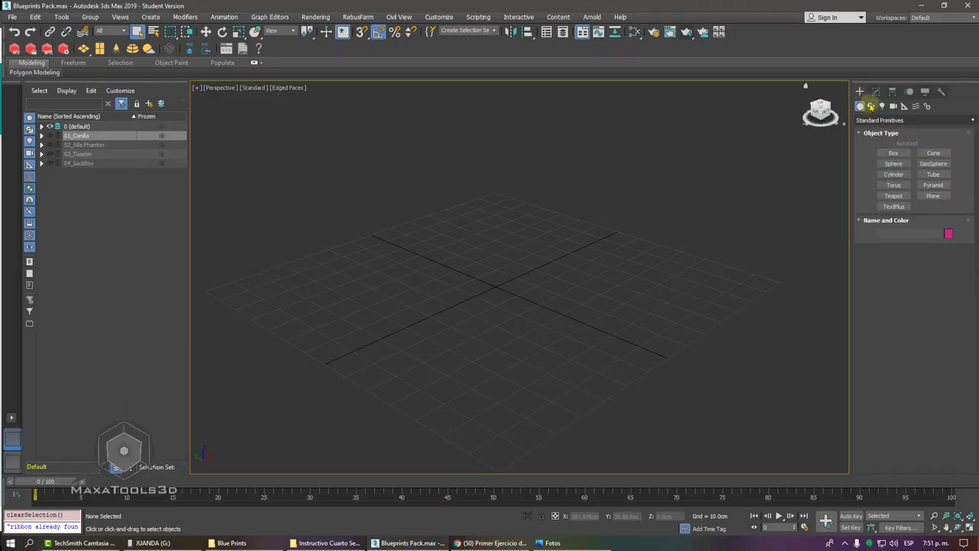
Draw a rectangle, a circle and a hexagon (NGon) spline on the grid
{"action": "left_click", "coordinate": [897, 161]}
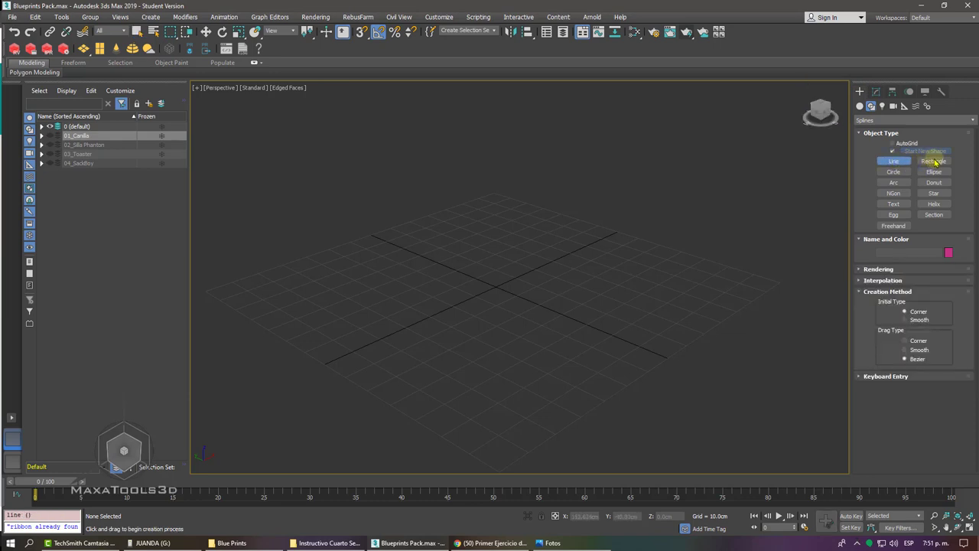
{"action": "left_click", "coordinate": [939, 161]}
{"action": "left_click_drag", "start_coordinate": [540, 223], "coordinate": [544, 275]}
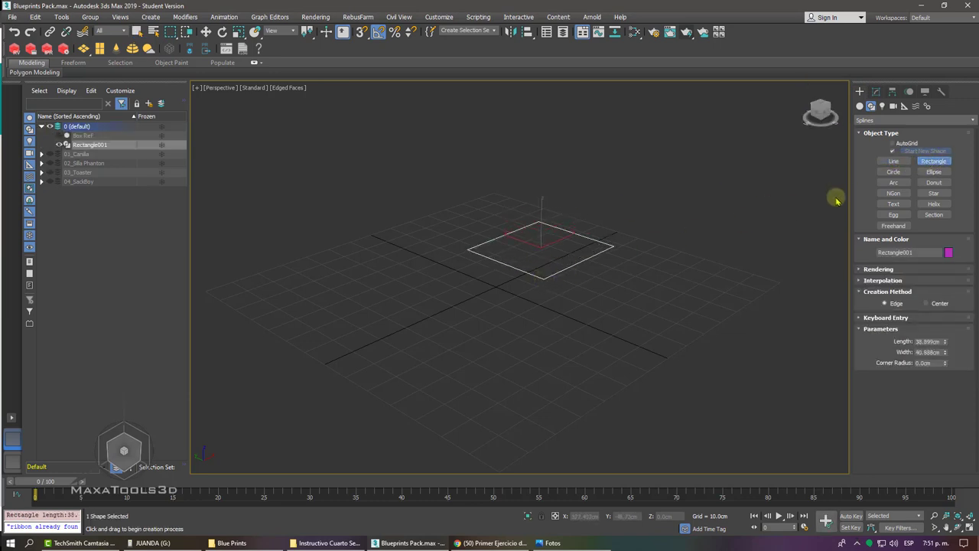
{"action": "left_click", "coordinate": [894, 171]}
{"action": "left_click_drag", "start_coordinate": [601, 376], "coordinate": [618, 341]}
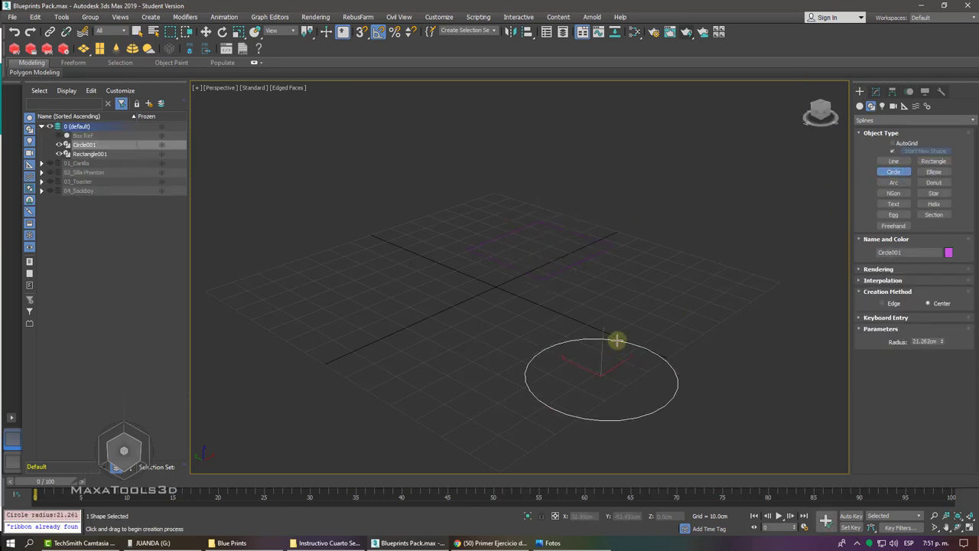
{"action": "left_click", "coordinate": [894, 193]}
{"action": "left_click_drag", "start_coordinate": [444, 339], "coordinate": [459, 297]}
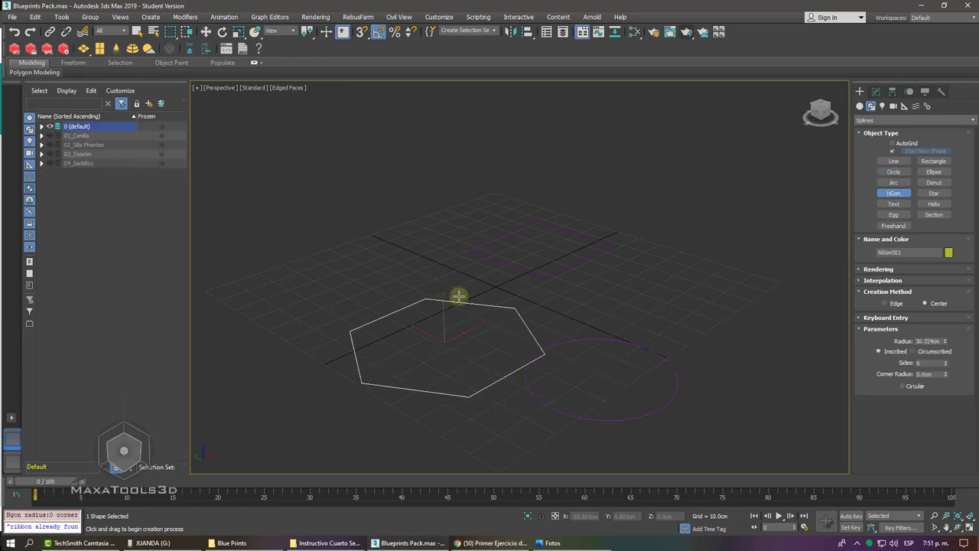
Move the hexagon further left and reduce its radius to 25.501cm
{"action": "right_click", "coordinate": [487, 310]}
{"action": "left_click", "coordinate": [493, 321]}
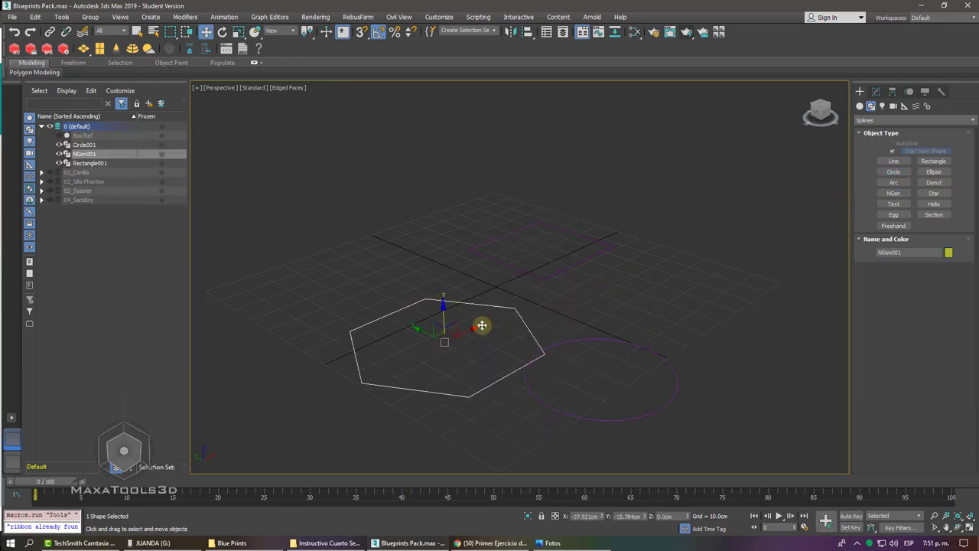
{"action": "left_click_drag", "start_coordinate": [451, 335], "coordinate": [418, 333]}
{"action": "left_click", "coordinate": [876, 91]}
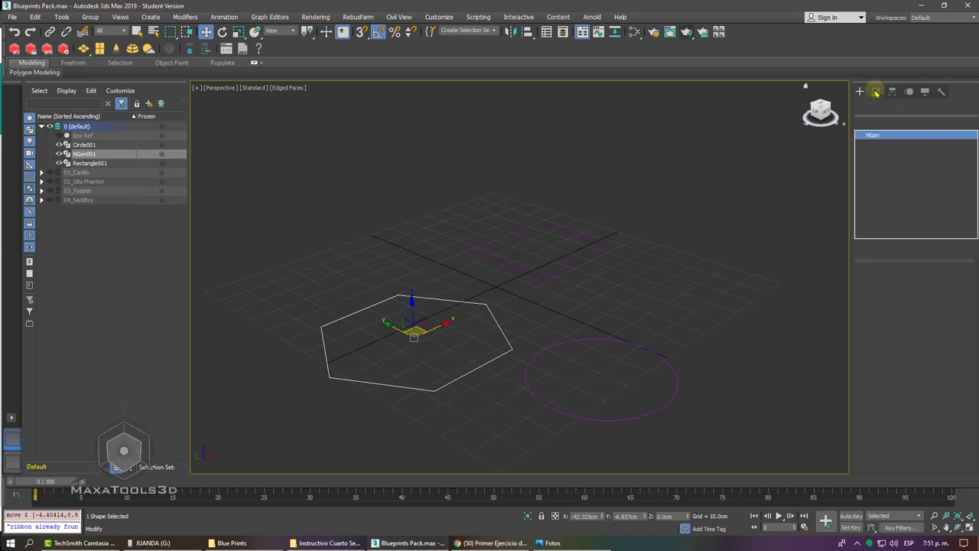
{"action": "left_click_drag", "start_coordinate": [946, 307], "coordinate": [946, 309]}
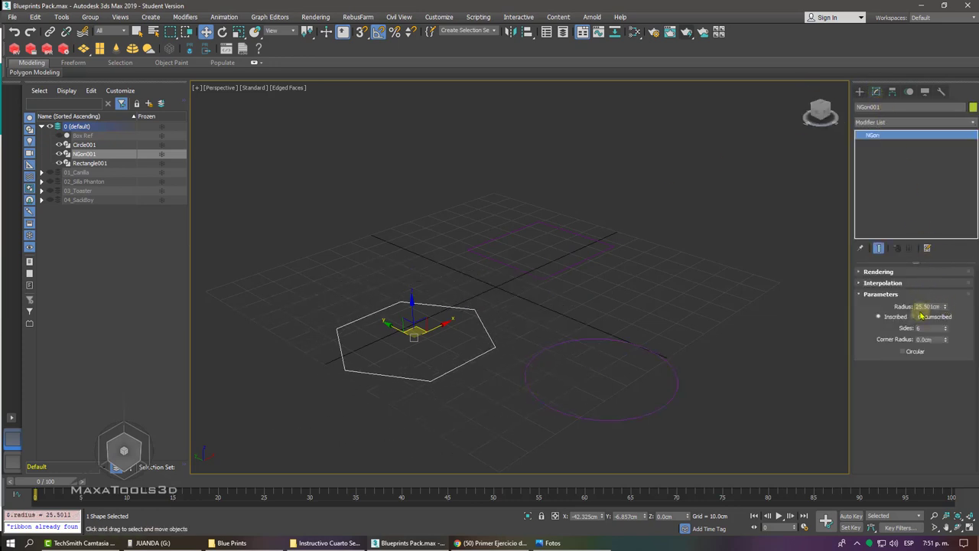
{"action": "left_click", "coordinate": [876, 123]}
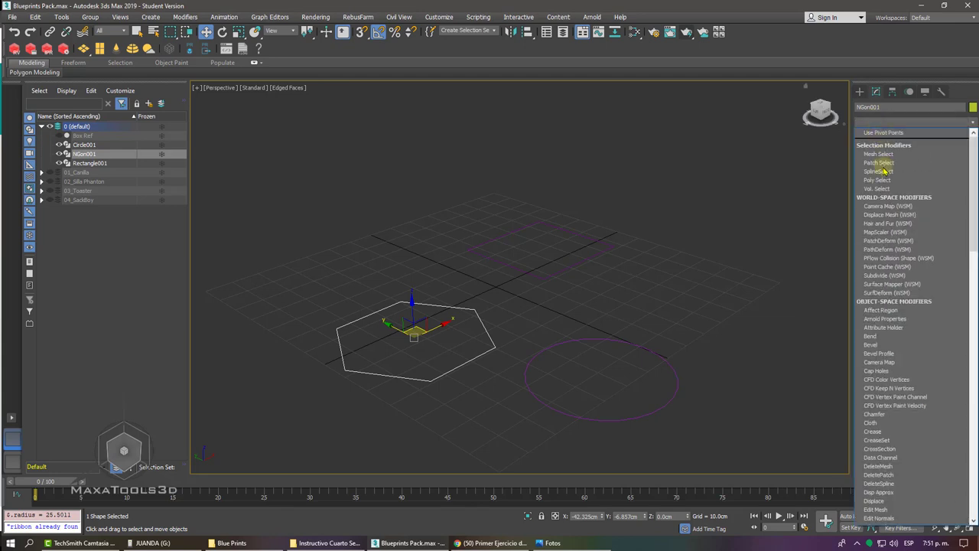
Add Edit Spline to NGon001 and drag one corner vertex up and right into an irregular outline
{"action": "key", "text": "e"}
{"action": "left_click", "coordinate": [884, 168]}
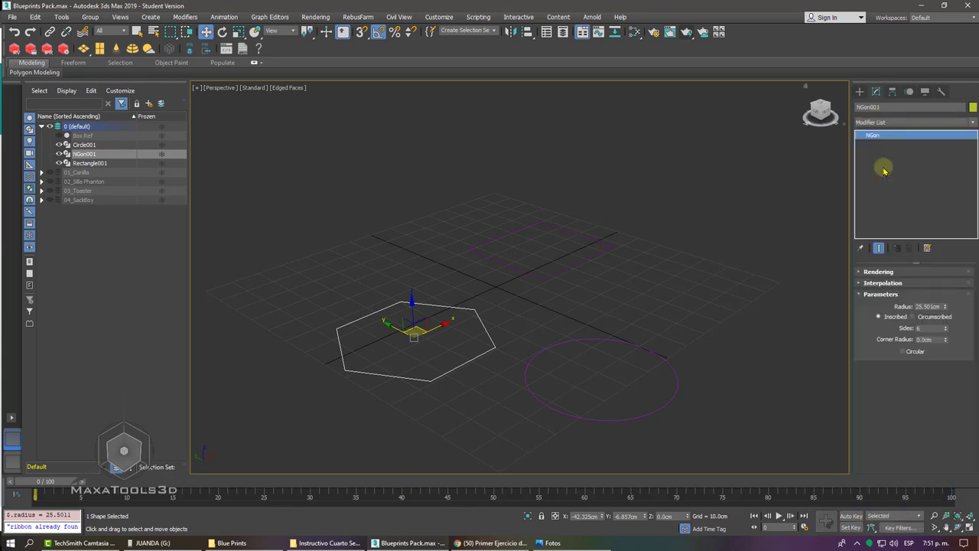
{"action": "left_click", "coordinate": [871, 136]}
{"action": "left_click", "coordinate": [889, 144]}
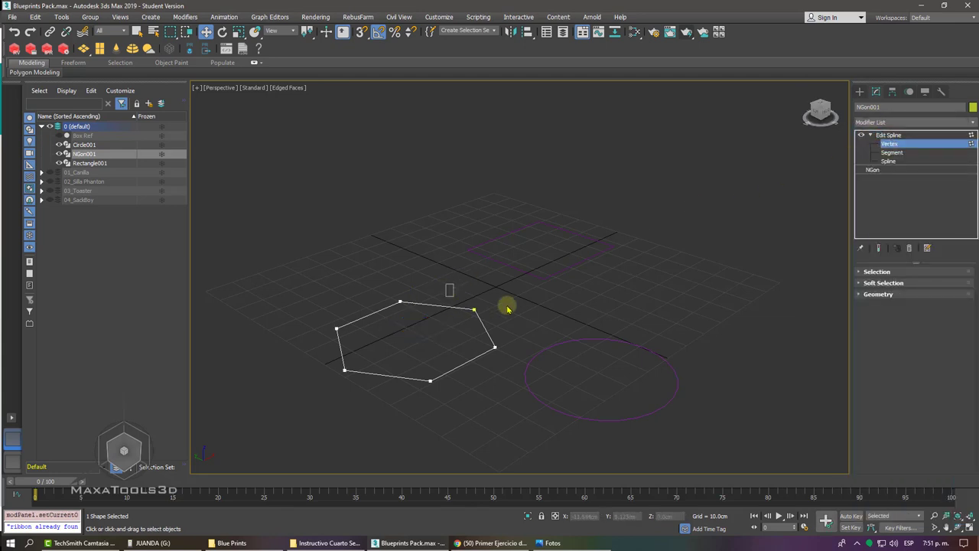
{"action": "left_click", "coordinate": [474, 310]}
{"action": "left_click_drag", "start_coordinate": [498, 306], "coordinate": [548, 285]}
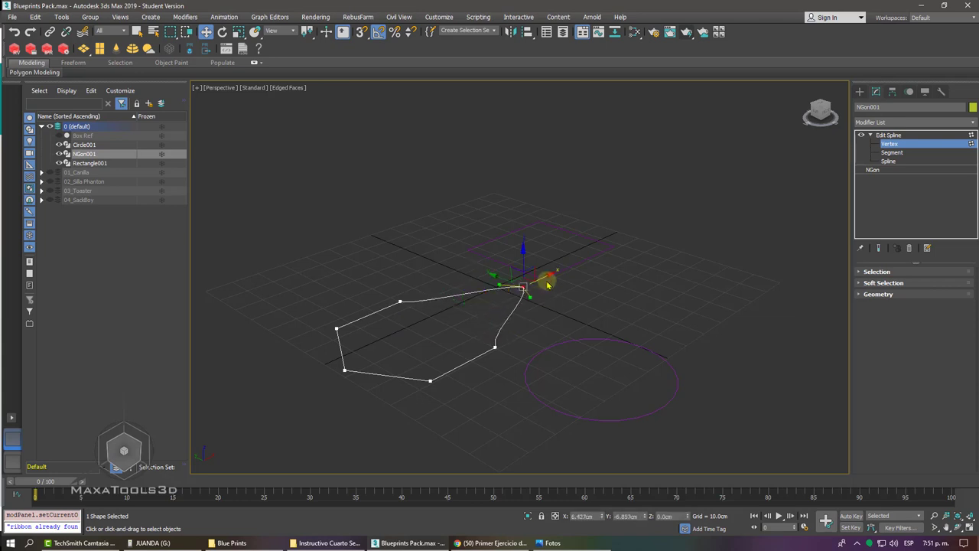
{"action": "left_click", "coordinate": [894, 136]}
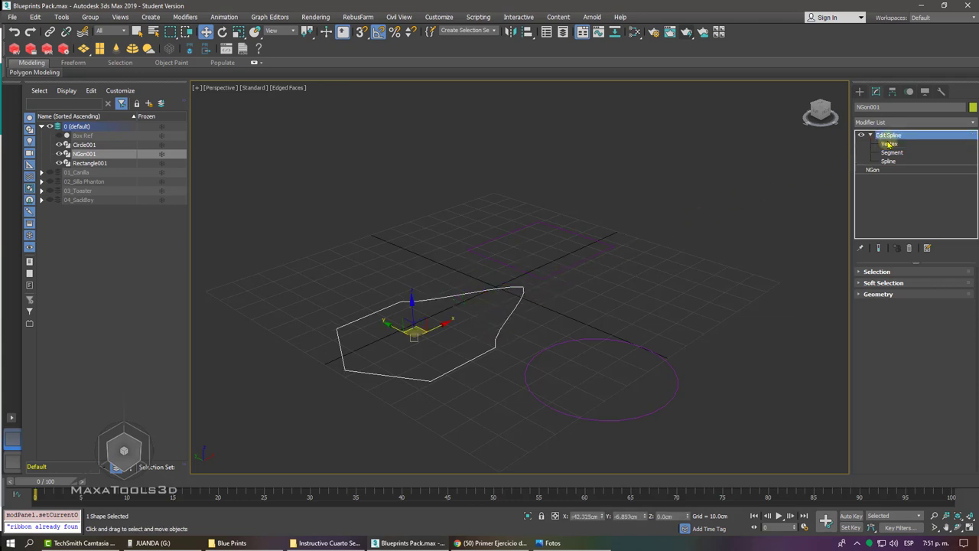
{"action": "left_click_drag", "start_coordinate": [637, 263], "coordinate": [554, 291]}
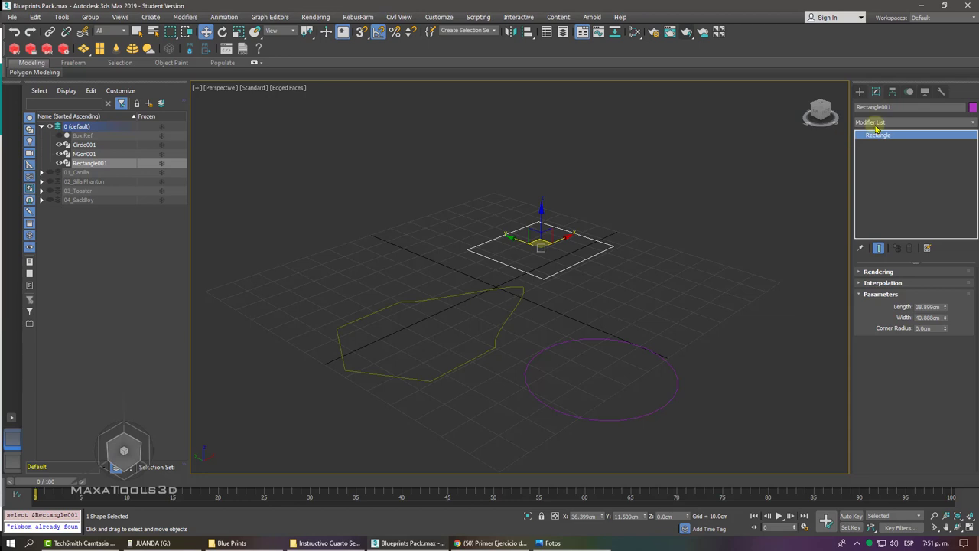
{"action": "left_click", "coordinate": [474, 353]}
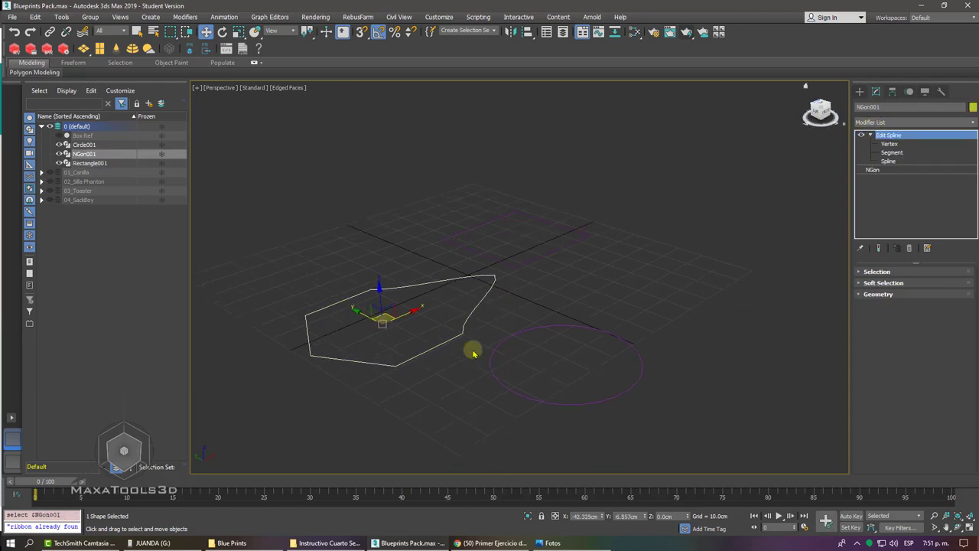
{"action": "left_click", "coordinate": [859, 91]}
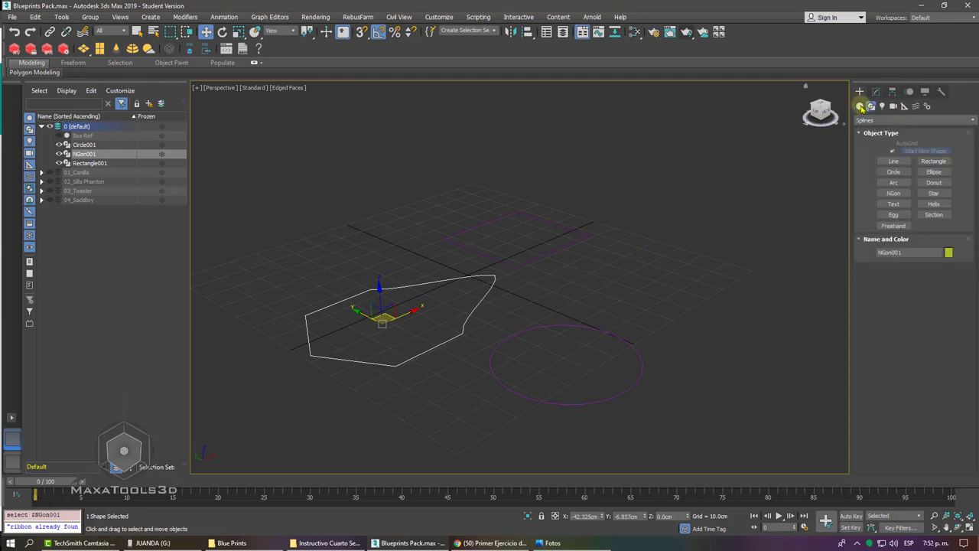
Create a box right of the splines and shorten its length to 32.594cm
{"action": "left_click", "coordinate": [862, 107]}
{"action": "left_click", "coordinate": [893, 153]}
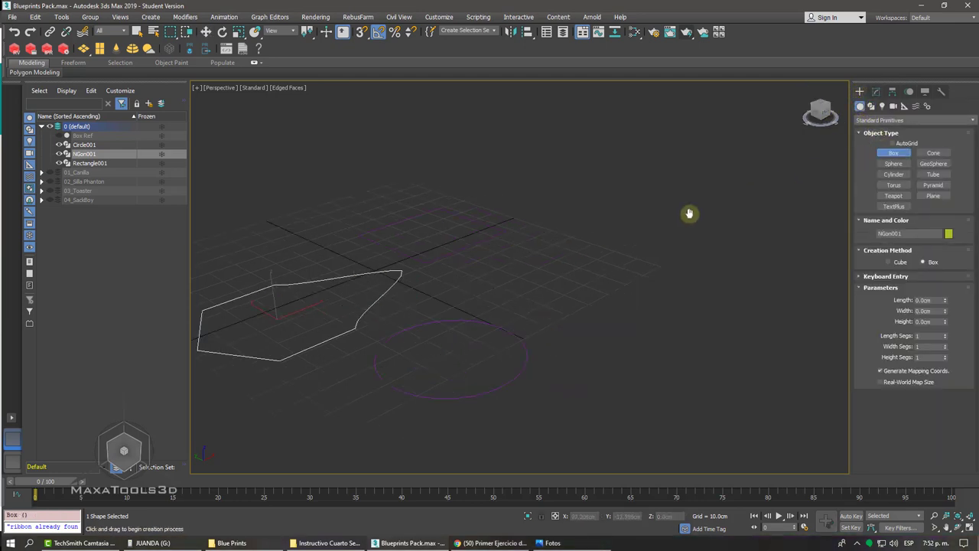
{"action": "left_click_drag", "start_coordinate": [617, 228], "coordinate": [626, 303]}
{"action": "left_click", "coordinate": [648, 186]}
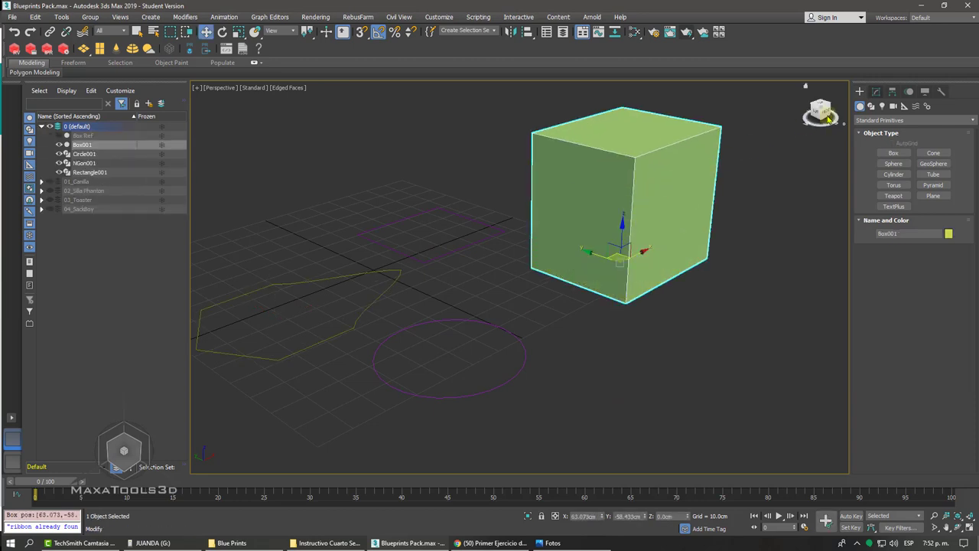
{"action": "left_click", "coordinate": [877, 91]}
{"action": "left_click_drag", "start_coordinate": [944, 285], "coordinate": [940, 291]}
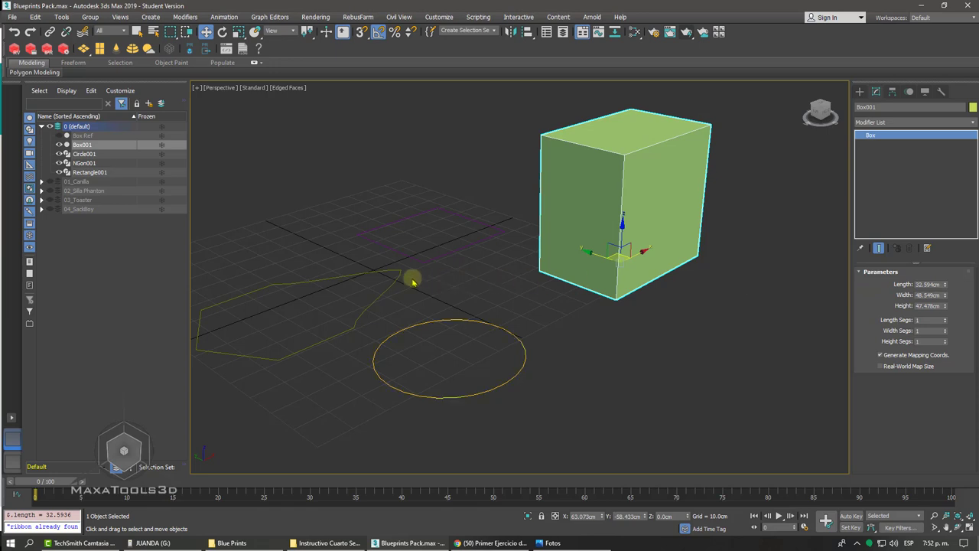
Select Box001 and add an Edit Poly modifier to it
{"action": "left_click", "coordinate": [343, 312]}
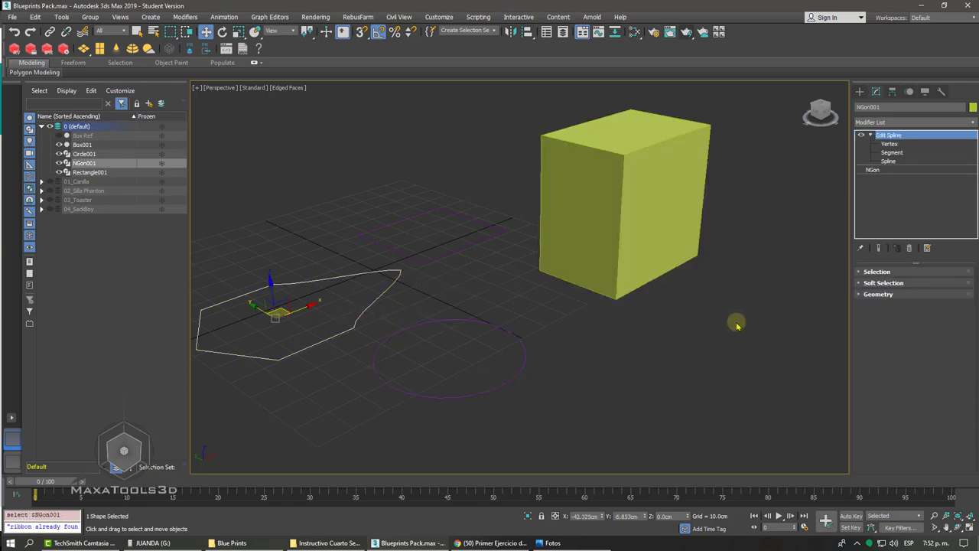
{"action": "left_click", "coordinate": [732, 232]}
{"action": "left_click_drag", "start_coordinate": [728, 122], "coordinate": [663, 264]}
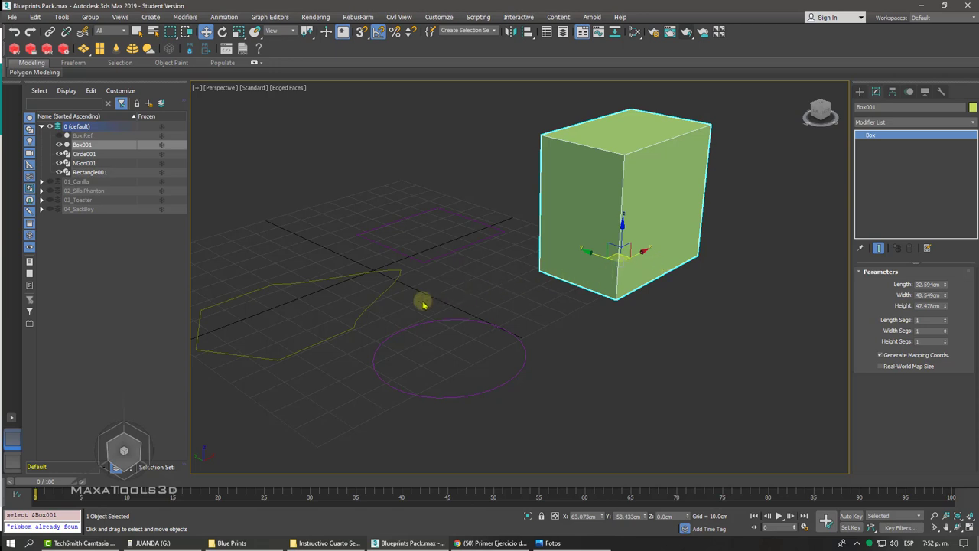
{"action": "left_click", "coordinate": [375, 304]}
{"action": "left_click", "coordinate": [664, 222]}
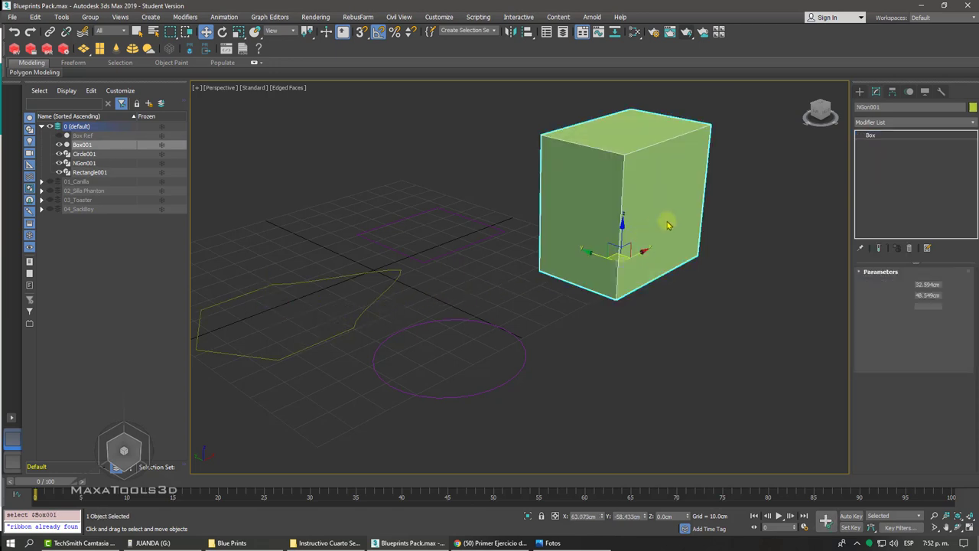
{"action": "left_click", "coordinate": [882, 123]}
{"action": "key", "text": "e"}
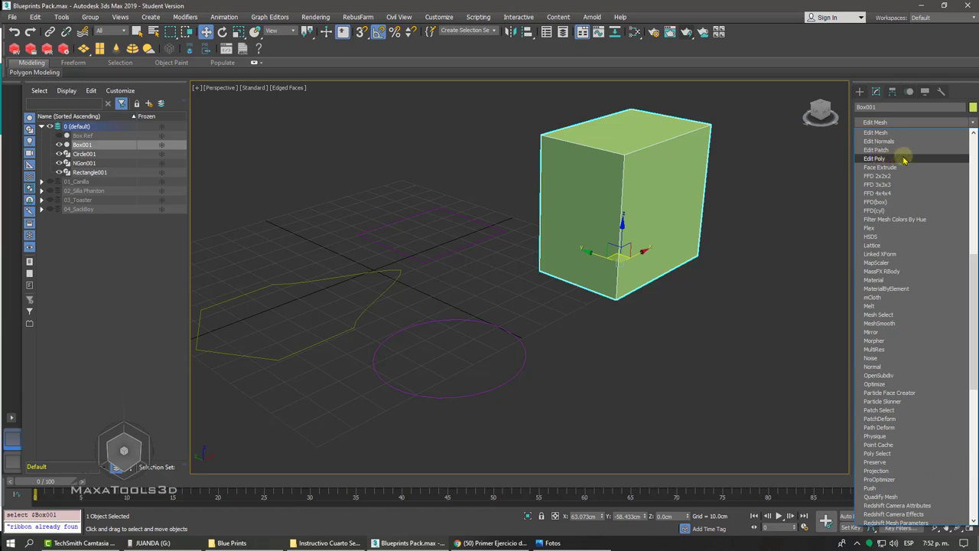
{"action": "left_click", "coordinate": [907, 158]}
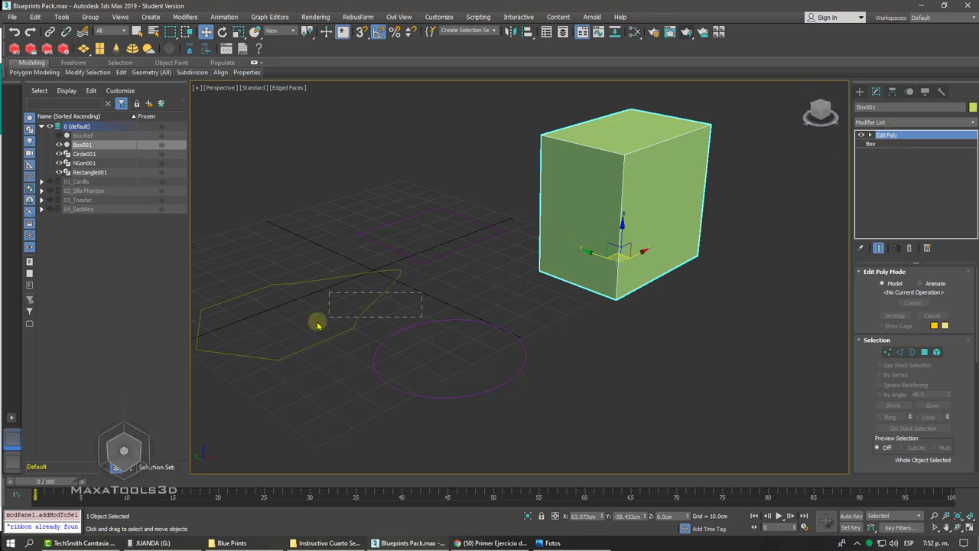
{"action": "left_click", "coordinate": [353, 322]}
Nudge the circle right, then add and remove an Edit Spline modifier via action search
{"action": "left_click", "coordinate": [454, 393]}
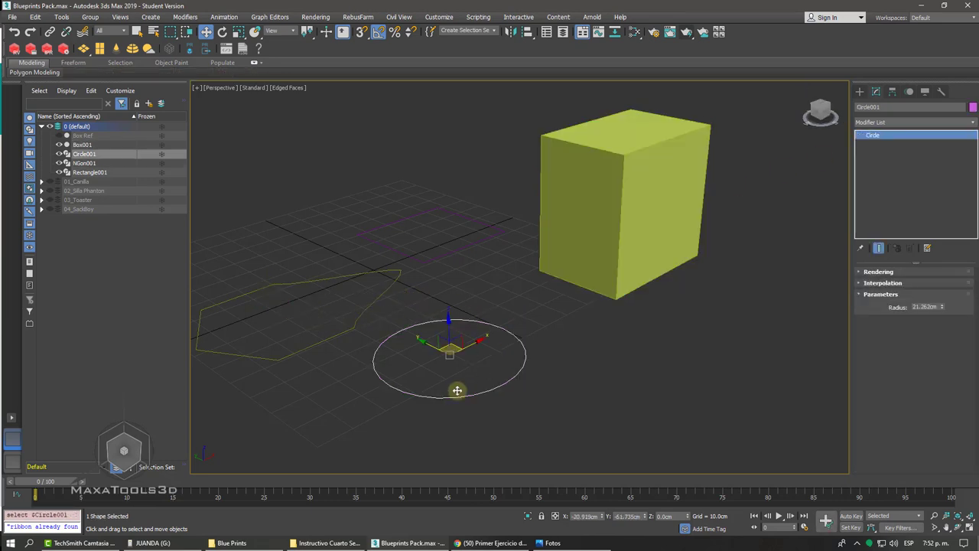
{"action": "left_click_drag", "start_coordinate": [448, 350], "coordinate": [480, 354]}
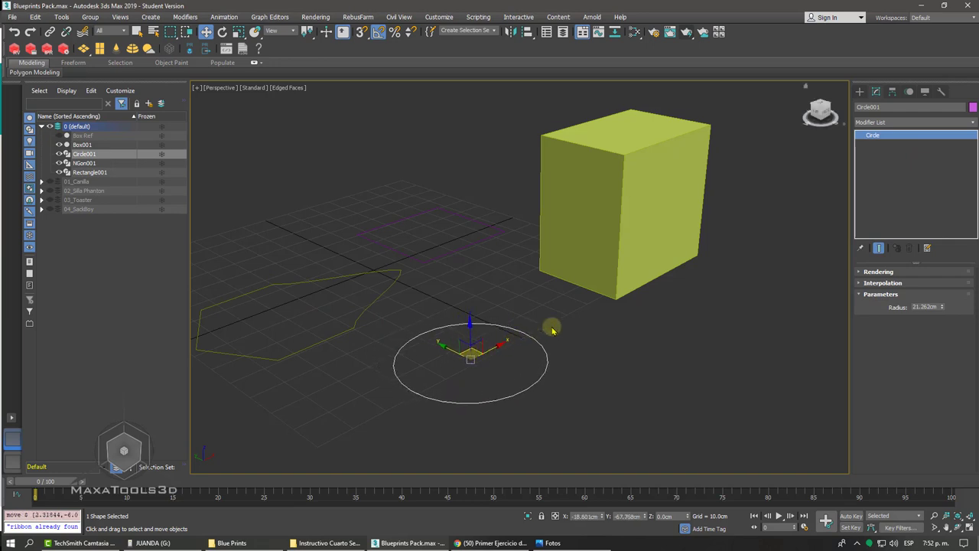
{"action": "key", "text": "x"}
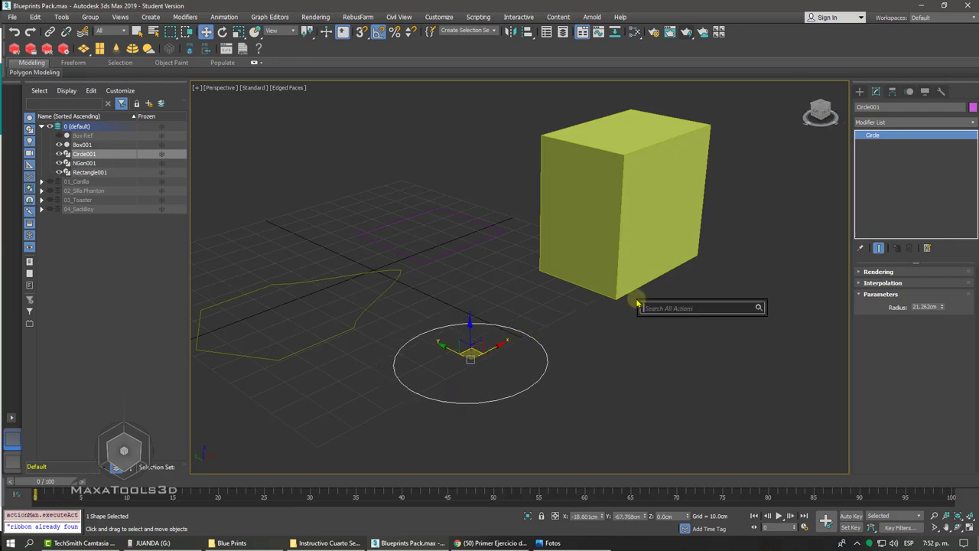
{"action": "type", "text": "E"}
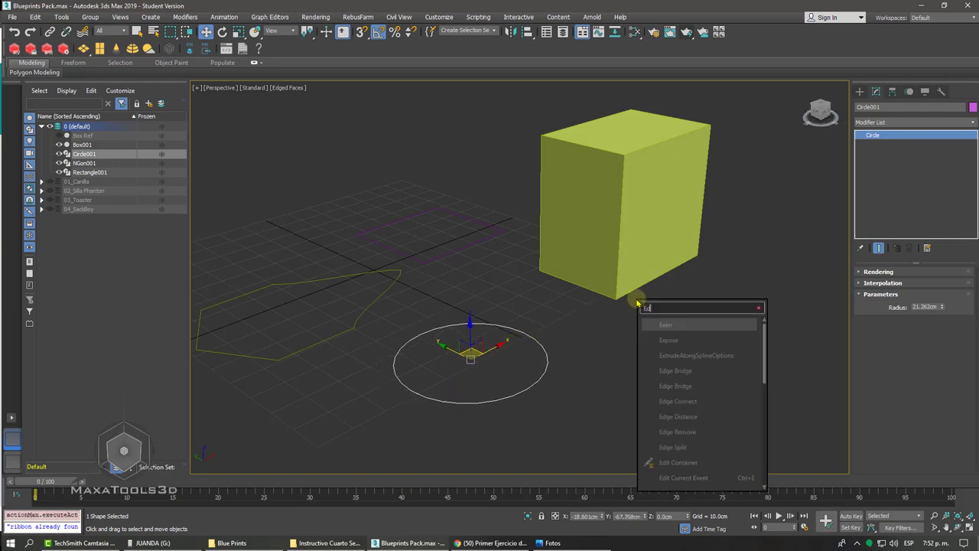
{"action": "type", "text": "dit s"}
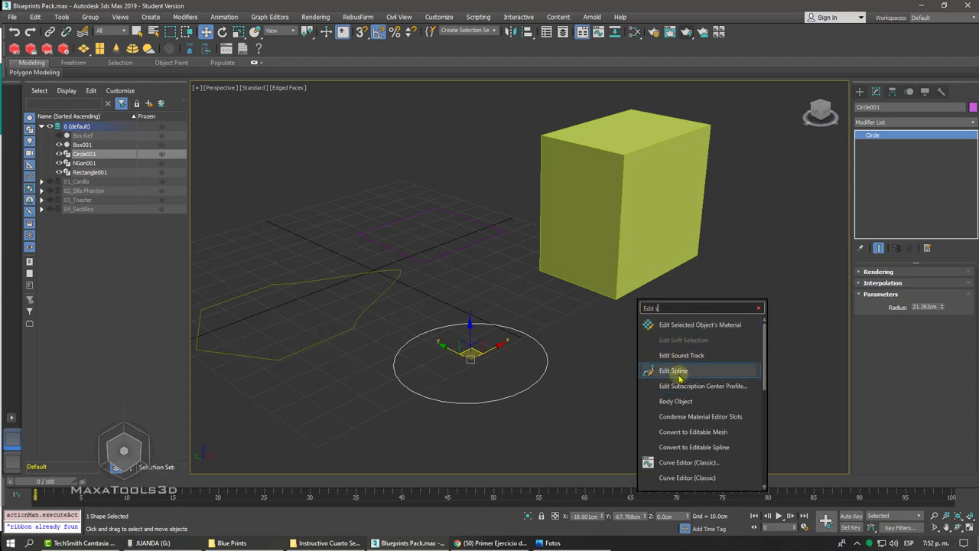
{"action": "left_click", "coordinate": [683, 373]}
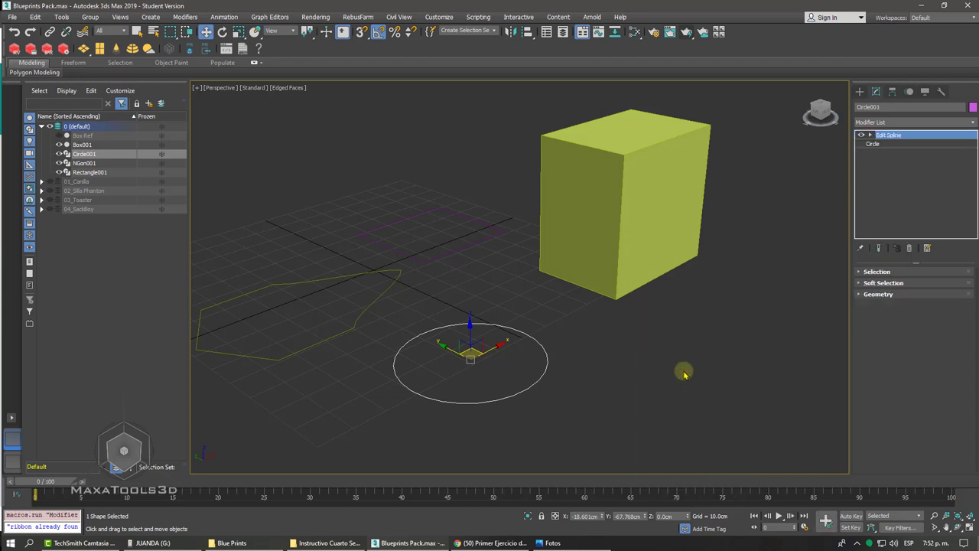
{"action": "left_click", "coordinate": [910, 249]}
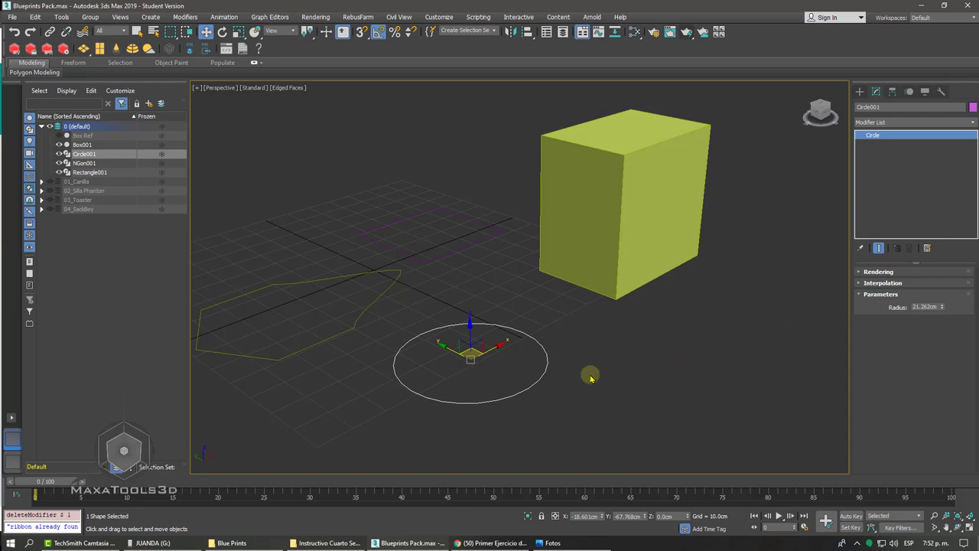
{"action": "left_click", "coordinate": [591, 377]}
Reselect Circle001 and drag its radius down to about 15.7 cm
{"action": "left_click", "coordinate": [362, 328]}
{"action": "left_click", "coordinate": [459, 324]}
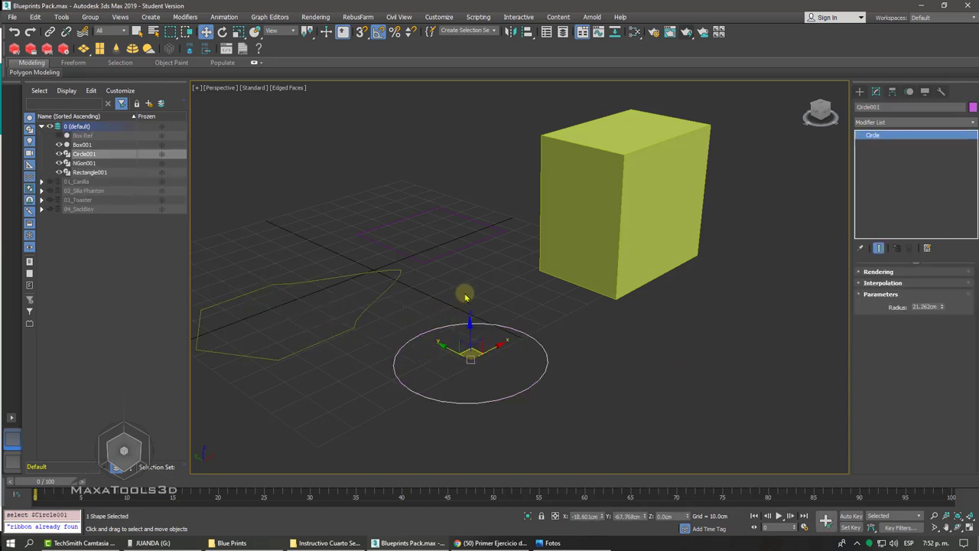
{"action": "left_click", "coordinate": [508, 301]}
{"action": "left_click_drag", "start_coordinate": [507, 301], "coordinate": [472, 345]}
{"action": "left_click_drag", "start_coordinate": [508, 298], "coordinate": [459, 356]}
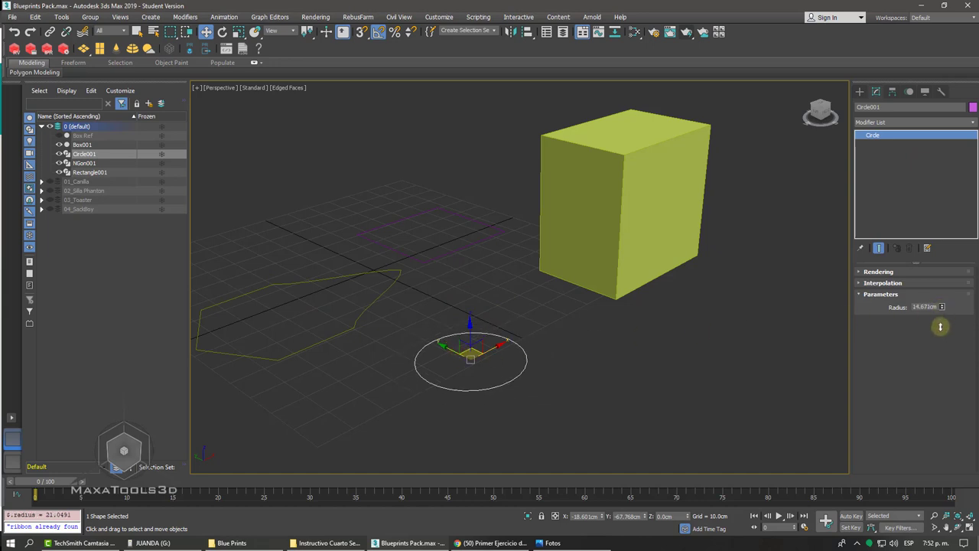
{"action": "left_click_drag", "start_coordinate": [942, 307], "coordinate": [924, 317]}
Lengthen Rectangle001 to 40.066 cm, removing the temporary Edit Spline modifier afterwards
{"action": "left_click", "coordinate": [460, 250]}
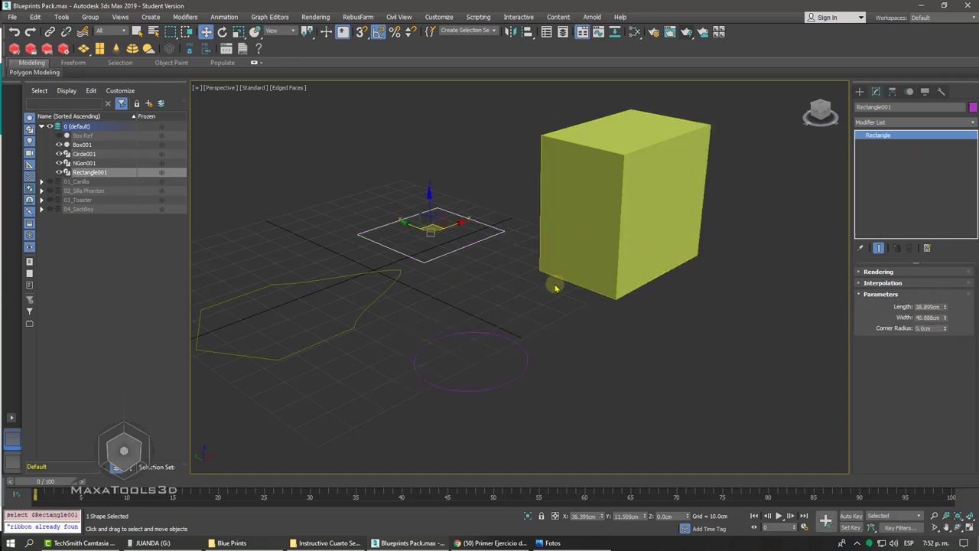
{"action": "left_click", "coordinate": [946, 308]}
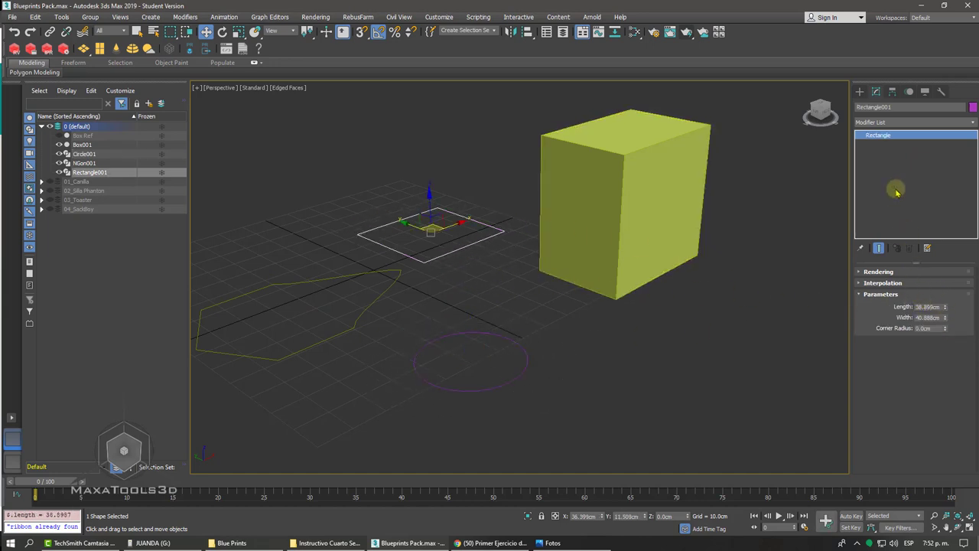
{"action": "left_click", "coordinate": [882, 125]}
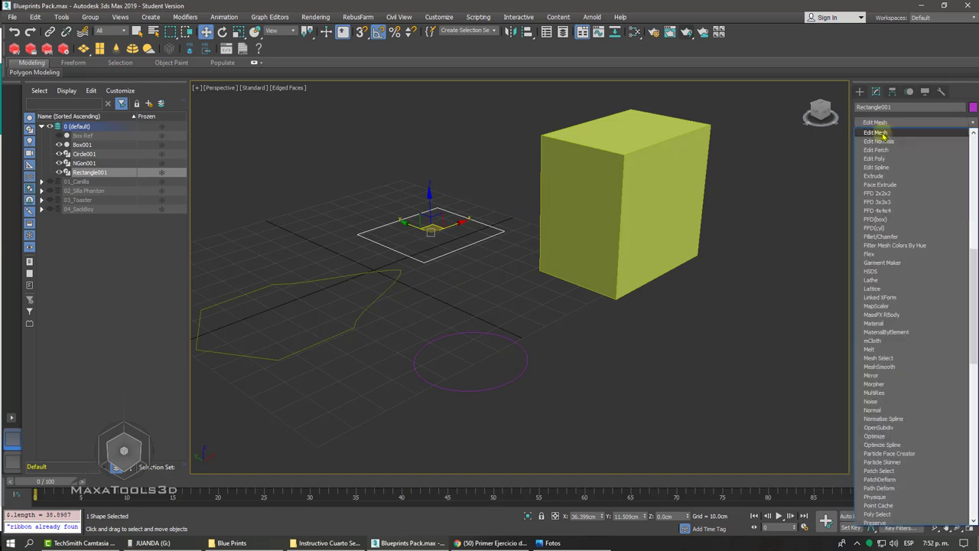
{"action": "left_click", "coordinate": [885, 163]}
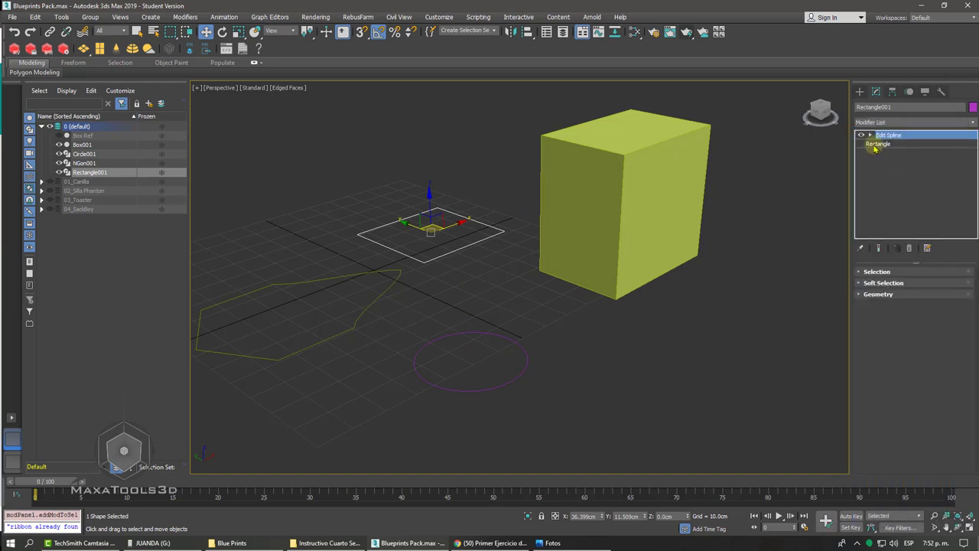
{"action": "left_click", "coordinate": [876, 144]}
{"action": "left_click_drag", "start_coordinate": [947, 311], "coordinate": [934, 306]}
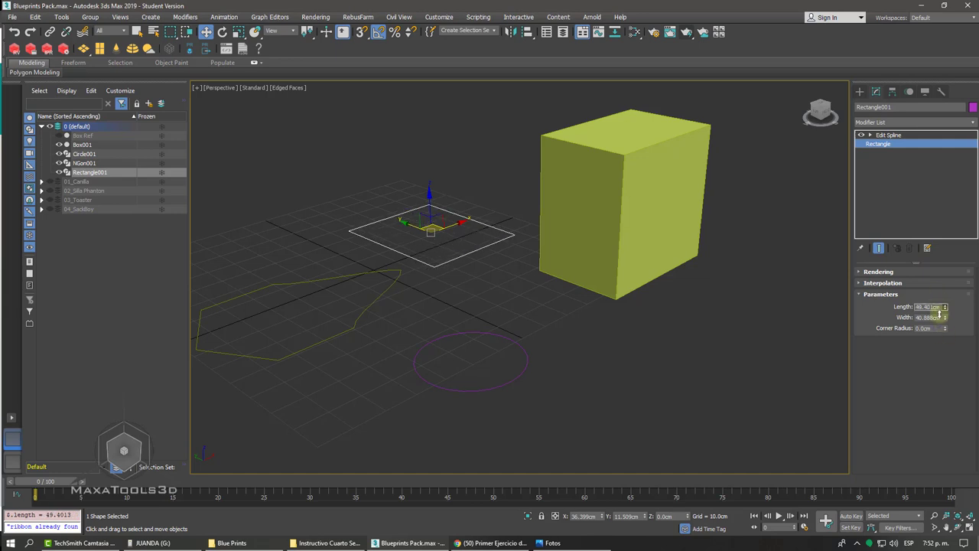
{"action": "left_click", "coordinate": [890, 135]}
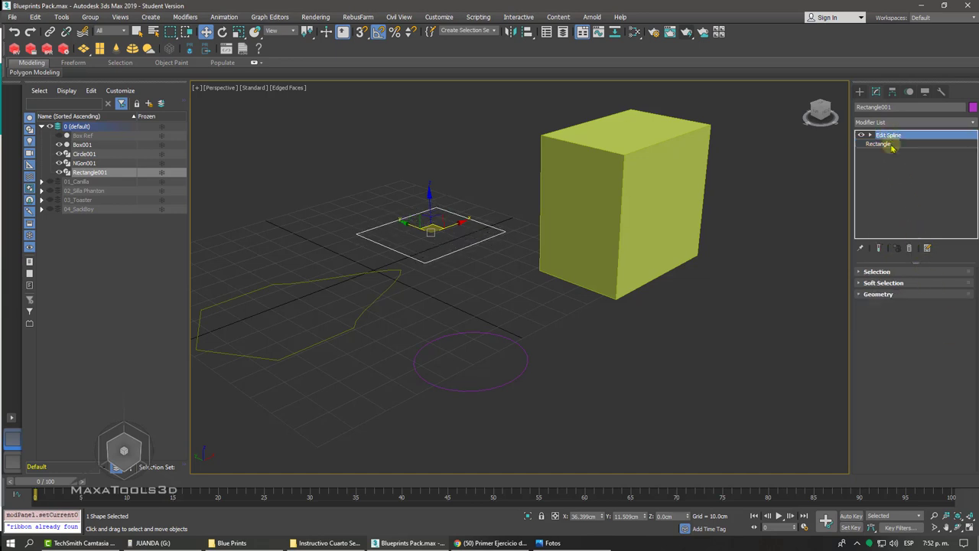
{"action": "left_click", "coordinate": [909, 249]}
Convert the rectangle to an Editable Spline and move one corner vertex
{"action": "key", "text": "z"}
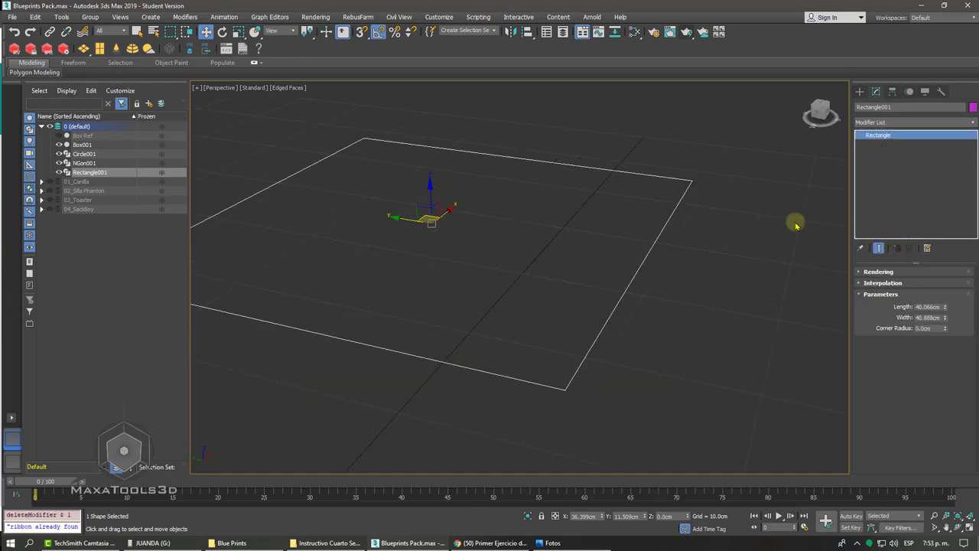
{"action": "right_click", "coordinate": [486, 159]}
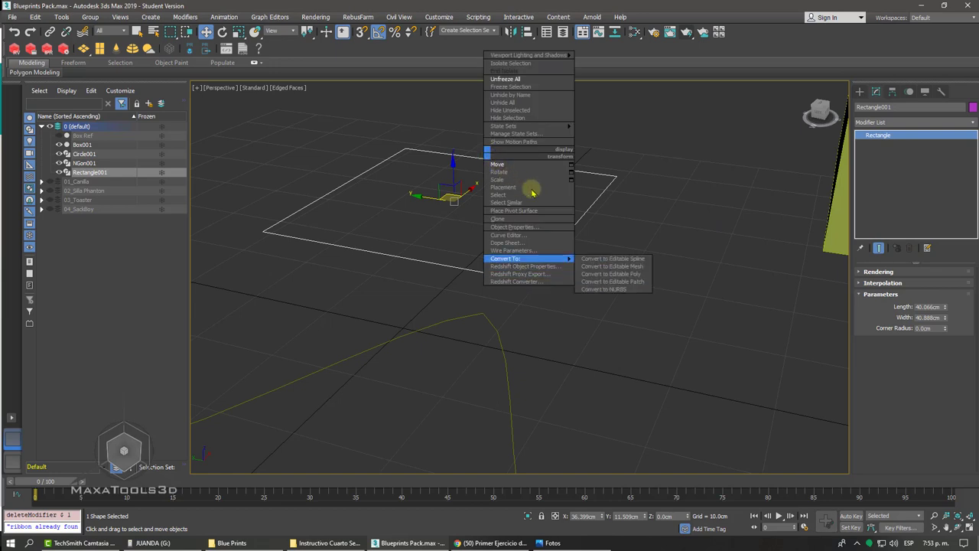
{"action": "left_click", "coordinate": [626, 260]}
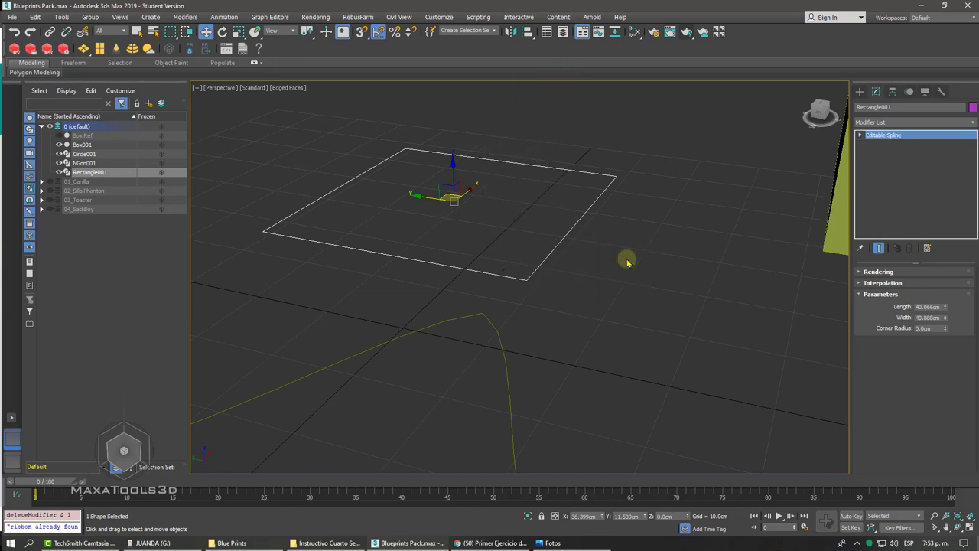
{"action": "left_click", "coordinate": [879, 145]}
{"action": "left_click_drag", "start_coordinate": [562, 161], "coordinate": [655, 213]}
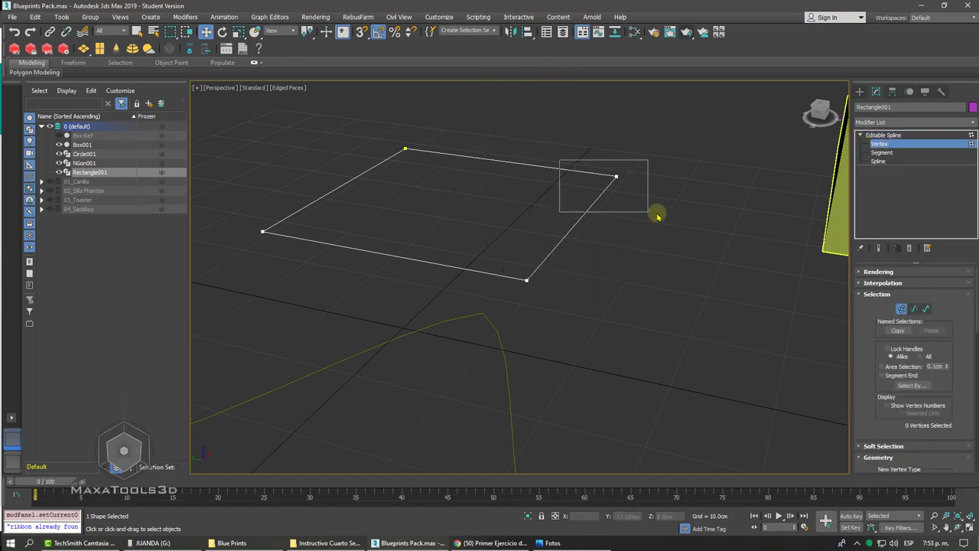
{"action": "mouse_move", "coordinate": [612, 175]}
{"action": "left_mouse_down"}
{"action": "mouse_move", "coordinate": [519, 153]}
{"action": "mouse_move", "coordinate": [549, 189]}
{"action": "left_mouse_up"}
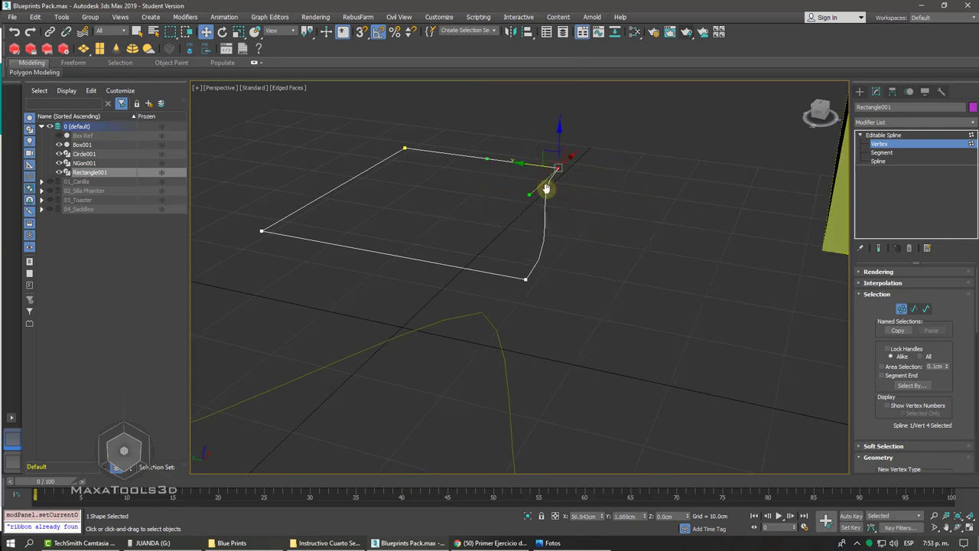
{"action": "middle_click_drag", "start_coordinate": [564, 186], "coordinate": [788, 115], "text": "alt"}
Draw a test Line spline with four vertices
{"action": "left_click", "coordinate": [859, 91]}
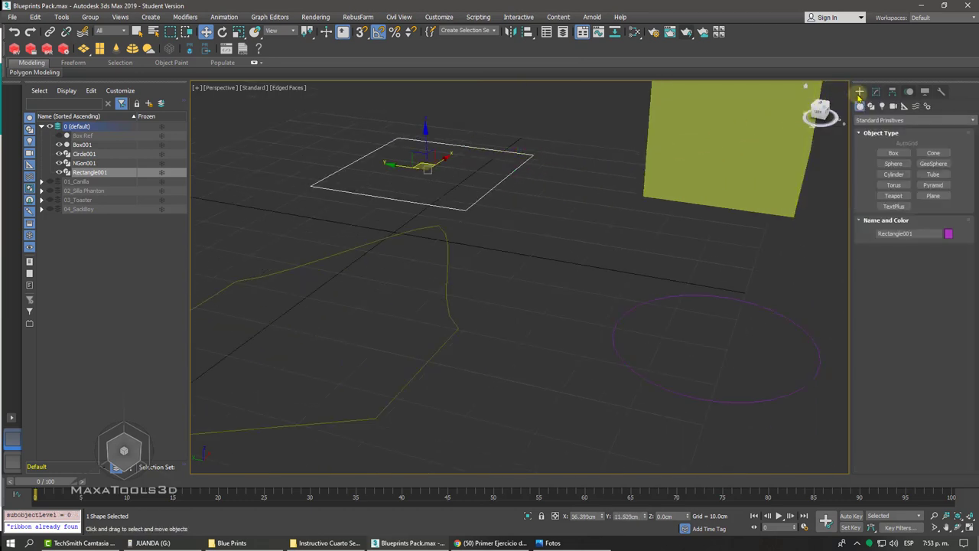
{"action": "left_click", "coordinate": [871, 105]}
{"action": "left_click", "coordinate": [892, 161]}
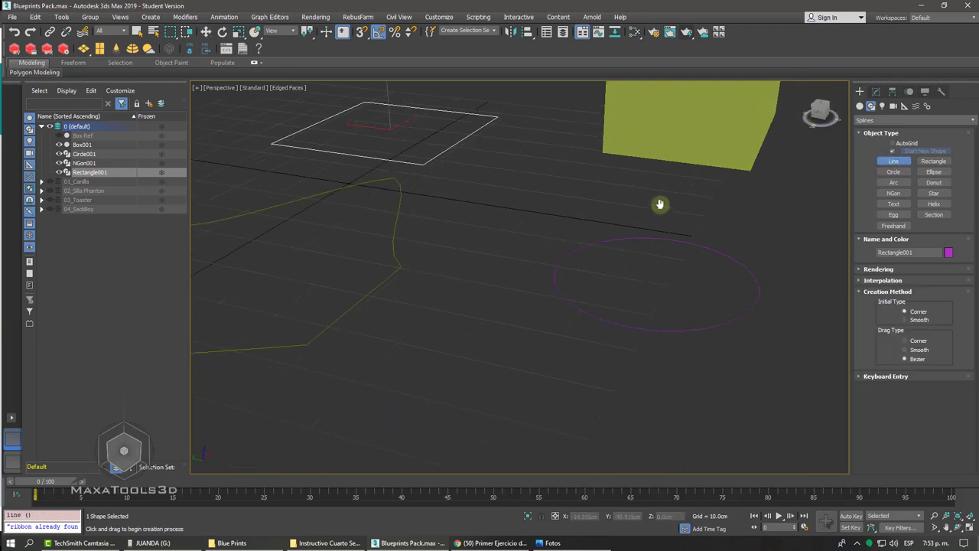
{"action": "scroll", "coordinate": [656, 204], "scroll_direction": "down", "scroll_amount": 3}
{"action": "left_click", "coordinate": [522, 229]}
{"action": "left_click", "coordinate": [448, 306]}
{"action": "left_click", "coordinate": [598, 335]}
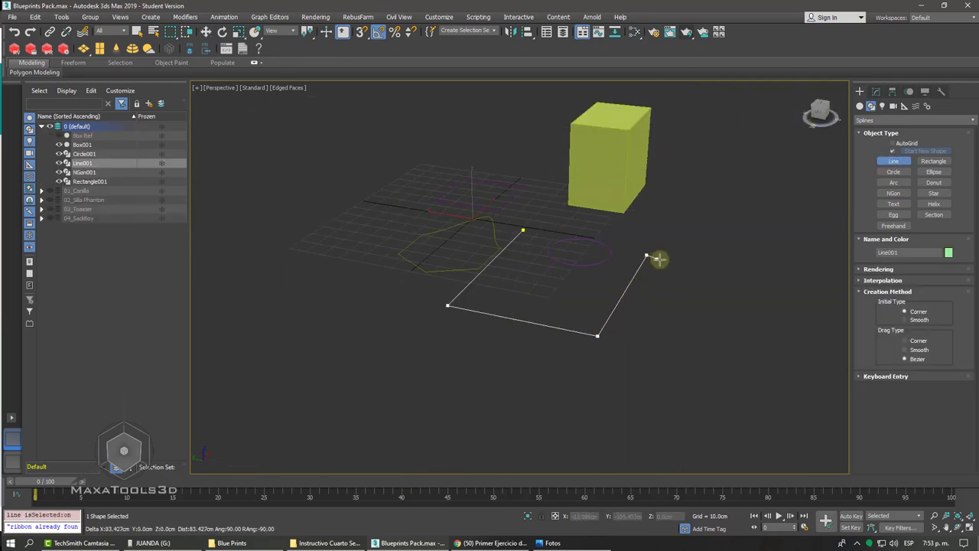
{"action": "left_click", "coordinate": [648, 255]}
{"action": "right_click", "coordinate": [712, 252]}
Select a vertex of the test line, then delete the line
{"action": "left_click", "coordinate": [874, 92]}
{"action": "left_click", "coordinate": [860, 134]}
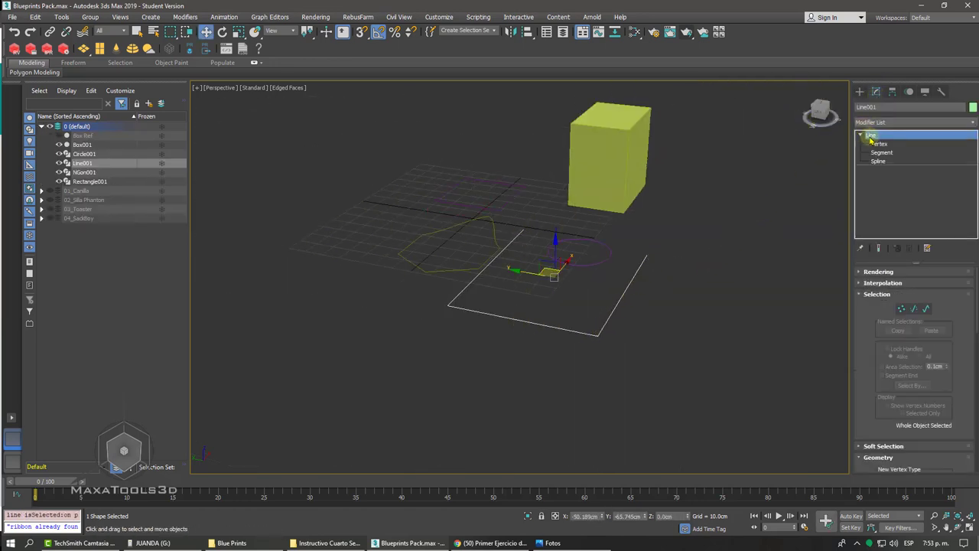
{"action": "left_click", "coordinate": [880, 144]}
{"action": "left_click", "coordinate": [647, 255]}
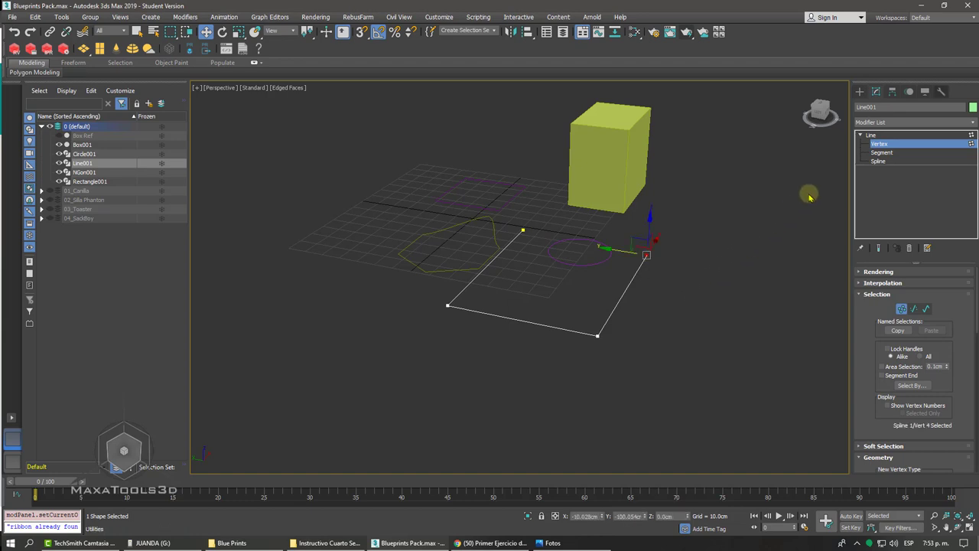
{"action": "left_click", "coordinate": [873, 134]}
{"action": "key", "text": "Delete"}
Delete the remaining rectangle, circle and hexagon splines, then select and frame Box001
{"action": "left_click_drag", "start_coordinate": [598, 306], "coordinate": [426, 267]}
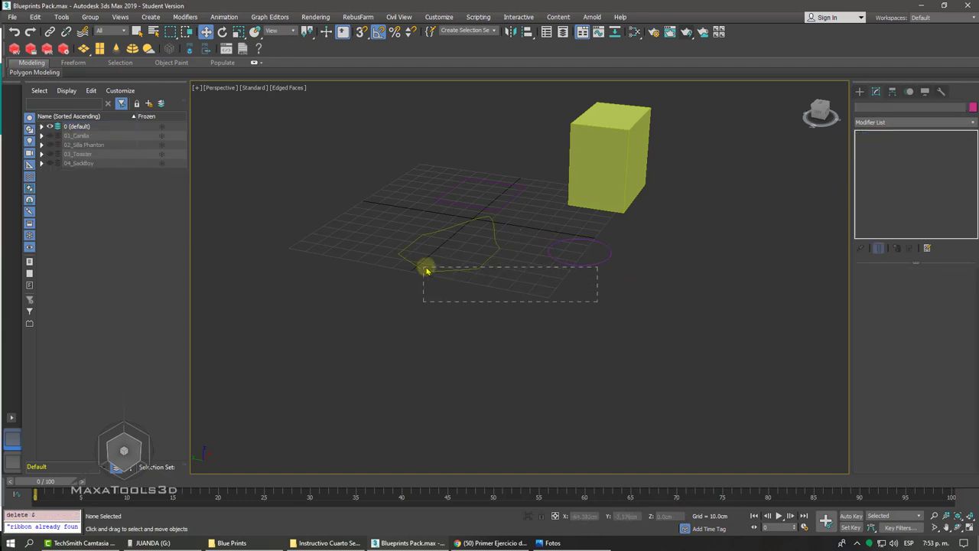
{"action": "left_click_drag", "start_coordinate": [516, 245], "coordinate": [470, 186]}
{"action": "left_click_drag", "start_coordinate": [619, 293], "coordinate": [488, 231]}
{"action": "key", "text": "Delete"}
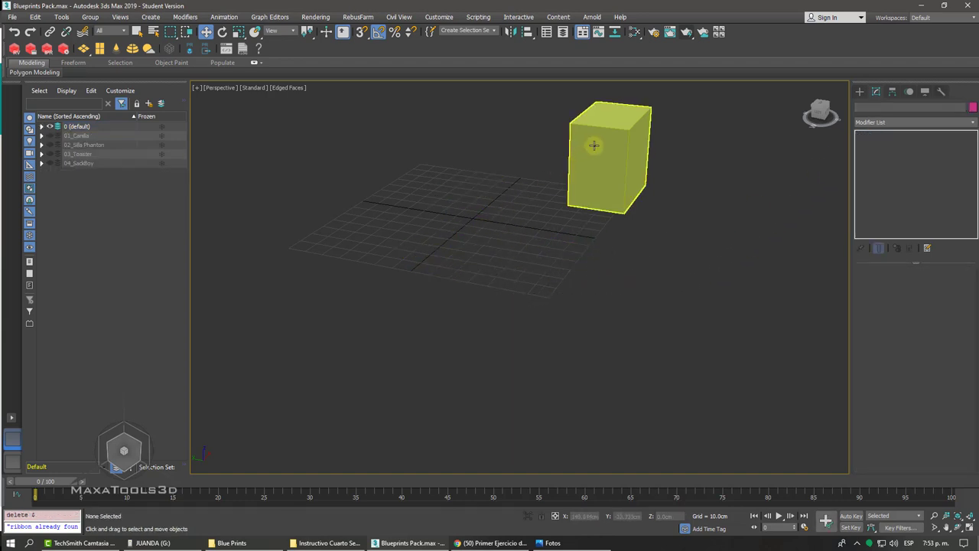
{"action": "left_click", "coordinate": [590, 145]}
{"action": "scroll", "coordinate": [592, 144], "scroll_direction": "up", "scroll_amount": 2}
{"action": "scroll", "coordinate": [593, 144], "scroll_direction": "up", "scroll_amount": 2}
{"action": "key", "text": "z"}
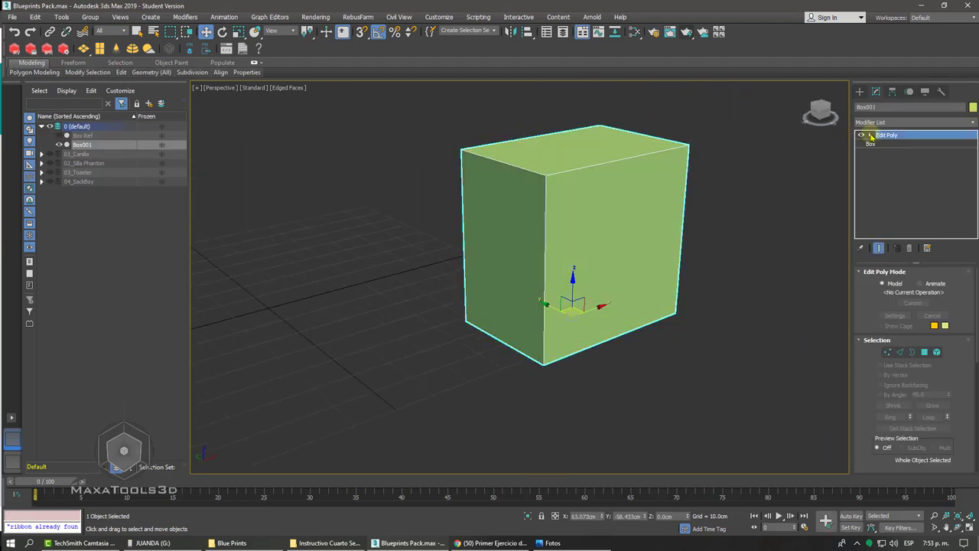
Delete the box's Edit Poly, undo a trial Editable Poly conversion, and re-add Edit Poly via search
{"action": "left_click", "coordinate": [909, 249]}
{"action": "right_click", "coordinate": [570, 206]}
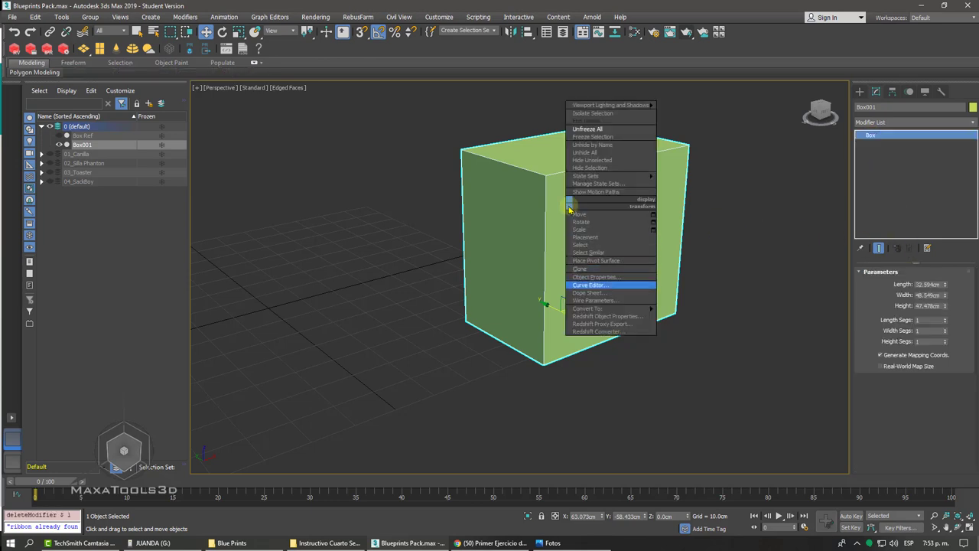
{"action": "mouse_move", "coordinate": [588, 309]}
{"action": "left_click", "coordinate": [680, 320]}
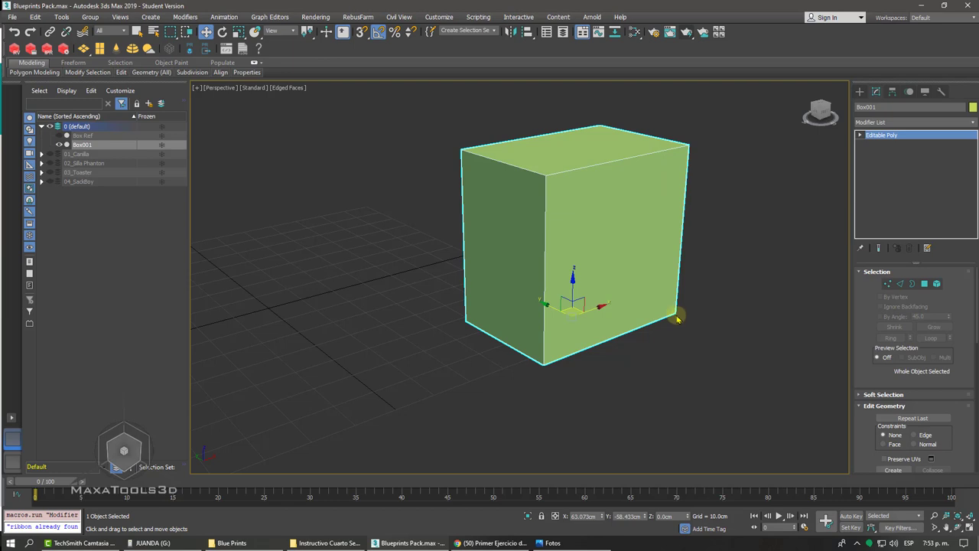
{"action": "key", "text": "ctrl+z"}
{"action": "type", "text": "x"}
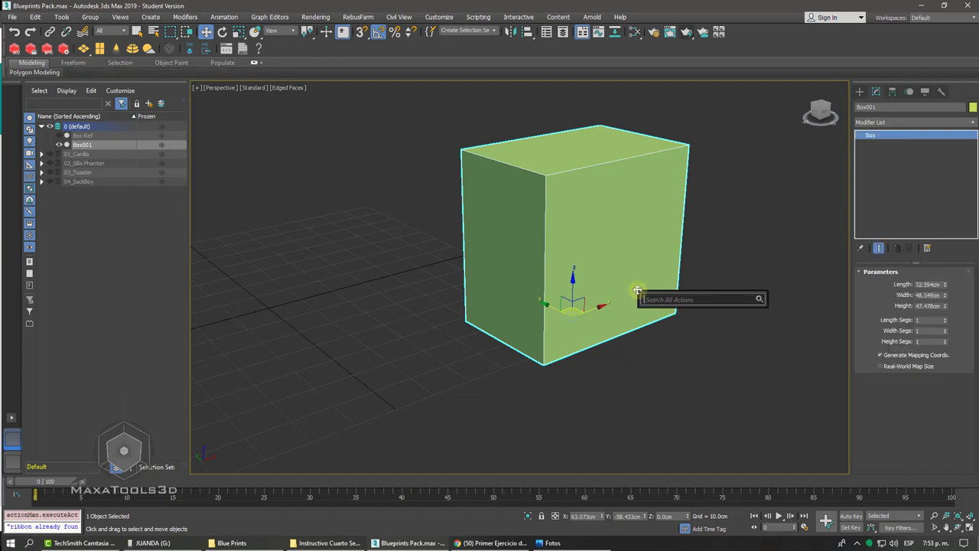
{"action": "type", "text": "edit"}
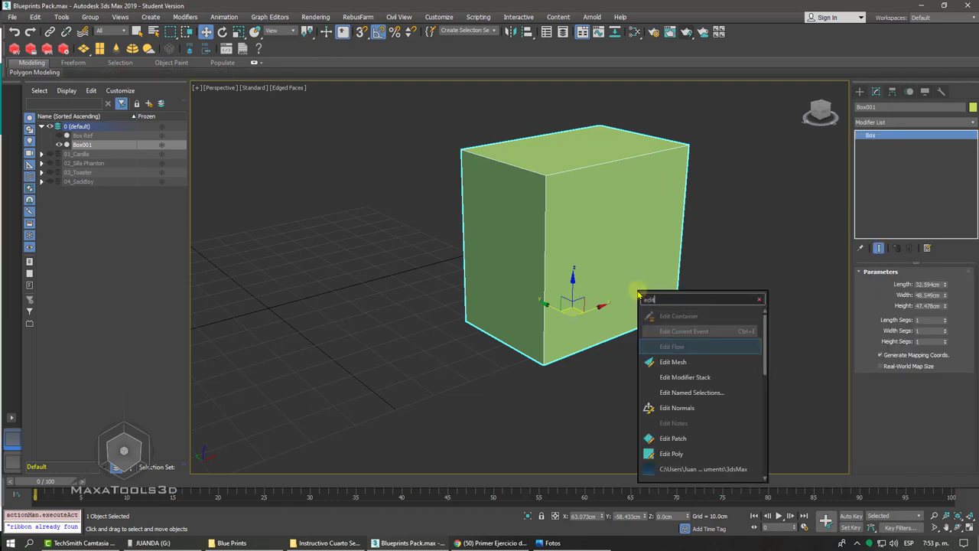
{"action": "left_click", "coordinate": [659, 453]}
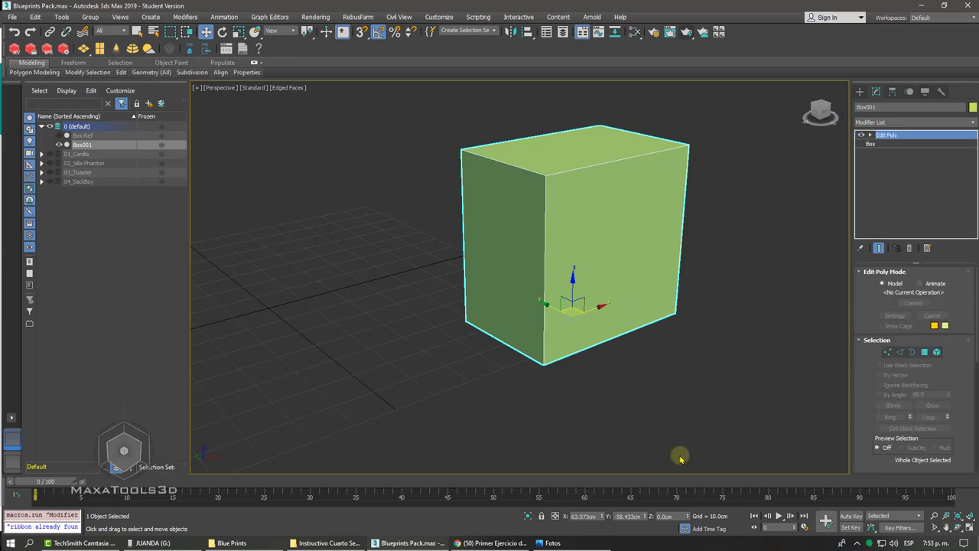
Replace Edit Poly once more from the Modifier List and orbit the view around Box001
{"action": "left_click", "coordinate": [911, 251]}
{"action": "left_click", "coordinate": [913, 123]}
{"action": "key", "text": "e"}
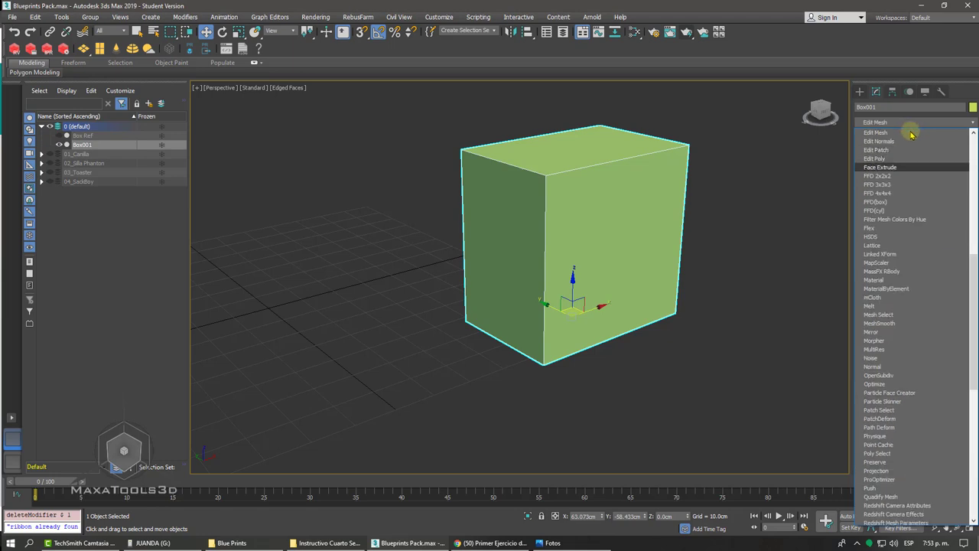
{"action": "left_click", "coordinate": [899, 159]}
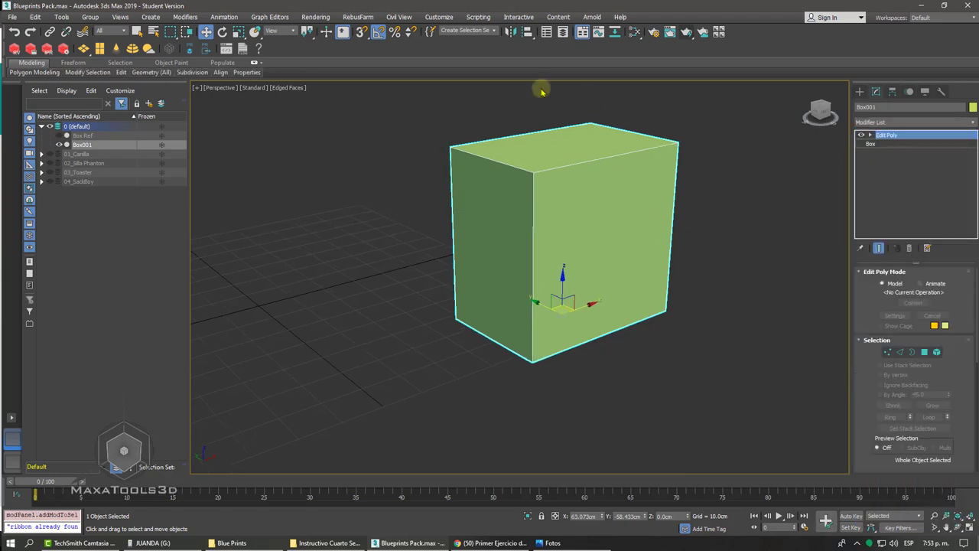
{"action": "left_click", "coordinate": [185, 16]}
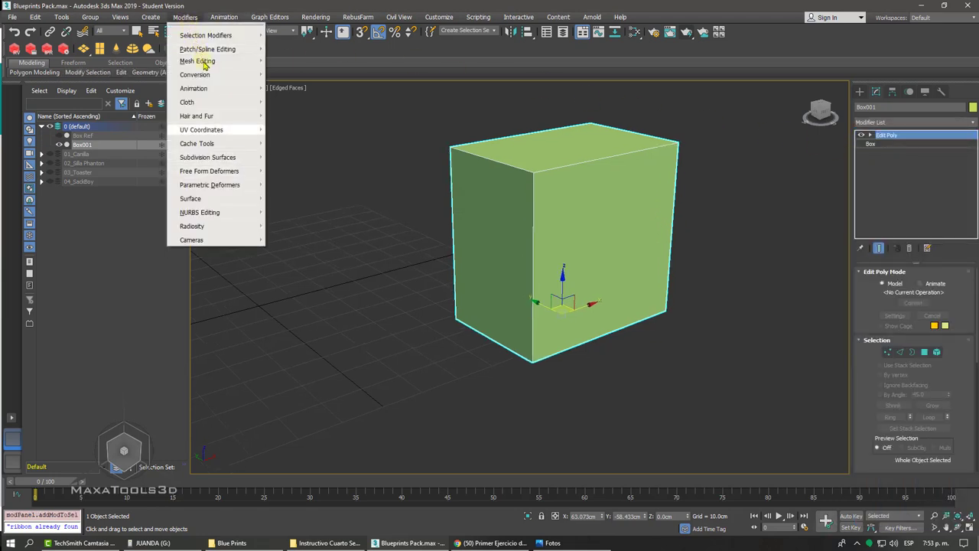
{"action": "mouse_move", "coordinate": [197, 61]}
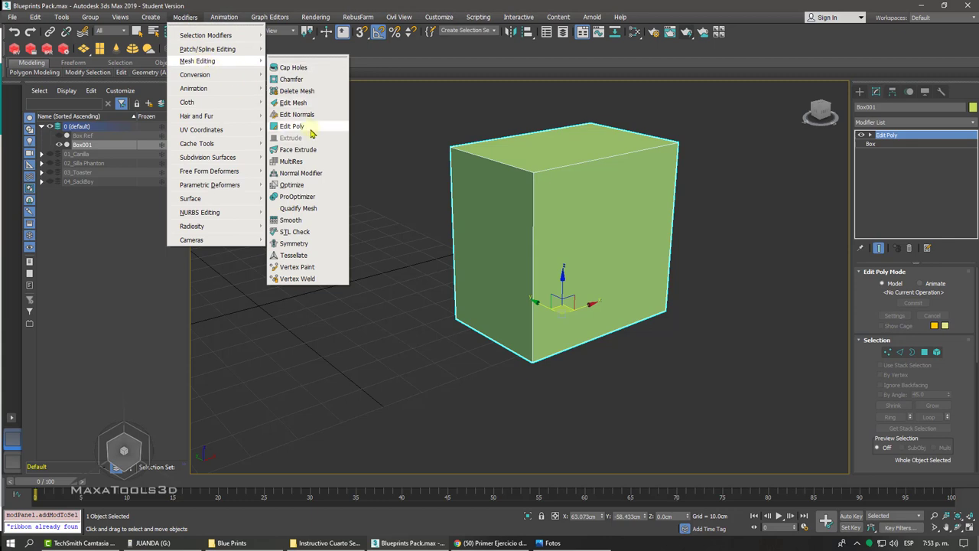
{"action": "middle_click_drag", "start_coordinate": [520, 276], "coordinate": [482, 276], "text": "alt"}
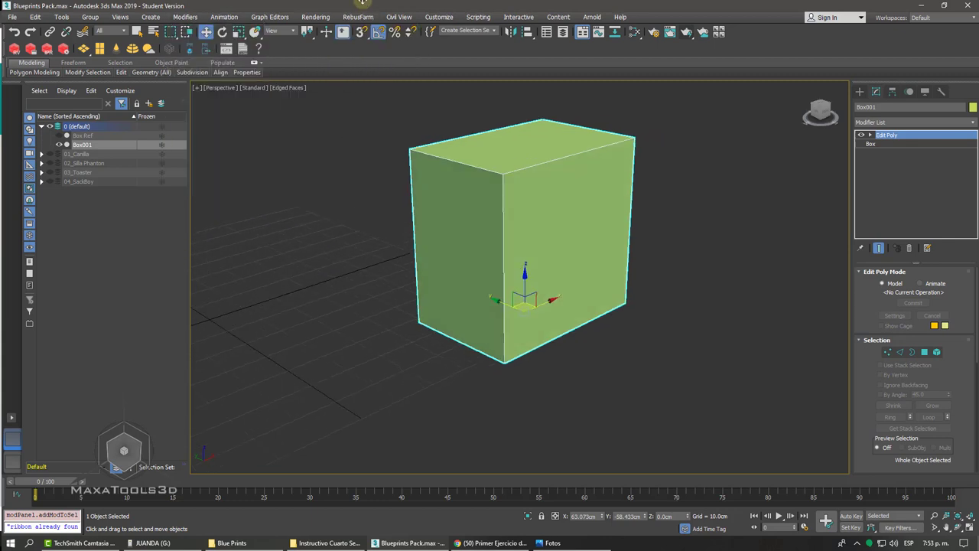
{"action": "middle_click_drag", "start_coordinate": [362, 2], "coordinate": [372, 18], "text": "alt"}
{"action": "middle_click_drag", "start_coordinate": [603, 238], "coordinate": [602, 234], "text": "alt"}
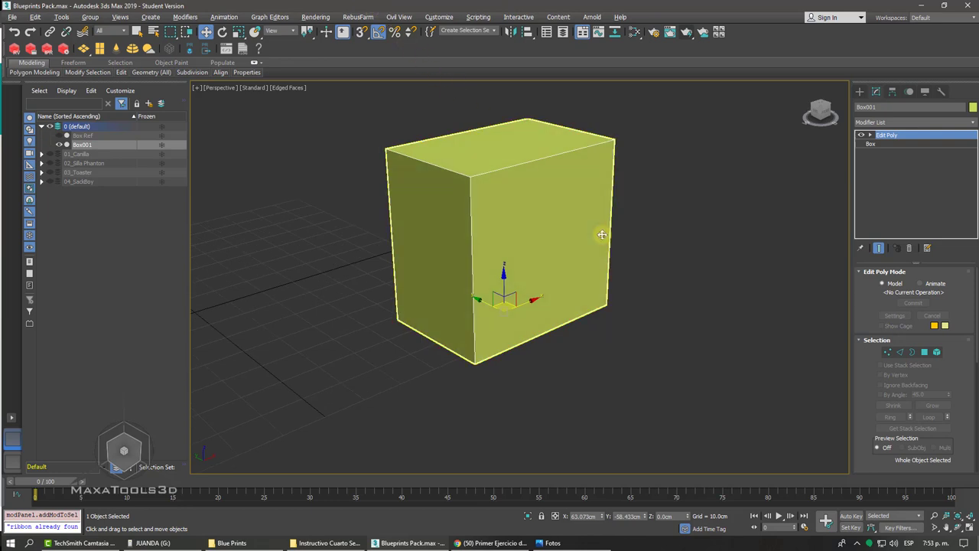
{"action": "scroll", "coordinate": [602, 235], "scroll_direction": "up", "scroll_amount": 3}
{"action": "scroll", "coordinate": [694, 201], "scroll_direction": "down", "scroll_amount": 2}
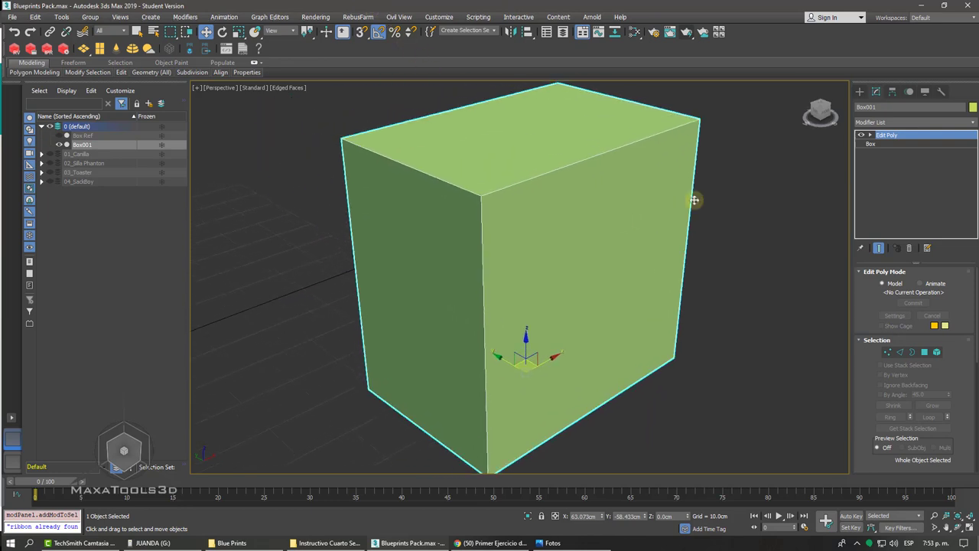
At Vertex level, pull the box's top corner vertex inward, then move it back to square the box
{"action": "left_click", "coordinate": [870, 136]}
{"action": "left_click", "coordinate": [888, 144]}
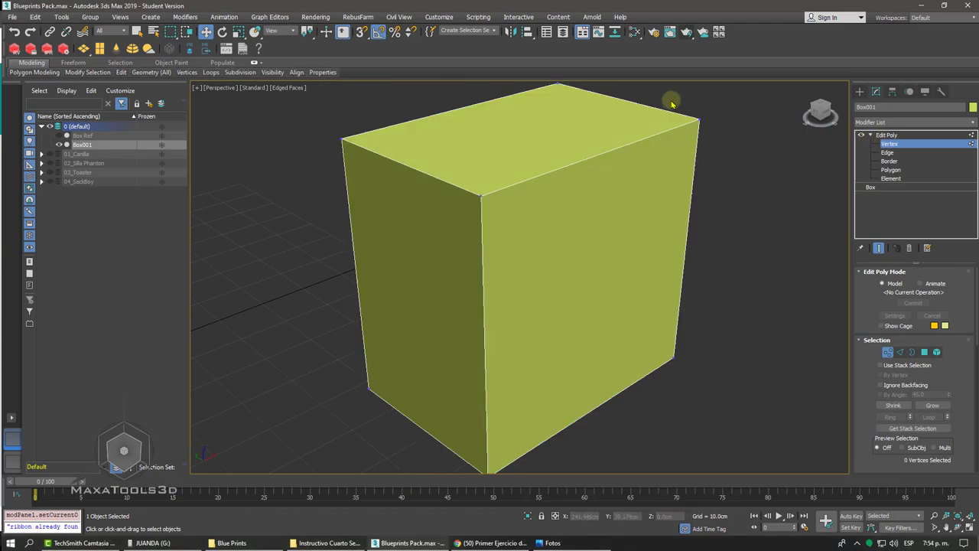
{"action": "left_click_drag", "start_coordinate": [674, 97], "coordinate": [739, 144]}
{"action": "middle_click_drag", "start_coordinate": [739, 144], "coordinate": [725, 142], "text": "alt"}
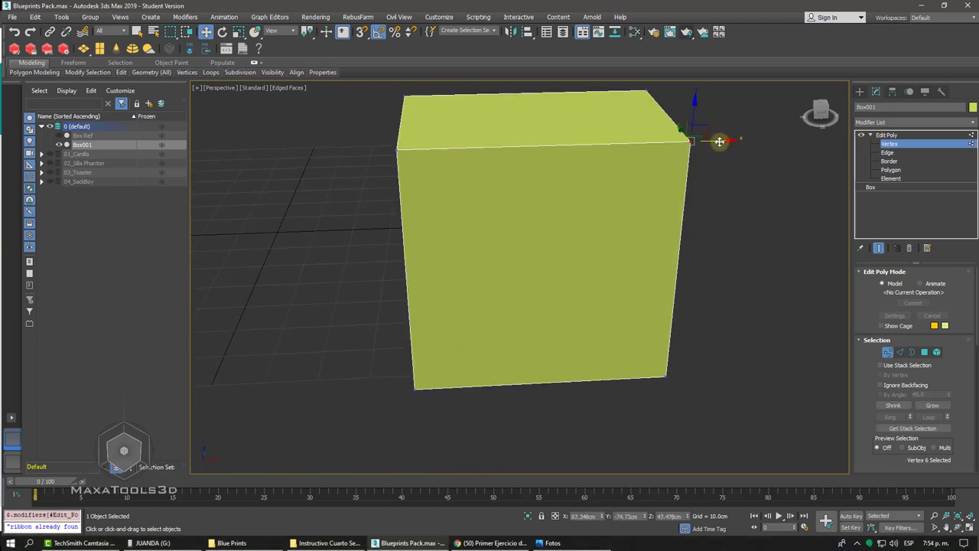
{"action": "mouse_move", "coordinate": [719, 140]}
{"action": "left_mouse_down"}
{"action": "mouse_move", "coordinate": [639, 151]}
{"action": "mouse_move", "coordinate": [681, 90]}
{"action": "left_mouse_up"}
{"action": "middle_click_drag", "start_coordinate": [749, 118], "coordinate": [863, 142], "text": "alt"}
At Edge level, briefly move the box's top edge, then try Border level and reframe the view
{"action": "left_click", "coordinate": [888, 152]}
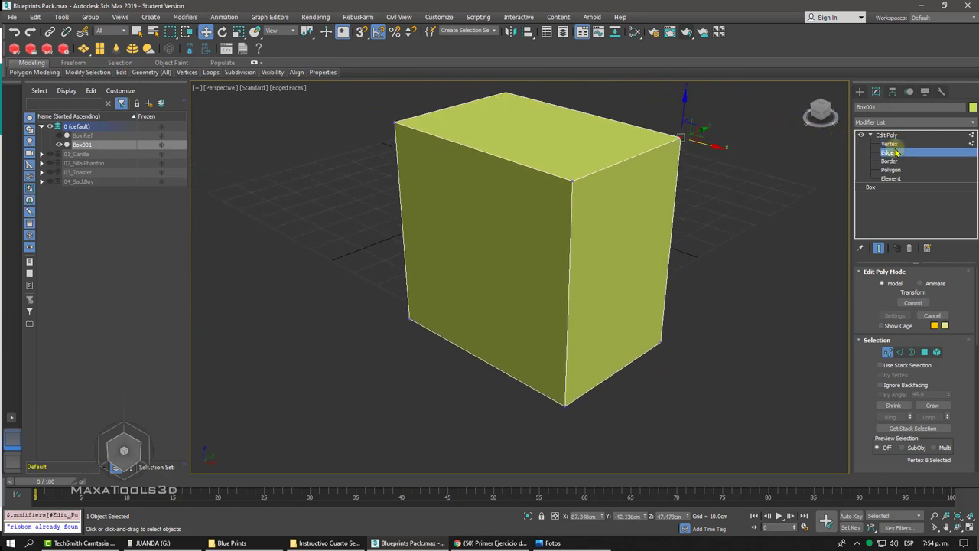
{"action": "left_click", "coordinate": [612, 182]}
{"action": "middle_click_drag", "start_coordinate": [612, 181], "coordinate": [629, 142], "text": "alt"}
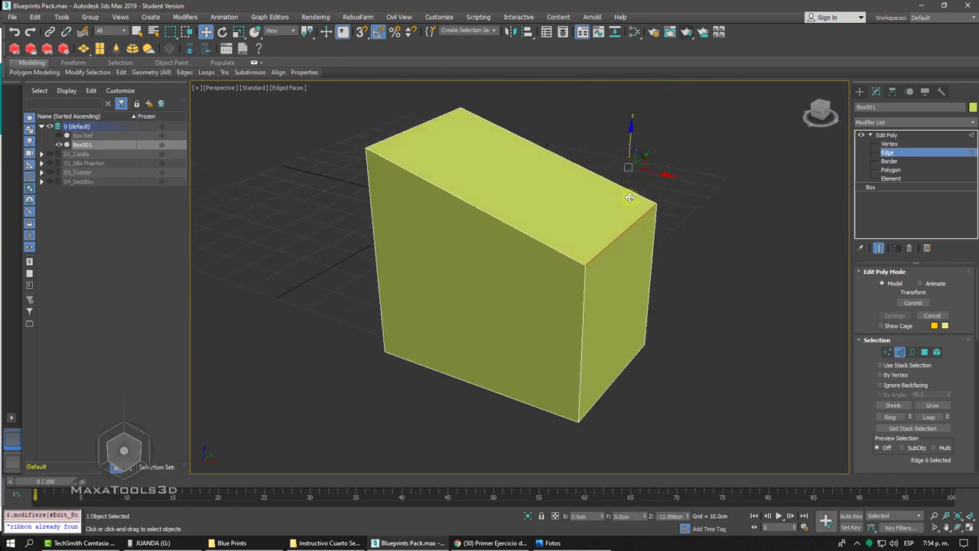
{"action": "left_click_drag", "start_coordinate": [632, 134], "coordinate": [634, 158]}
{"action": "scroll", "coordinate": [629, 159], "scroll_direction": "up", "scroll_amount": 3}
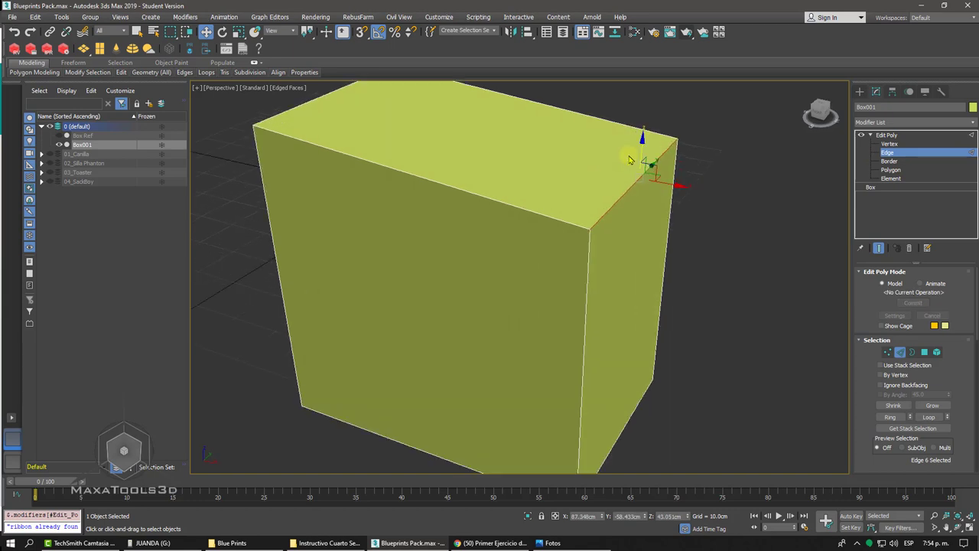
{"action": "middle_click_drag", "start_coordinate": [629, 159], "coordinate": [752, 157], "text": "alt"}
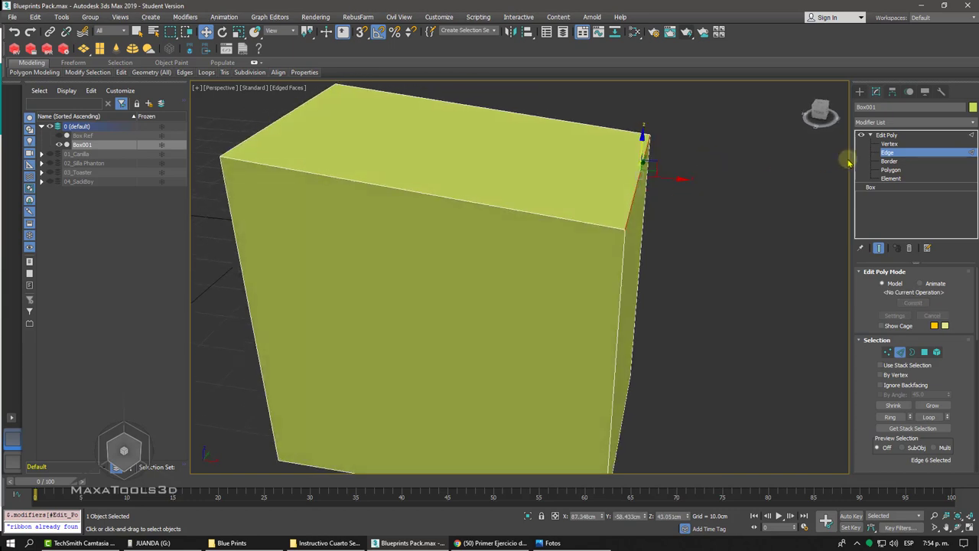
{"action": "left_click", "coordinate": [887, 161]}
{"action": "key", "text": "z"}
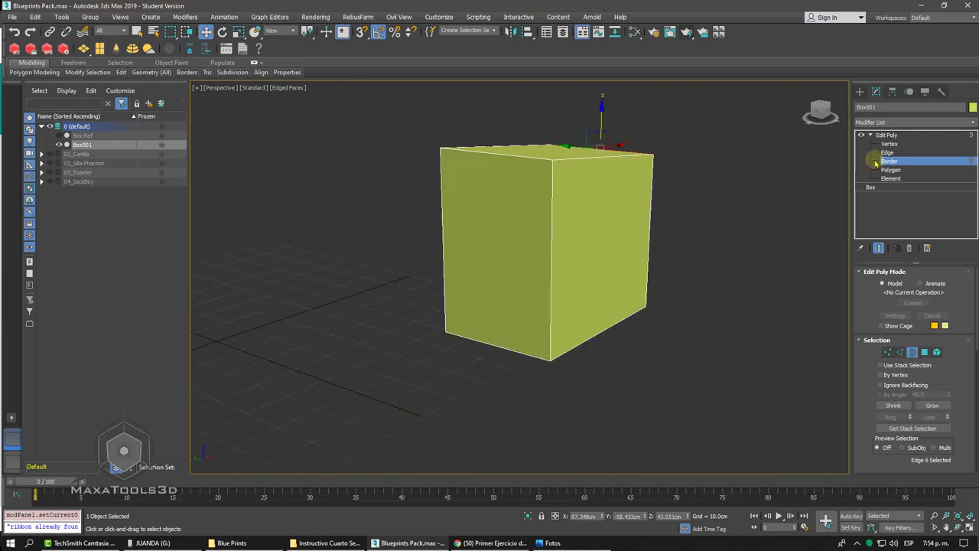
{"action": "key", "text": "shift+z"}
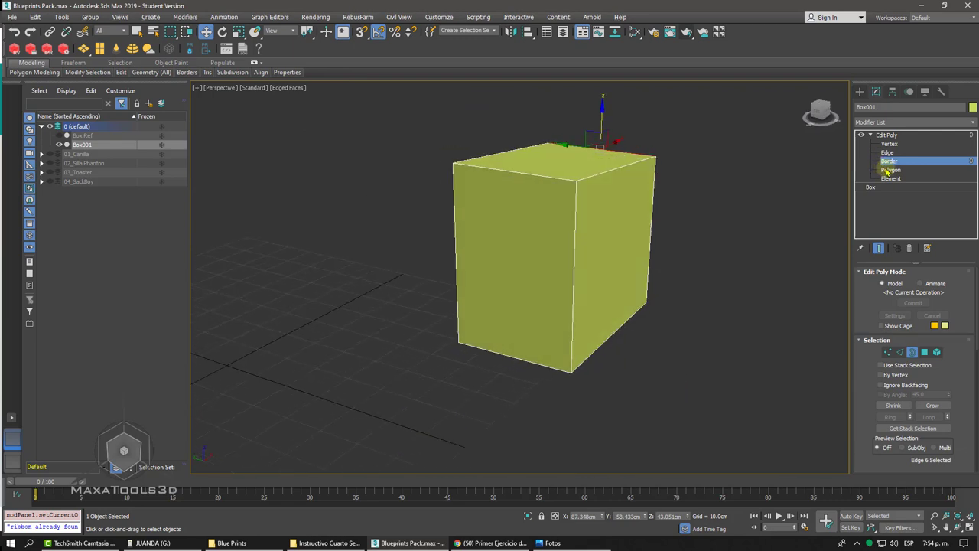
At Polygon level, select the box's front face and delete it, leaving an open hole
{"action": "left_click", "coordinate": [890, 170]}
{"action": "left_click", "coordinate": [545, 213]}
{"action": "left_click", "coordinate": [583, 192]}
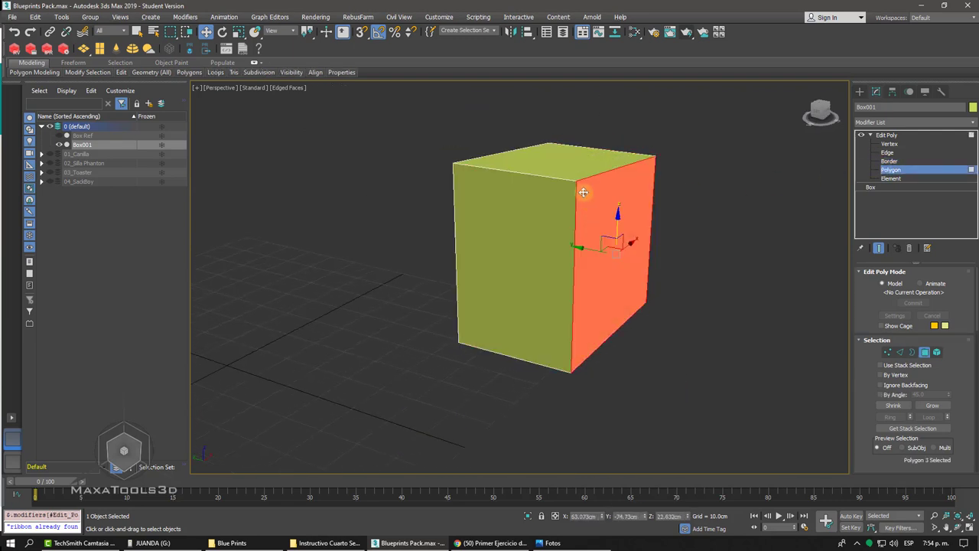
{"action": "left_click", "coordinate": [570, 164]}
{"action": "left_click", "coordinate": [542, 216]}
{"action": "left_click", "coordinate": [591, 217]}
{"action": "left_click", "coordinate": [578, 173]}
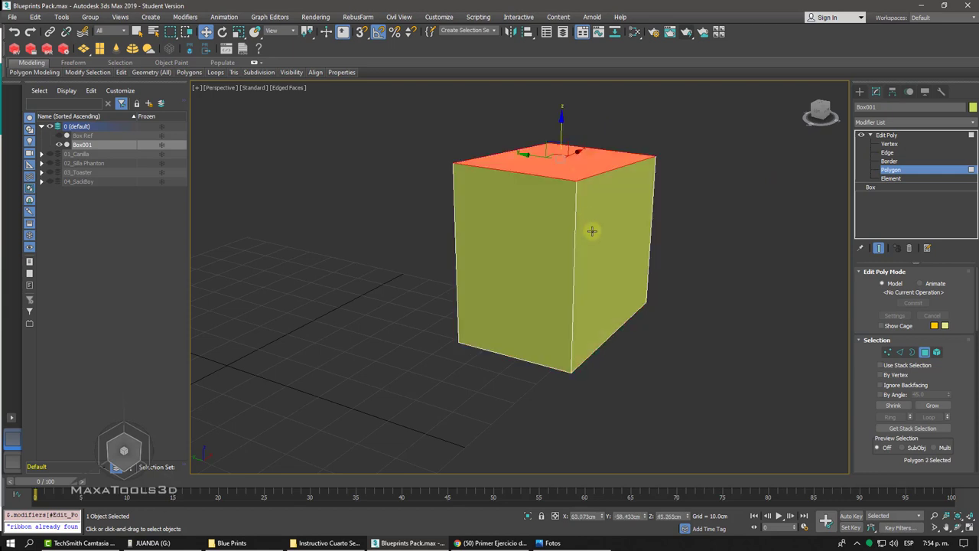
{"action": "left_click", "coordinate": [545, 230]}
{"action": "left_click", "coordinate": [598, 204]}
{"action": "left_click", "coordinate": [548, 221]}
{"action": "key", "text": "Delete"}
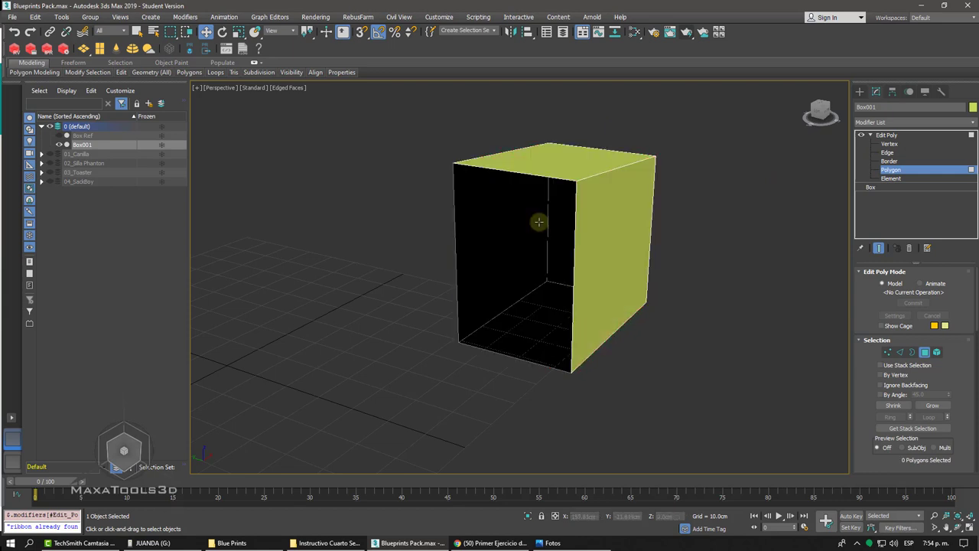
Select the open hole's border, then the whole box as an element, and leave sub-object editing
{"action": "mouse_move", "coordinate": [539, 222]}
{"action": "middle_mouse_down", "text": "alt"}
{"action": "mouse_move", "coordinate": [663, 197]}
{"action": "mouse_move", "coordinate": [586, 225]}
{"action": "middle_mouse_up", "text": "alt"}
{"action": "left_click", "coordinate": [889, 161]}
{"action": "left_click", "coordinate": [612, 197]}
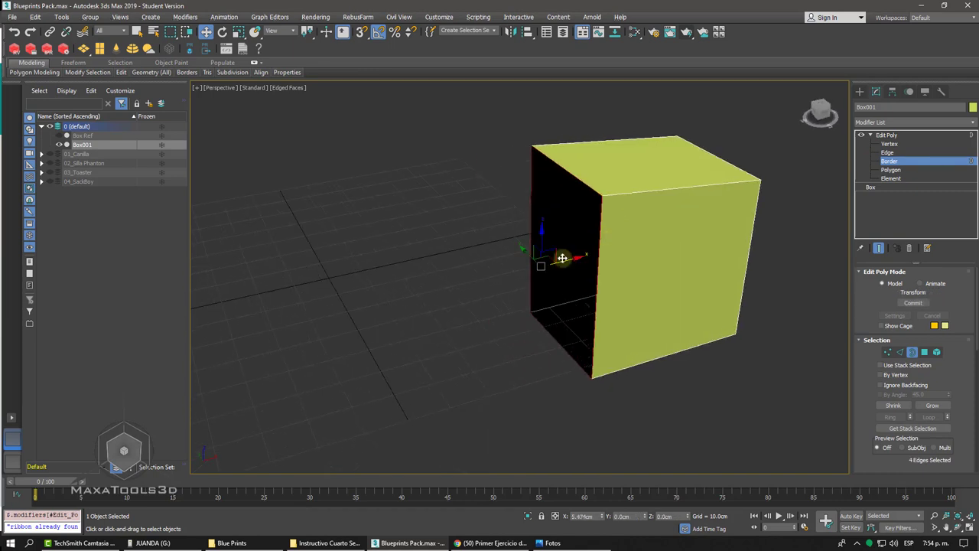
{"action": "middle_click_drag", "start_coordinate": [562, 258], "coordinate": [572, 258], "text": "alt"}
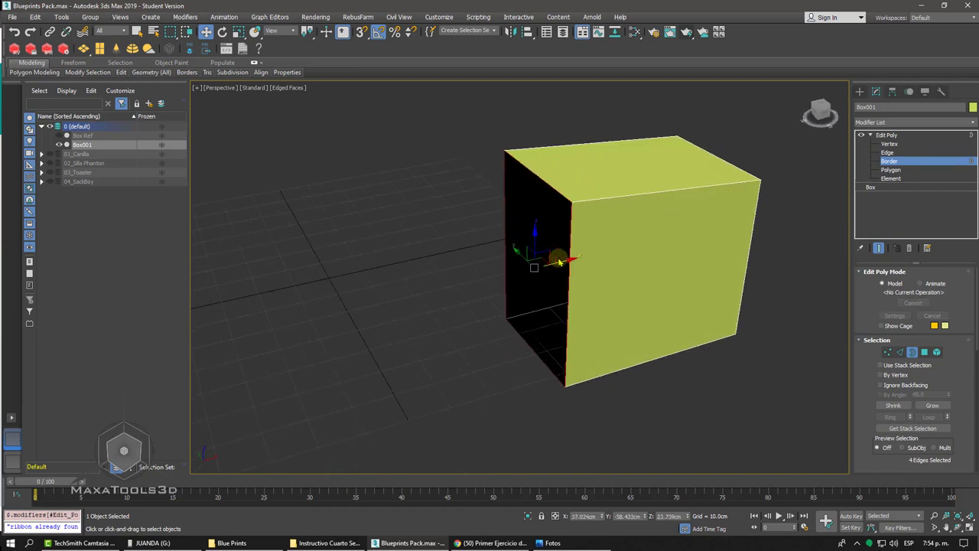
{"action": "left_click", "coordinate": [891, 179]}
{"action": "left_click", "coordinate": [656, 203]}
{"action": "middle_click_drag", "start_coordinate": [656, 203], "coordinate": [641, 208], "text": "alt"}
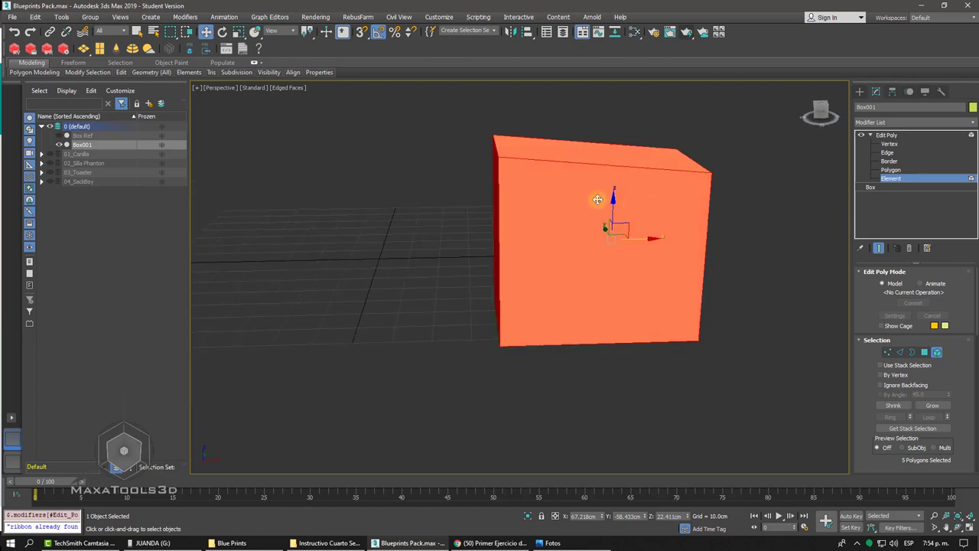
{"action": "left_click", "coordinate": [887, 134]}
Draw a Line spline with a curved section and several points
{"action": "left_click", "coordinate": [859, 91]}
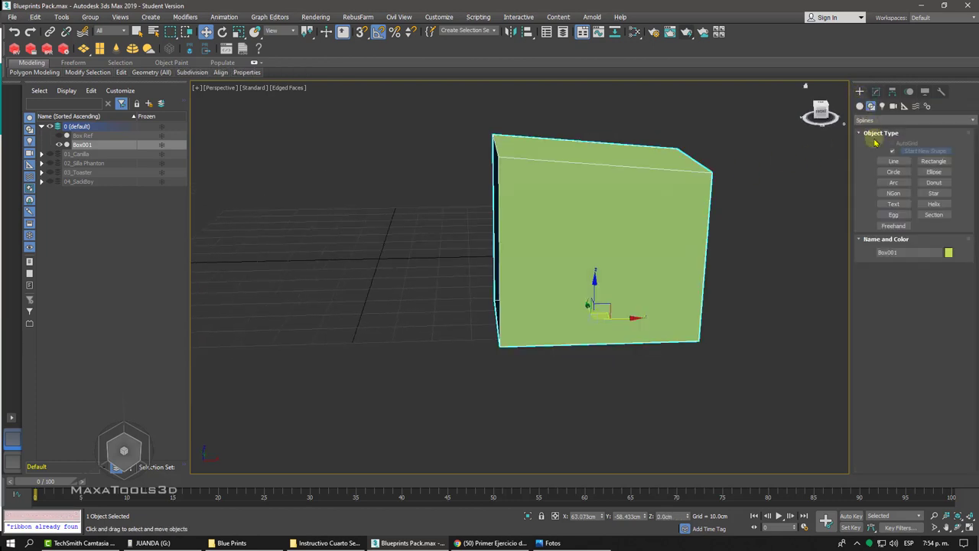
{"action": "left_click", "coordinate": [881, 160]}
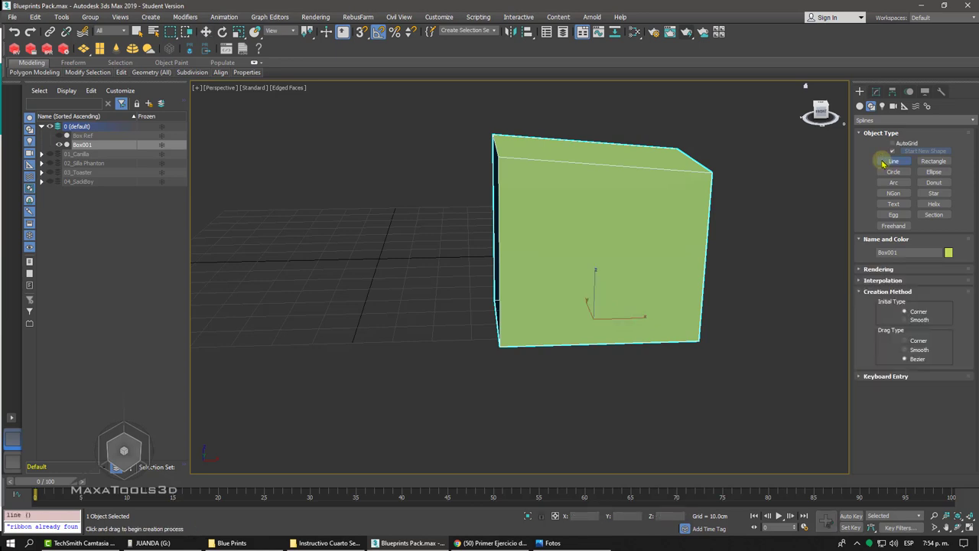
{"action": "left_click", "coordinate": [407, 276]}
{"action": "left_click_drag", "start_coordinate": [289, 325], "coordinate": [286, 365]}
{"action": "left_click", "coordinate": [302, 380]}
{"action": "left_click", "coordinate": [396, 397]}
{"action": "right_click", "coordinate": [442, 407]}
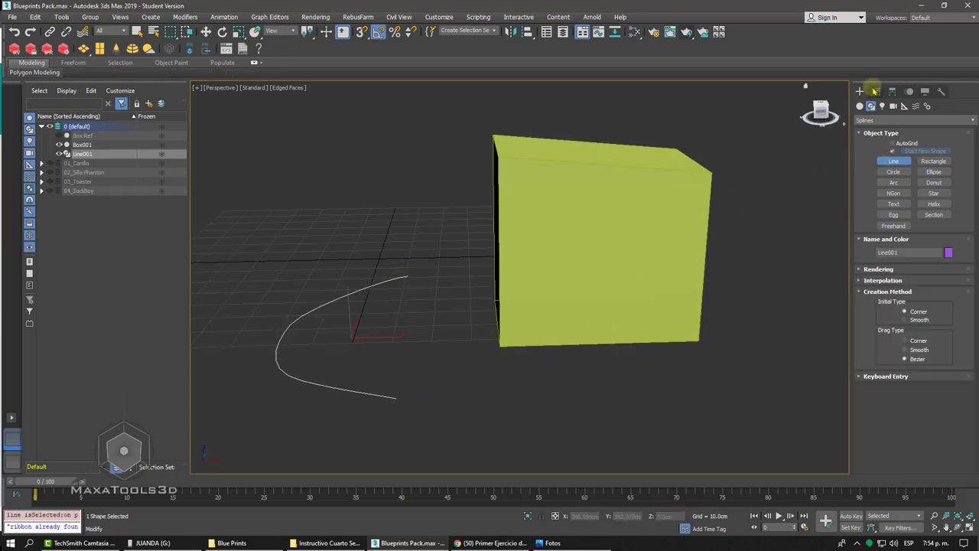
Move the line's middle vertex right, then select a segment and the whole spline
{"action": "left_click", "coordinate": [876, 91]}
{"action": "left_click", "coordinate": [859, 135]}
{"action": "left_click", "coordinate": [880, 143]}
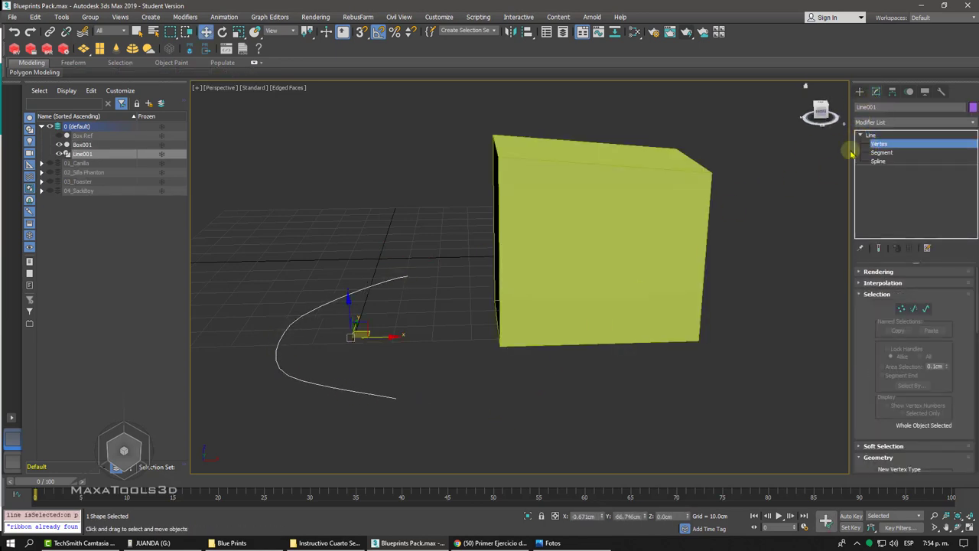
{"action": "left_click", "coordinate": [407, 276]}
{"action": "left_click_drag", "start_coordinate": [256, 293], "coordinate": [361, 364]}
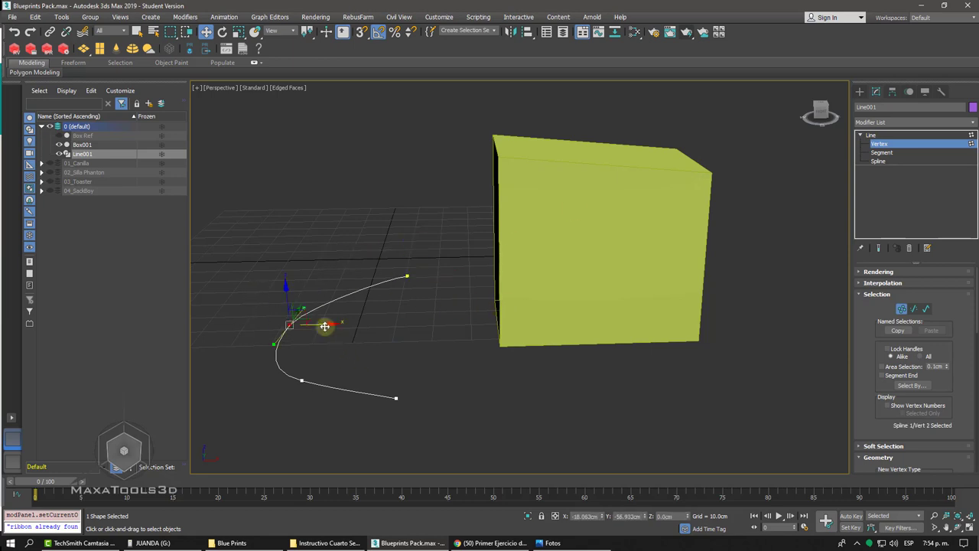
{"action": "left_click_drag", "start_coordinate": [325, 327], "coordinate": [355, 329]}
{"action": "left_click", "coordinate": [881, 153]}
{"action": "left_click", "coordinate": [362, 289]}
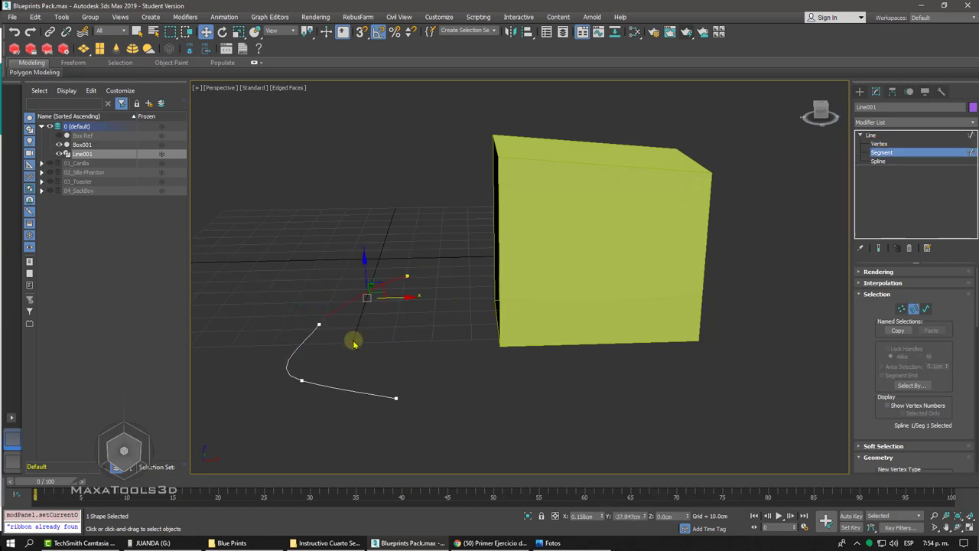
{"action": "left_click", "coordinate": [876, 161]}
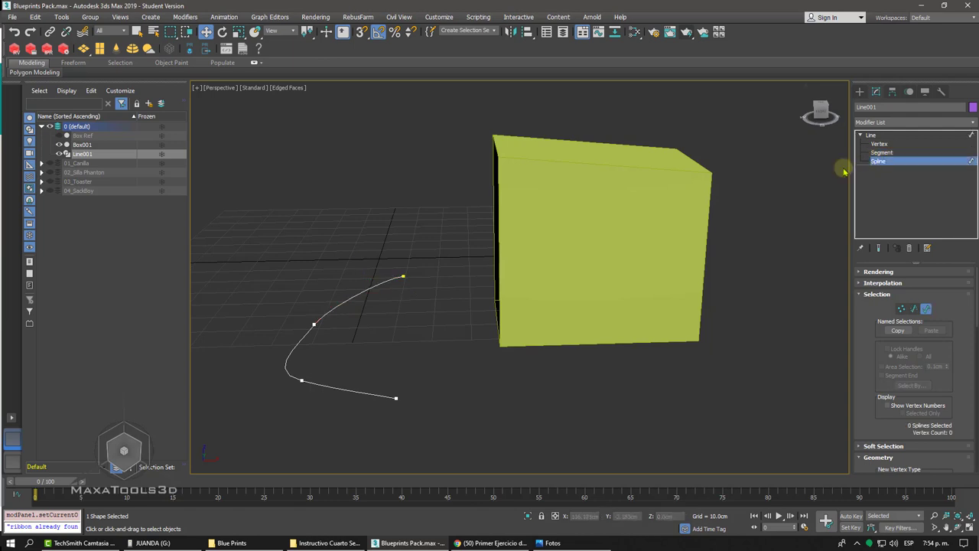
{"action": "left_click", "coordinate": [348, 318]}
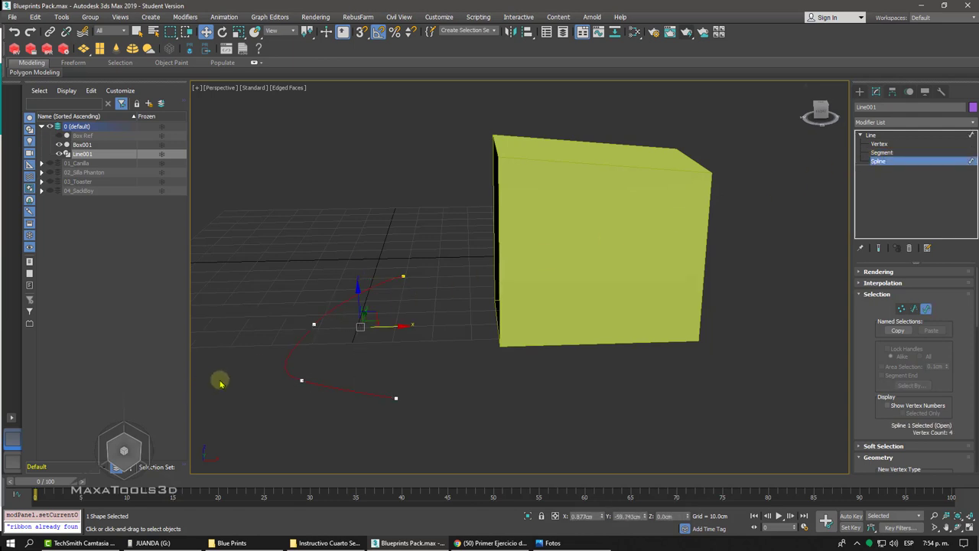
{"action": "left_click", "coordinate": [870, 134]}
Delete the test line and hide the Redshift toolbar
{"action": "key", "text": "Delete"}
{"action": "middle_click_drag", "start_coordinate": [724, 214], "coordinate": [540, 299], "text": "alt"}
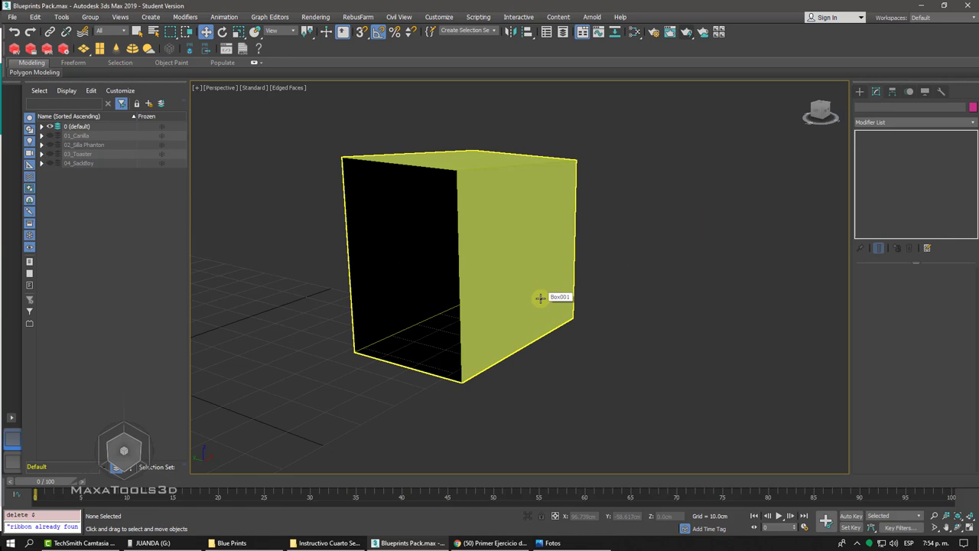
{"action": "right_click", "coordinate": [6, 48]}
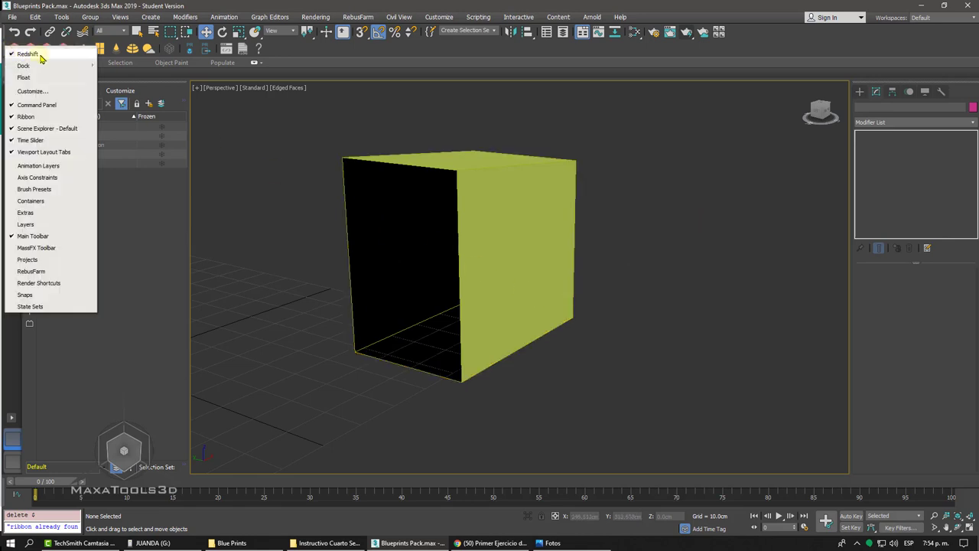
{"action": "left_click", "coordinate": [41, 59]}
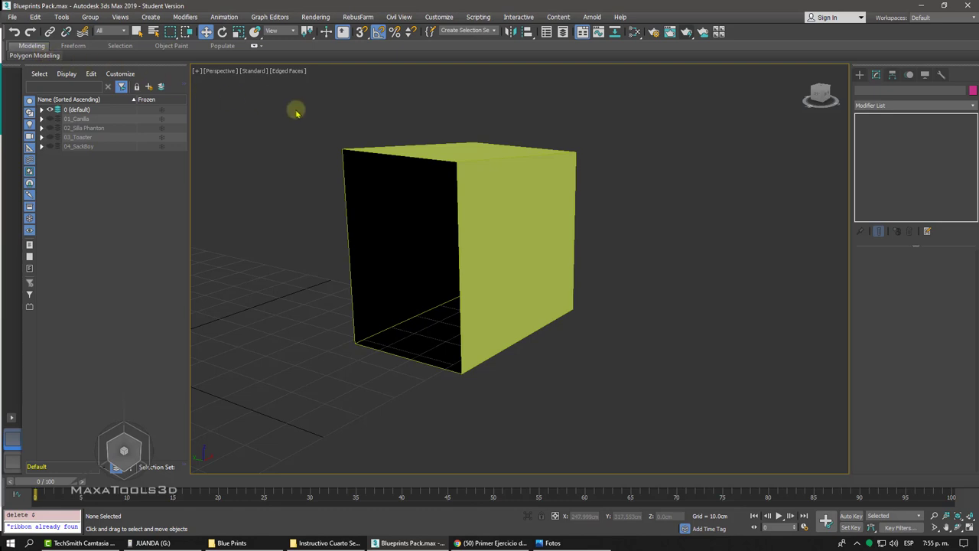
Select the box, choose Move from its quad menu, and orbit the view
{"action": "left_click", "coordinate": [550, 160]}
{"action": "right_click", "coordinate": [633, 169]}
{"action": "left_click", "coordinate": [647, 176]}
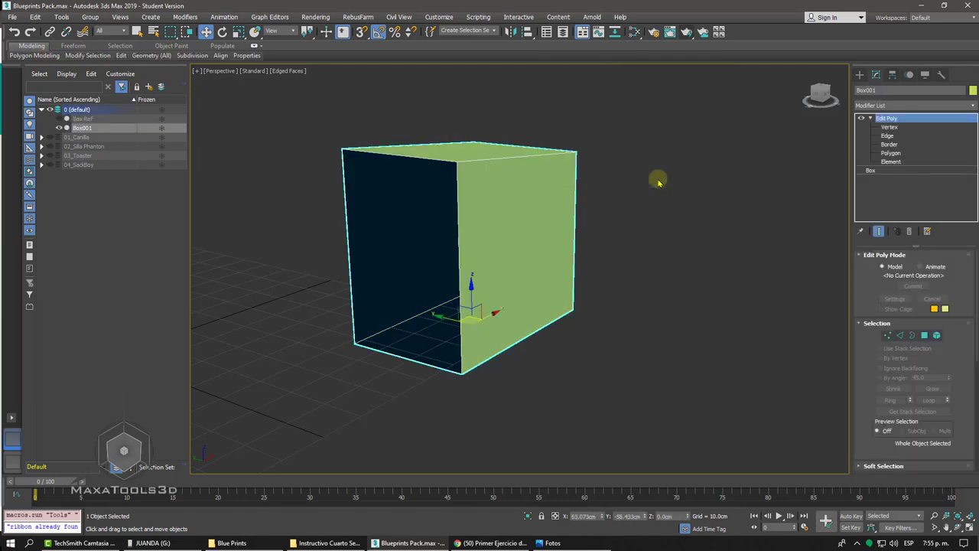
{"action": "middle_click_drag", "start_coordinate": [655, 179], "coordinate": [594, 170], "text": "alt"}
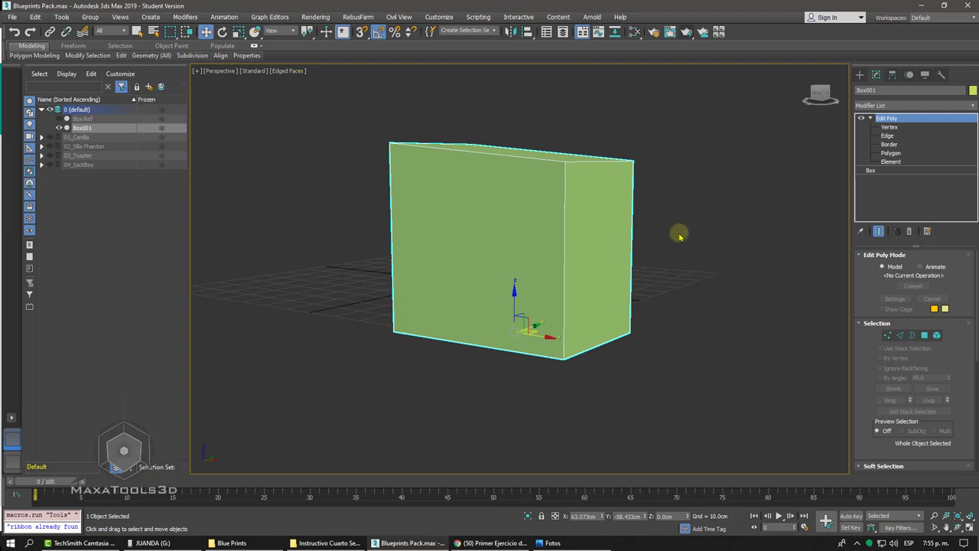
Widen the command panel so Box001's Edit Poly rollouts show in two columns
{"action": "left_click_drag", "start_coordinate": [855, 362], "coordinate": [830, 125]}
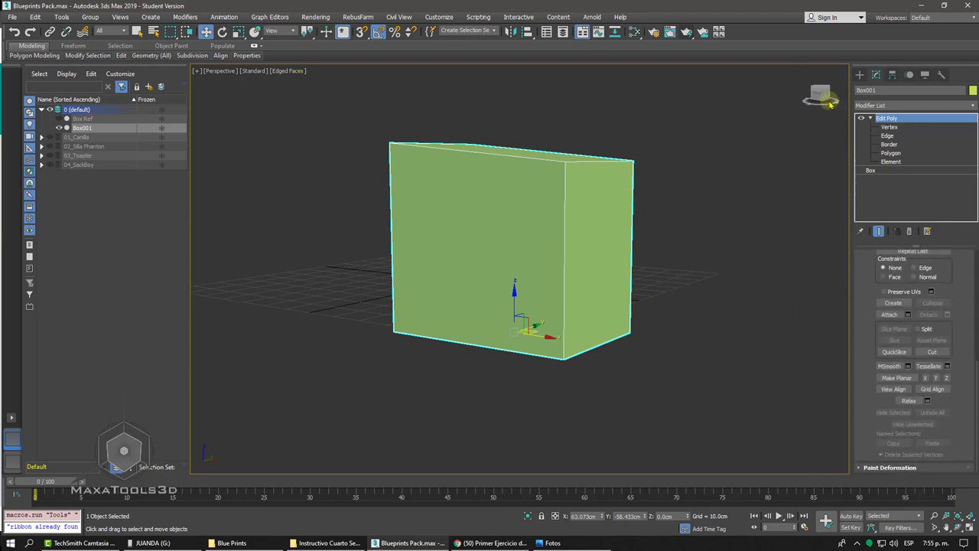
{"action": "mouse_move", "coordinate": [859, 278]}
{"action": "left_mouse_down"}
{"action": "mouse_move", "coordinate": [848, 354]}
{"action": "mouse_move", "coordinate": [859, 273]}
{"action": "mouse_move", "coordinate": [852, 371]}
{"action": "mouse_move", "coordinate": [858, 269]}
{"action": "mouse_move", "coordinate": [864, 418]}
{"action": "mouse_move", "coordinate": [854, 308]}
{"action": "left_mouse_up"}
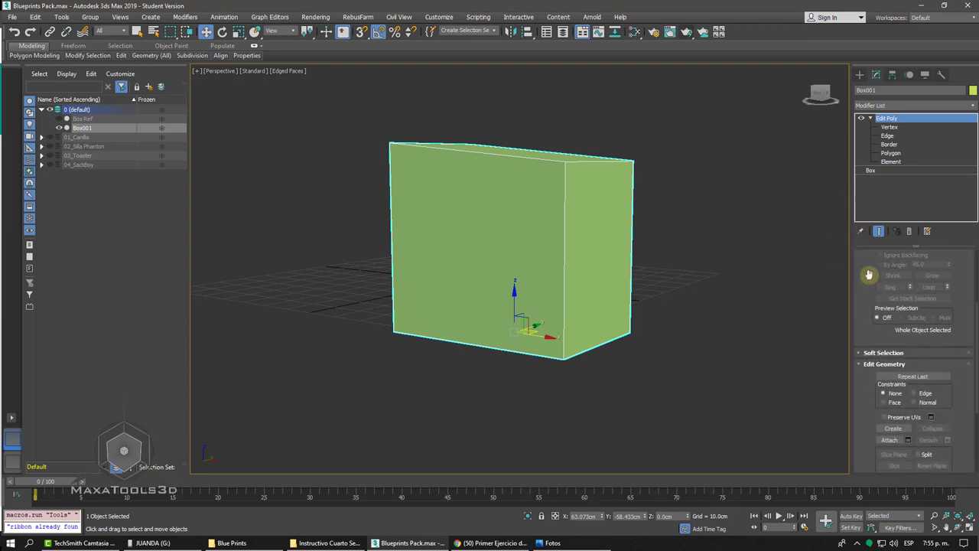
{"action": "left_click_drag", "start_coordinate": [871, 272], "coordinate": [864, 282]}
{"action": "mouse_move", "coordinate": [860, 417]}
{"action": "left_mouse_down"}
{"action": "mouse_move", "coordinate": [855, 290]}
{"action": "mouse_move", "coordinate": [844, 418]}
{"action": "mouse_move", "coordinate": [850, 260]}
{"action": "mouse_move", "coordinate": [637, 247]}
{"action": "left_mouse_up"}
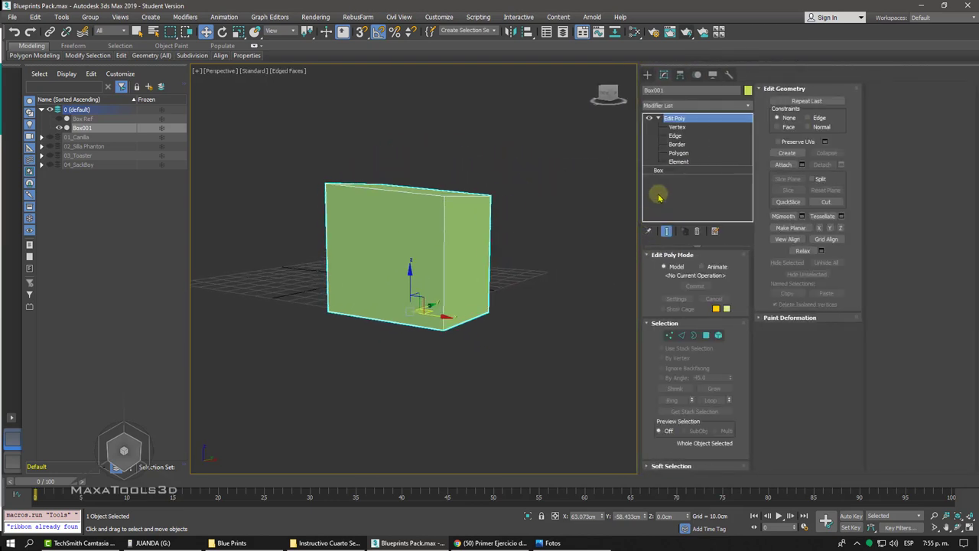
{"action": "left_click", "coordinate": [683, 127]}
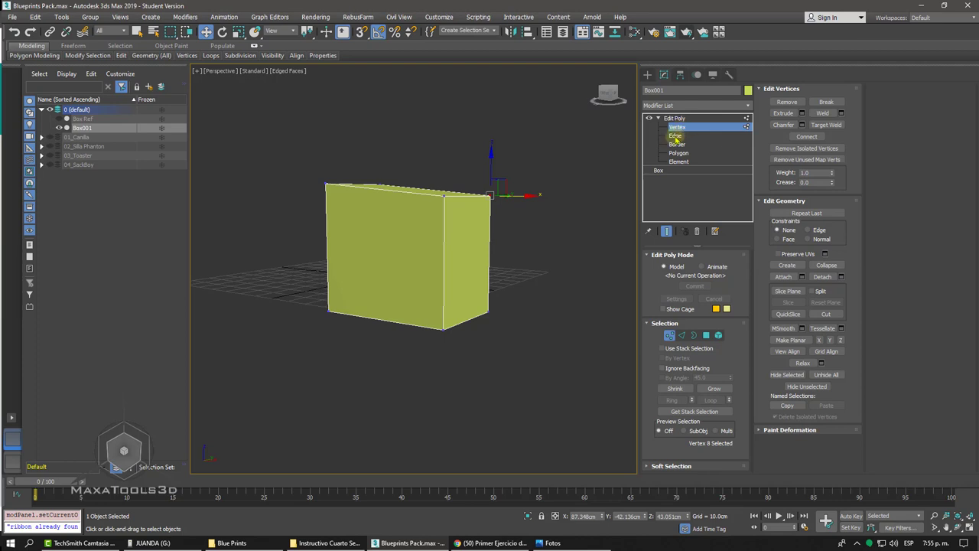
{"action": "left_click", "coordinate": [675, 136]}
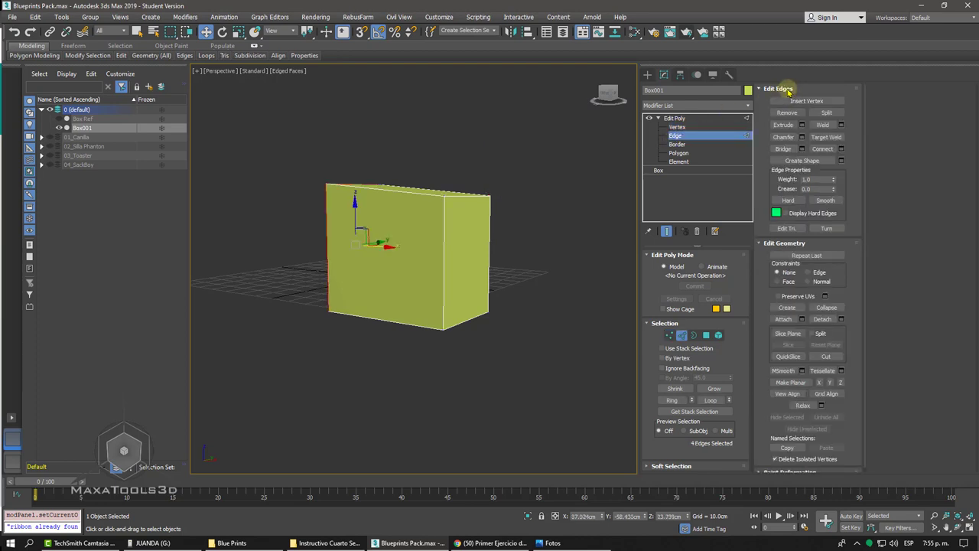
{"action": "left_click", "coordinate": [680, 153]}
{"action": "left_click", "coordinate": [679, 161]}
{"action": "left_click", "coordinate": [675, 119]}
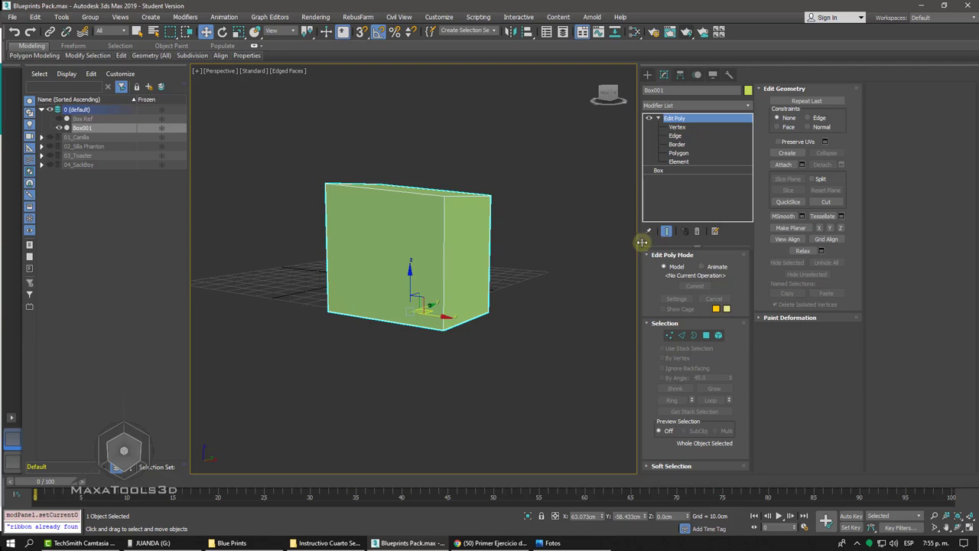
{"action": "left_click_drag", "start_coordinate": [640, 241], "coordinate": [859, 233]}
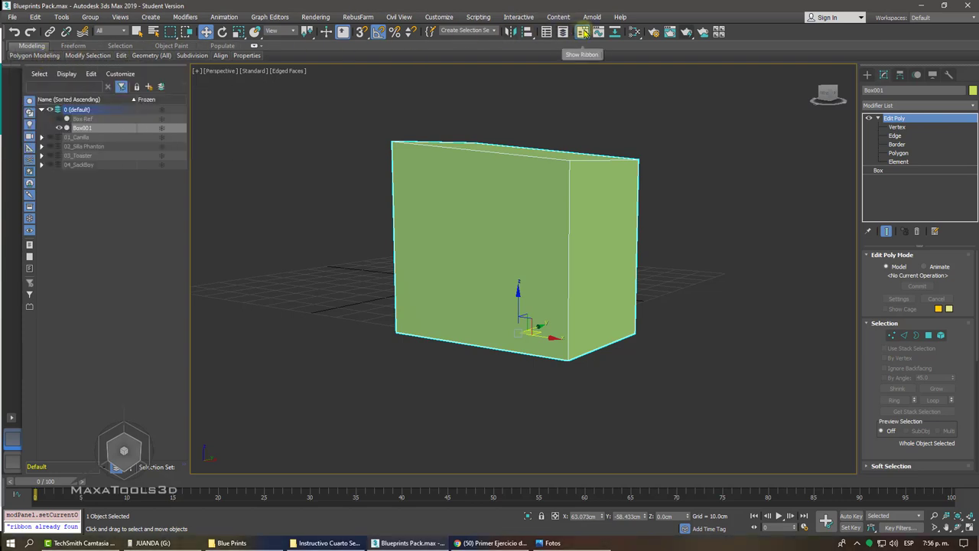
Toggle the ribbon off and on twice, then open and close the Polygon Modeling panel
{"action": "left_click", "coordinate": [583, 32]}
{"action": "left_click", "coordinate": [583, 33]}
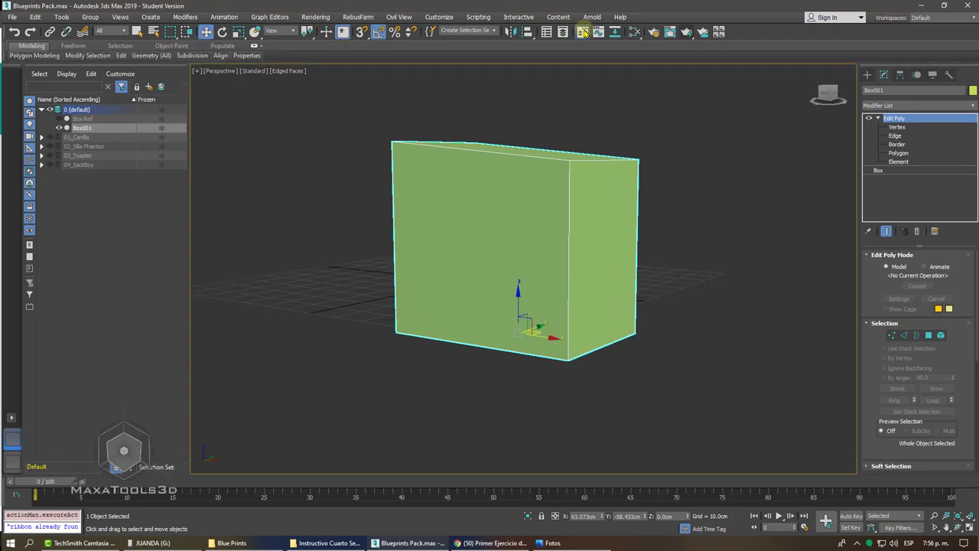
{"action": "left_click", "coordinate": [583, 32]}
{"action": "left_click", "coordinate": [584, 33]}
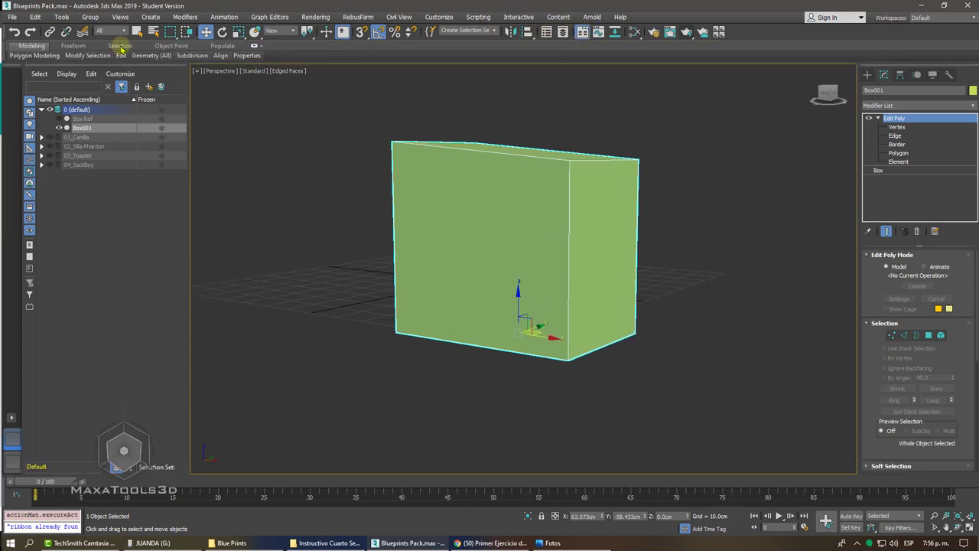
{"action": "left_click", "coordinate": [20, 53]}
{"action": "left_click", "coordinate": [20, 54]}
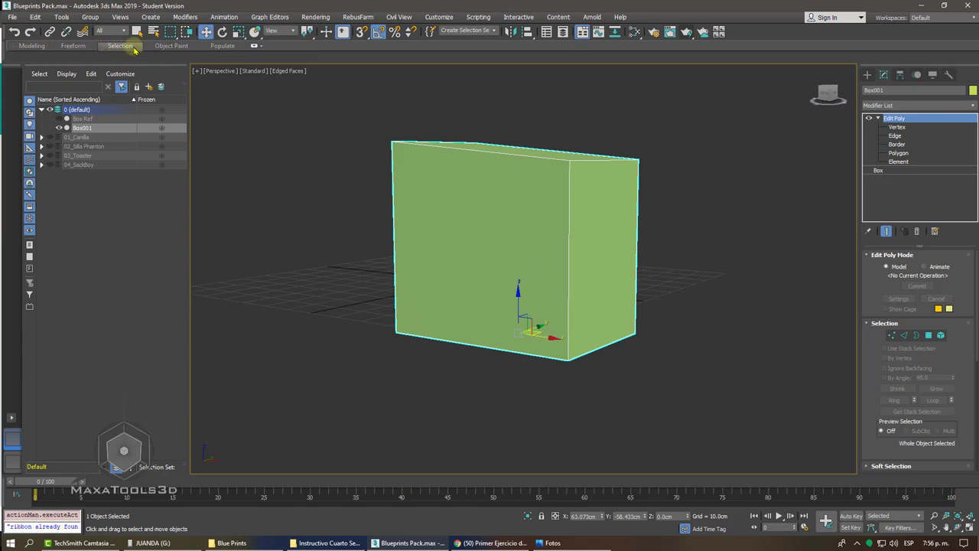
Browse the Object Paint and Populate tabs, then return to the Modeling tab
{"action": "left_click", "coordinate": [157, 48]}
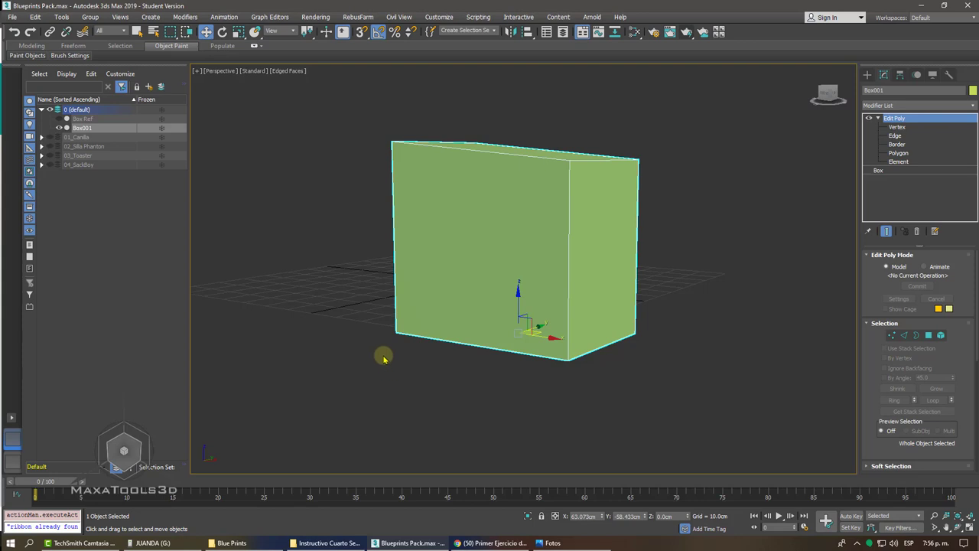
{"action": "left_click", "coordinate": [215, 46]}
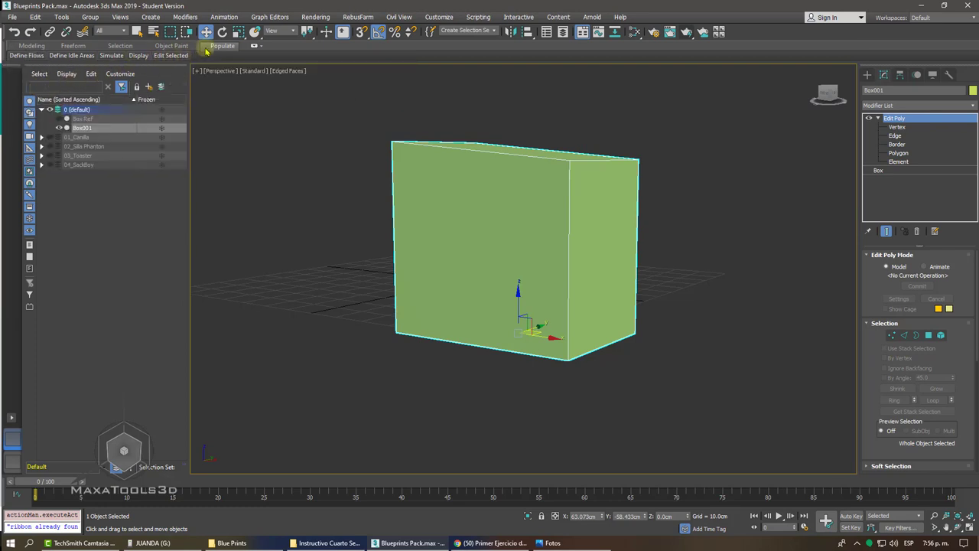
{"action": "left_click", "coordinate": [31, 46]}
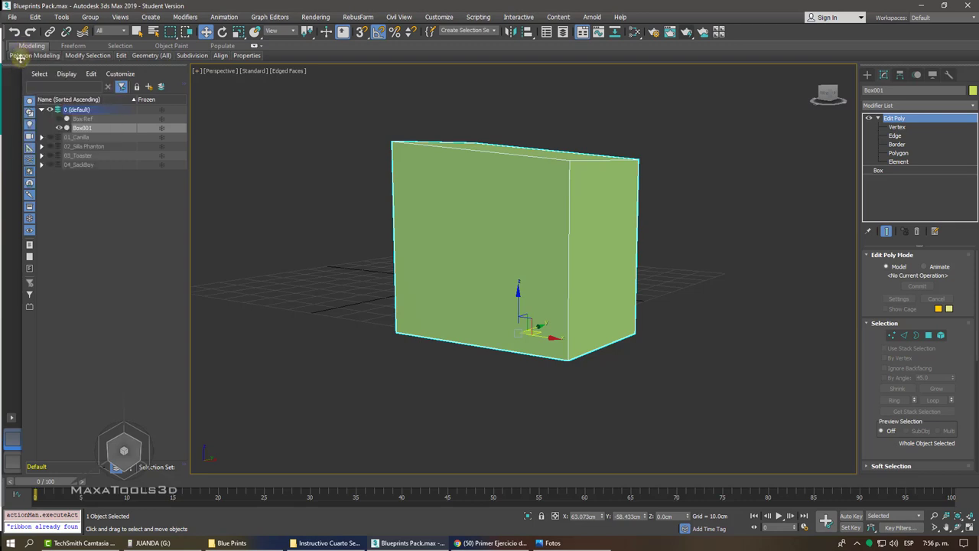
{"action": "mouse_move", "coordinate": [34, 56]}
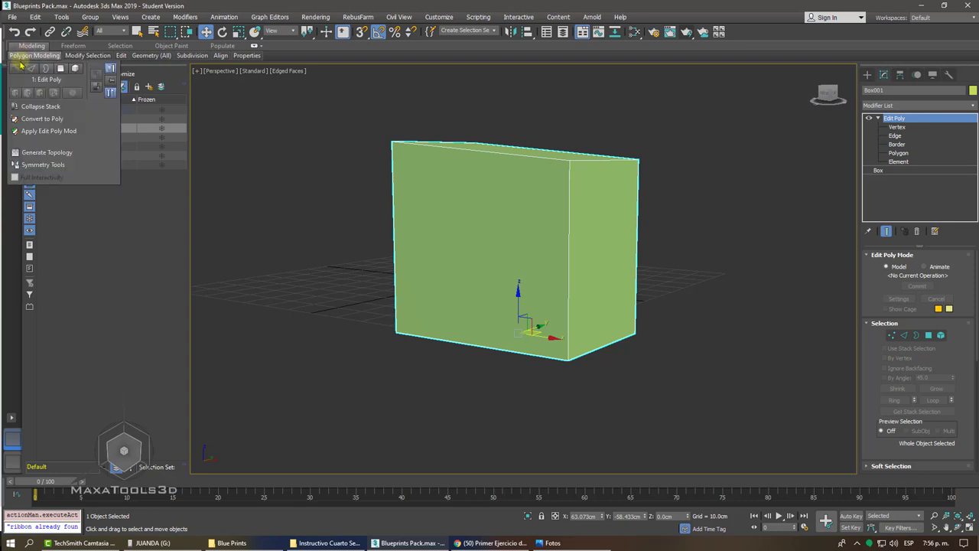
Cycle the box through Vertex, Edge, Border, Polygon and Element levels
{"action": "left_click", "coordinate": [16, 68]}
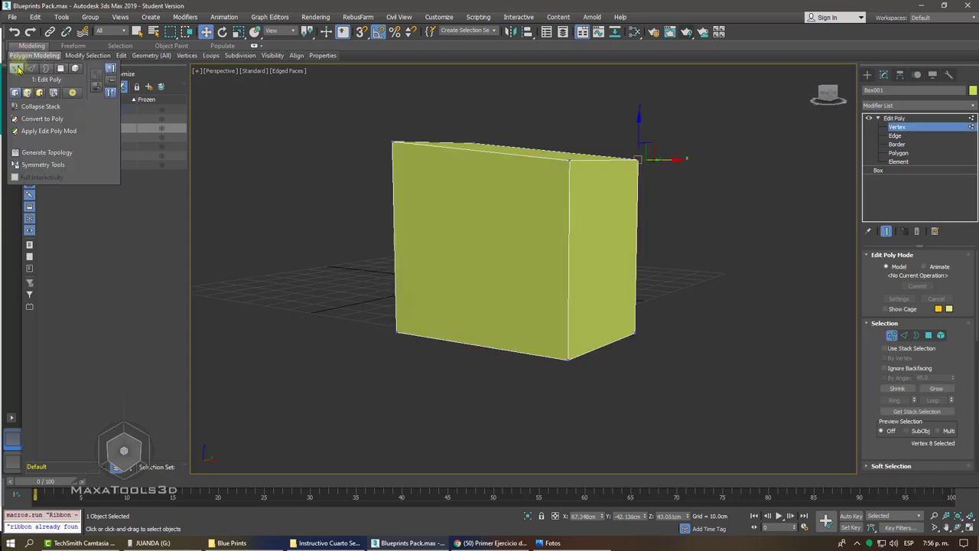
{"action": "left_click", "coordinate": [31, 69]}
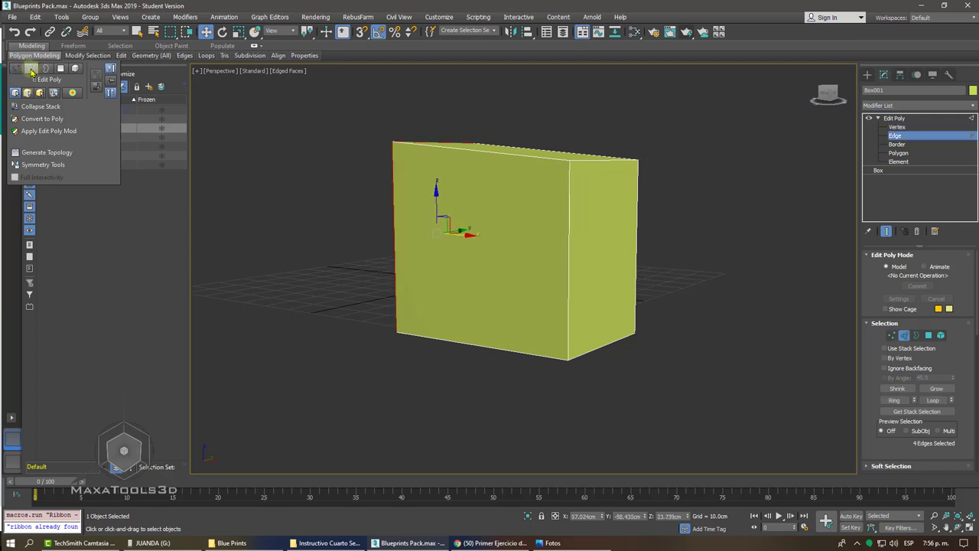
{"action": "left_click", "coordinate": [45, 68]}
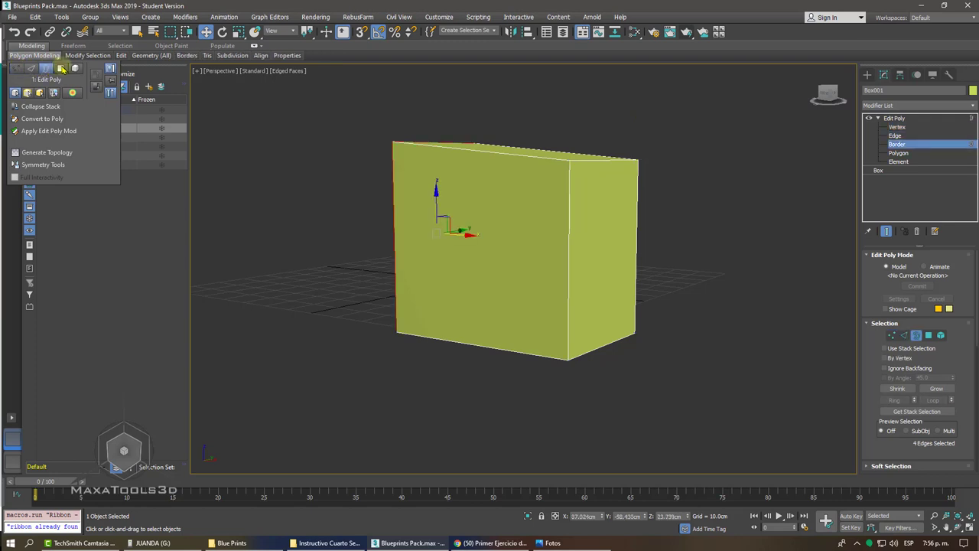
{"action": "left_click", "coordinate": [60, 68]}
{"action": "left_click", "coordinate": [75, 68]}
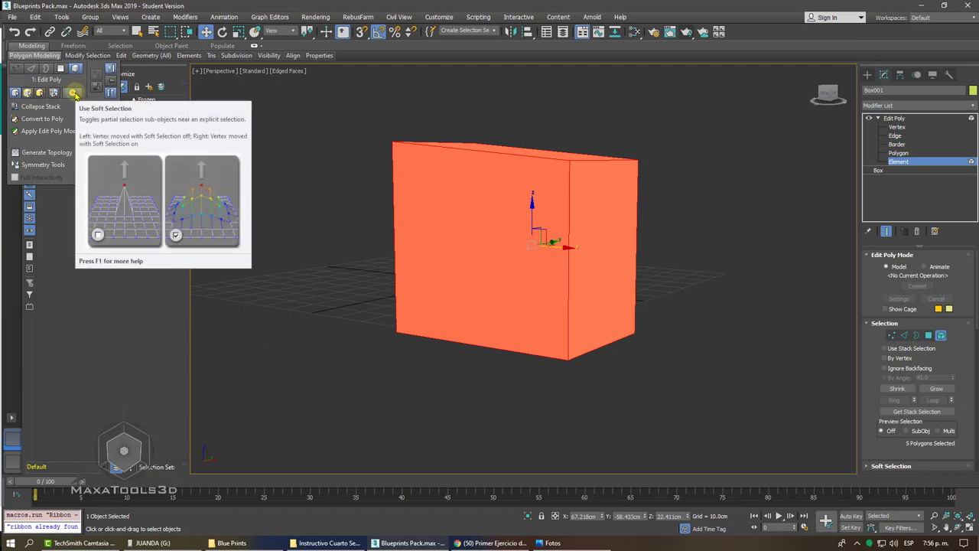
Expand the Soft Selection rollout, then return to Edge level
{"action": "scroll", "coordinate": [858, 345], "scroll_direction": "down", "scroll_amount": 2}
{"action": "scroll", "coordinate": [857, 306], "scroll_direction": "down", "scroll_amount": 3}
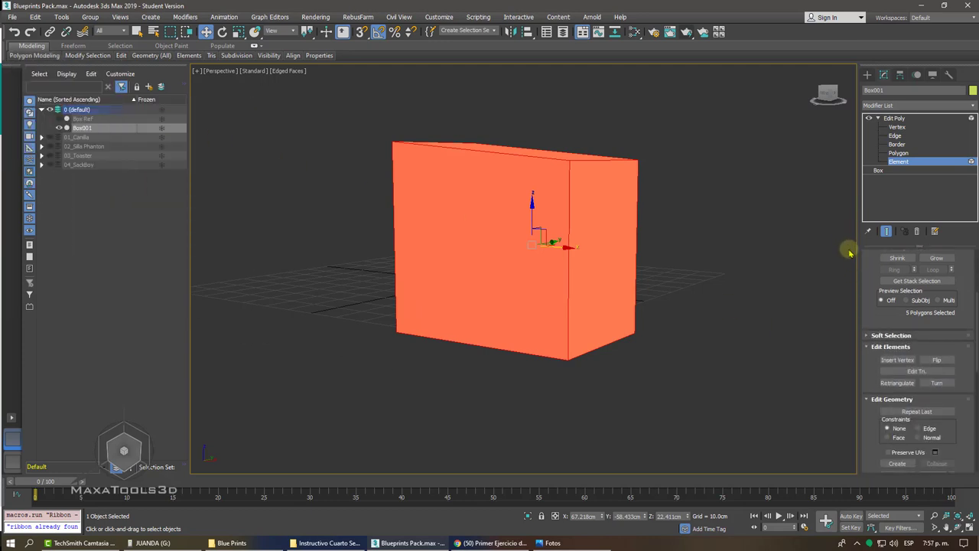
{"action": "left_click", "coordinate": [868, 335]}
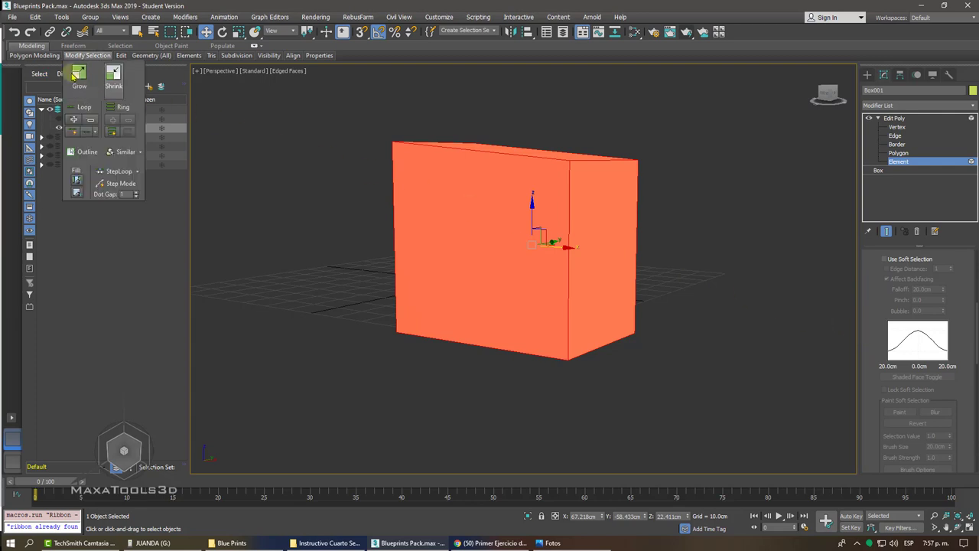
{"action": "mouse_move", "coordinate": [87, 55]}
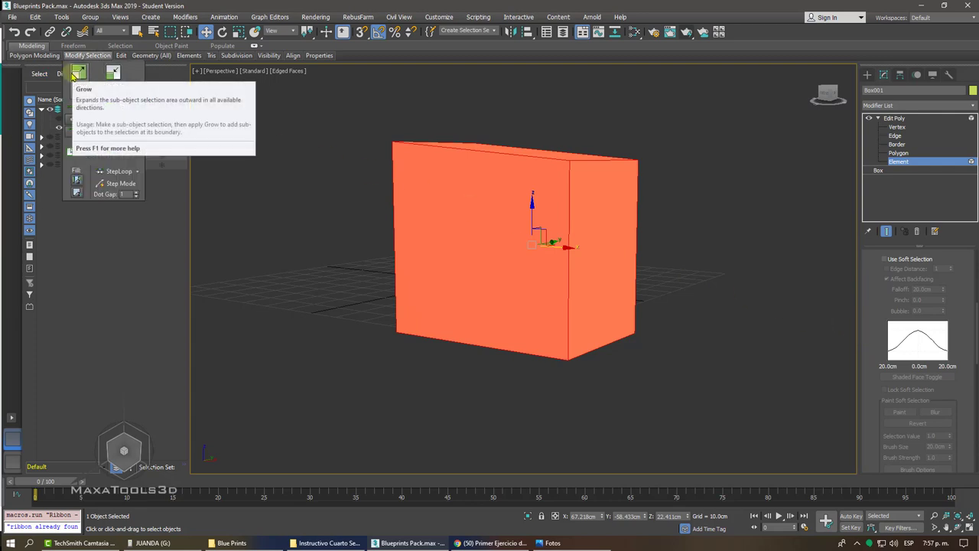
{"action": "scroll", "coordinate": [889, 281], "scroll_direction": "up", "scroll_amount": 3}
{"action": "scroll", "coordinate": [890, 306], "scroll_direction": "up", "scroll_amount": 3}
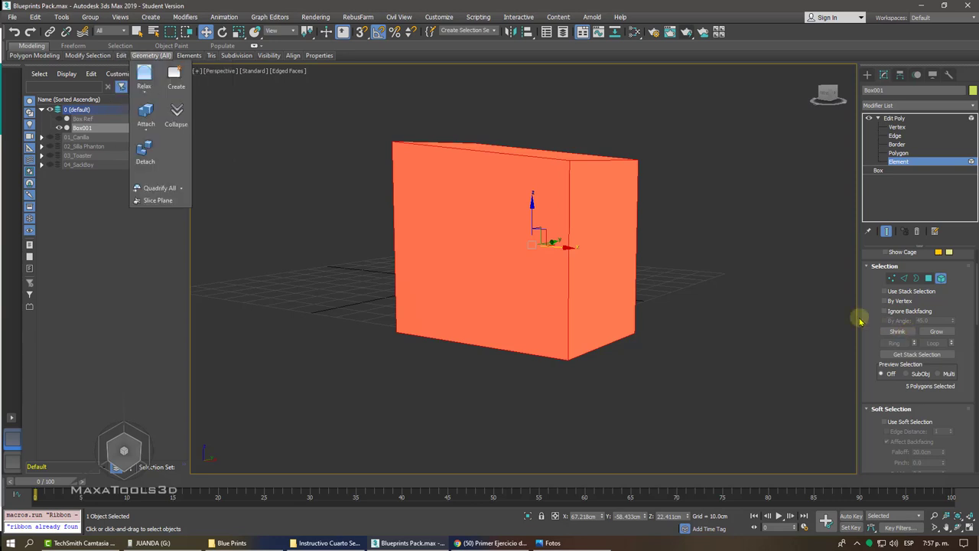
{"action": "mouse_move", "coordinate": [35, 55]}
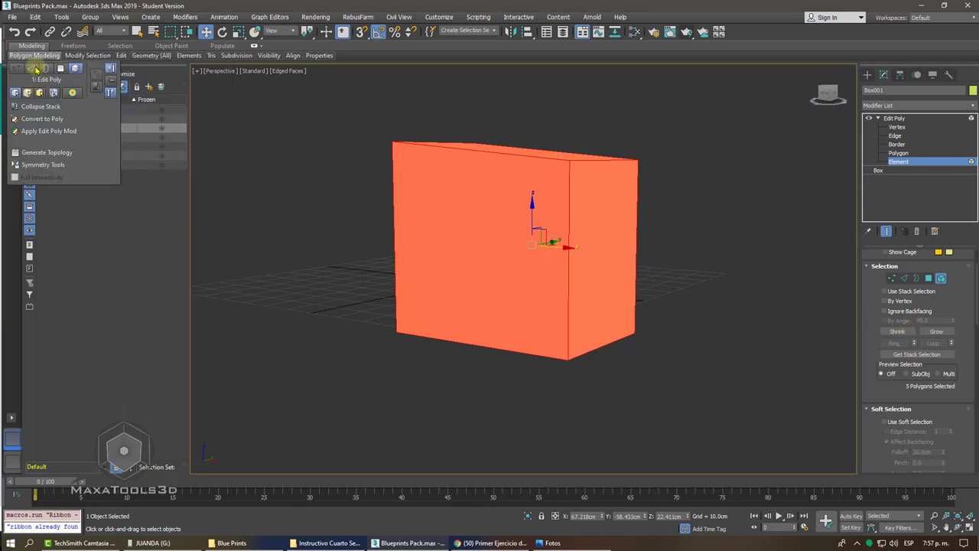
{"action": "left_click", "coordinate": [36, 69]}
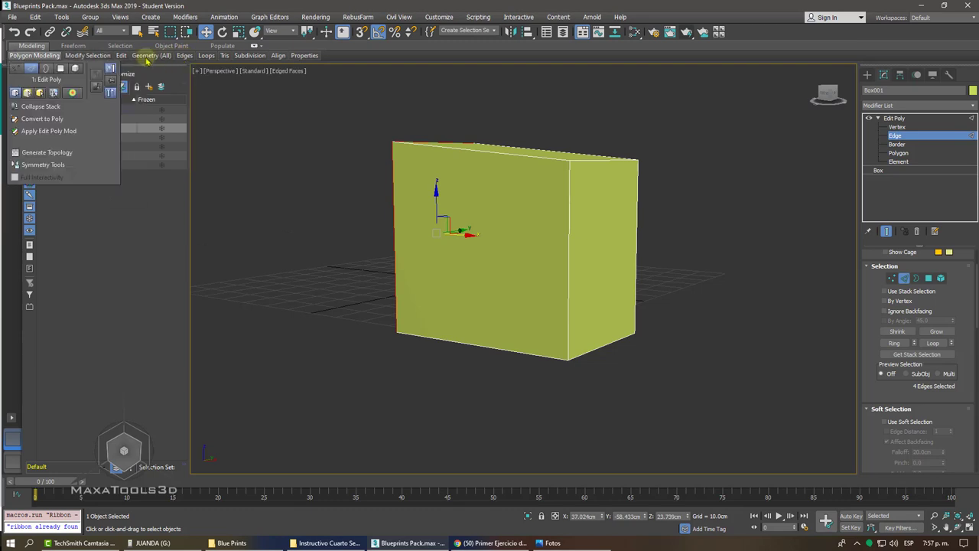
Switch Box001 from Vertex to Polygon sub-object level
{"action": "left_click", "coordinate": [23, 67]}
{"action": "mouse_move", "coordinate": [151, 55]}
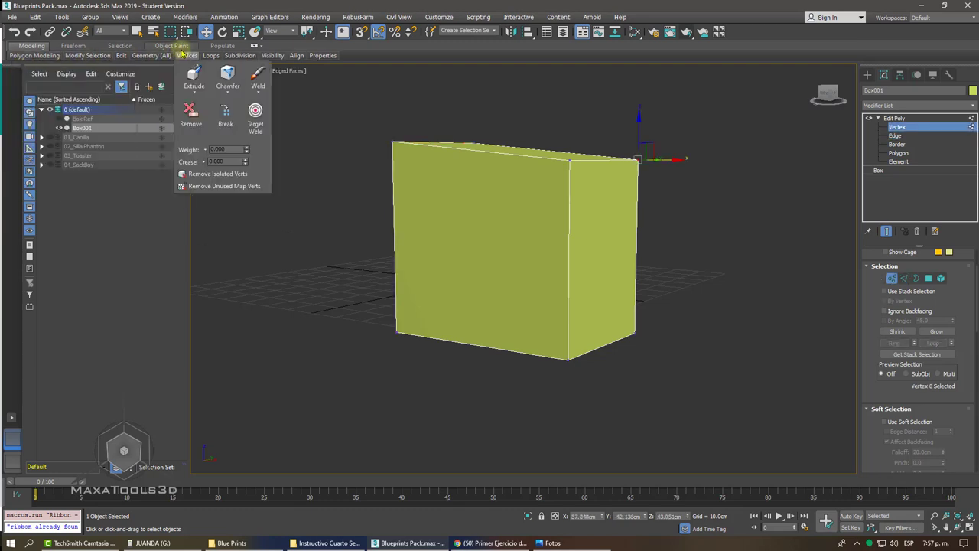
{"action": "mouse_move", "coordinate": [35, 56]}
{"action": "left_click", "coordinate": [60, 69]}
{"action": "mouse_move", "coordinate": [189, 55]}
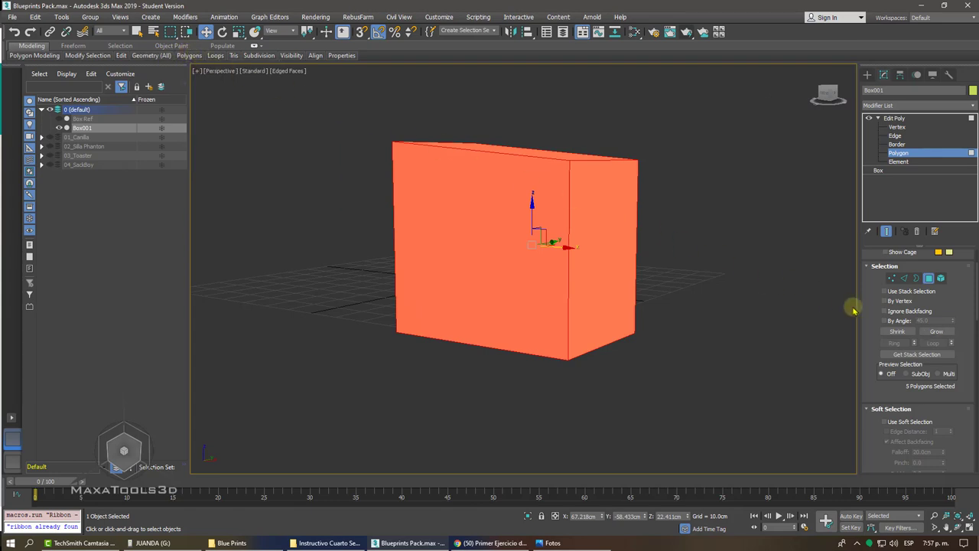
{"action": "scroll", "coordinate": [854, 306], "scroll_direction": "down", "scroll_amount": 3}
{"action": "scroll", "coordinate": [854, 260], "scroll_direction": "up", "scroll_amount": 3}
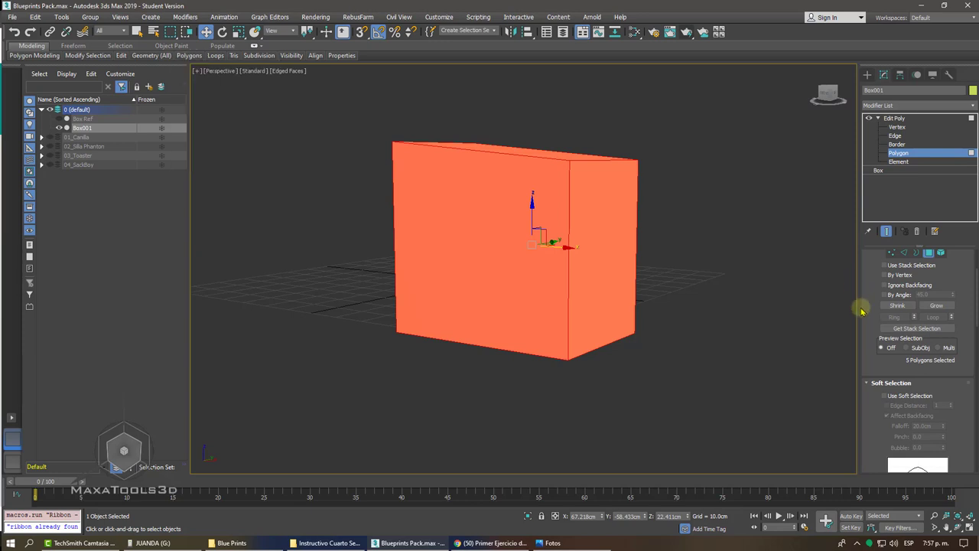
Scroll the command panel down to the Edit Geometry rollout
{"action": "scroll", "coordinate": [865, 321], "scroll_direction": "down", "scroll_amount": 2}
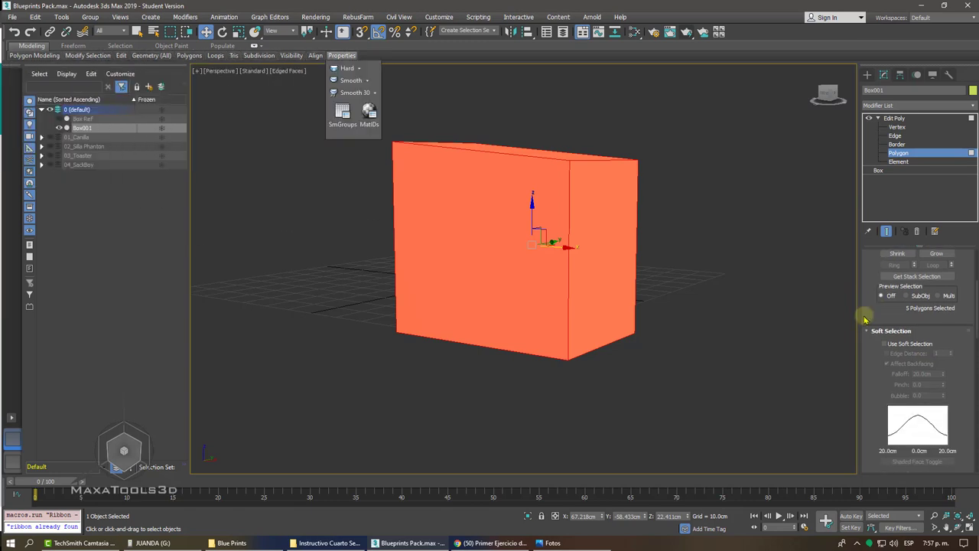
{"action": "scroll", "coordinate": [872, 321], "scroll_direction": "down", "scroll_amount": 2}
{"action": "scroll", "coordinate": [854, 273], "scroll_direction": "down", "scroll_amount": 2}
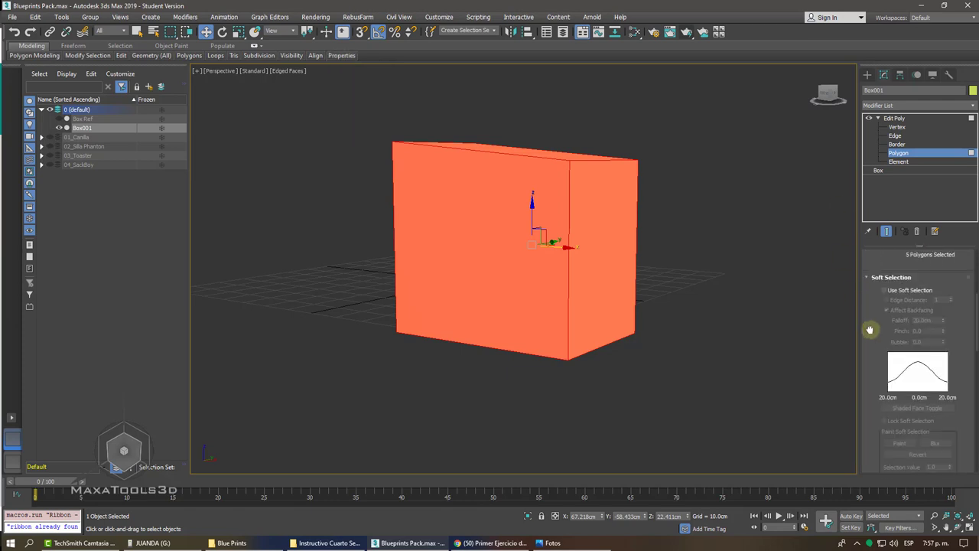
{"action": "scroll", "coordinate": [855, 272], "scroll_direction": "down", "scroll_amount": 2}
{"action": "scroll", "coordinate": [872, 359], "scroll_direction": "down", "scroll_amount": 2}
{"action": "scroll", "coordinate": [873, 360], "scroll_direction": "down", "scroll_amount": 2}
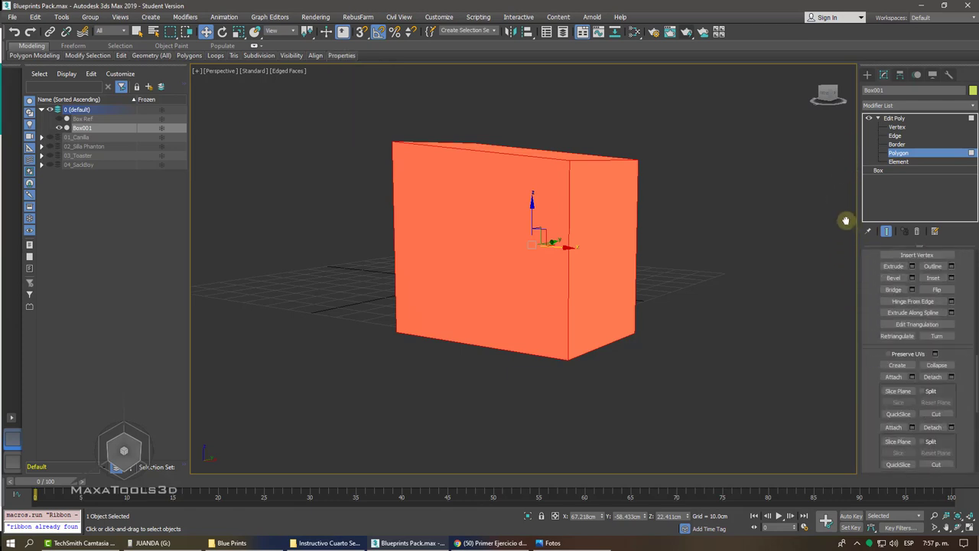
{"action": "scroll", "coordinate": [853, 245], "scroll_direction": "down", "scroll_amount": 2}
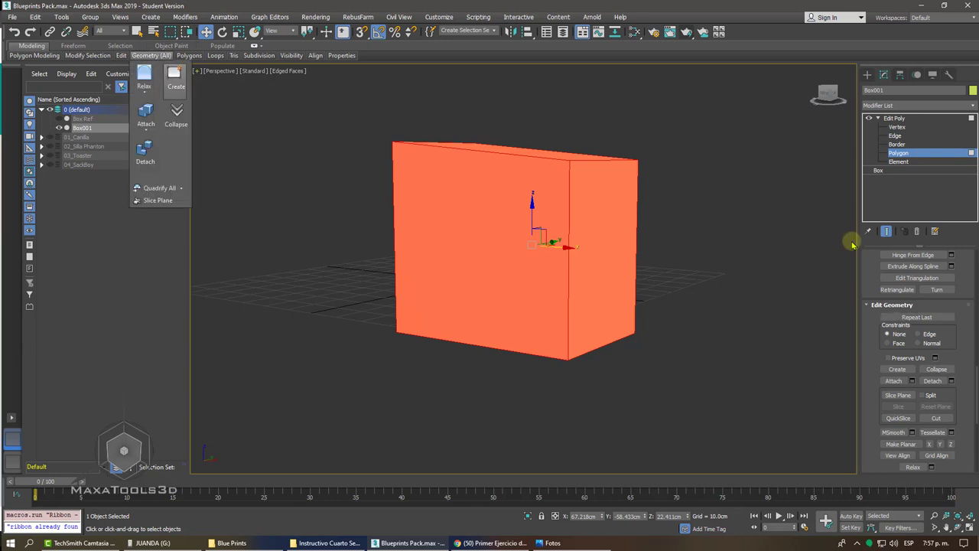
{"action": "left_click", "coordinate": [941, 369]}
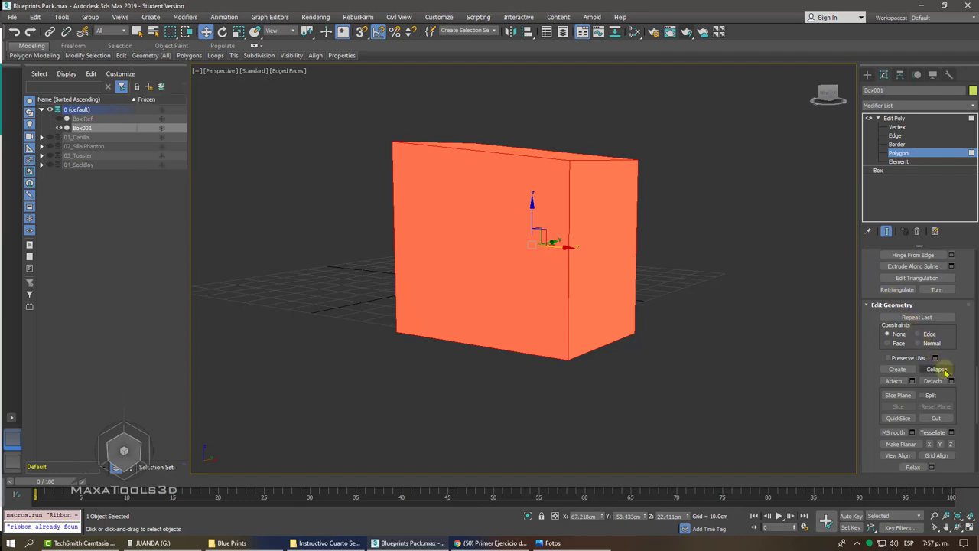
{"action": "right_click", "coordinate": [553, 191]}
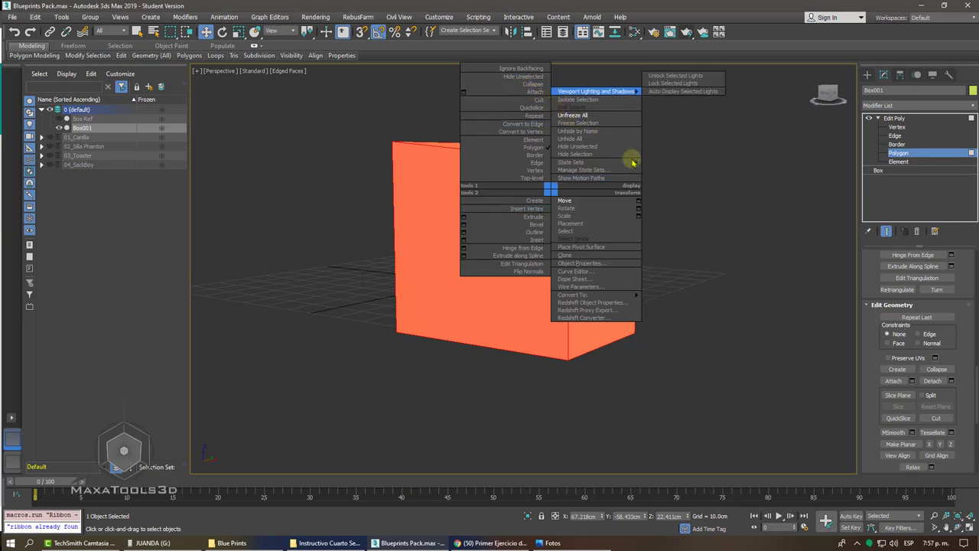
{"action": "left_click", "coordinate": [698, 207]}
{"action": "right_click", "coordinate": [678, 200]}
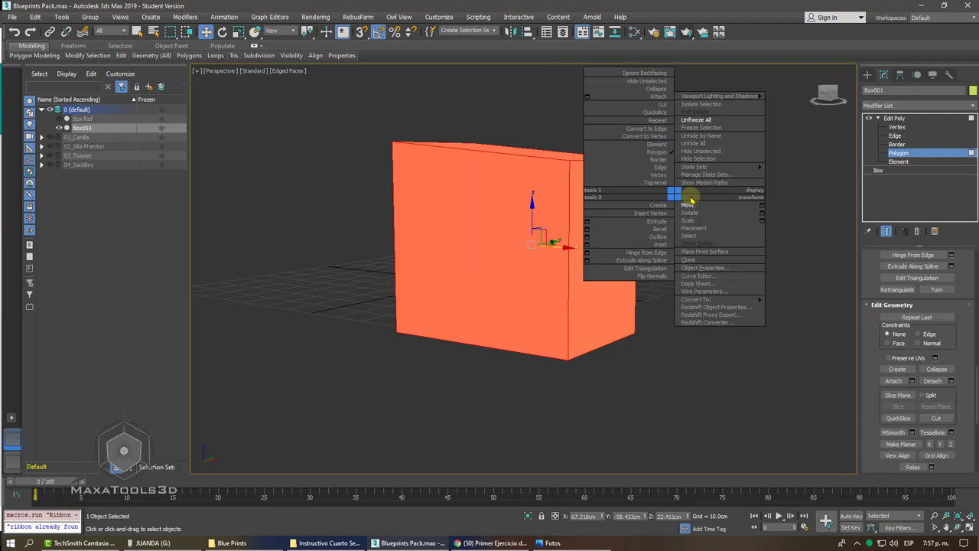
{"action": "left_click", "coordinate": [799, 197]}
{"action": "right_click", "coordinate": [748, 201]}
{"action": "left_click", "coordinate": [722, 359]}
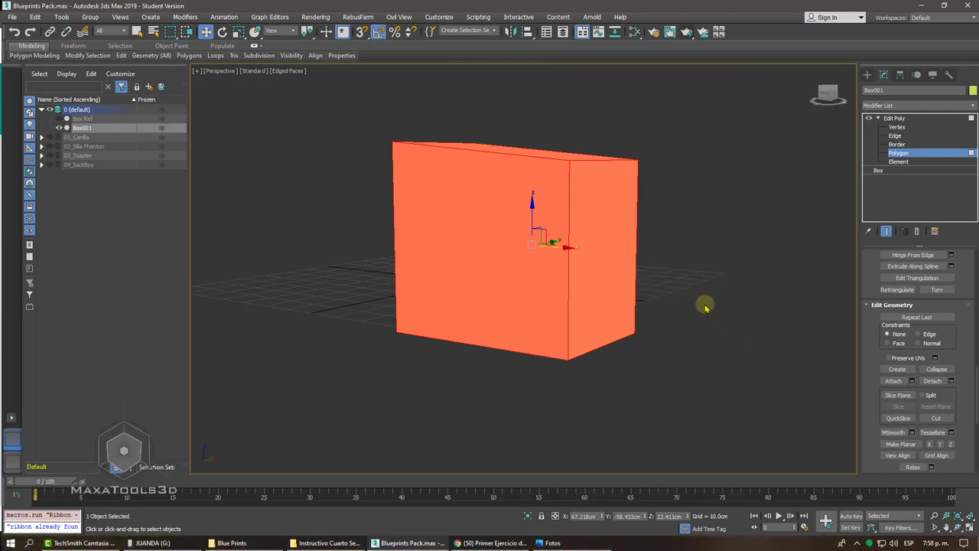
{"action": "right_click", "coordinate": [674, 204], "text": "shift"}
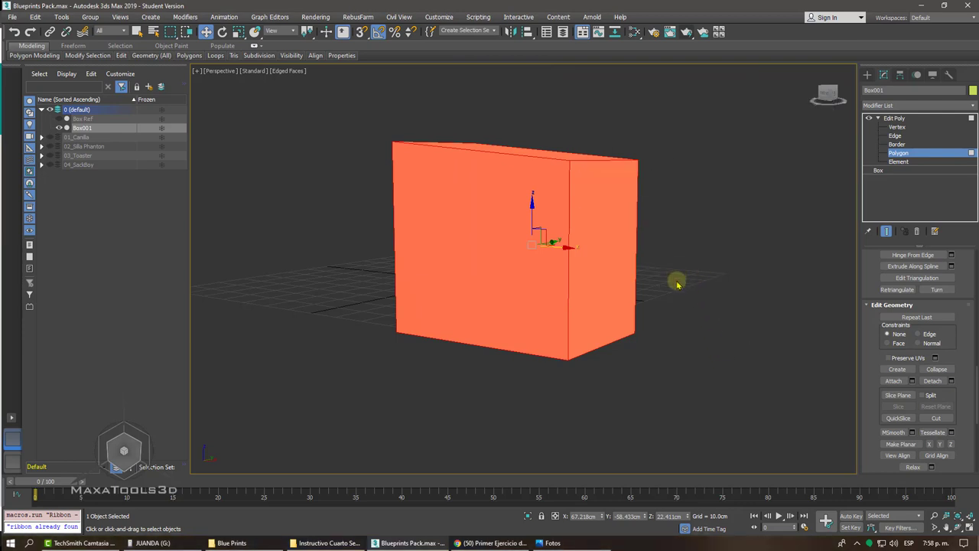
{"action": "right_click", "coordinate": [668, 213]}
{"action": "left_click", "coordinate": [776, 181]}
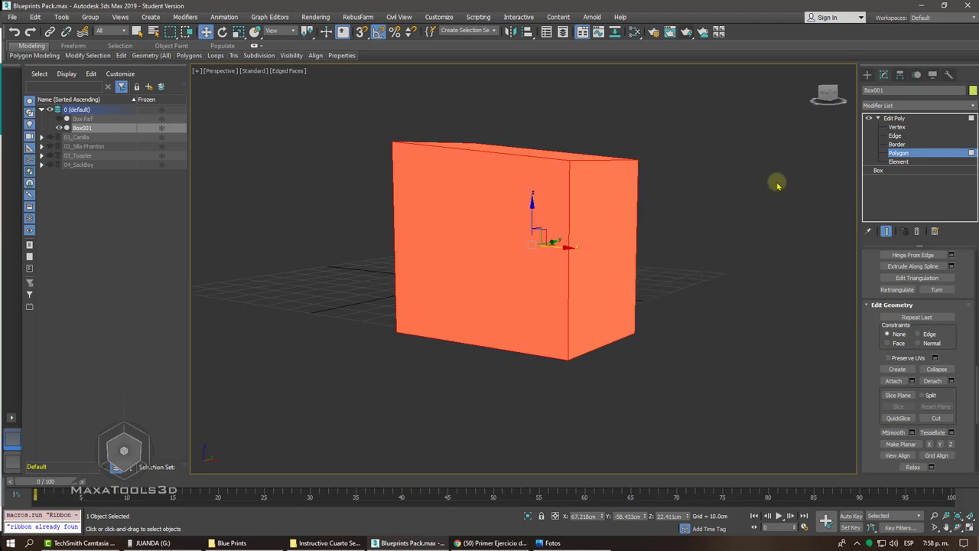
{"action": "right_click", "coordinate": [686, 161], "text": "alt"}
{"action": "left_click", "coordinate": [712, 303]}
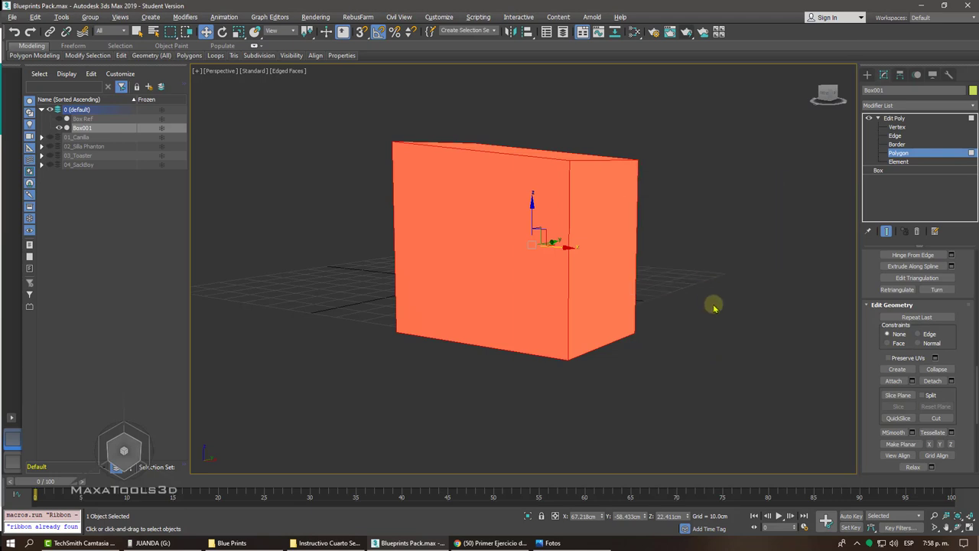
{"action": "right_click", "coordinate": [680, 183]}
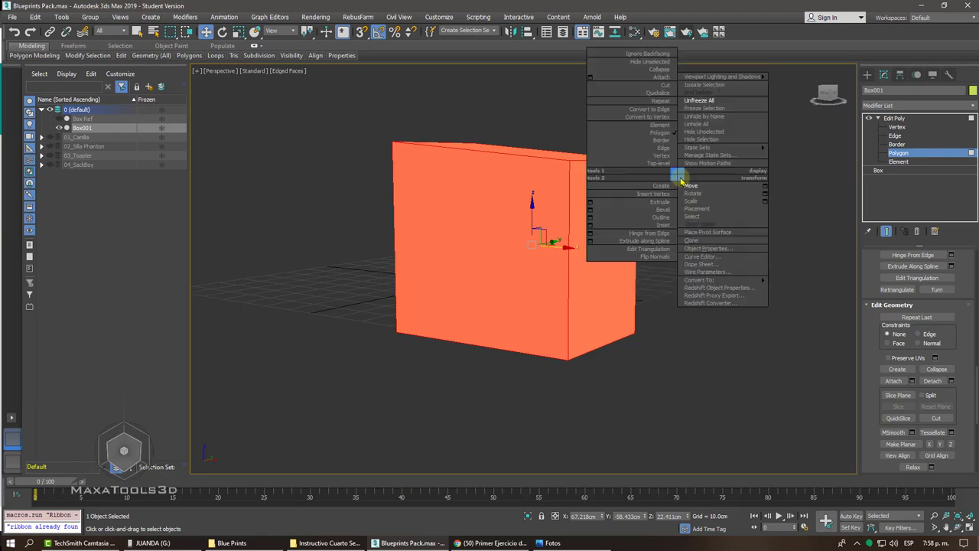
{"action": "left_click", "coordinate": [669, 316]}
{"action": "right_click", "coordinate": [661, 229]}
{"action": "left_click", "coordinate": [799, 215]}
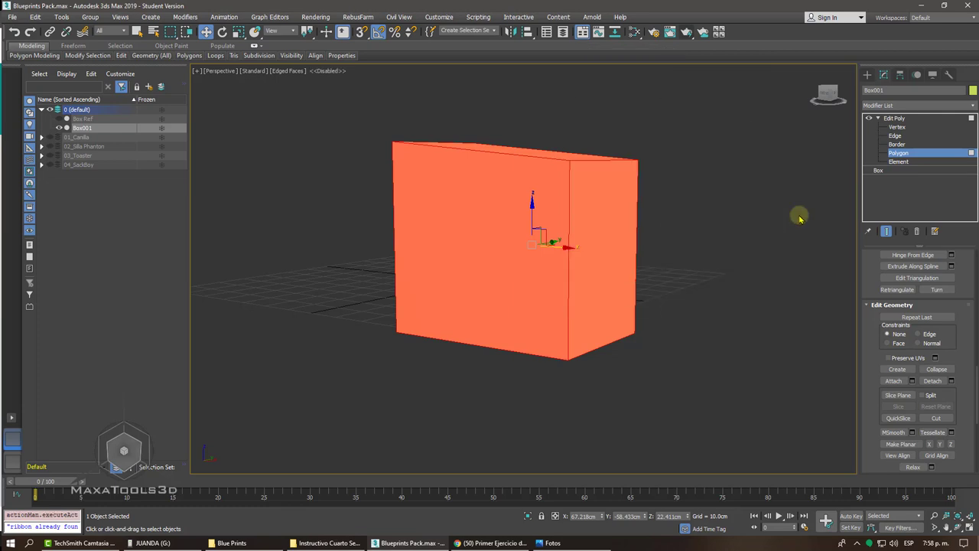
{"action": "right_click", "coordinate": [681, 184]}
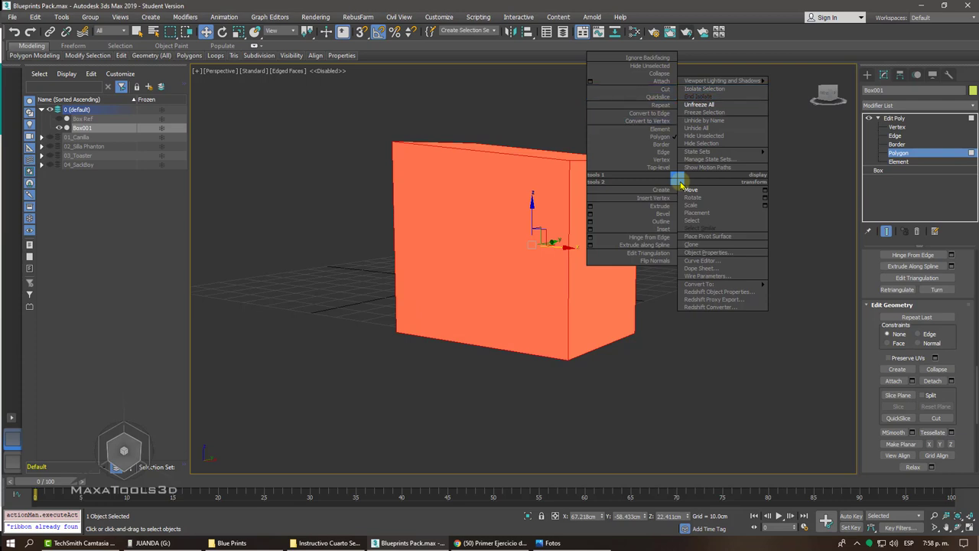
Open Customize User Interface on its Quads settings
{"action": "left_click", "coordinate": [427, 10]}
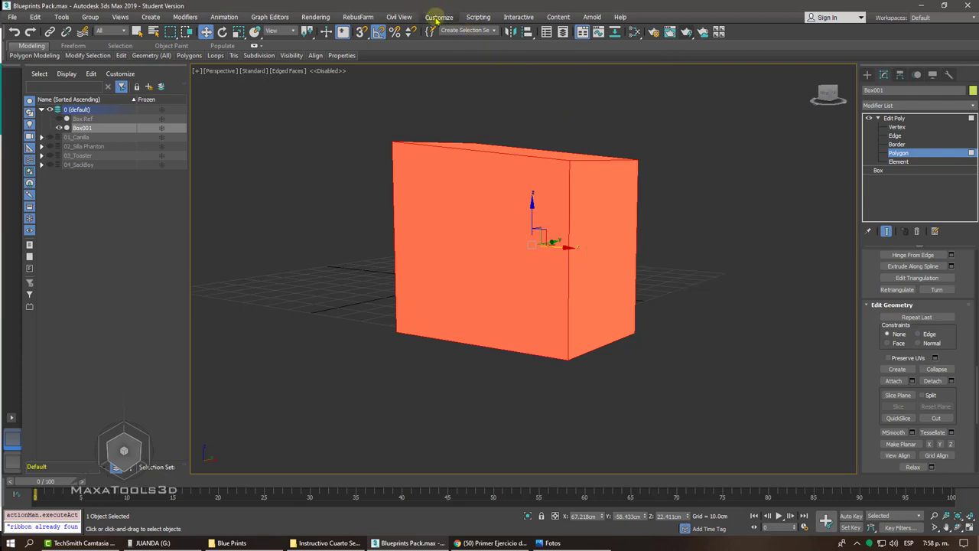
{"action": "left_click", "coordinate": [438, 17]}
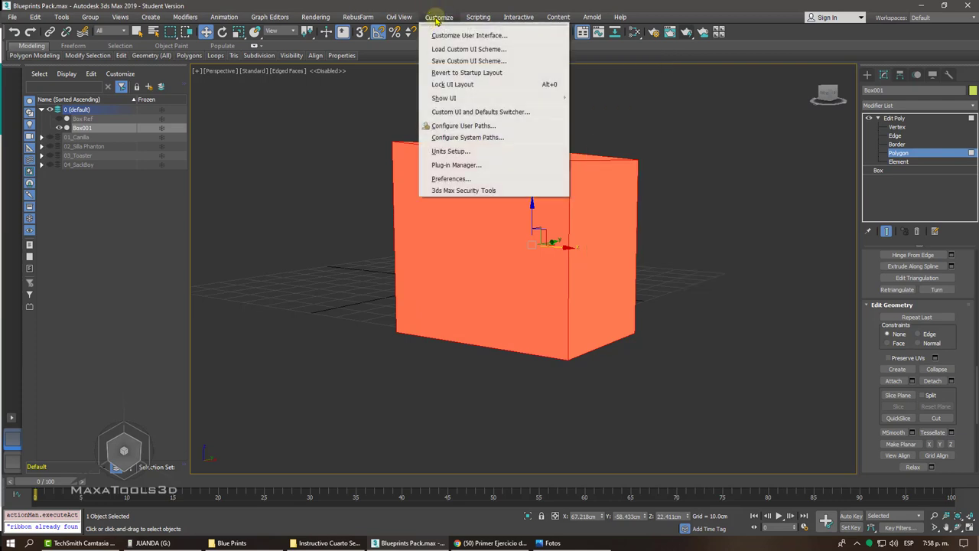
{"action": "left_click", "coordinate": [500, 37]}
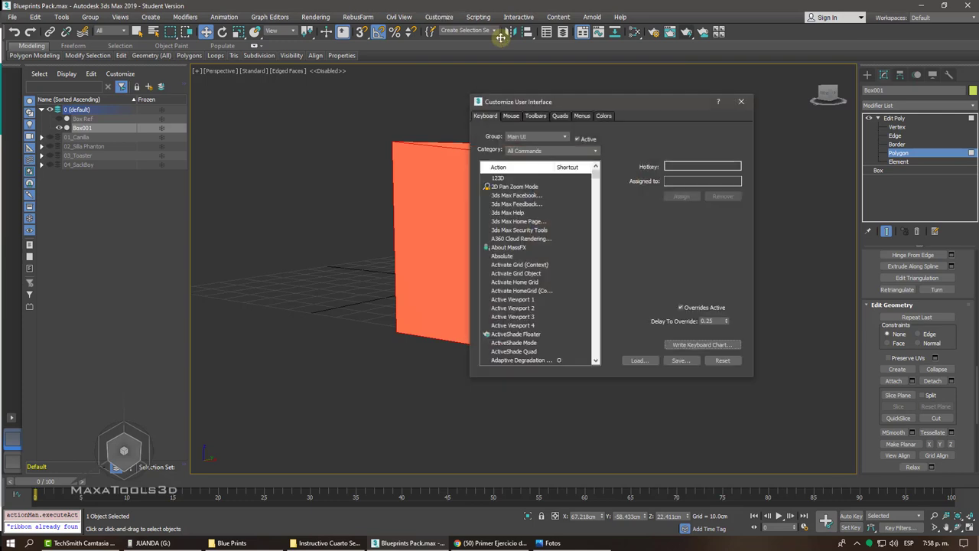
{"action": "left_click", "coordinate": [559, 115]}
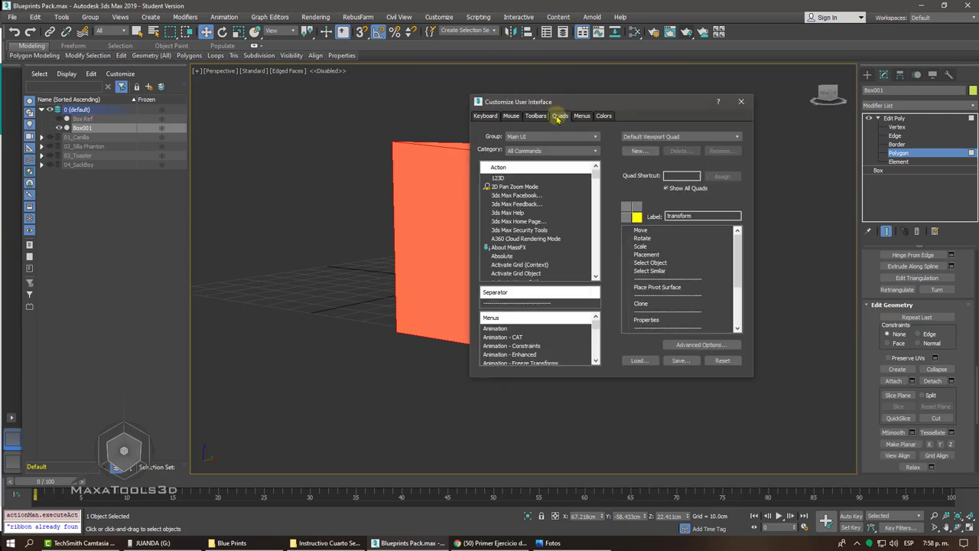
Compare against the viewport quad menu and pick the transform quadrant to edit
{"action": "right_click", "coordinate": [786, 272]}
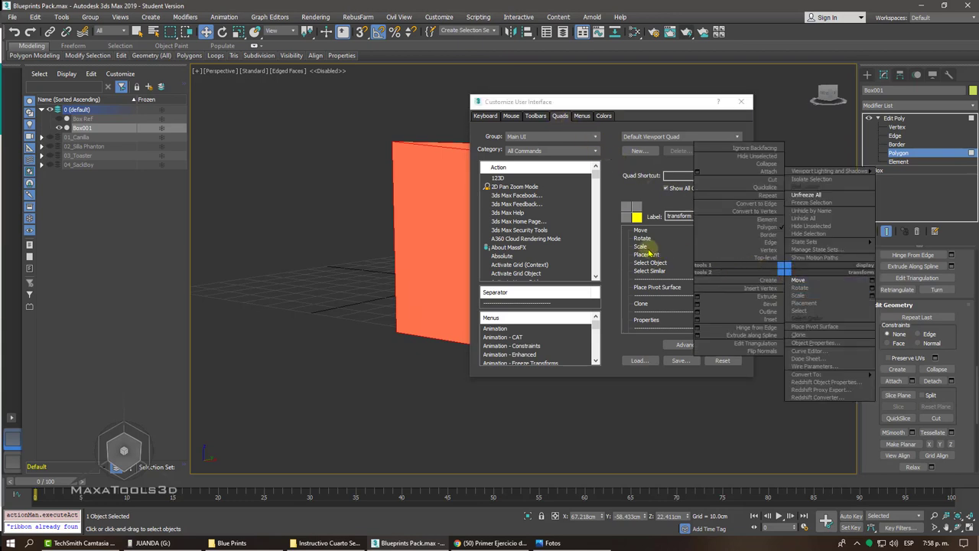
{"action": "left_click", "coordinate": [637, 218]}
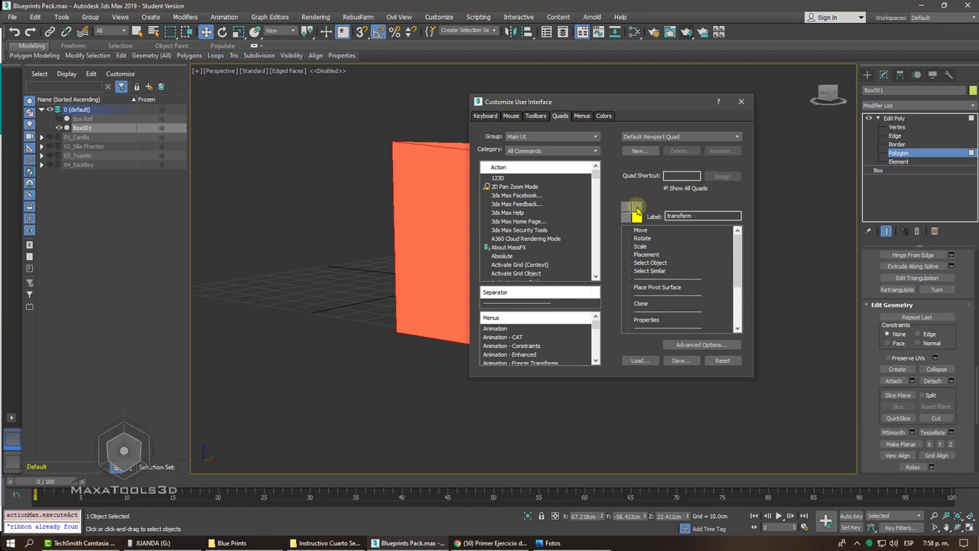
{"action": "left_click", "coordinate": [635, 207]}
{"action": "right_click", "coordinate": [802, 243]}
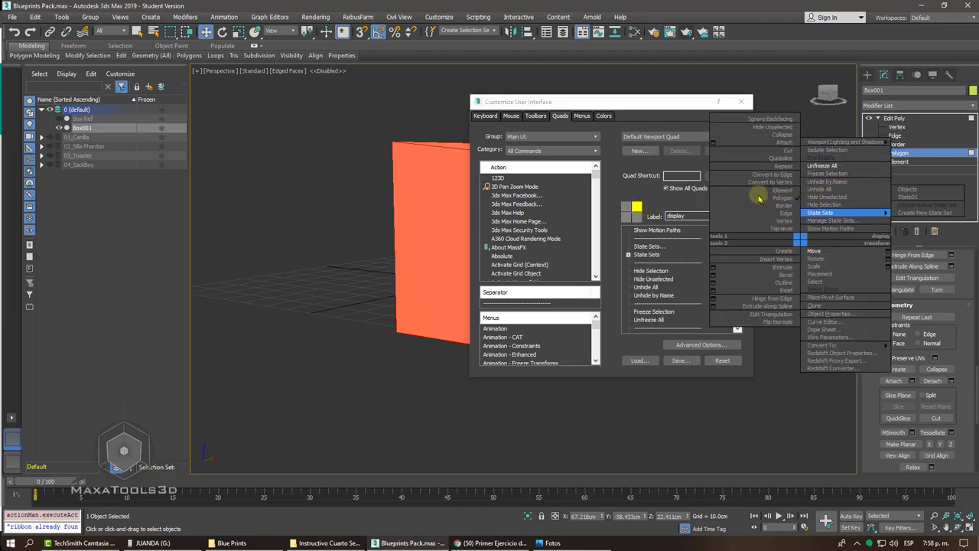
{"action": "left_click", "coordinate": [628, 208]}
{"action": "left_click", "coordinate": [636, 208]}
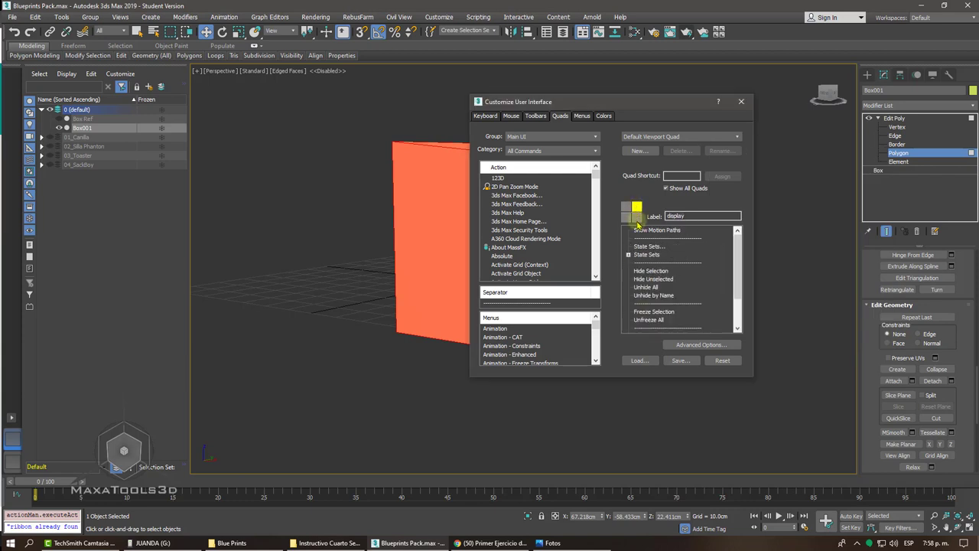
{"action": "left_click", "coordinate": [637, 219]}
Add the Box command to the transform quadrant under Move
{"action": "left_click", "coordinate": [505, 255]}
{"action": "scroll", "coordinate": [511, 262], "scroll_direction": "down", "scroll_amount": 3}
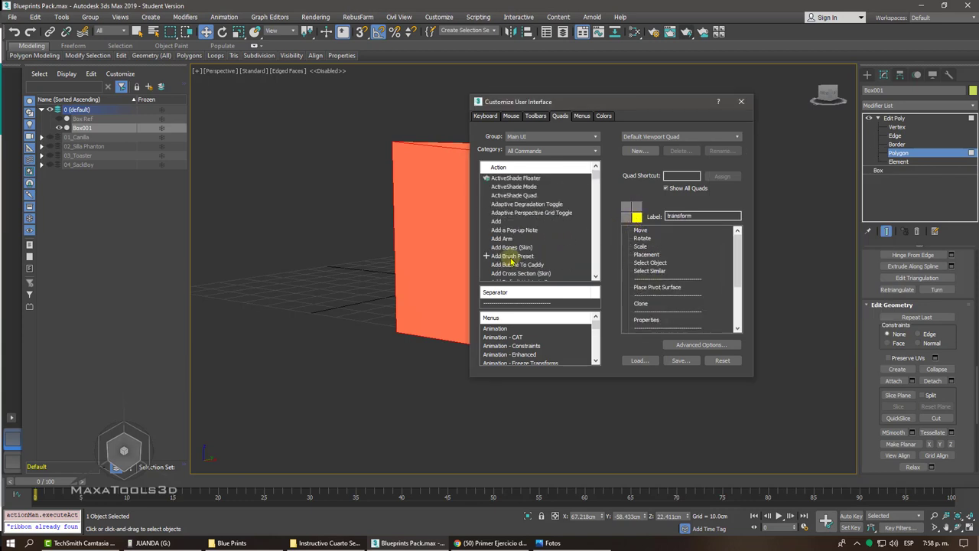
{"action": "scroll", "coordinate": [511, 261], "scroll_direction": "down", "scroll_amount": 2}
{"action": "scroll", "coordinate": [511, 262], "scroll_direction": "down", "scroll_amount": 2}
{"action": "scroll", "coordinate": [511, 261], "scroll_direction": "down", "scroll_amount": 2}
{"action": "scroll", "coordinate": [511, 261], "scroll_direction": "down", "scroll_amount": 3}
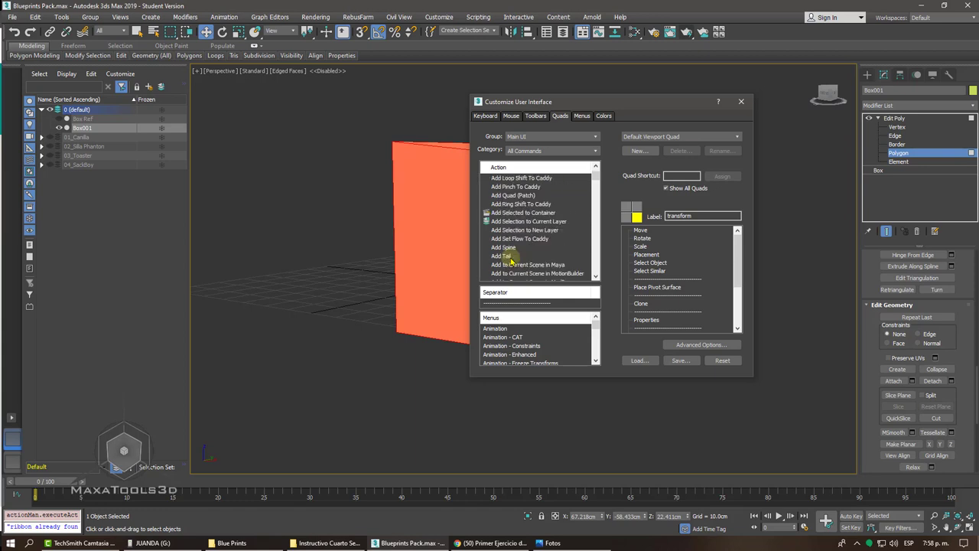
{"action": "scroll", "coordinate": [511, 262], "scroll_direction": "down", "scroll_amount": 2}
{"action": "scroll", "coordinate": [525, 255], "scroll_direction": "down", "scroll_amount": 2}
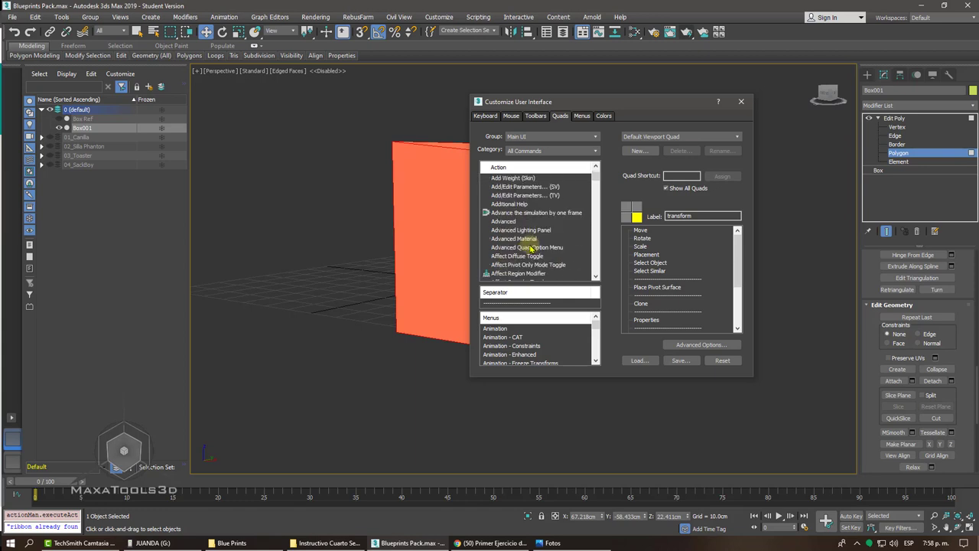
{"action": "left_click", "coordinate": [527, 249]}
{"action": "key", "text": "b"}
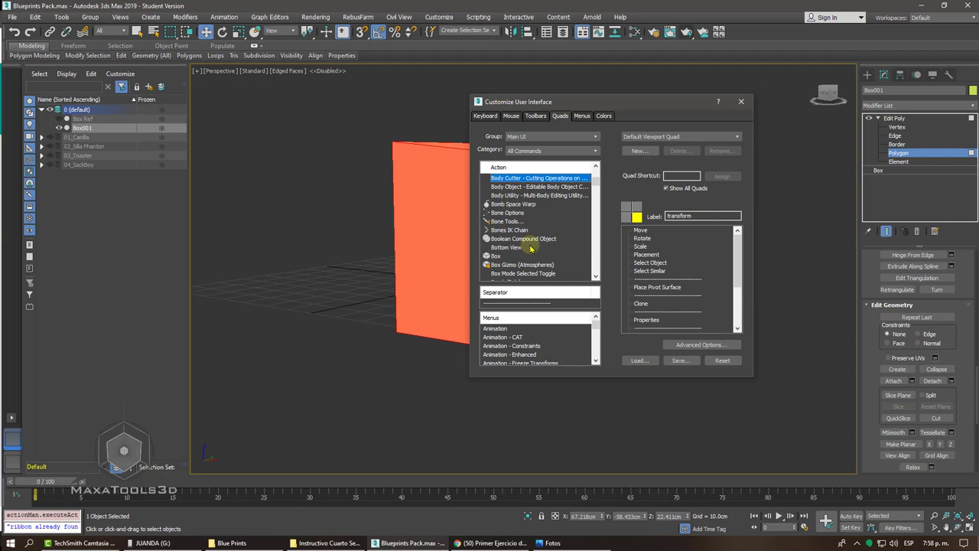
{"action": "left_click", "coordinate": [497, 256]}
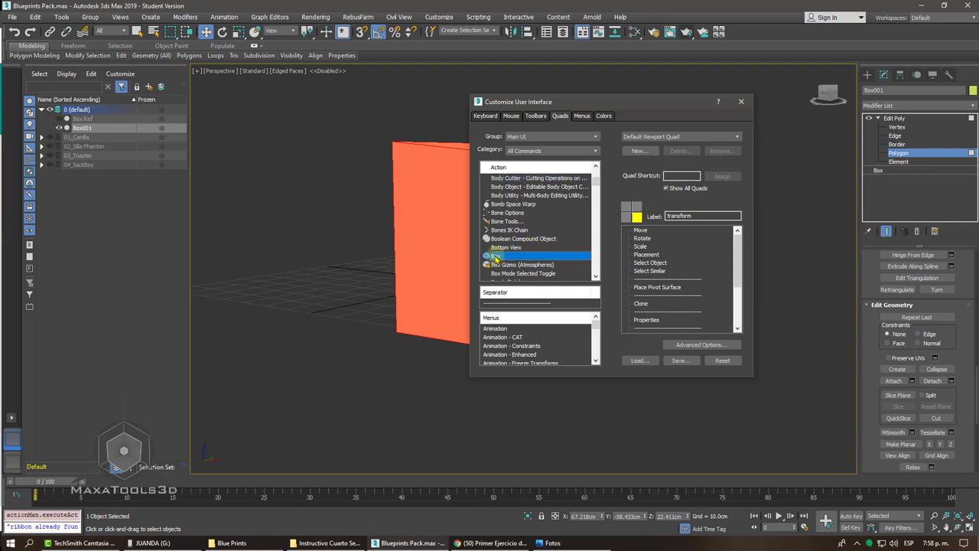
{"action": "left_click_drag", "start_coordinate": [495, 259], "coordinate": [645, 239]}
Create the new box Box002 from the quad menu's Box entry
{"action": "right_click", "coordinate": [794, 247]}
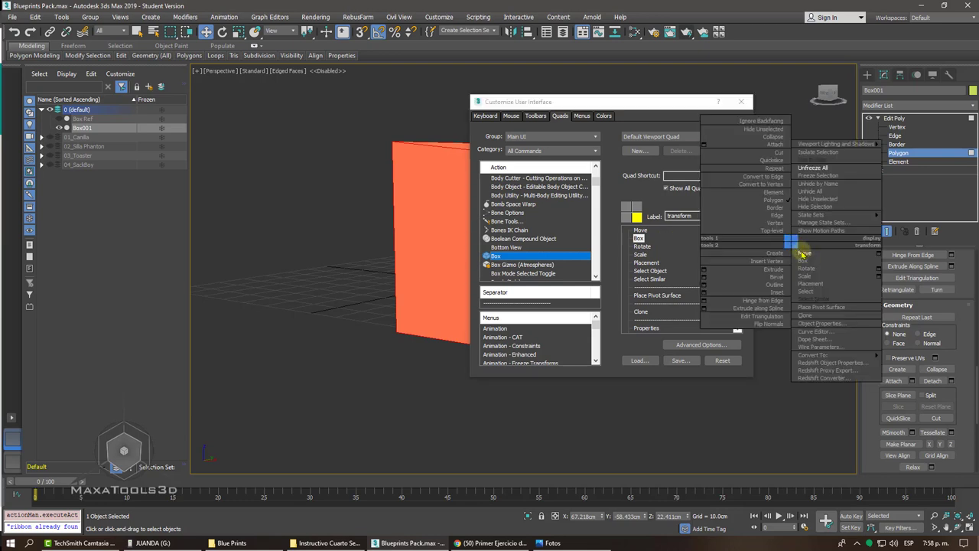
{"action": "left_click", "coordinate": [813, 264]}
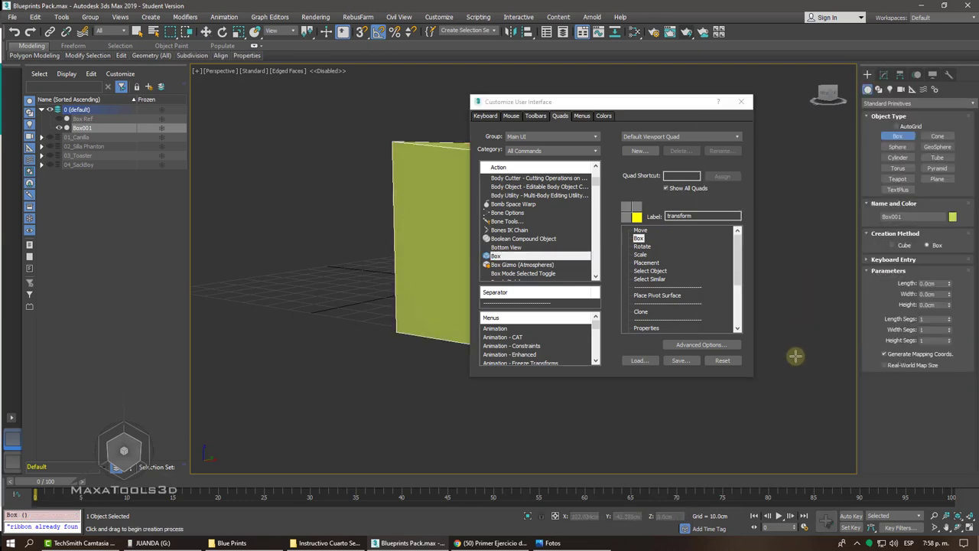
{"action": "left_click_drag", "start_coordinate": [769, 378], "coordinate": [815, 360]}
{"action": "left_click", "coordinate": [806, 316]}
Remove the Box entry from the quad menu and cancel saving the menu file
{"action": "right_click", "coordinate": [806, 316]}
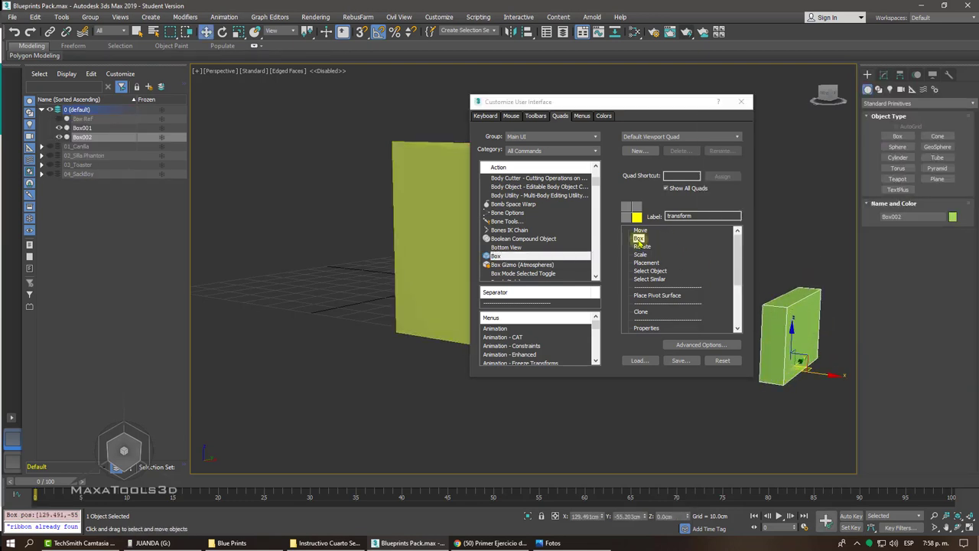
{"action": "right_click", "coordinate": [638, 239]}
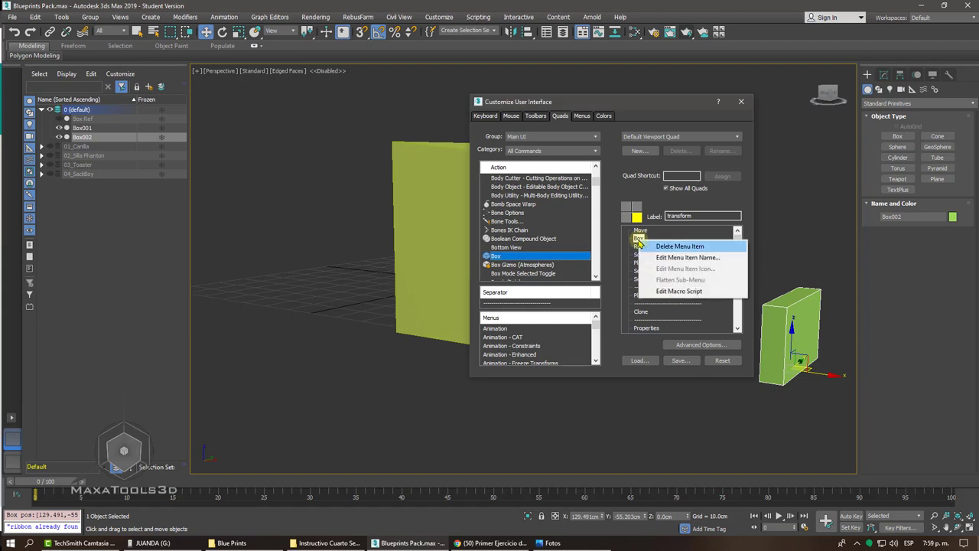
{"action": "left_click", "coordinate": [666, 250]}
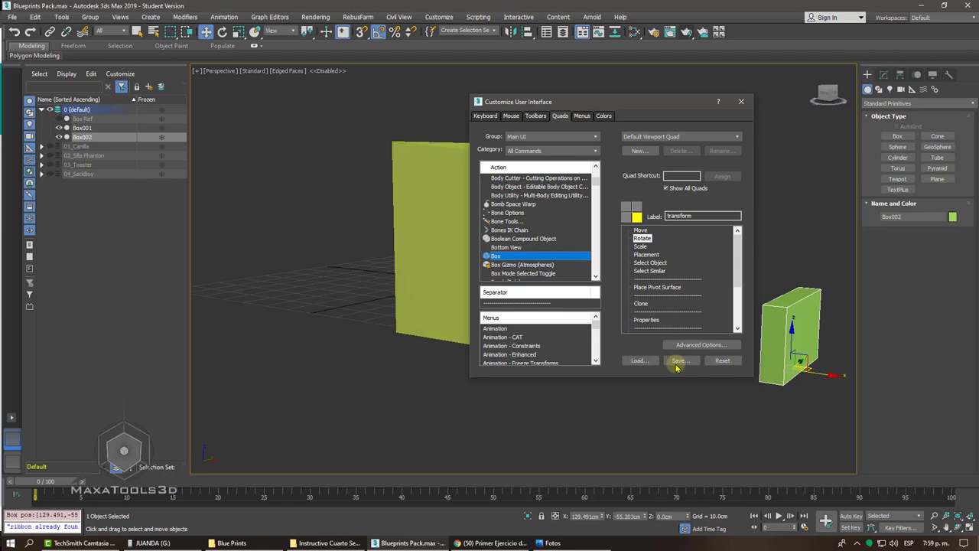
{"action": "left_click", "coordinate": [680, 362]}
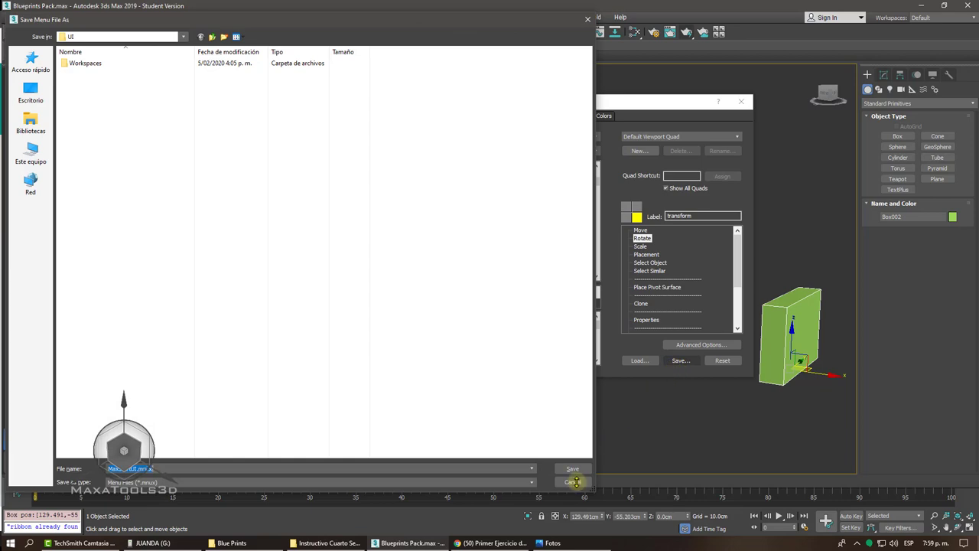
{"action": "left_click", "coordinate": [577, 485]}
Cancel loading a menu file and show the Keyboard shortcut settings
{"action": "left_click", "coordinate": [638, 361]}
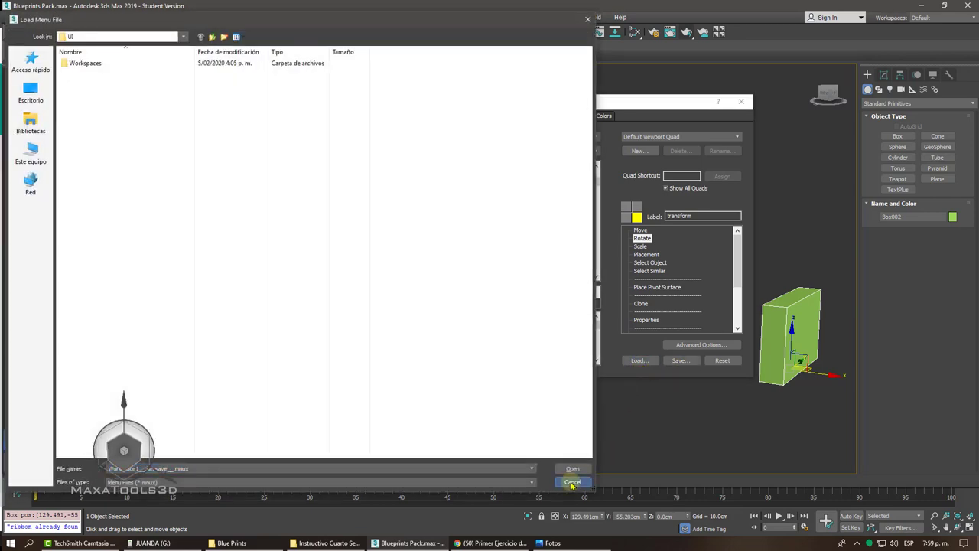
{"action": "left_click", "coordinate": [572, 482]}
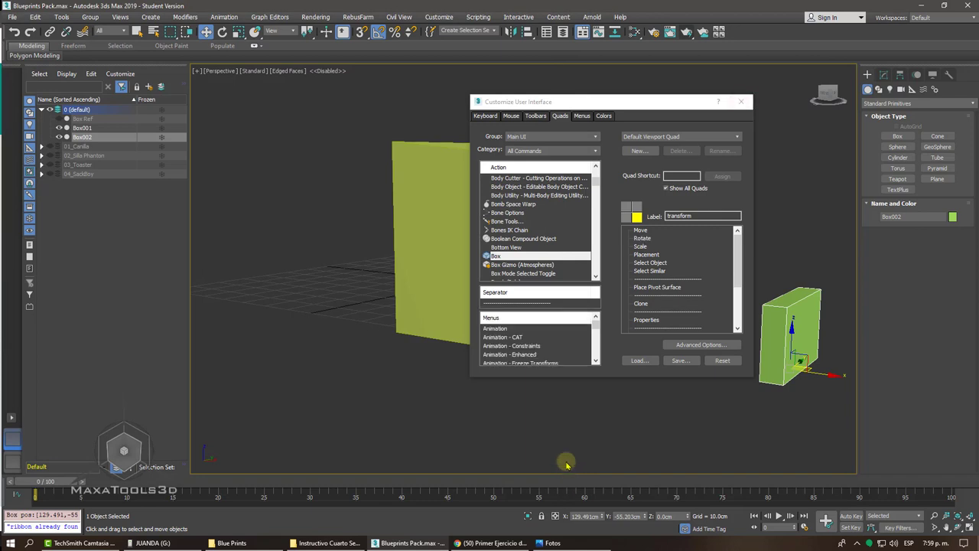
{"action": "left_click", "coordinate": [486, 117]}
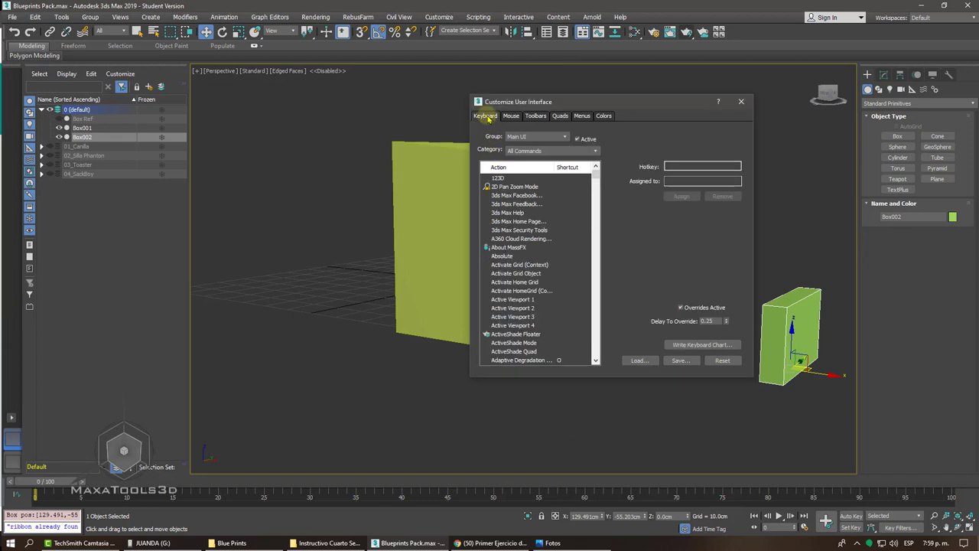
Look through the Mouse and Toolbars settings, then close Customize User Interface
{"action": "left_click", "coordinate": [511, 116]}
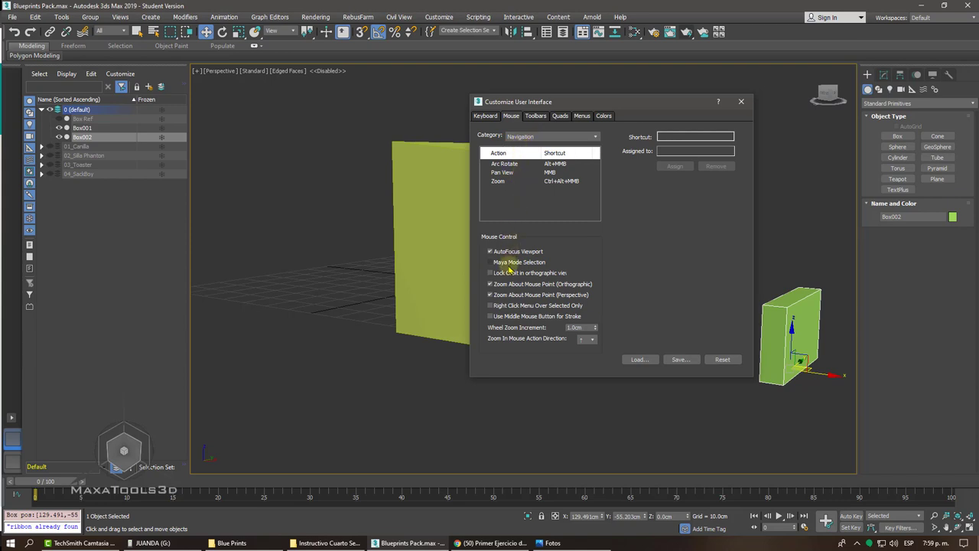
{"action": "left_click", "coordinate": [536, 116]}
{"action": "scroll", "coordinate": [525, 247], "scroll_direction": "down", "scroll_amount": 6}
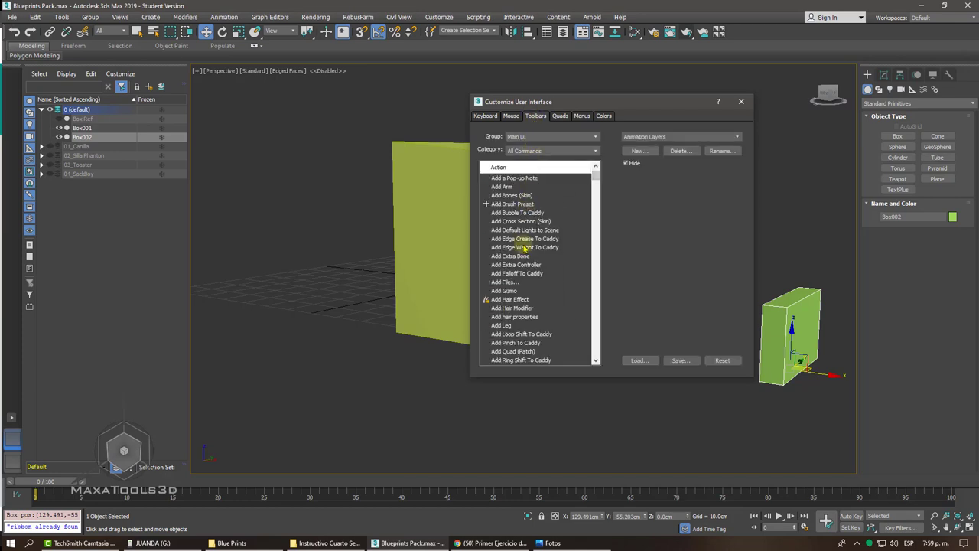
{"action": "scroll", "coordinate": [525, 256], "scroll_direction": "up", "scroll_amount": 8}
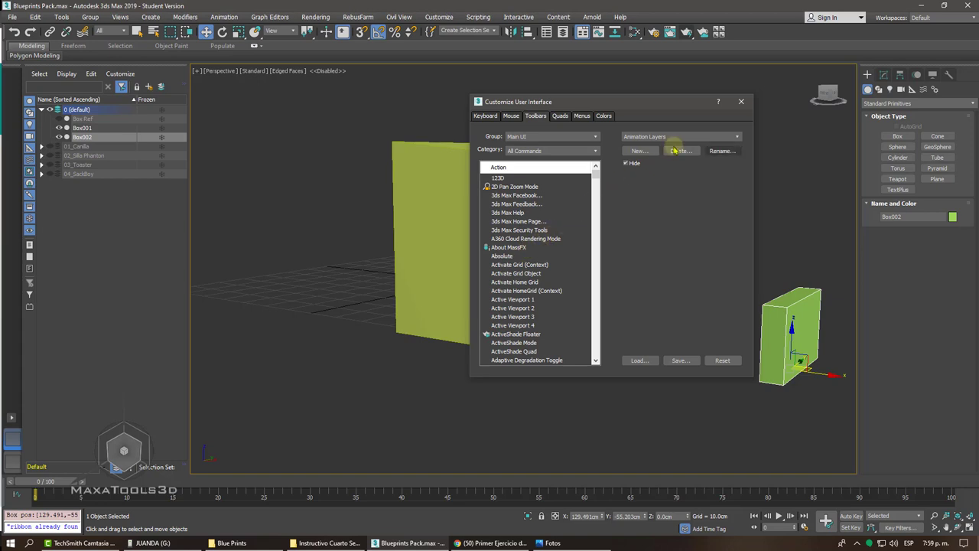
{"action": "left_click", "coordinate": [740, 101]}
Delete the large Box001 and the small green box
{"action": "left_click", "coordinate": [511, 334]}
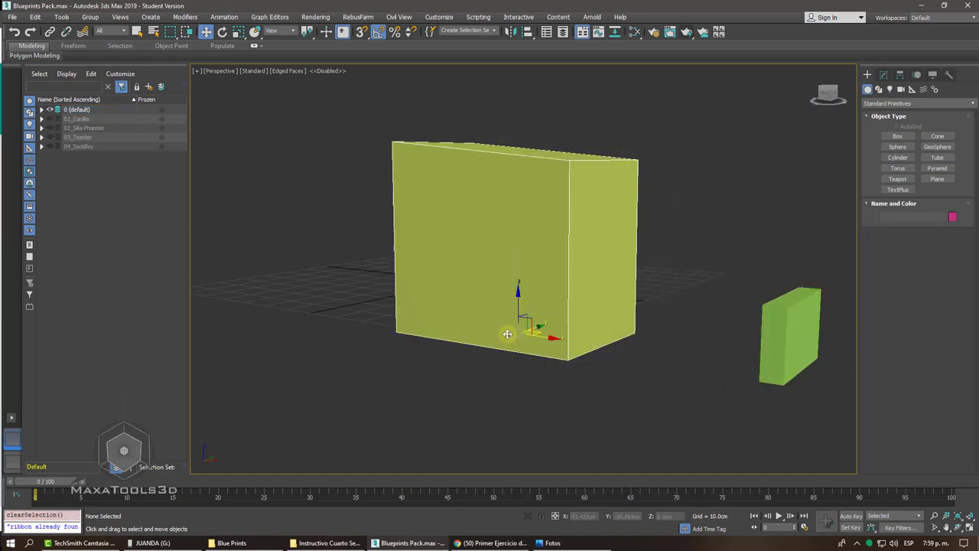
{"action": "middle_click_drag", "start_coordinate": [507, 335], "coordinate": [507, 334], "text": "alt"}
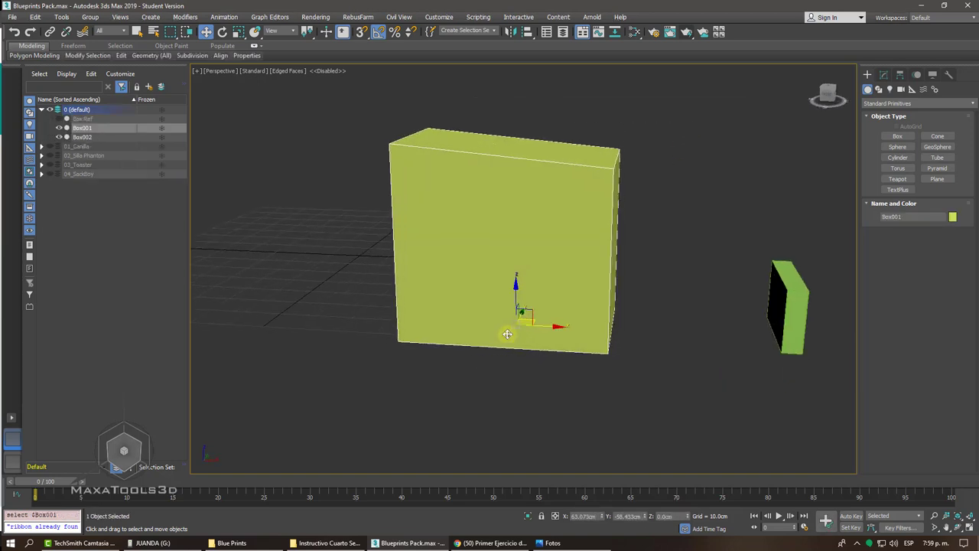
{"action": "key", "text": "Delete"}
{"action": "left_click_drag", "start_coordinate": [726, 243], "coordinate": [825, 407]}
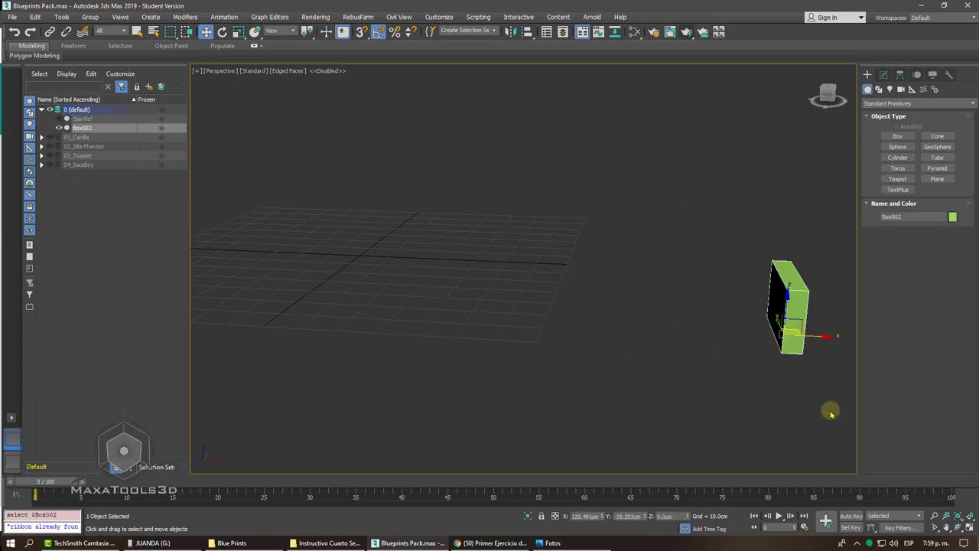
{"action": "key", "text": "Delete"}
Zoom extents and face the empty grid from the Front view
{"action": "key", "text": "z"}
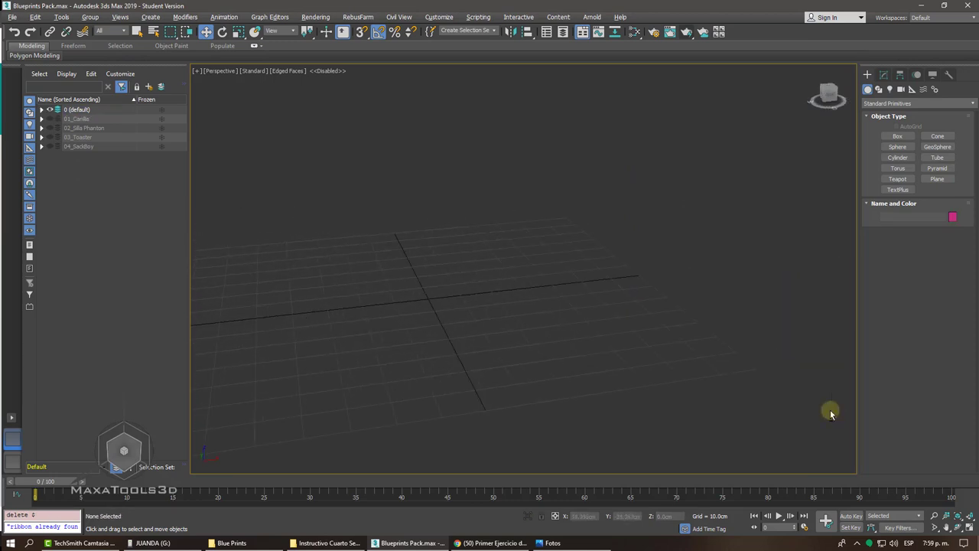
{"action": "key", "text": "f"}
{"action": "key", "text": "z"}
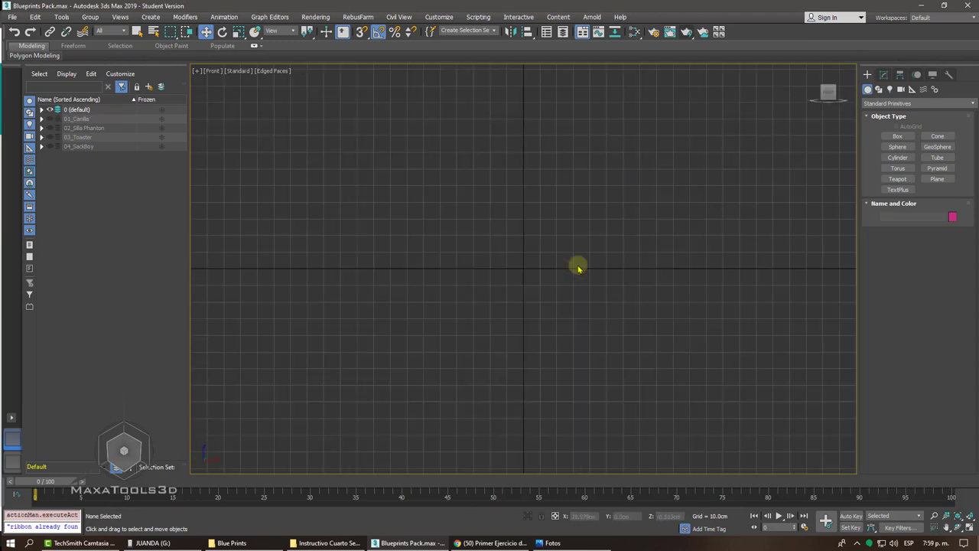
Draw a test Rectangle spline from Shapes > Splines, then undo it
{"action": "left_click", "coordinate": [878, 89]}
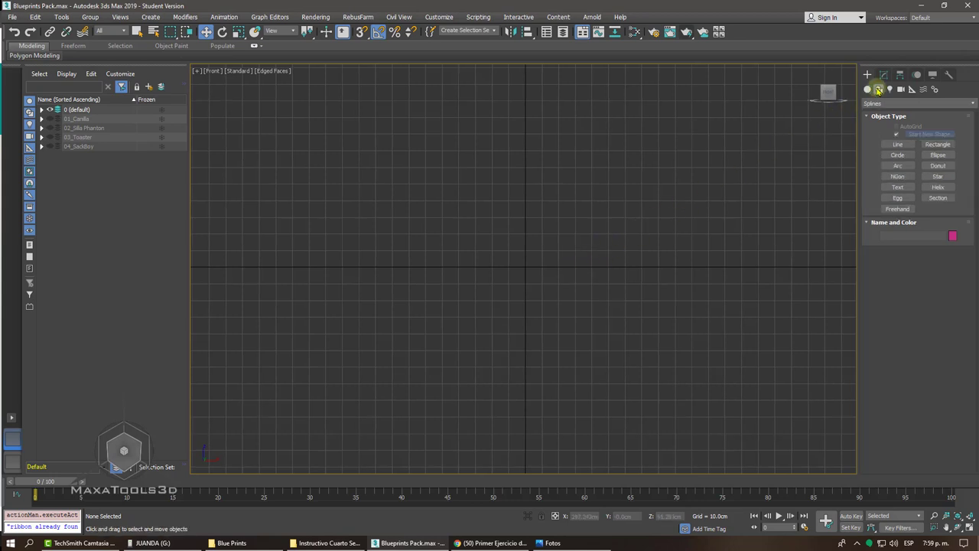
{"action": "left_click", "coordinate": [937, 144]}
{"action": "mouse_move", "coordinate": [430, 143]}
{"action": "left_mouse_down"}
{"action": "mouse_move", "coordinate": [611, 366]}
{"action": "mouse_move", "coordinate": [612, 349]}
{"action": "left_mouse_up"}
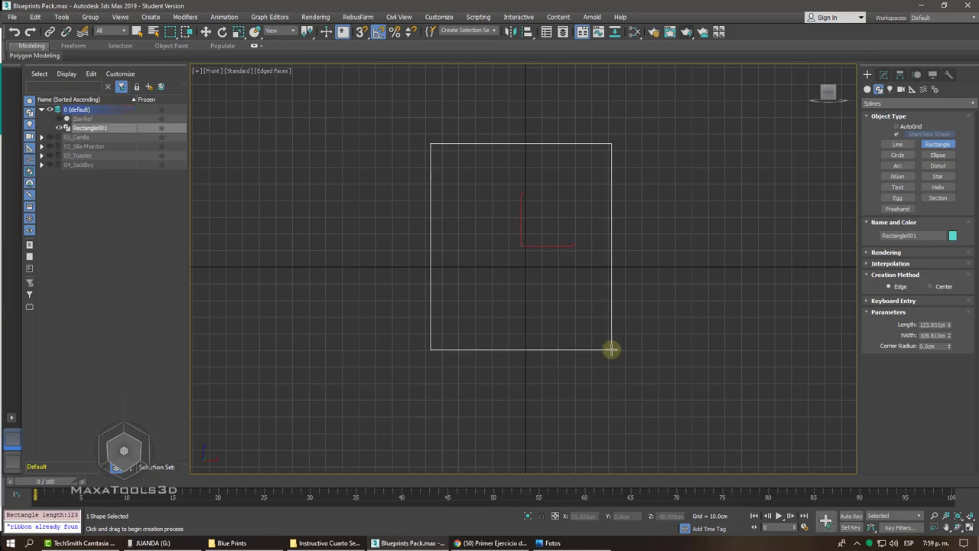
{"action": "key", "text": "ctrl+z"}
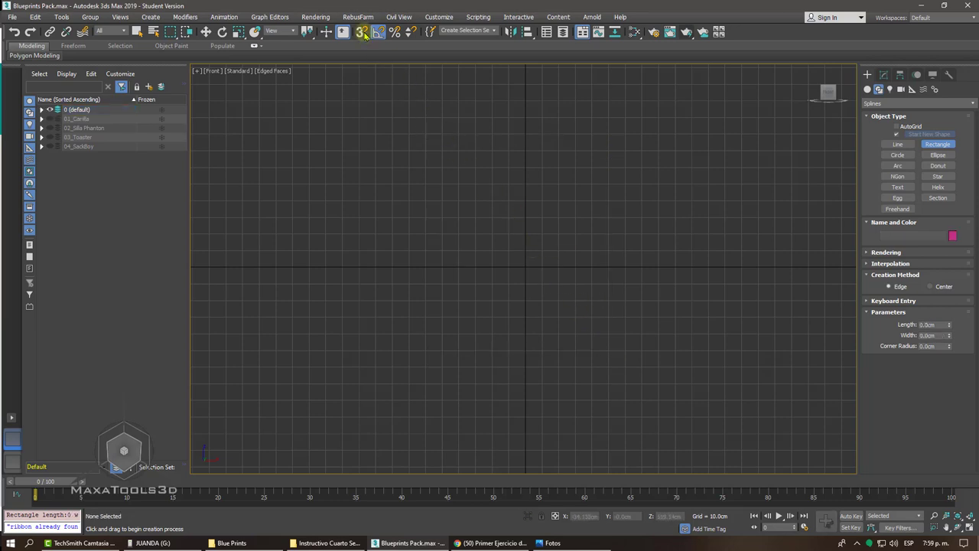
Turn on 3D snaps and set snapping to Grid Points
{"action": "left_click", "coordinate": [362, 32]}
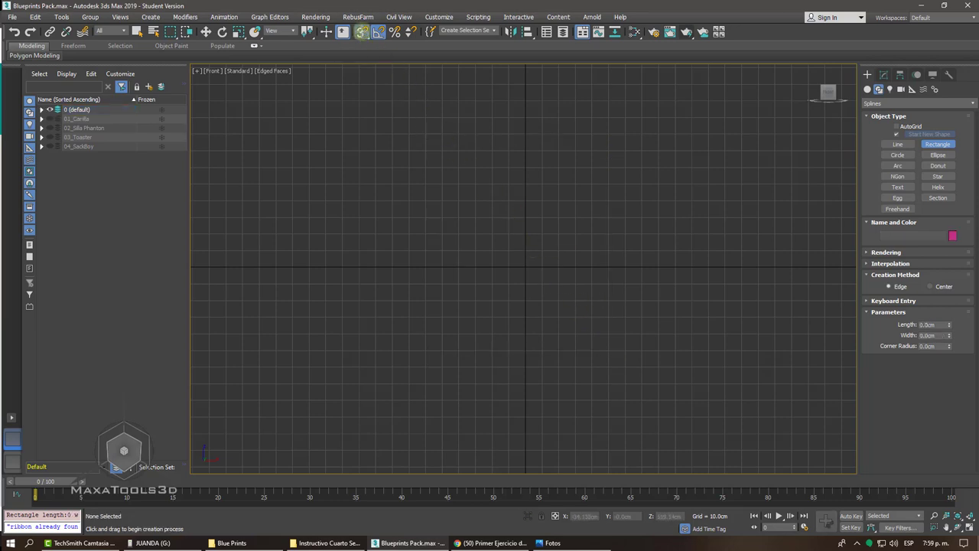
{"action": "right_click", "coordinate": [362, 32]}
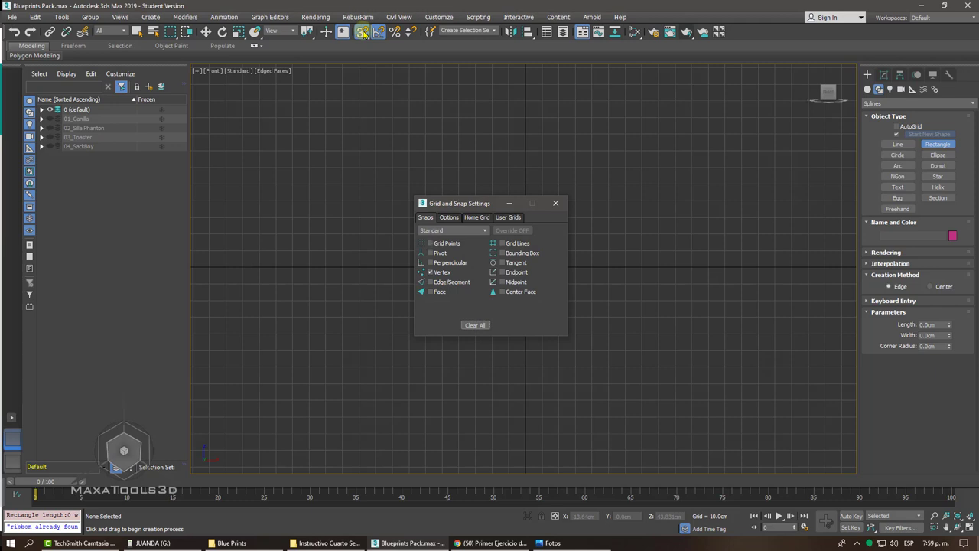
{"action": "left_click", "coordinate": [556, 203]}
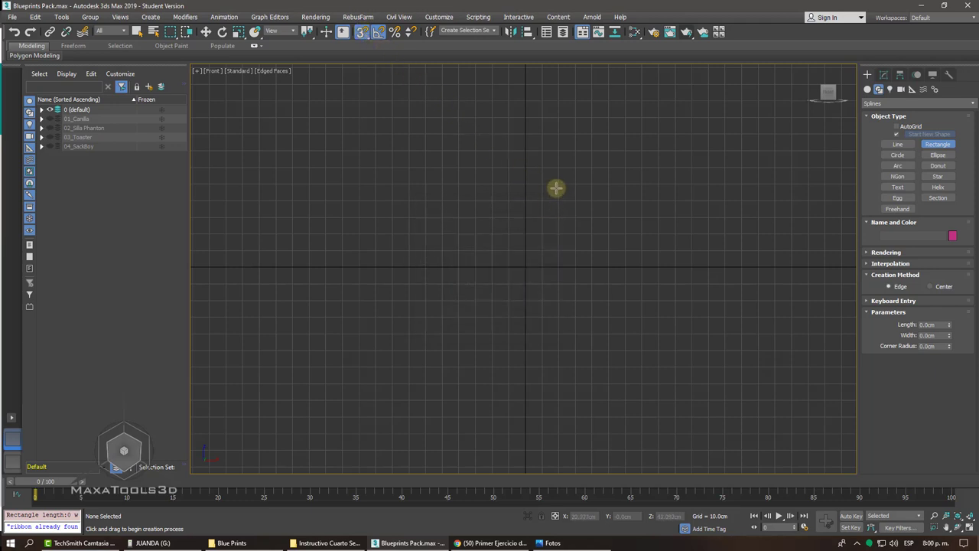
{"action": "right_click", "coordinate": [556, 187]}
{"action": "left_click", "coordinate": [660, 166]}
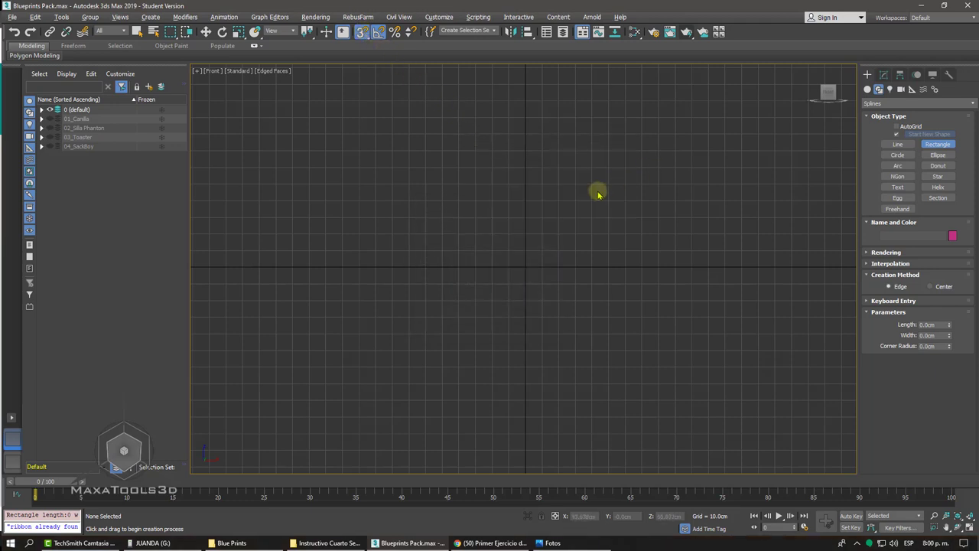
{"action": "right_click", "coordinate": [596, 188], "text": "shift"}
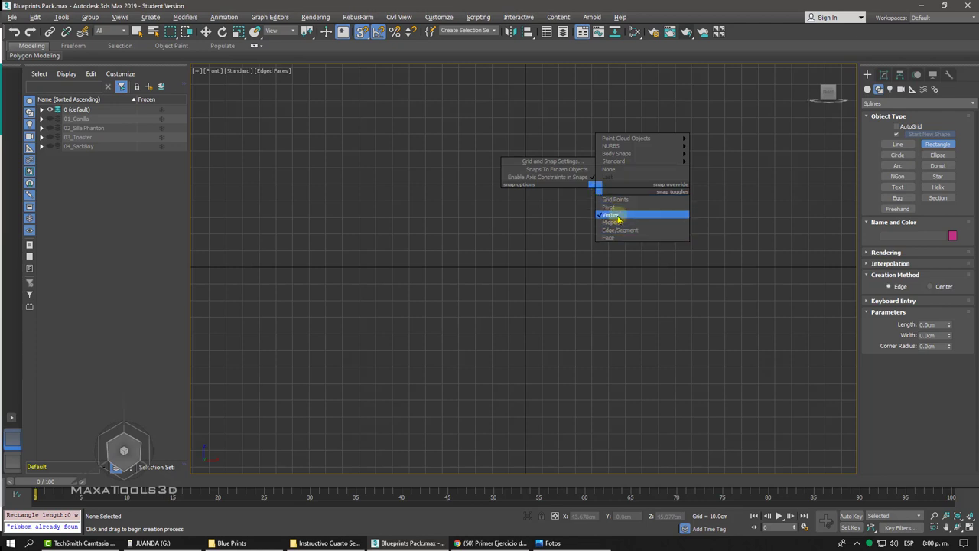
{"action": "left_click", "coordinate": [616, 215]}
{"action": "right_click", "coordinate": [581, 208], "text": "shift"}
{"action": "left_click", "coordinate": [609, 218]}
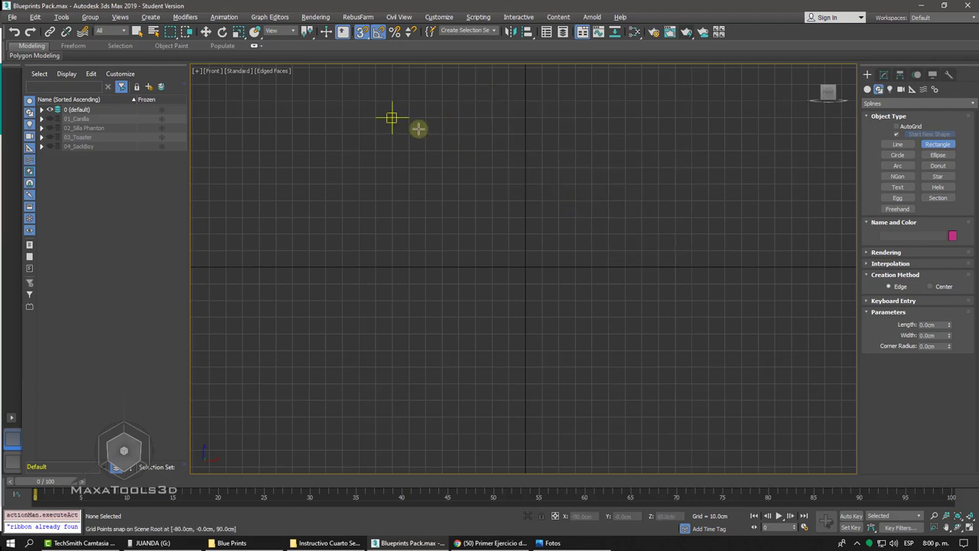
Draw a 150 × 160 cm rectangle and Shift-move one copy up and right
{"action": "left_click_drag", "start_coordinate": [392, 117], "coordinate": [657, 365]}
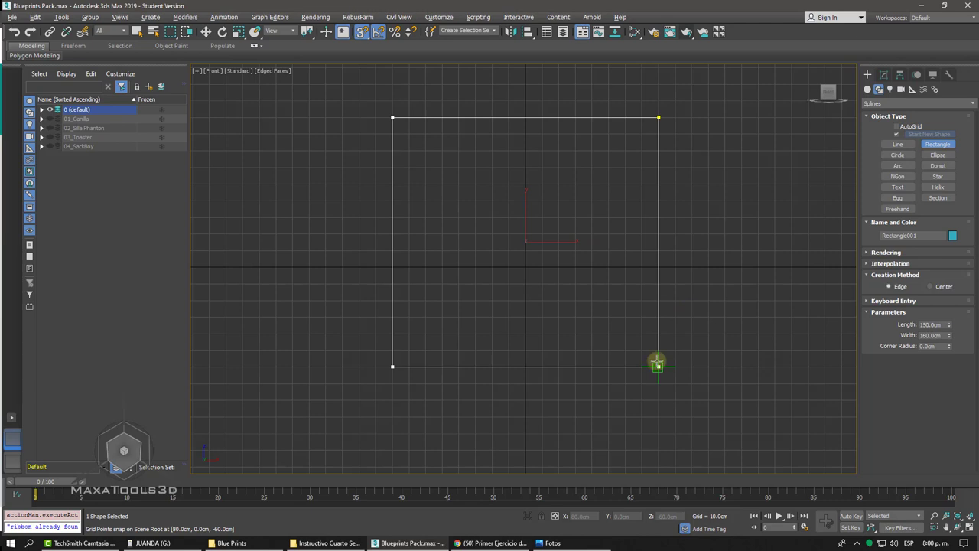
{"action": "right_click", "coordinate": [699, 280]}
{"action": "key", "text": "w"}
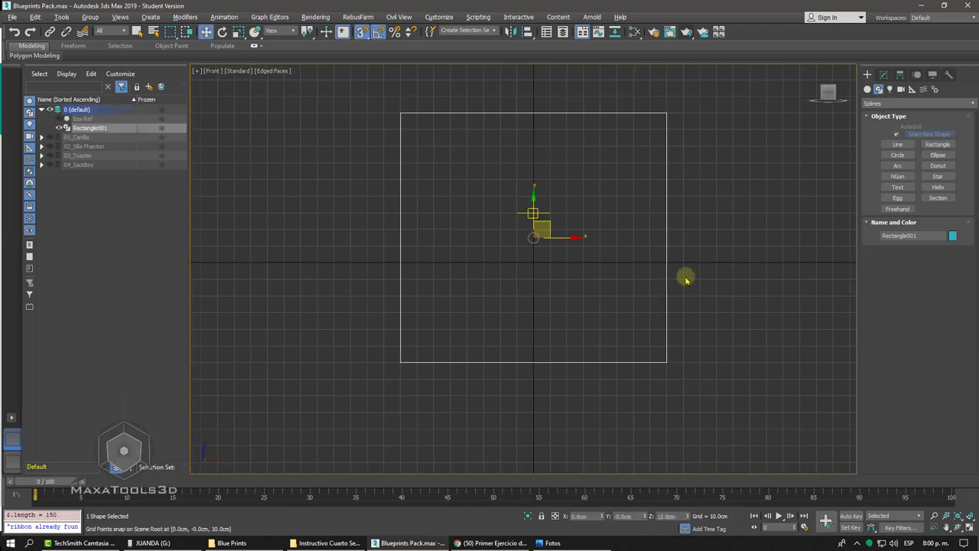
{"action": "scroll", "coordinate": [546, 260], "scroll_direction": "up", "scroll_amount": 1}
{"action": "scroll", "coordinate": [528, 257], "scroll_direction": "down", "scroll_amount": 1}
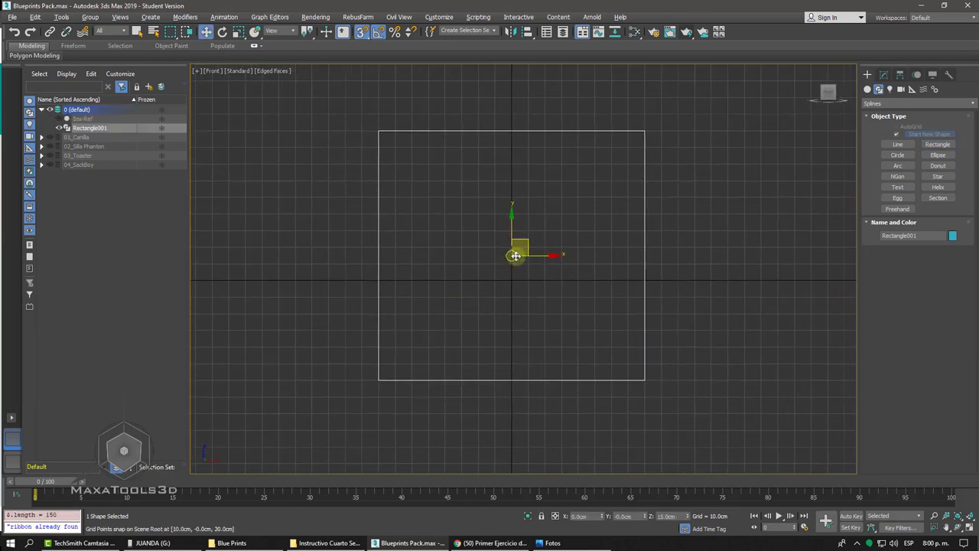
{"action": "scroll", "coordinate": [515, 254], "scroll_direction": "down", "scroll_amount": 2}
{"action": "middle_click_drag", "start_coordinate": [497, 212], "coordinate": [490, 258]}
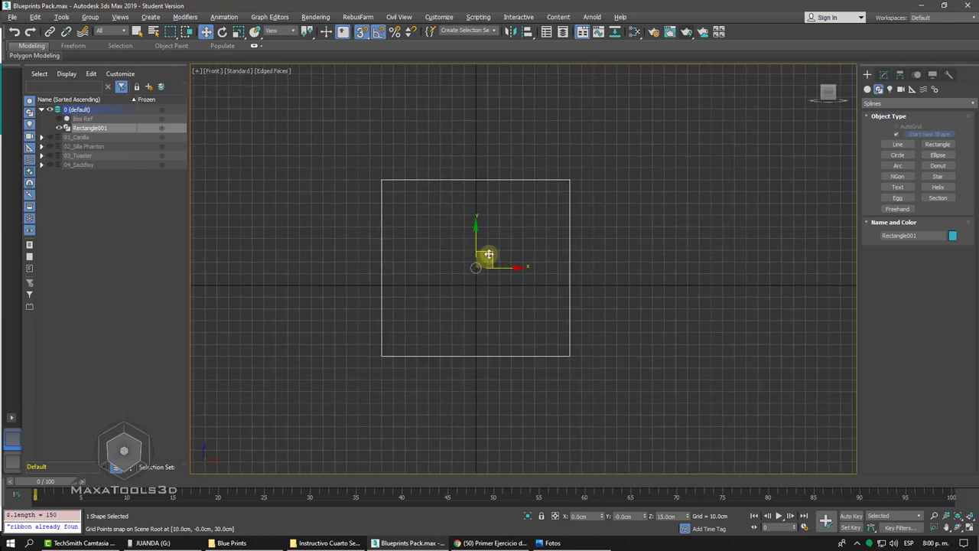
{"action": "left_click_drag", "start_coordinate": [488, 255], "coordinate": [521, 217]}
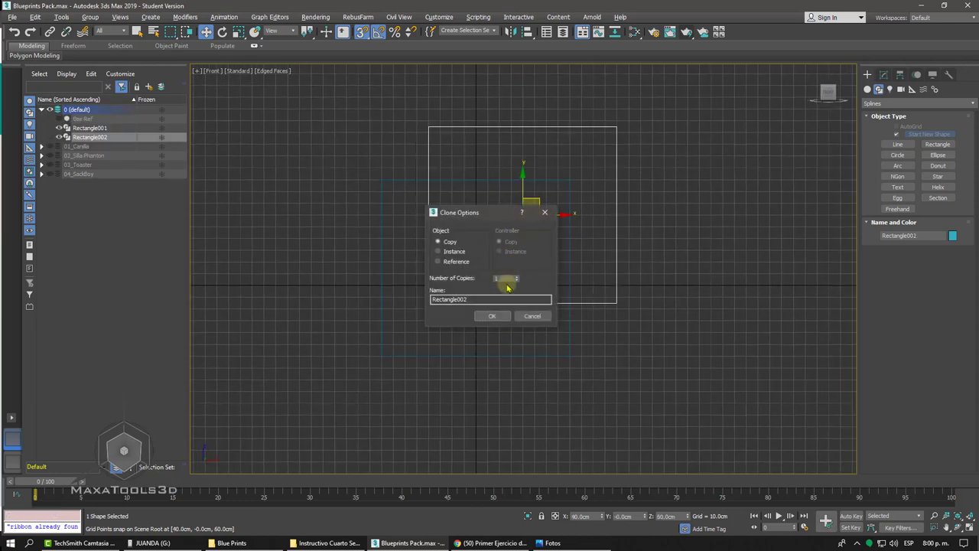
{"action": "left_click", "coordinate": [496, 318]}
Hide the grid with G and select each rectangle in turn to check them
{"action": "key", "text": "ctrl+z"}
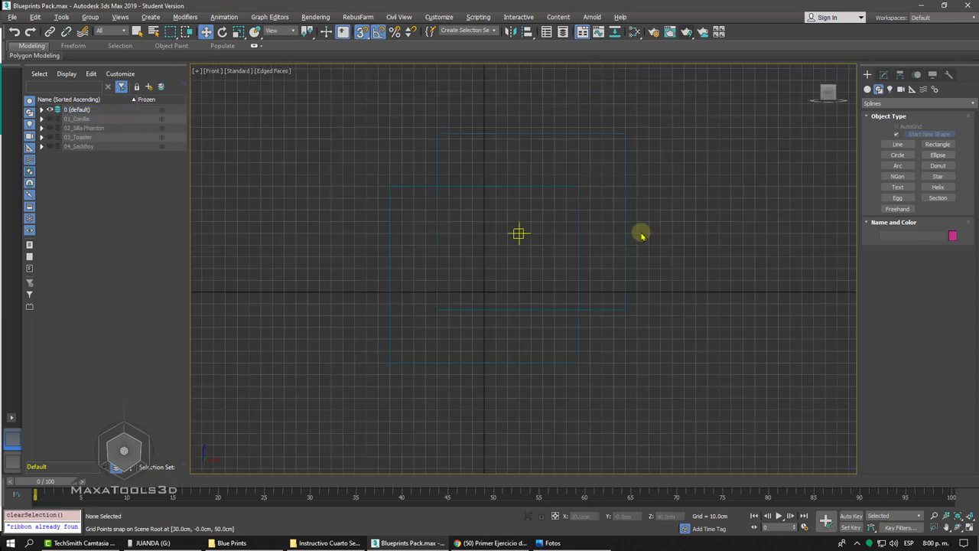
{"action": "key", "text": "ctrl+z"}
{"action": "left_click", "coordinate": [565, 187]}
{"action": "scroll", "coordinate": [542, 199], "scroll_direction": "up", "scroll_amount": 1}
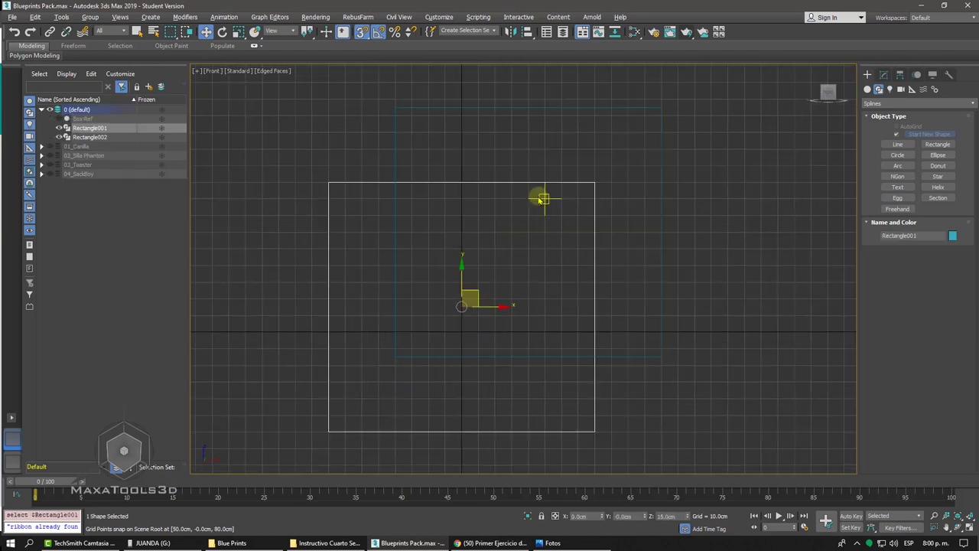
{"action": "key", "text": "g"}
{"action": "scroll", "coordinate": [590, 188], "scroll_direction": "down", "scroll_amount": 2}
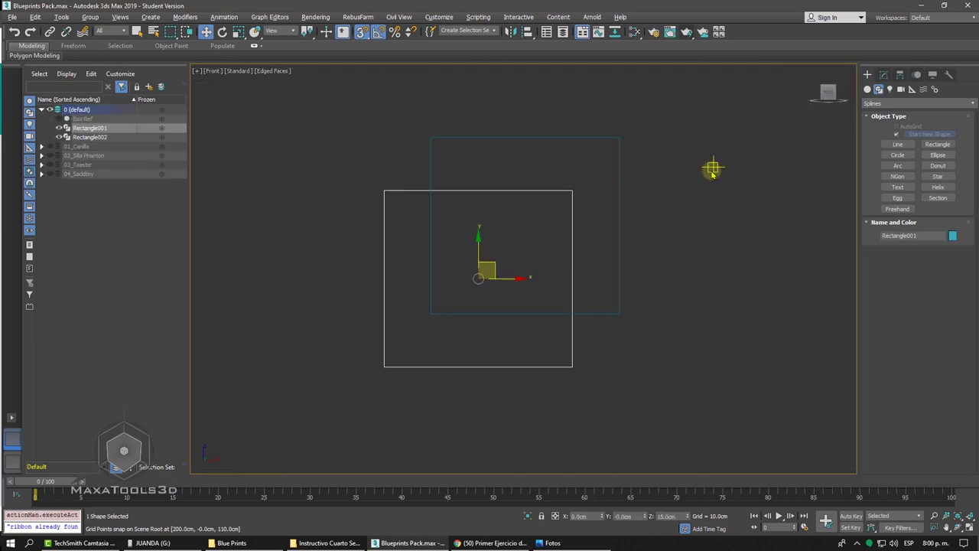
{"action": "left_click", "coordinate": [712, 170]}
{"action": "left_click", "coordinate": [566, 211]}
{"action": "left_click_drag", "start_coordinate": [647, 136], "coordinate": [608, 199]}
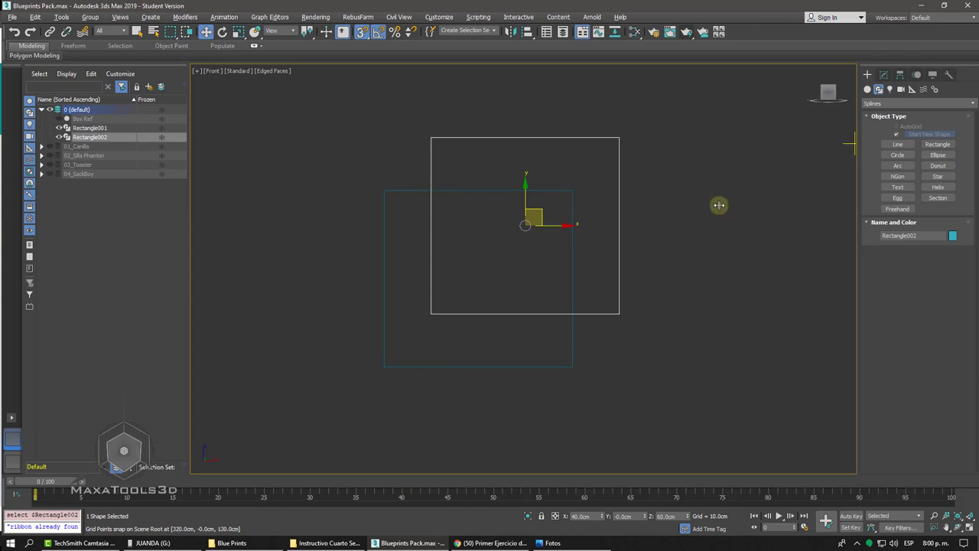
{"action": "left_click", "coordinate": [731, 207]}
{"action": "left_click", "coordinate": [898, 144]}
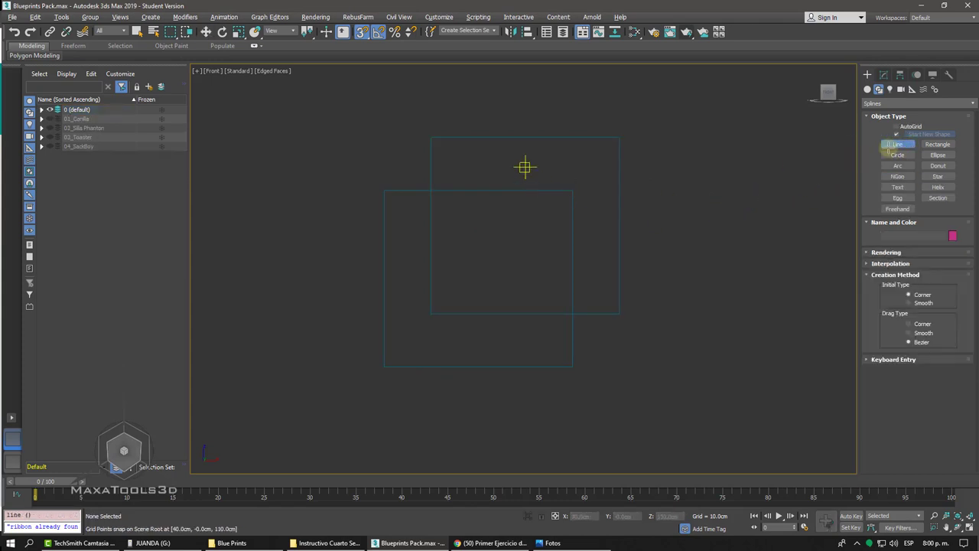
Delete both rectangles and bring the grid back
{"action": "right_click", "coordinate": [441, 145], "text": "shift"}
{"action": "left_click", "coordinate": [463, 157]}
{"action": "right_click", "coordinate": [457, 160], "text": "shift"}
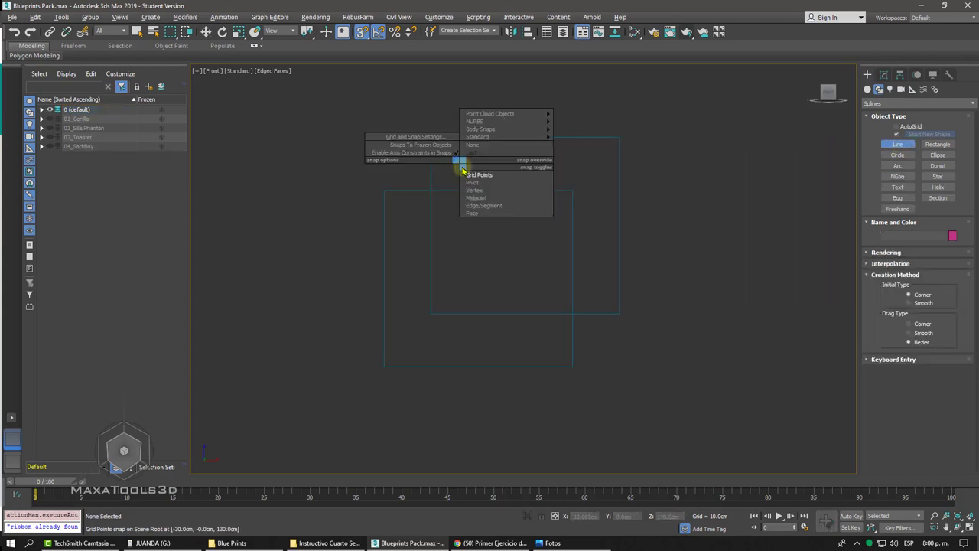
{"action": "left_click", "coordinate": [473, 190]}
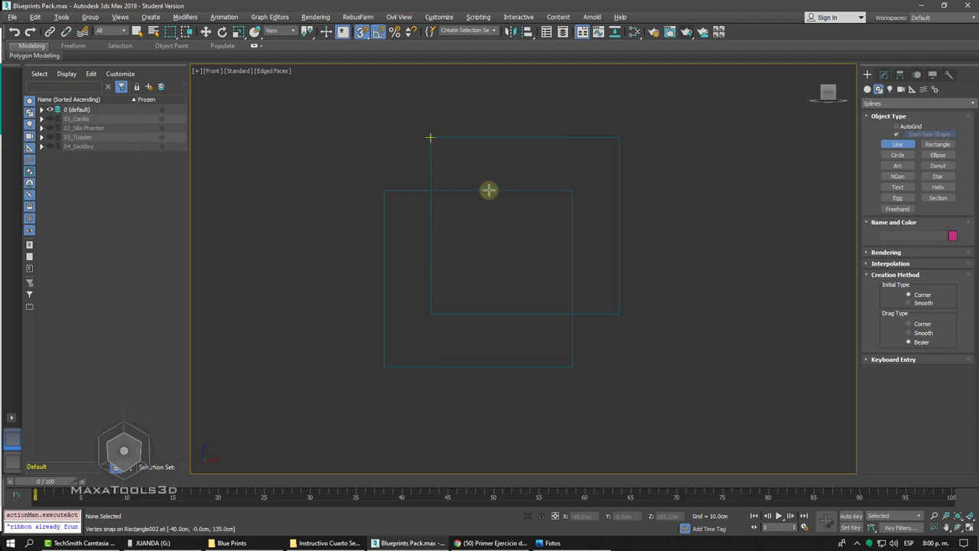
{"action": "right_click", "coordinate": [647, 142]}
{"action": "key", "text": "Delete"}
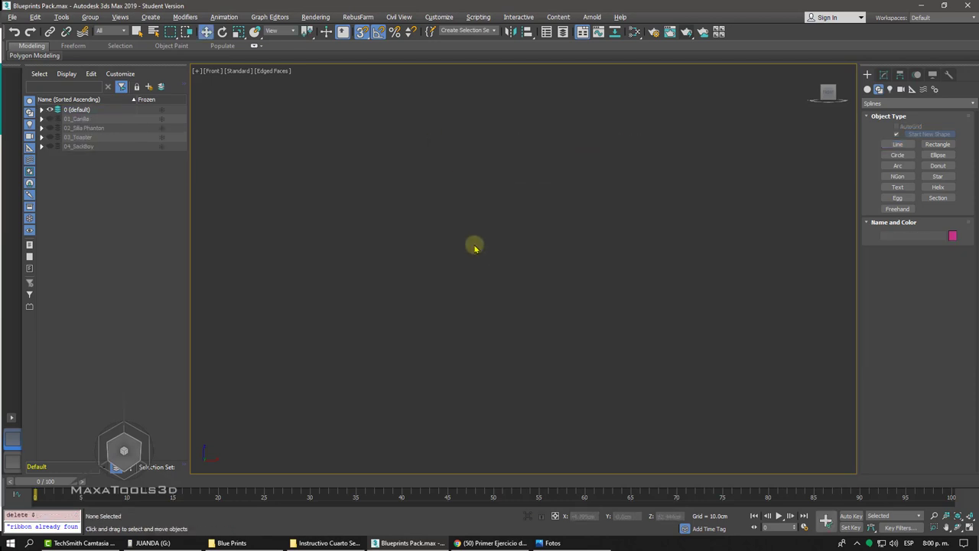
{"action": "key", "text": "g"}
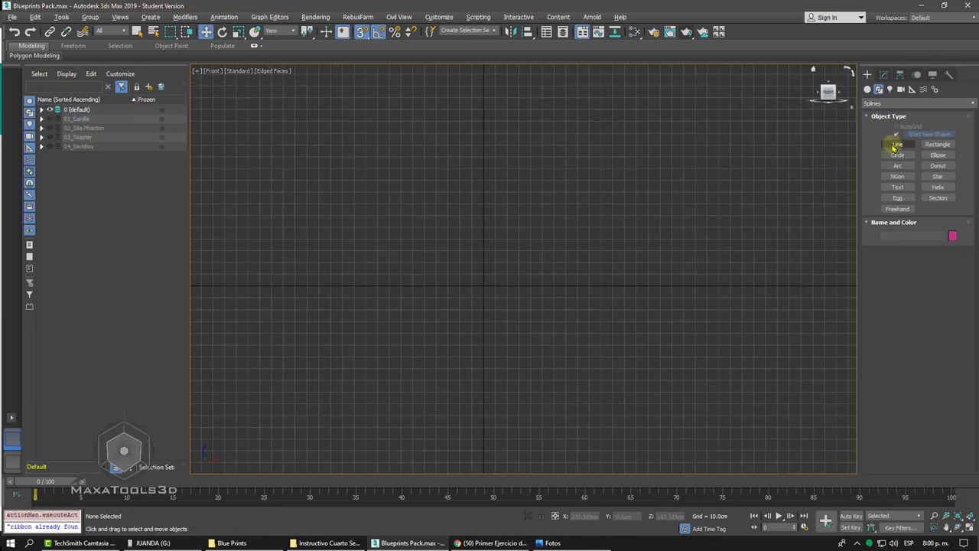
Draw square Line001 with four grid-snapped corners and answer Sí to close the spline
{"action": "left_click", "coordinate": [895, 144]}
{"action": "right_click", "coordinate": [403, 140], "text": "shift"}
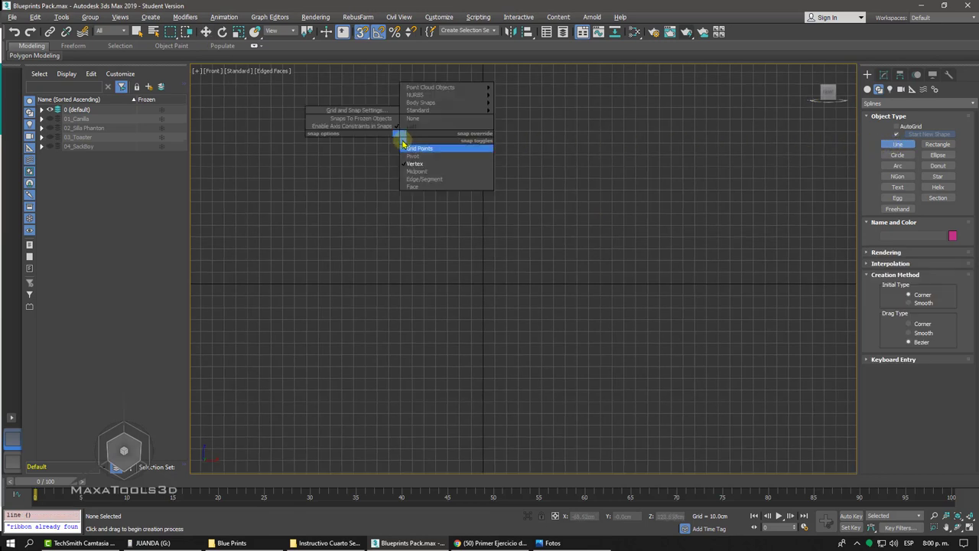
{"action": "left_click", "coordinate": [422, 146]}
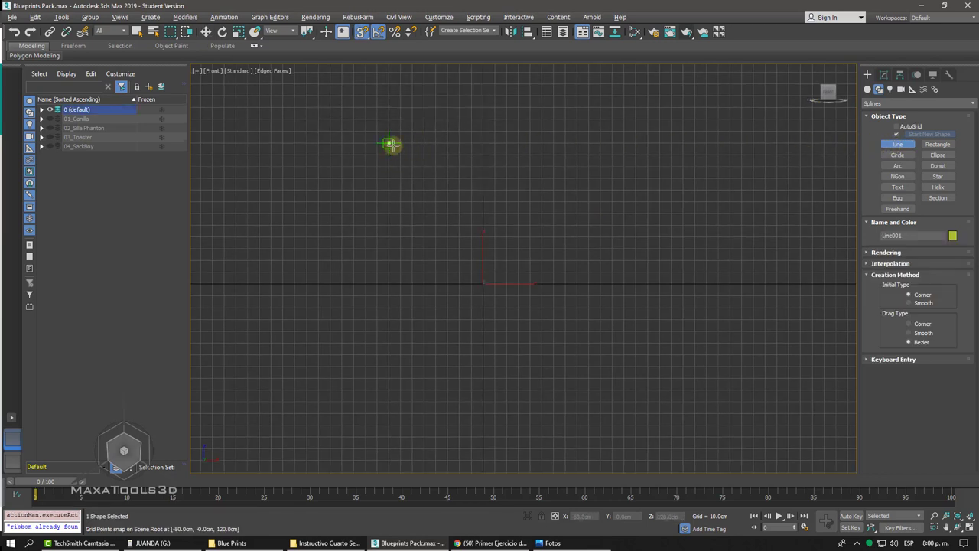
{"action": "left_click", "coordinate": [389, 144]}
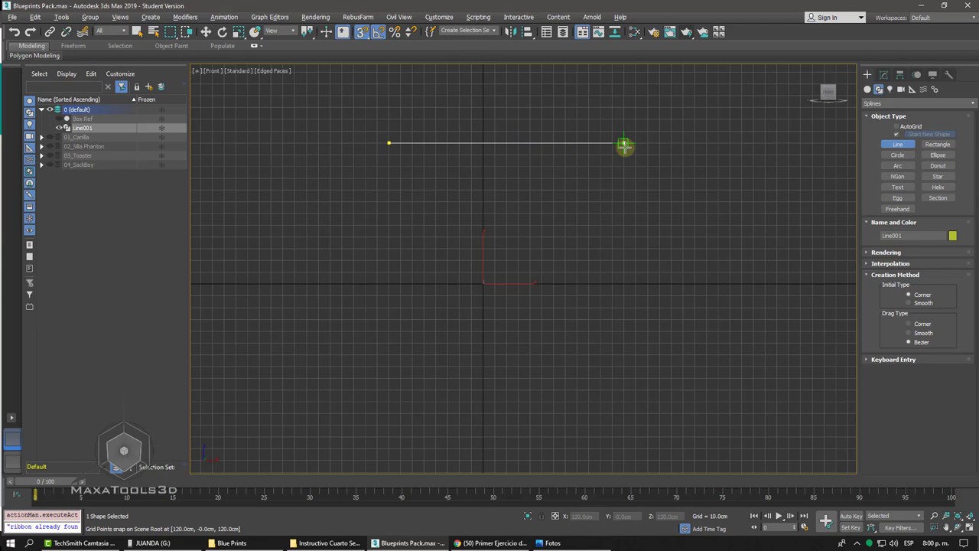
{"action": "left_click", "coordinate": [624, 143]}
{"action": "left_click", "coordinate": [624, 354]}
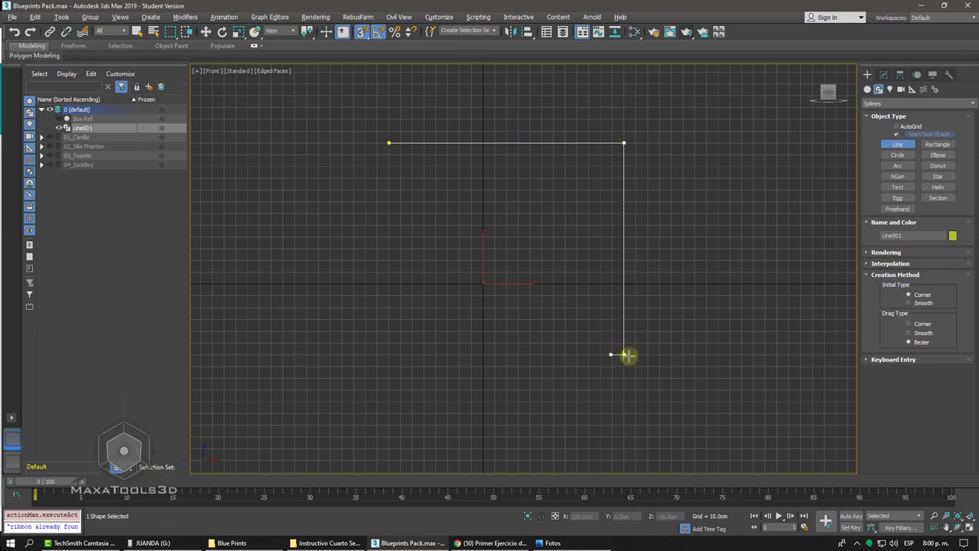
{"action": "left_click", "coordinate": [389, 354]}
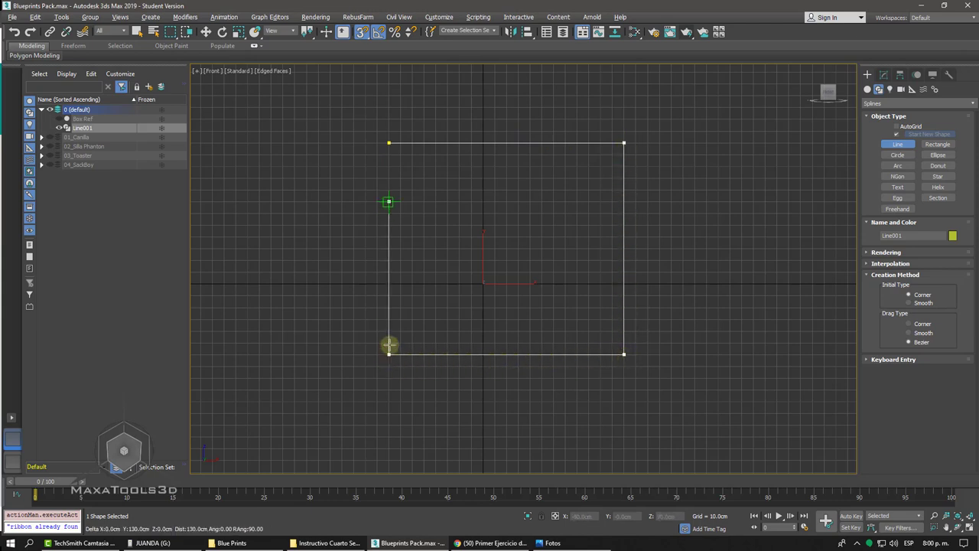
{"action": "left_click", "coordinate": [384, 147]}
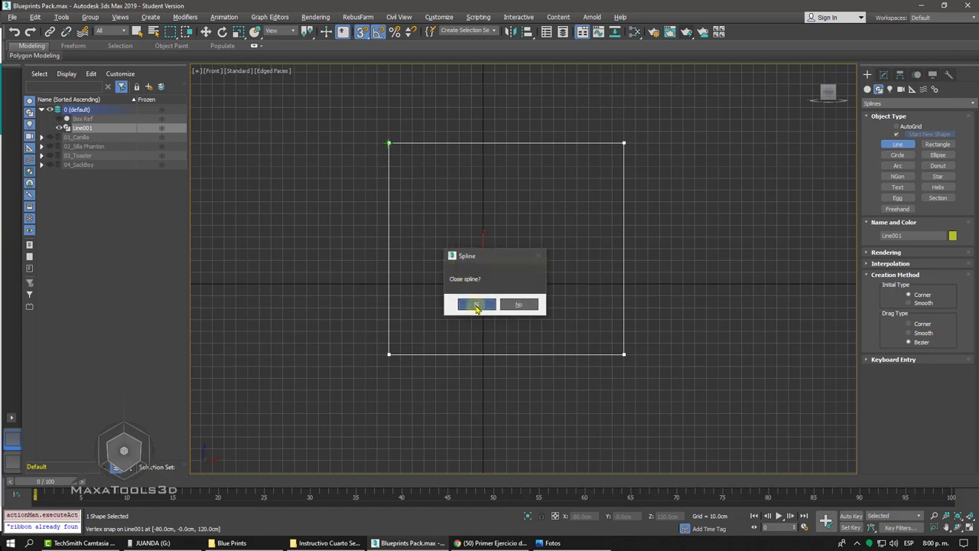
{"action": "left_click", "coordinate": [476, 305]}
{"action": "left_click", "coordinate": [885, 76]}
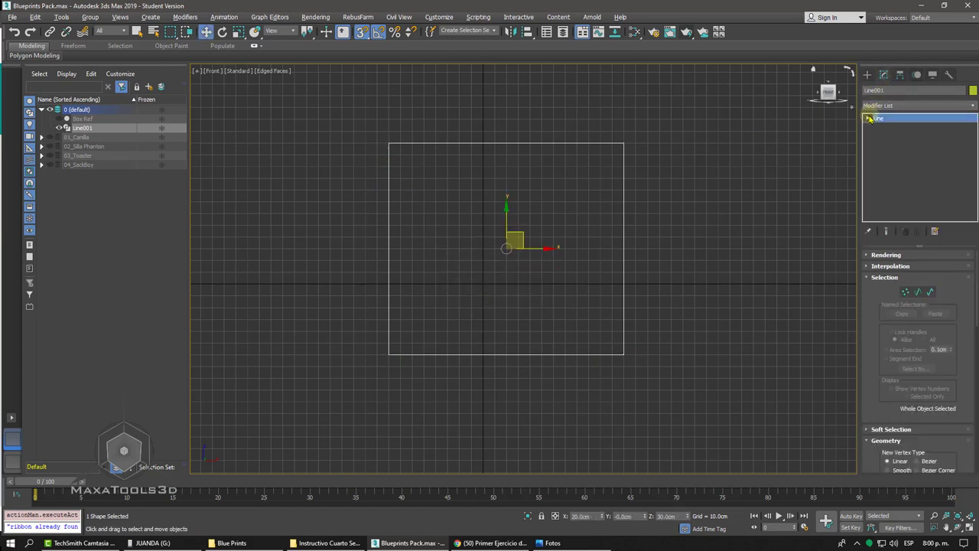
Inspect the square's Vertex and Segment sub-objects by selecting a corner and edges
{"action": "left_click", "coordinate": [870, 119]}
{"action": "left_click", "coordinate": [887, 127]}
{"action": "left_click_drag", "start_coordinate": [557, 127], "coordinate": [670, 169]}
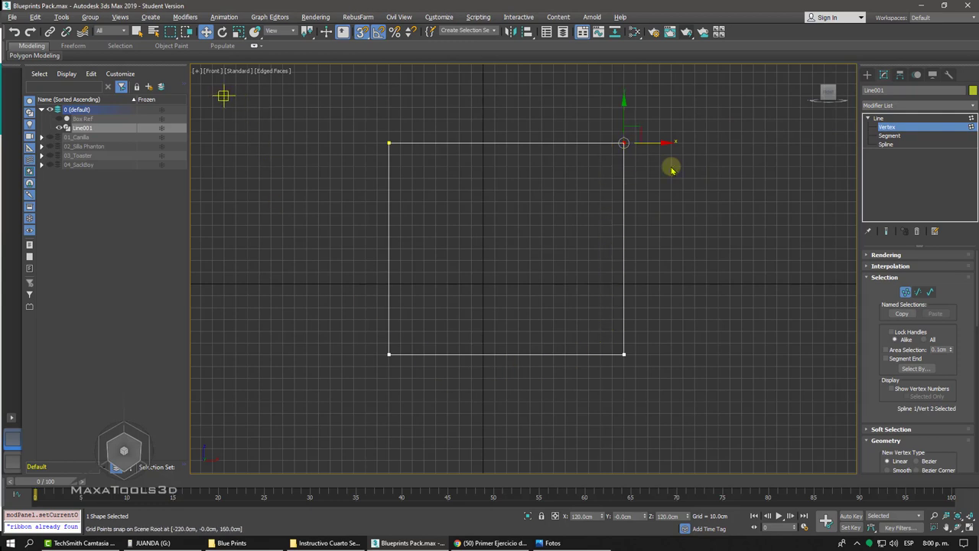
{"action": "left_click", "coordinate": [889, 135]}
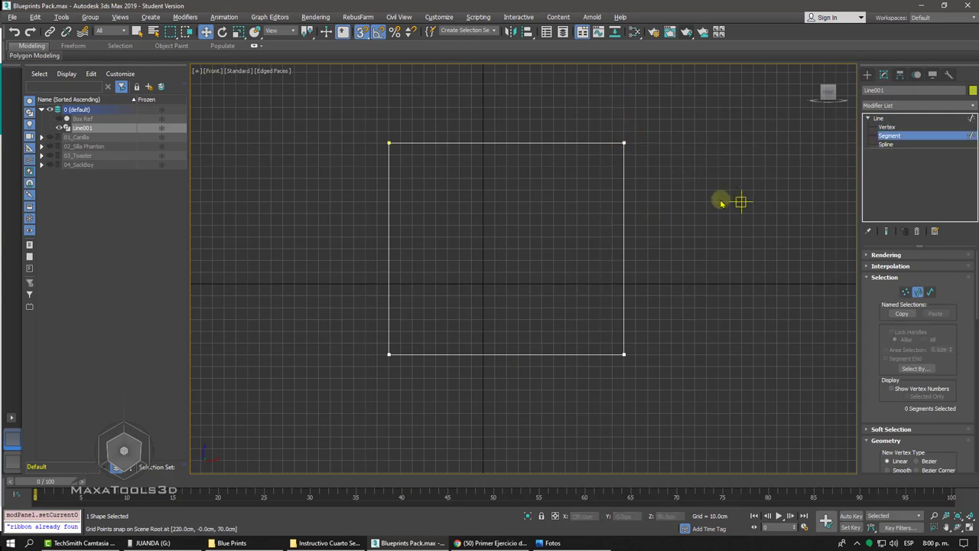
{"action": "mouse_move", "coordinate": [727, 199]}
{"action": "left_mouse_down"}
{"action": "mouse_move", "coordinate": [540, 222]}
{"action": "mouse_move", "coordinate": [485, 365]}
{"action": "left_mouse_up"}
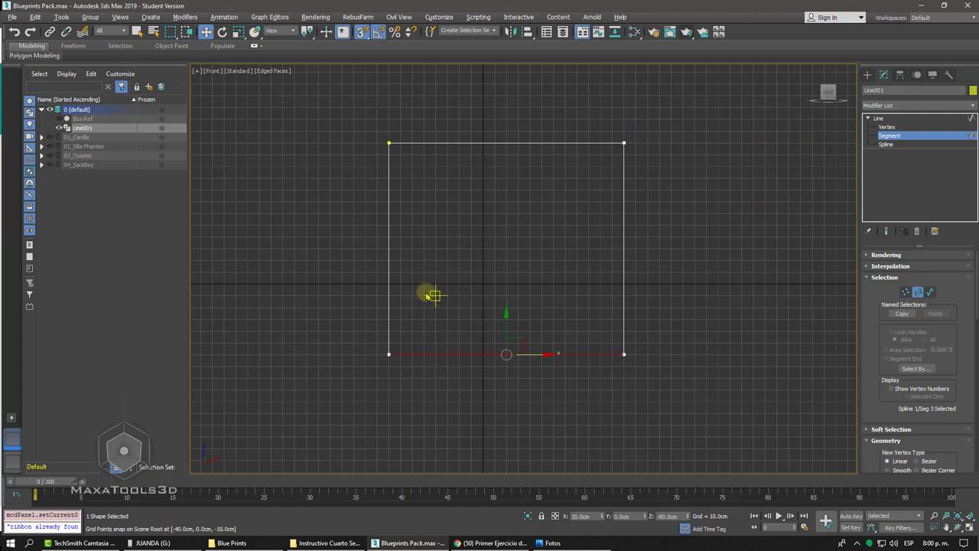
{"action": "left_click_drag", "start_coordinate": [431, 290], "coordinate": [310, 271]}
Back at Line level, Shift-move a copy of the square up and right
{"action": "left_click", "coordinate": [879, 118]}
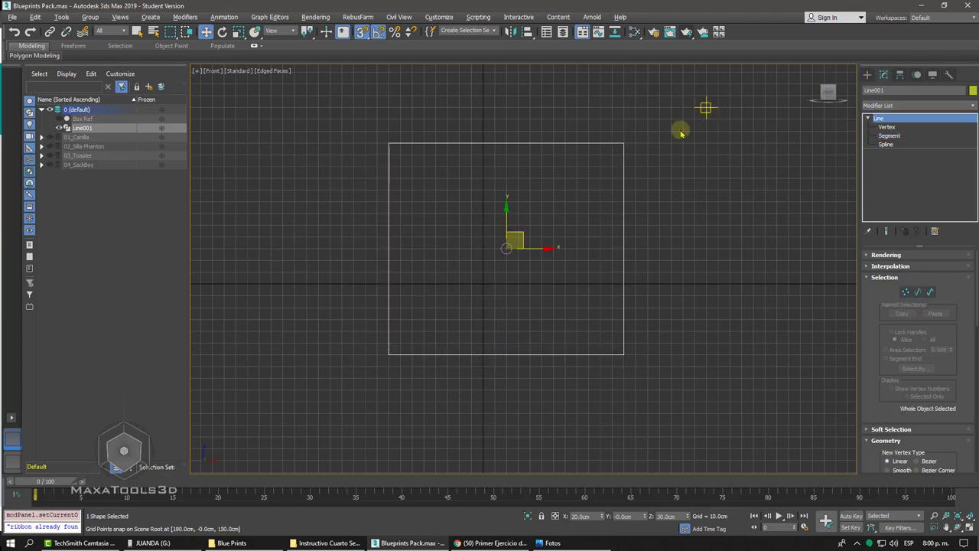
{"action": "mouse_move", "coordinate": [705, 110]}
{"action": "left_mouse_down"}
{"action": "mouse_move", "coordinate": [411, 411]}
{"action": "mouse_move", "coordinate": [351, 412]}
{"action": "left_mouse_up"}
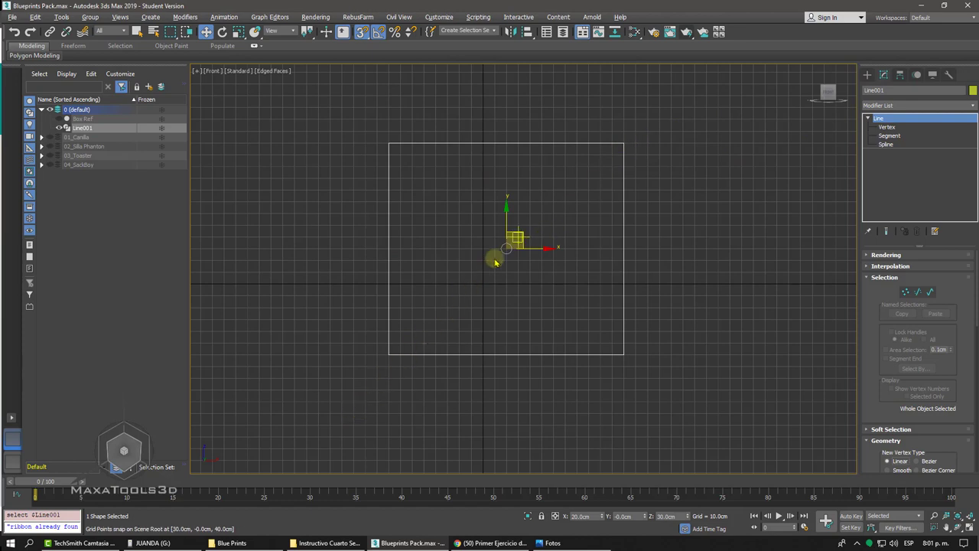
{"action": "left_click_drag", "start_coordinate": [518, 232], "coordinate": [564, 191]}
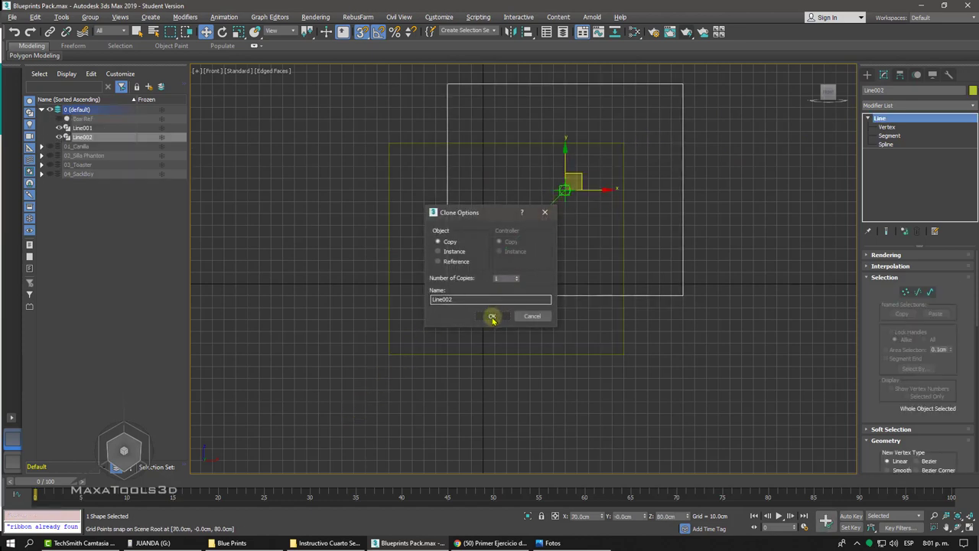
Accept the Clone Options as a Copy named Line002
{"action": "left_click", "coordinate": [491, 312]}
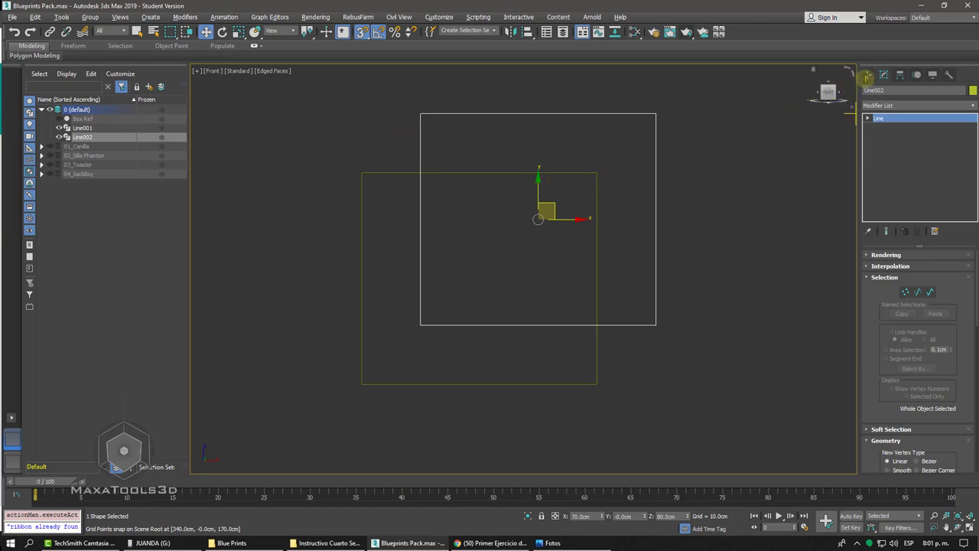
{"action": "left_click", "coordinate": [868, 74]}
Draw four lines, Line003–Line006, linking matching corners of both squares, then view in Perspective
{"action": "left_click", "coordinate": [898, 144]}
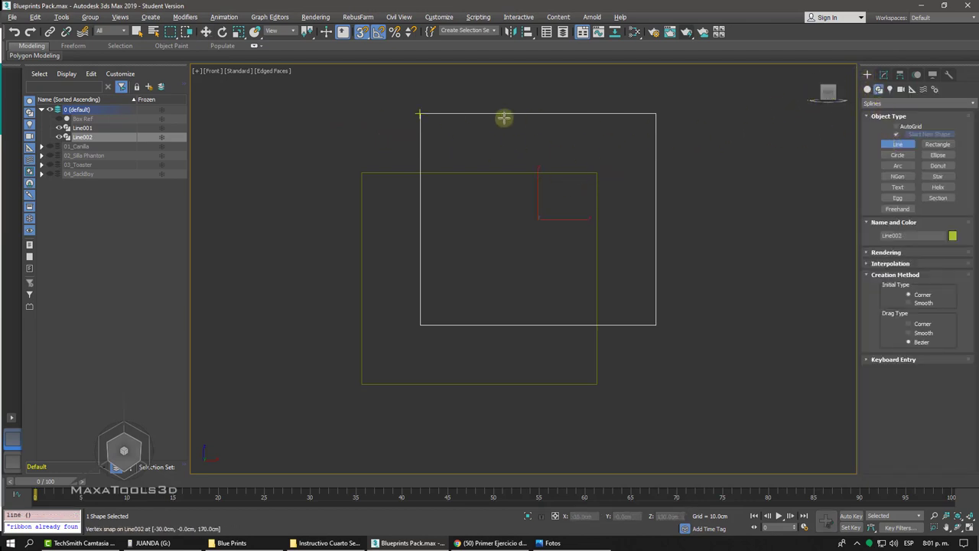
{"action": "left_click", "coordinate": [419, 113]}
{"action": "left_click", "coordinate": [363, 173]}
{"action": "right_click", "coordinate": [515, 168]}
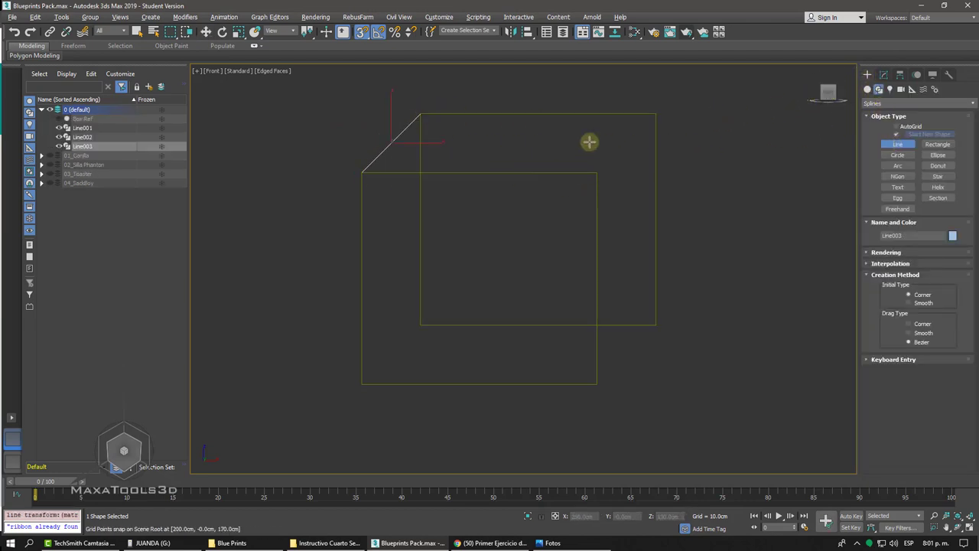
{"action": "left_click", "coordinate": [659, 115]}
{"action": "left_click", "coordinate": [596, 173]}
{"action": "right_click", "coordinate": [659, 230]}
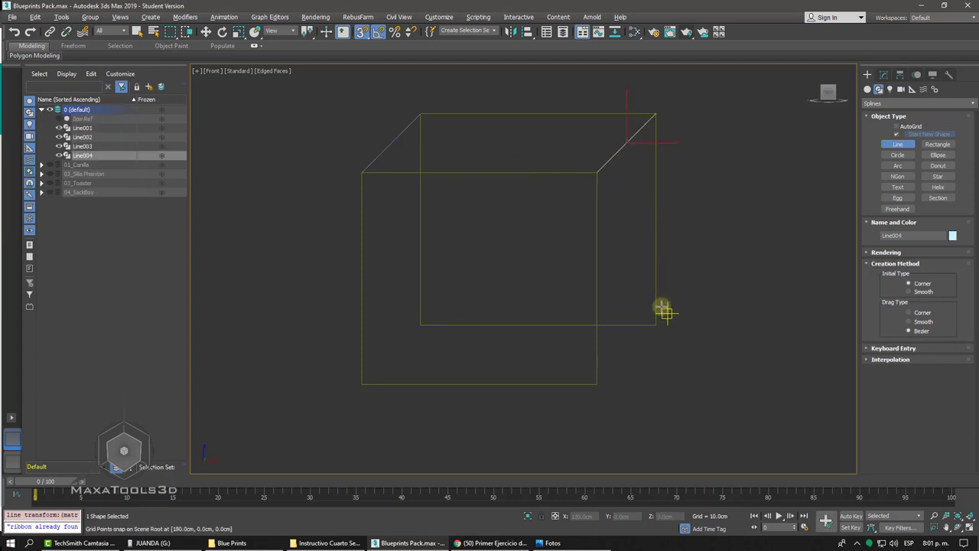
{"action": "left_click", "coordinate": [660, 325]}
{"action": "left_click", "coordinate": [591, 387]}
{"action": "right_click", "coordinate": [439, 336]}
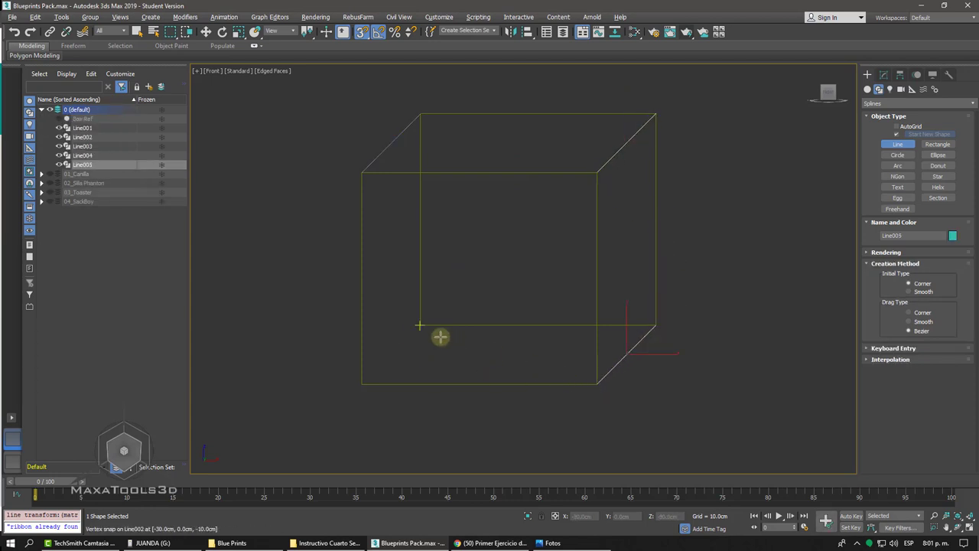
{"action": "left_click", "coordinate": [417, 328]}
{"action": "left_click", "coordinate": [366, 385]}
{"action": "right_click", "coordinate": [515, 349]}
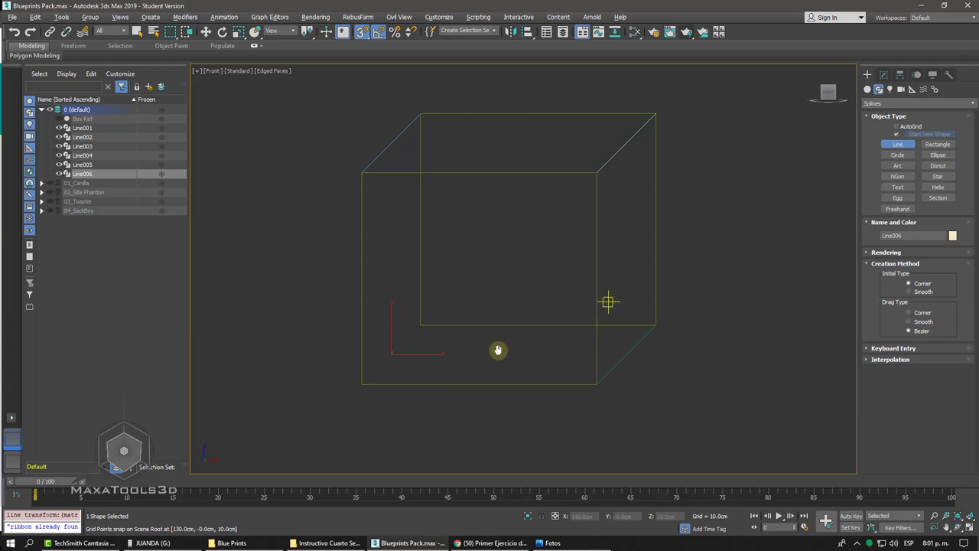
{"action": "key", "text": "p"}
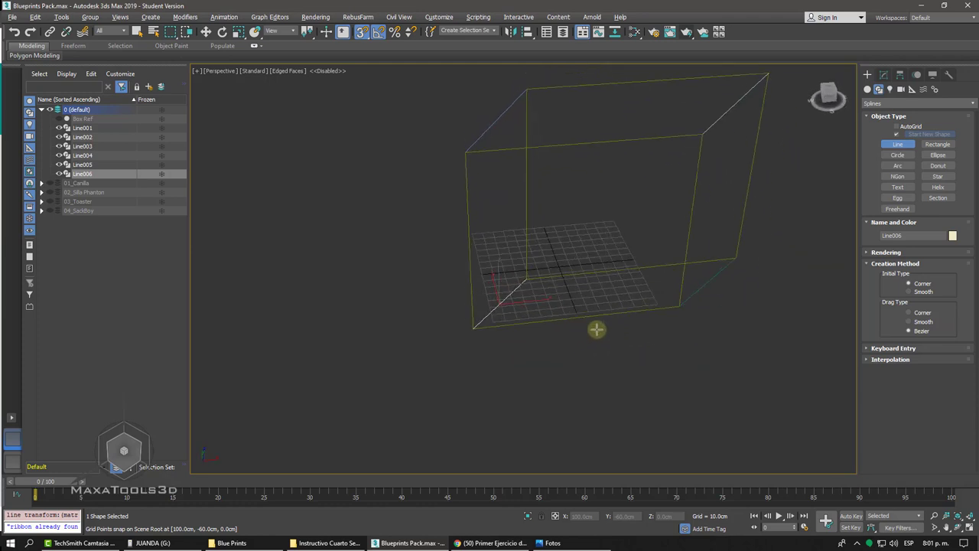
Delete the diagonal lines and Line001, leaving Line002, and orbit around it
{"action": "key", "text": "w"}
{"action": "left_click_drag", "start_coordinate": [525, 385], "coordinate": [391, 339]}
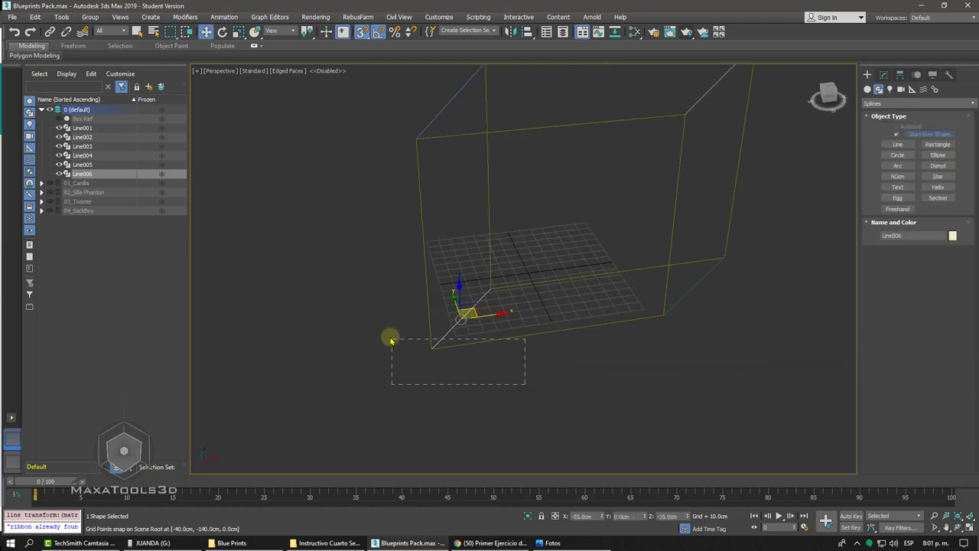
{"action": "key", "text": "Delete"}
{"action": "left_click_drag", "start_coordinate": [721, 328], "coordinate": [616, 313]}
{"action": "key", "text": "Delete"}
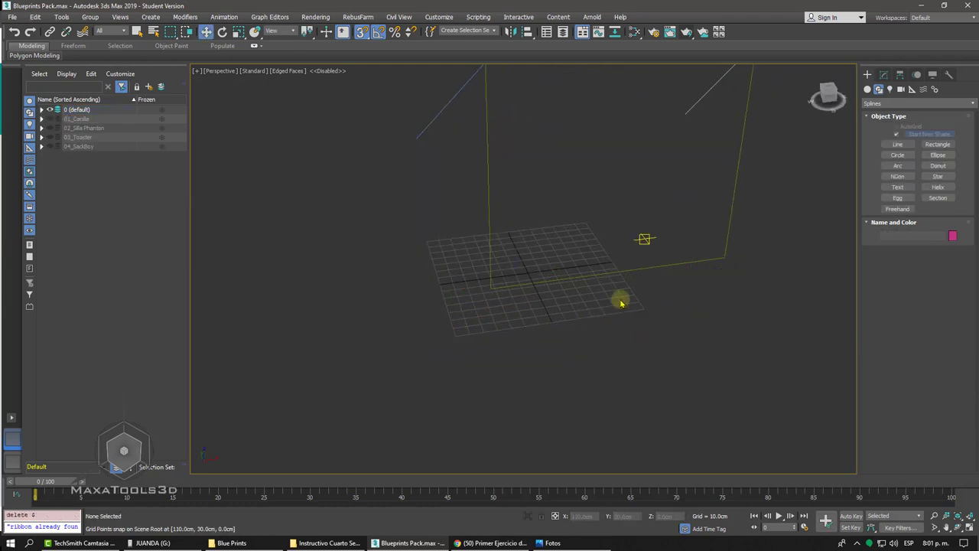
{"action": "left_click_drag", "start_coordinate": [651, 218], "coordinate": [608, 184]}
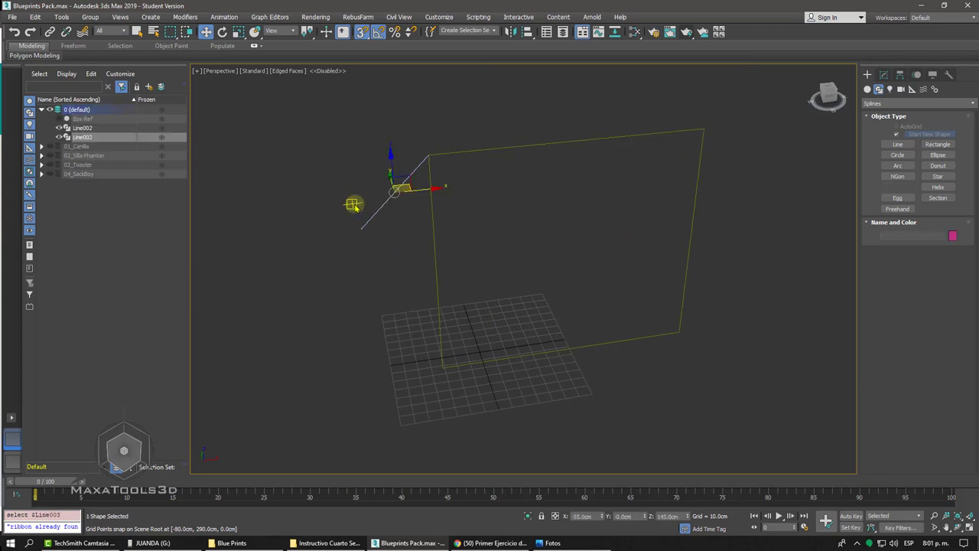
{"action": "key", "text": "Delete"}
{"action": "left_click_drag", "start_coordinate": [494, 217], "coordinate": [378, 286]}
{"action": "middle_click_drag", "start_coordinate": [378, 286], "coordinate": [339, 160], "text": "alt"}
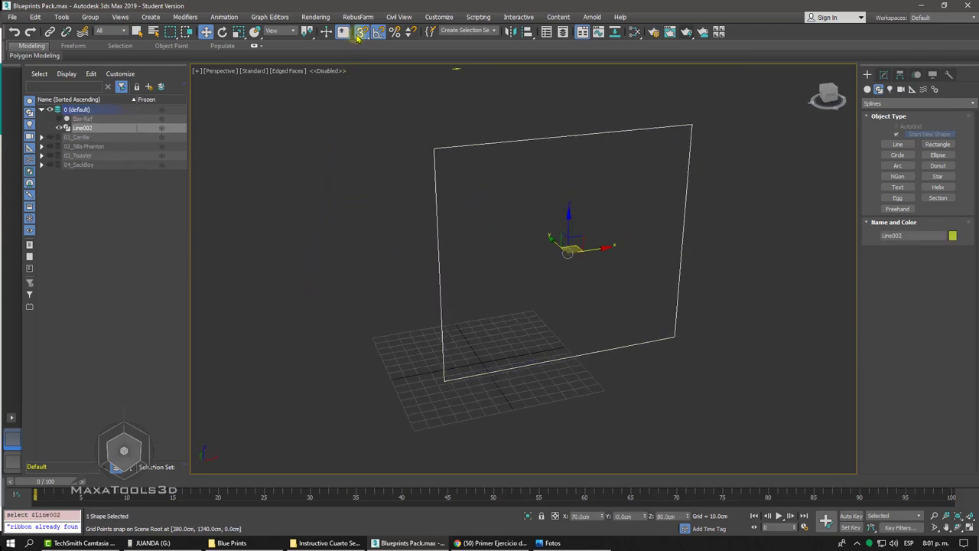
{"action": "middle_click_drag", "start_coordinate": [357, 36], "coordinate": [449, 114], "text": "alt"}
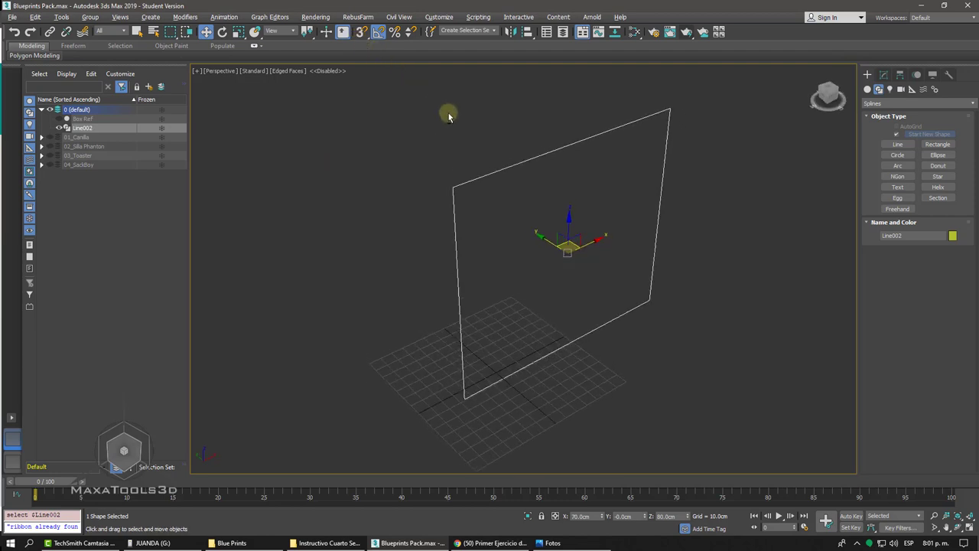
{"action": "left_click", "coordinate": [566, 211]}
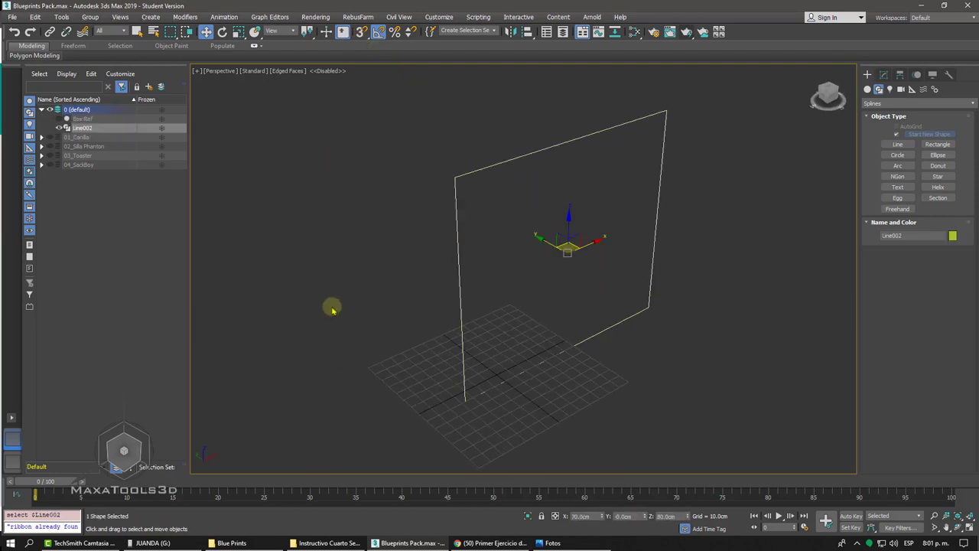
Shift-move a copy of Line002 up and left as Line003, then reselect Line002
{"action": "left_click_drag", "start_coordinate": [541, 238], "coordinate": [398, 212], "text": "shift"}
{"action": "left_click", "coordinate": [492, 316]}
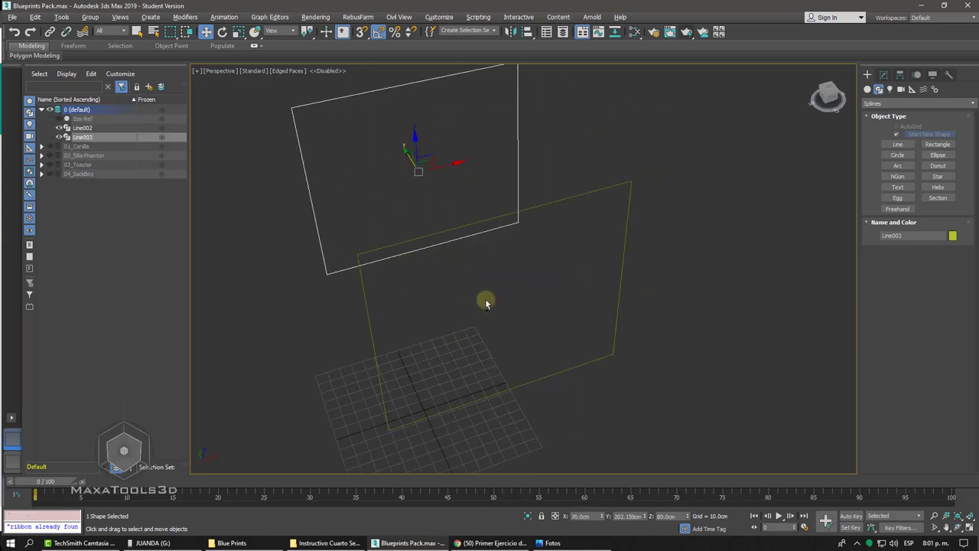
{"action": "middle_click_drag", "start_coordinate": [485, 301], "coordinate": [570, 204], "text": "alt"}
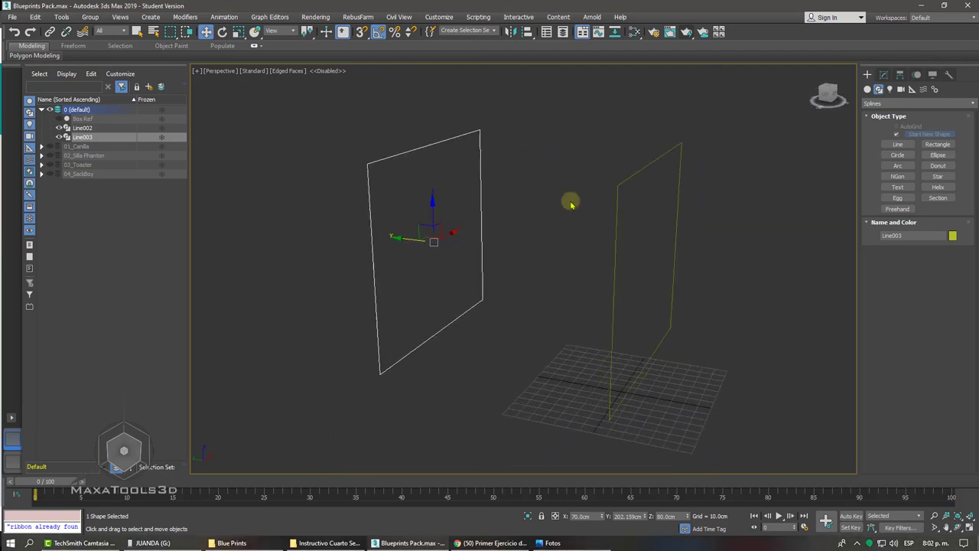
{"action": "left_click", "coordinate": [611, 159]}
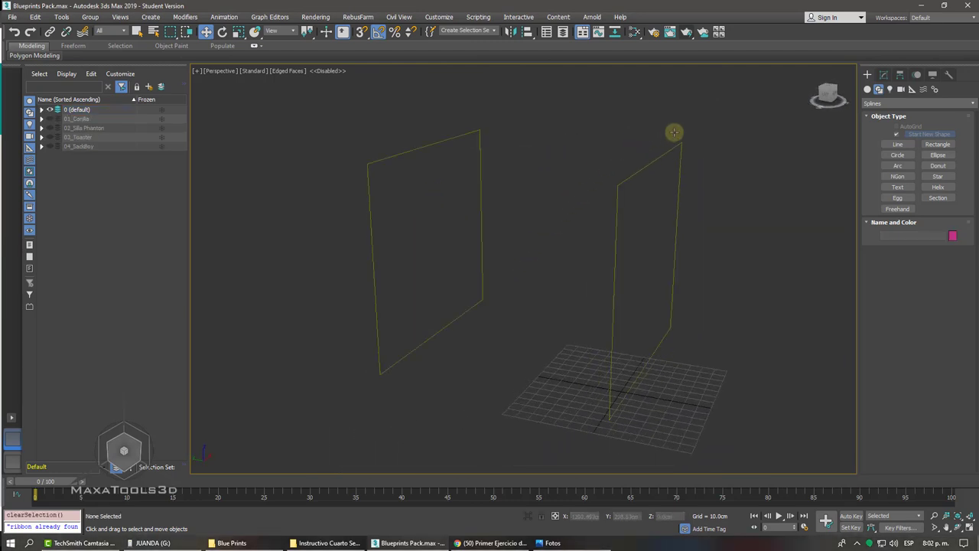
{"action": "left_click", "coordinate": [621, 193]}
Add an Edit Spline modifier to Line002
{"action": "left_click", "coordinate": [884, 74]}
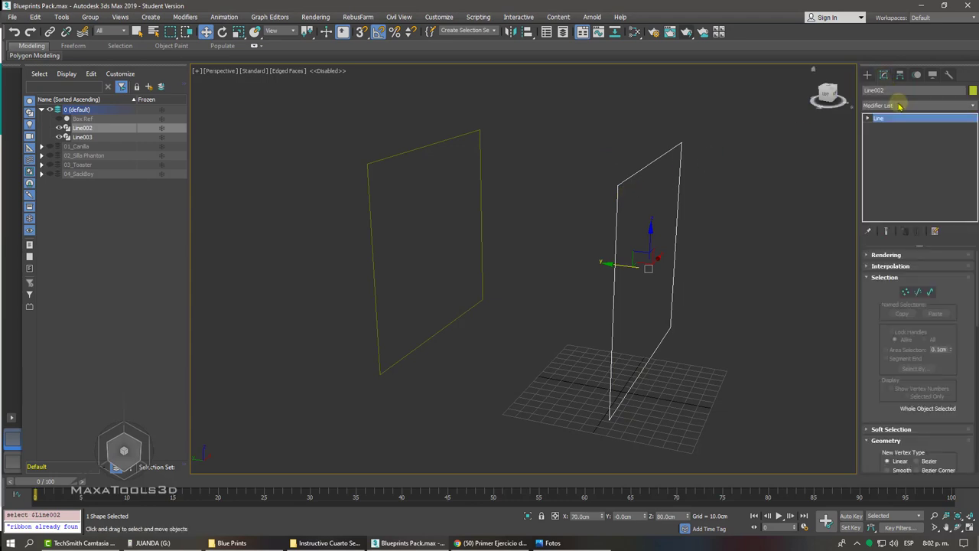
{"action": "left_click", "coordinate": [903, 104]}
{"action": "type", "text": "edit s"}
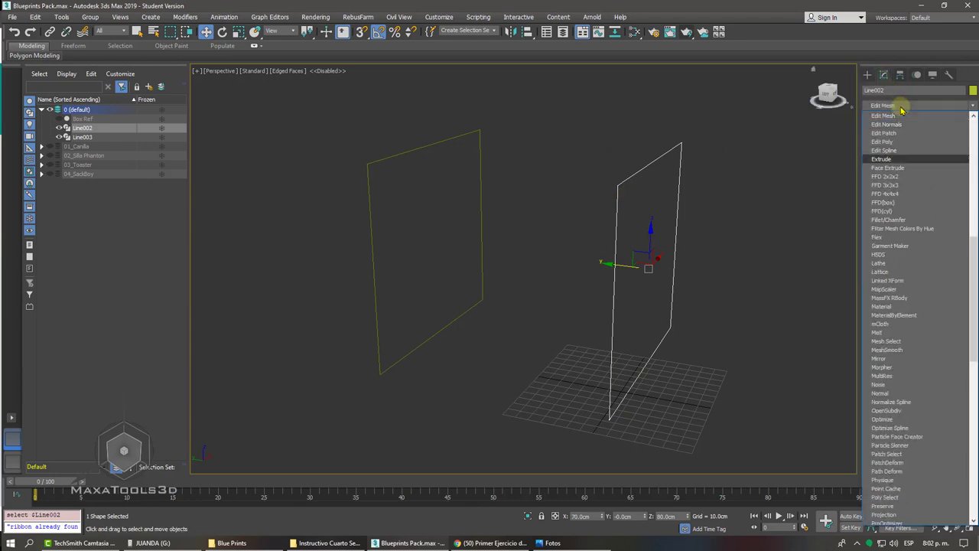
{"action": "left_click", "coordinate": [878, 151]}
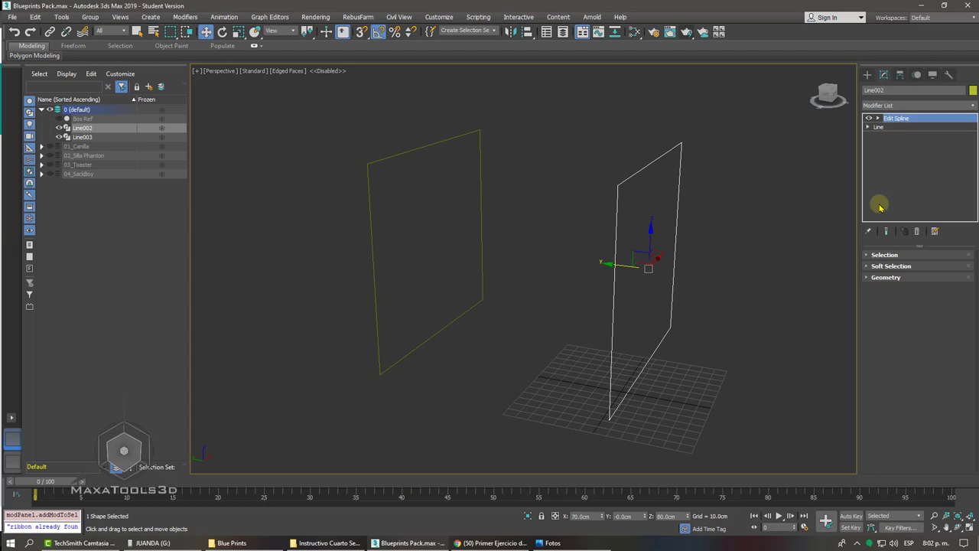
Attach Line003, then use Cross Section on both rectangles to form a wireframe box
{"action": "left_click", "coordinate": [886, 277]}
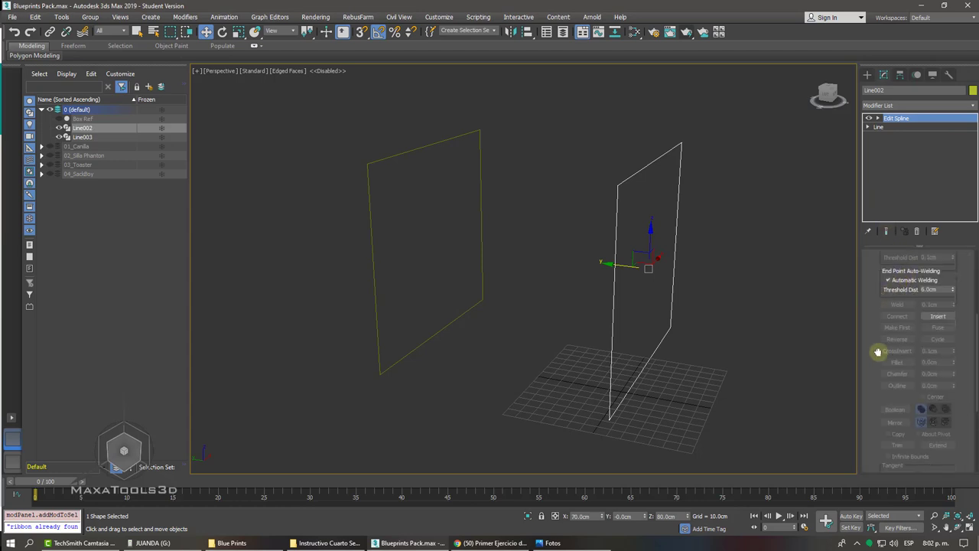
{"action": "scroll", "coordinate": [880, 352], "scroll_direction": "up", "scroll_amount": 5}
{"action": "left_click", "coordinate": [895, 329]}
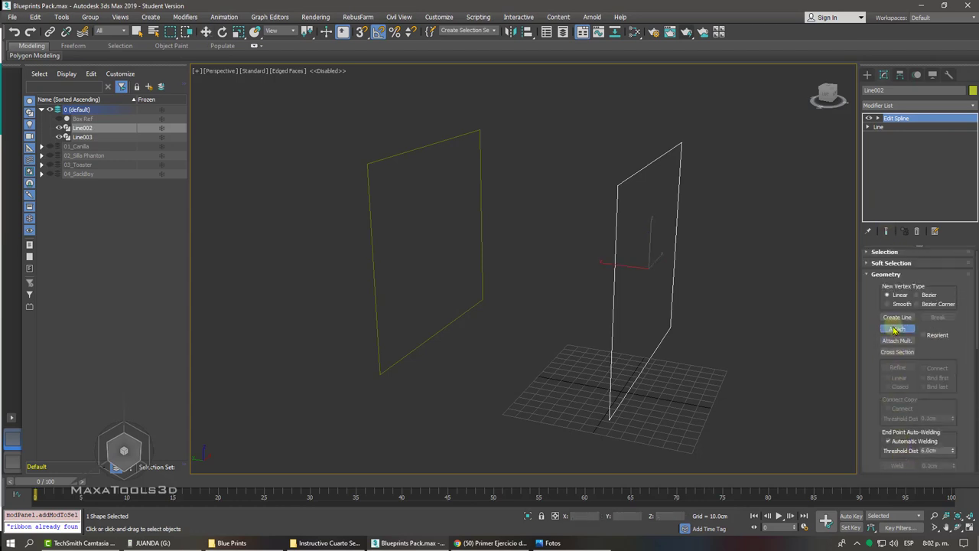
{"action": "left_click", "coordinate": [396, 156]}
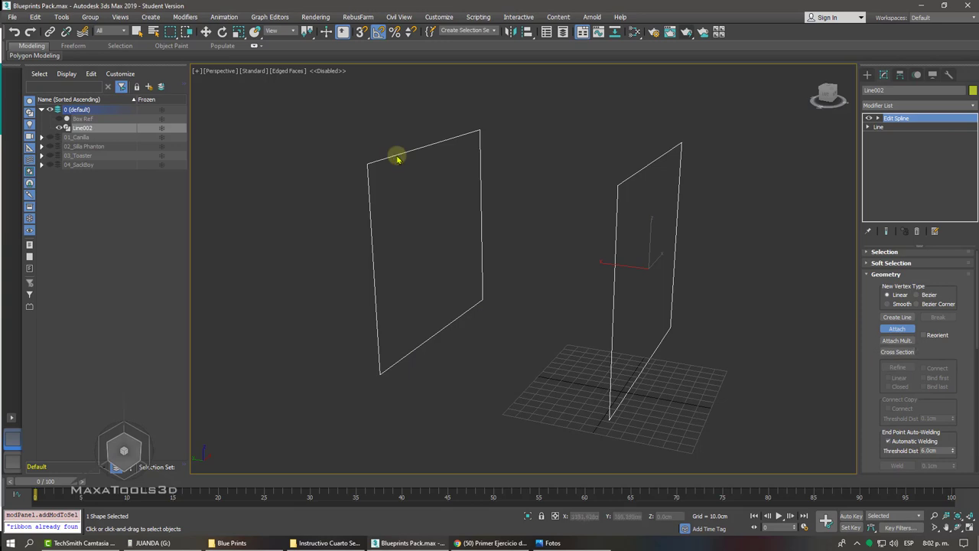
{"action": "left_click", "coordinate": [897, 352]}
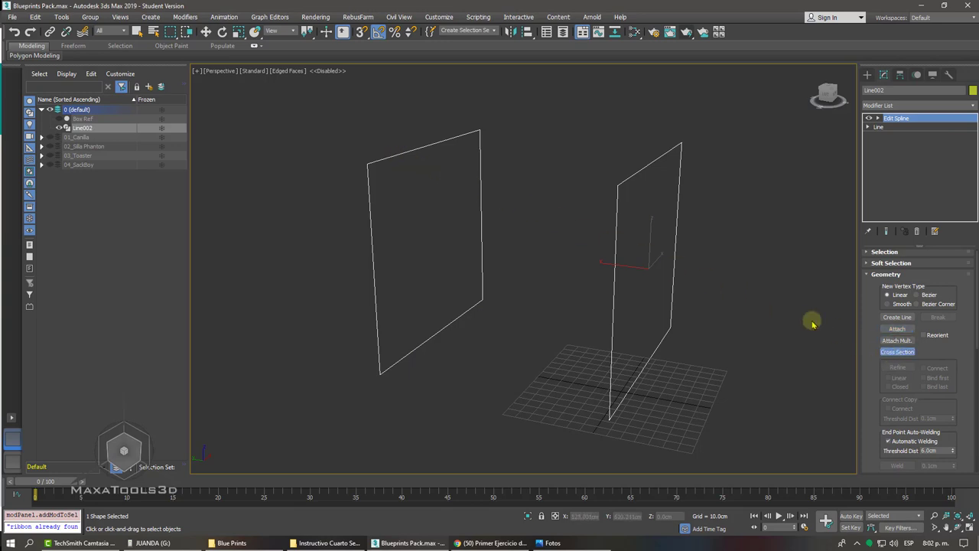
{"action": "left_click", "coordinate": [640, 167]}
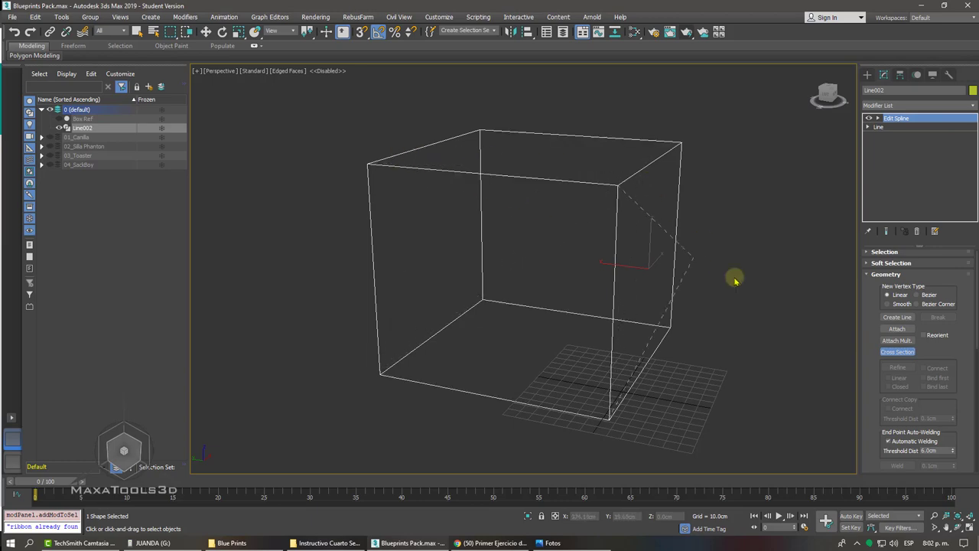
{"action": "left_click", "coordinate": [867, 74]}
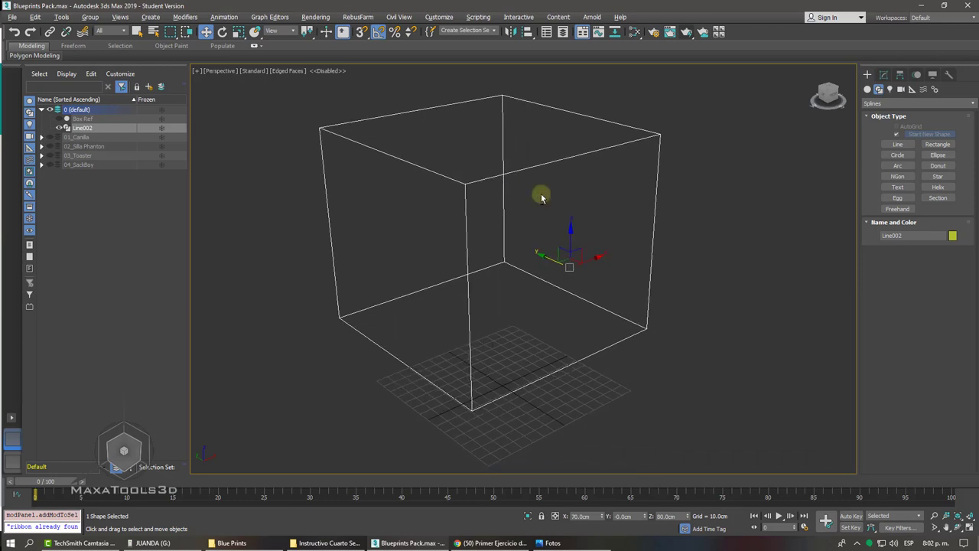
{"action": "left_click", "coordinate": [868, 89]}
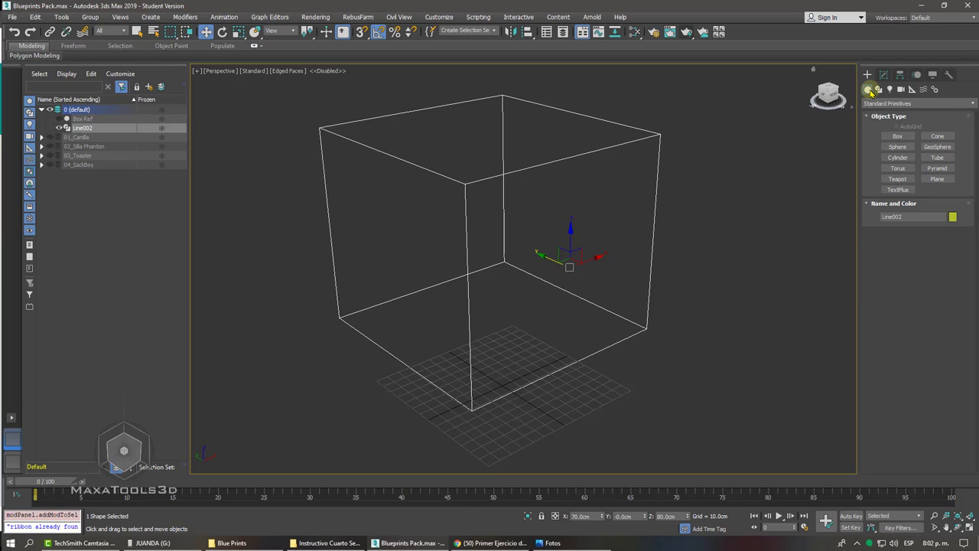
{"action": "left_click", "coordinate": [898, 146]}
{"action": "left_click_drag", "start_coordinate": [716, 399], "coordinate": [771, 268]}
{"action": "key", "text": "w"}
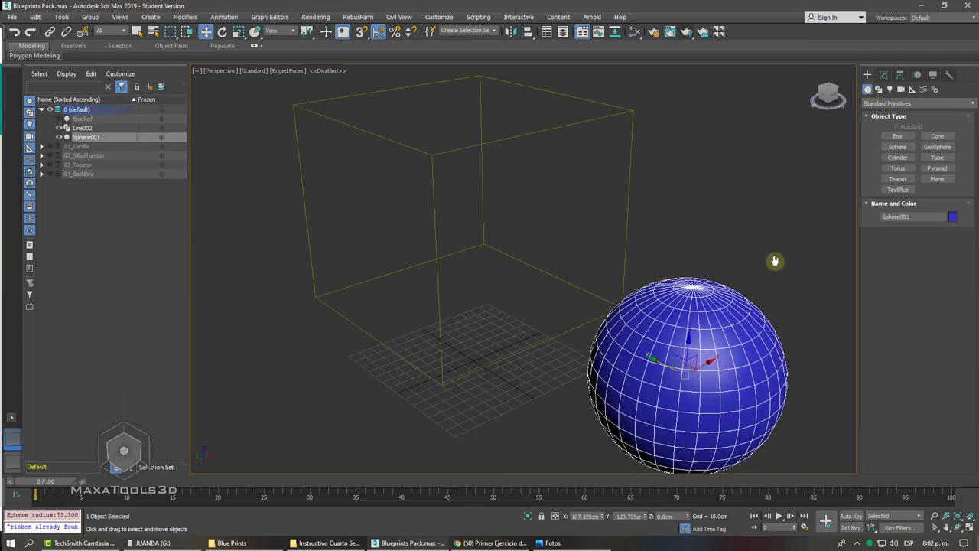
{"action": "key", "text": "F4"}
{"action": "middle_click_drag", "start_coordinate": [752, 237], "coordinate": [675, 151]}
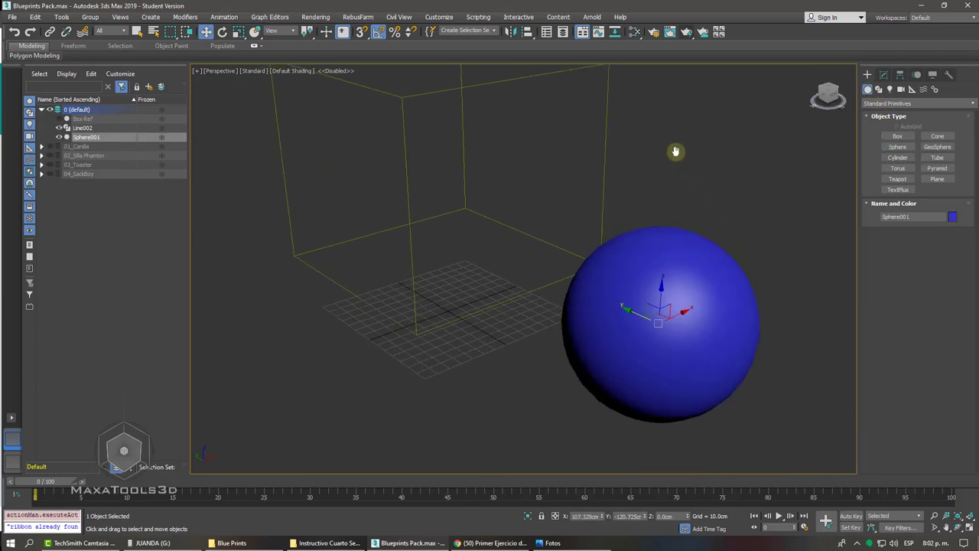
{"action": "left_click", "coordinate": [508, 208]}
{"action": "middle_click_drag", "start_coordinate": [521, 213], "coordinate": [732, 198], "text": "alt"}
{"action": "left_click", "coordinate": [699, 383]}
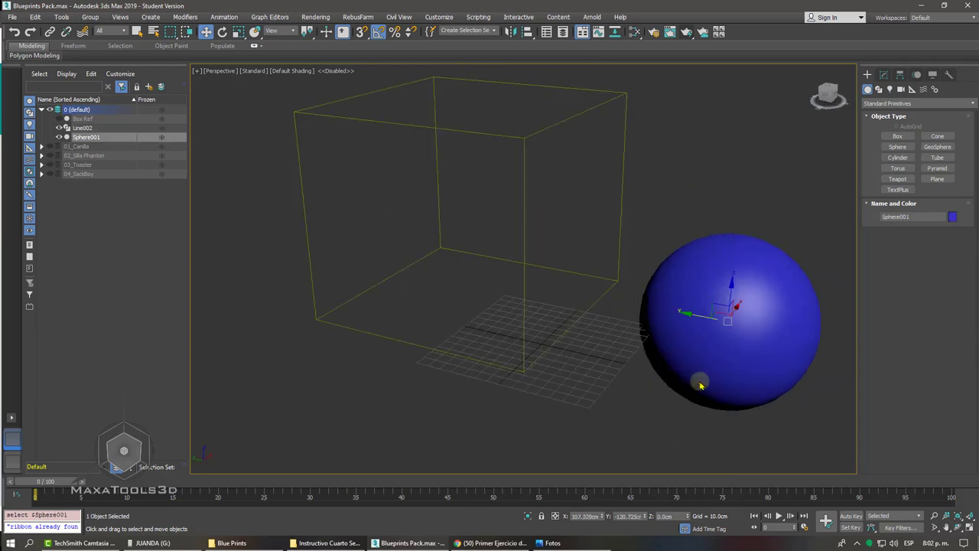
{"action": "key", "text": "Delete"}
{"action": "middle_click_drag", "start_coordinate": [695, 268], "coordinate": [695, 199]}
{"action": "left_click", "coordinate": [599, 268]}
{"action": "scroll", "coordinate": [396, 356], "scroll_direction": "down", "scroll_amount": 1}
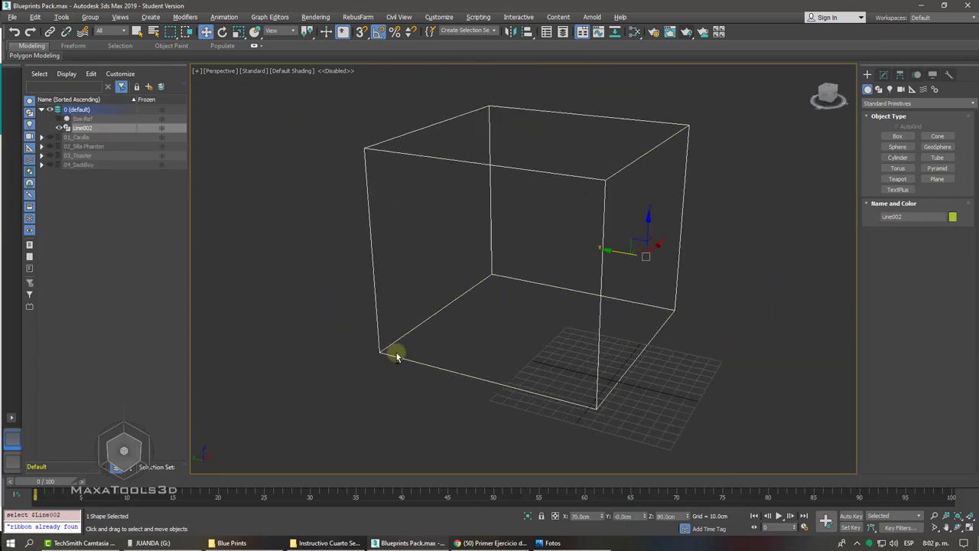
{"action": "scroll", "coordinate": [396, 356], "scroll_direction": "up", "scroll_amount": 4}
{"action": "scroll", "coordinate": [397, 356], "scroll_direction": "down", "scroll_amount": 4}
{"action": "scroll", "coordinate": [396, 356], "scroll_direction": "up", "scroll_amount": 1}
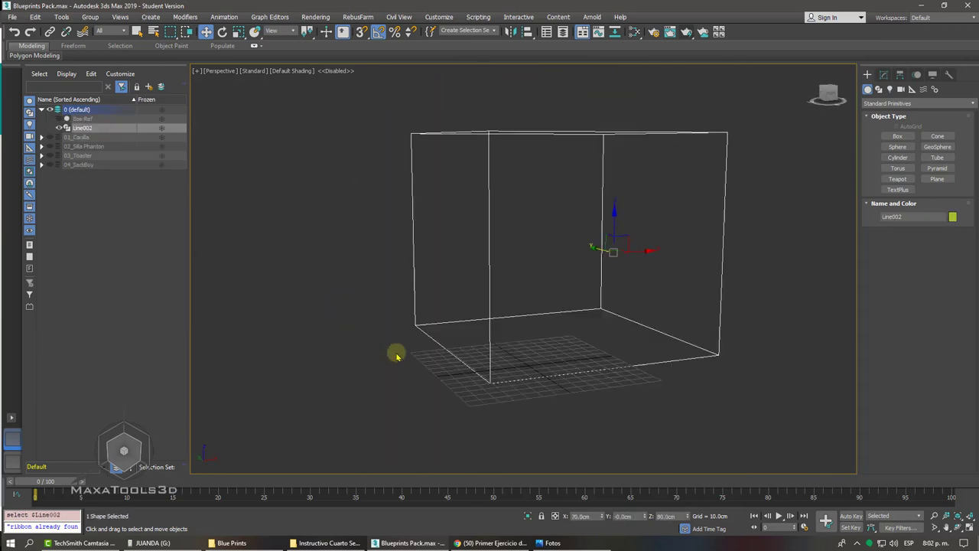
{"action": "scroll", "coordinate": [396, 356], "scroll_direction": "up", "scroll_amount": 3}
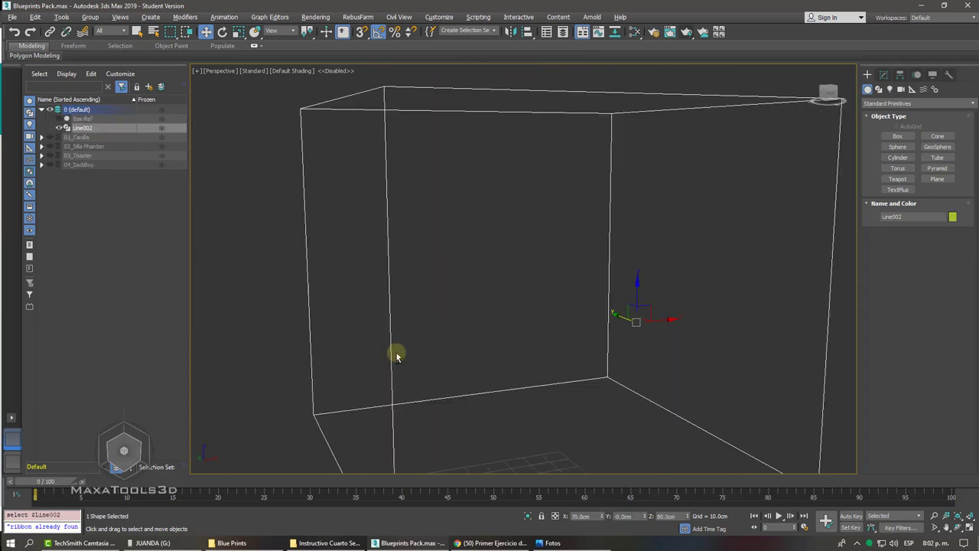
{"action": "scroll", "coordinate": [395, 352], "scroll_direction": "down", "scroll_amount": 2}
{"action": "scroll", "coordinate": [396, 352], "scroll_direction": "down", "scroll_amount": 2}
{"action": "scroll", "coordinate": [396, 352], "scroll_direction": "up", "scroll_amount": 1}
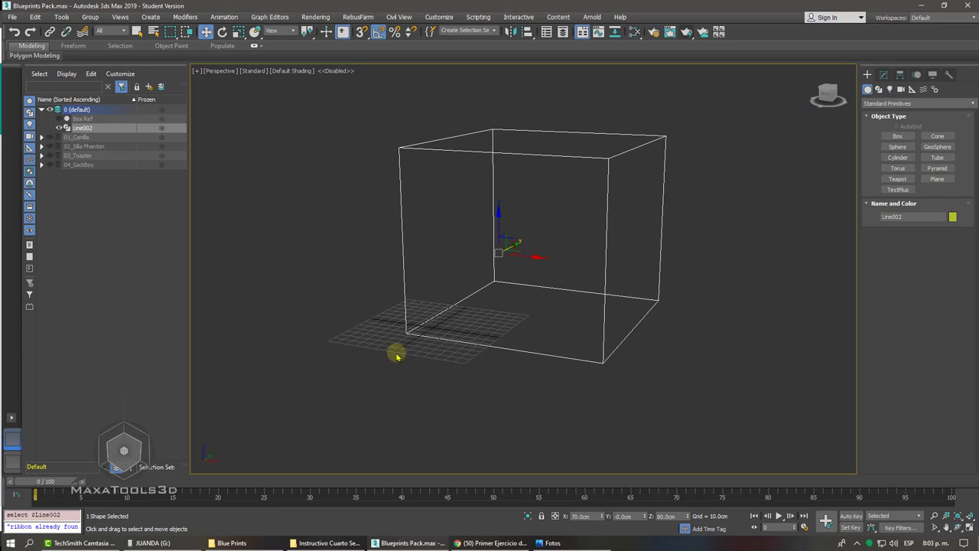
{"action": "middle_click_drag", "start_coordinate": [396, 355], "coordinate": [465, 313], "text": "alt"}
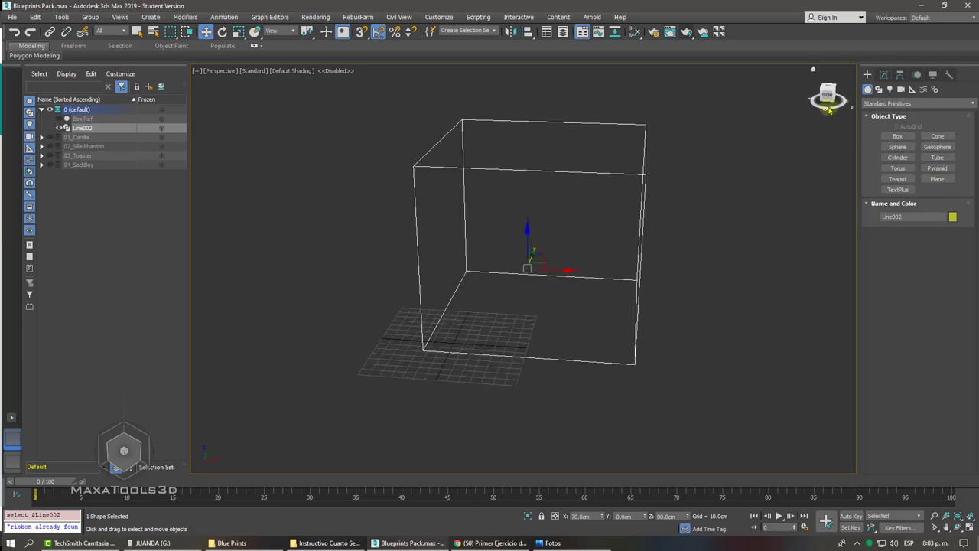
Apply a Surface modifier with Flip Normals checked and Steps set to 0
{"action": "left_click", "coordinate": [883, 74]}
{"action": "left_click", "coordinate": [892, 105]}
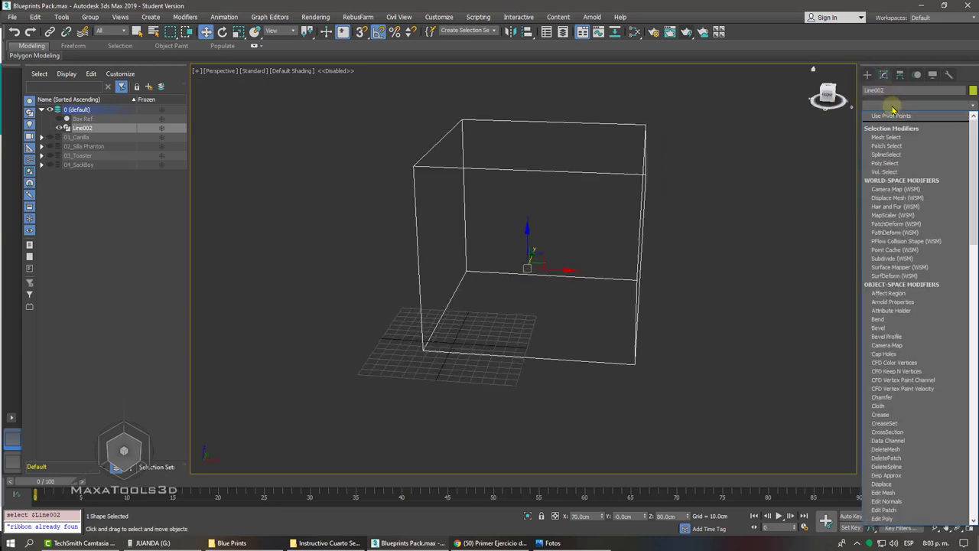
{"action": "key", "text": "s"}
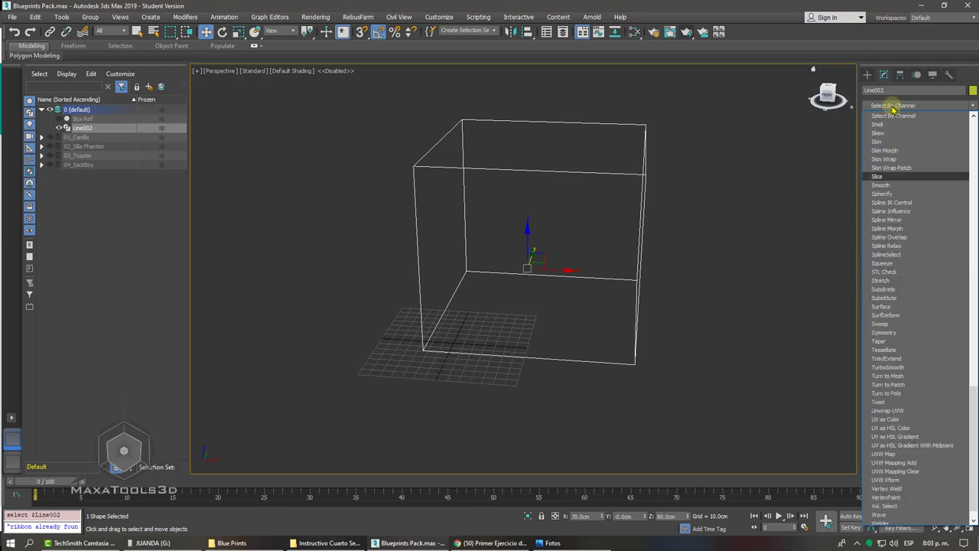
{"action": "left_click", "coordinate": [899, 307]}
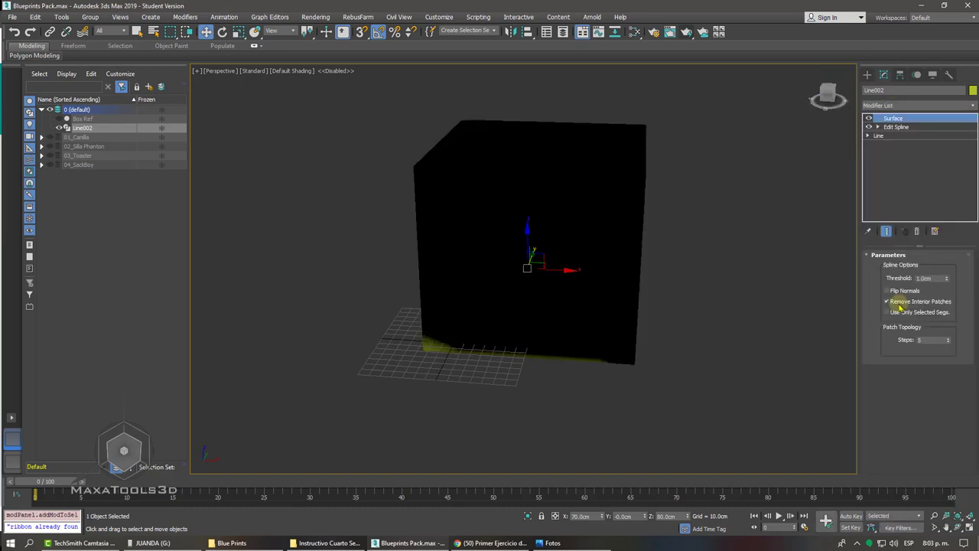
{"action": "left_click", "coordinate": [905, 291]}
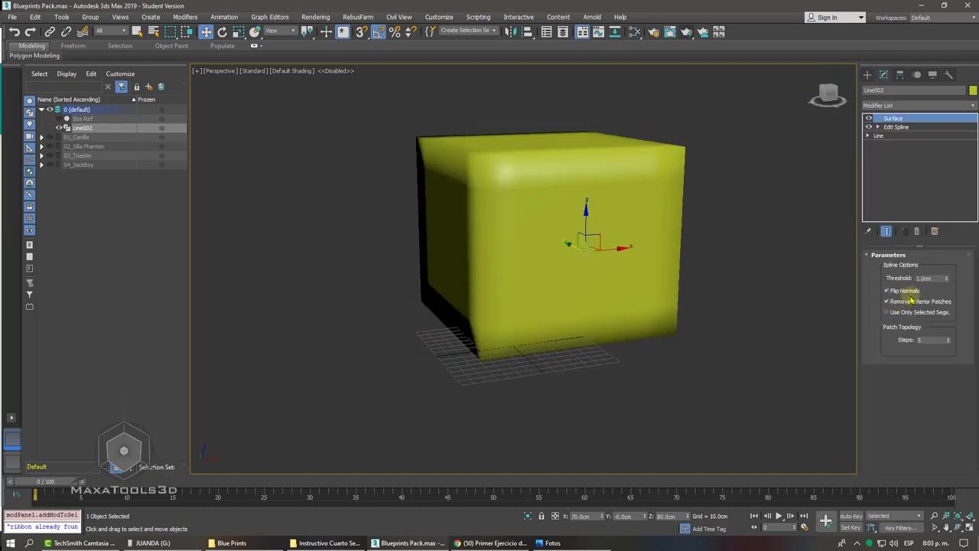
{"action": "right_click", "coordinate": [948, 341]}
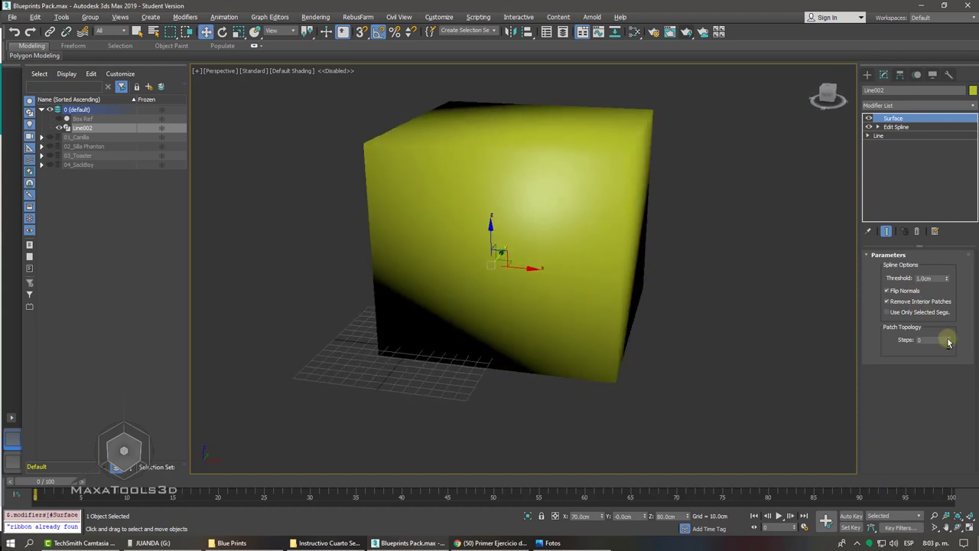
Add a Smooth modifier, orbit around the yellow cube, then delete it
{"action": "left_click", "coordinate": [900, 107]}
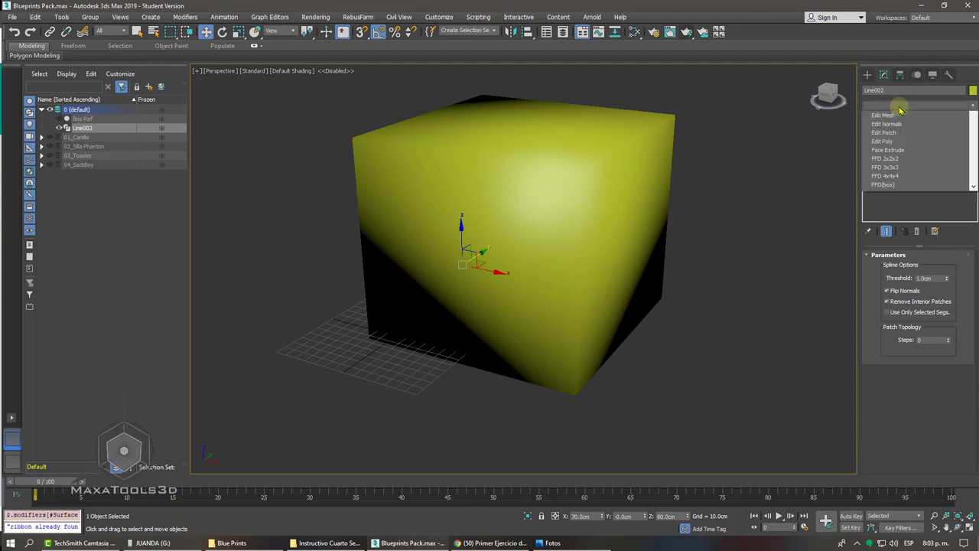
{"action": "scroll", "coordinate": [900, 126], "scroll_direction": "down", "scroll_amount": 5}
{"action": "scroll", "coordinate": [900, 131], "scroll_direction": "down", "scroll_amount": 5}
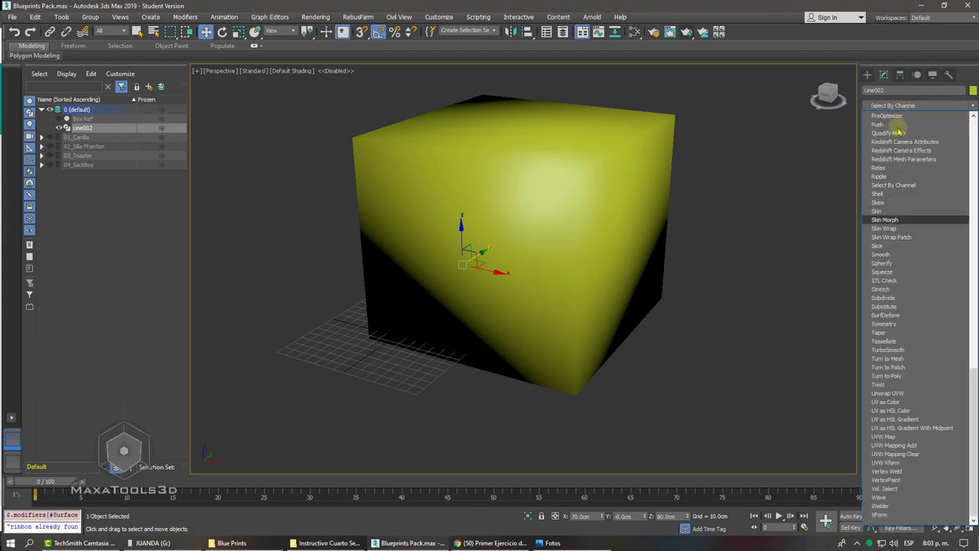
{"action": "left_click", "coordinate": [888, 254]}
{"action": "middle_click_drag", "start_coordinate": [857, 253], "coordinate": [673, 207], "text": "alt"}
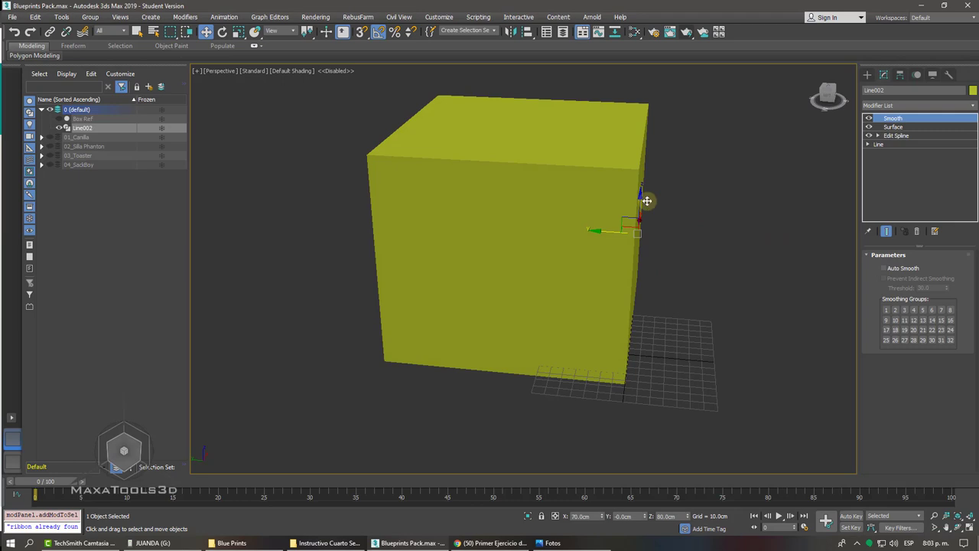
{"action": "middle_click_drag", "start_coordinate": [646, 201], "coordinate": [695, 171], "text": "alt"}
{"action": "key", "text": "Delete"}
Create a tall box by dragging its base on the grid and raising its height
{"action": "left_click", "coordinate": [868, 74]}
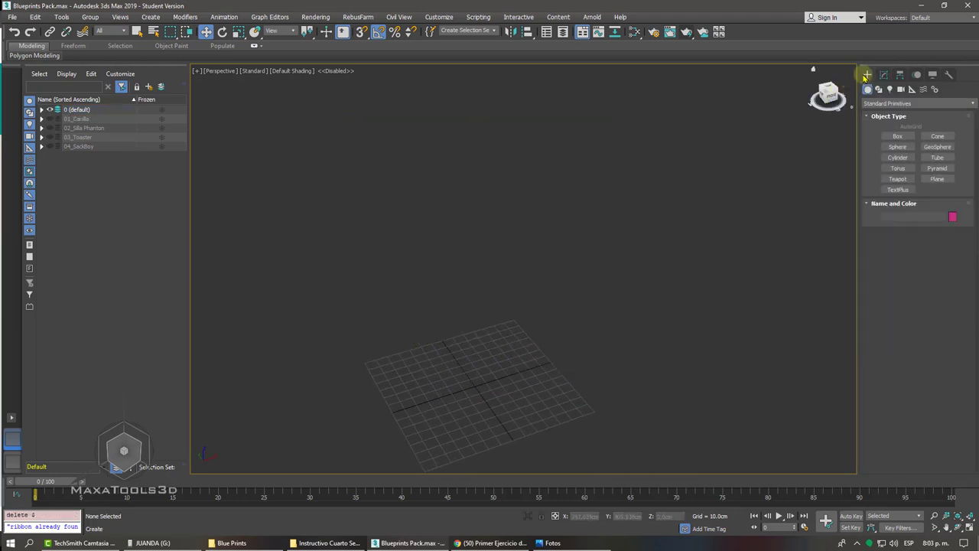
{"action": "left_click", "coordinate": [898, 136]}
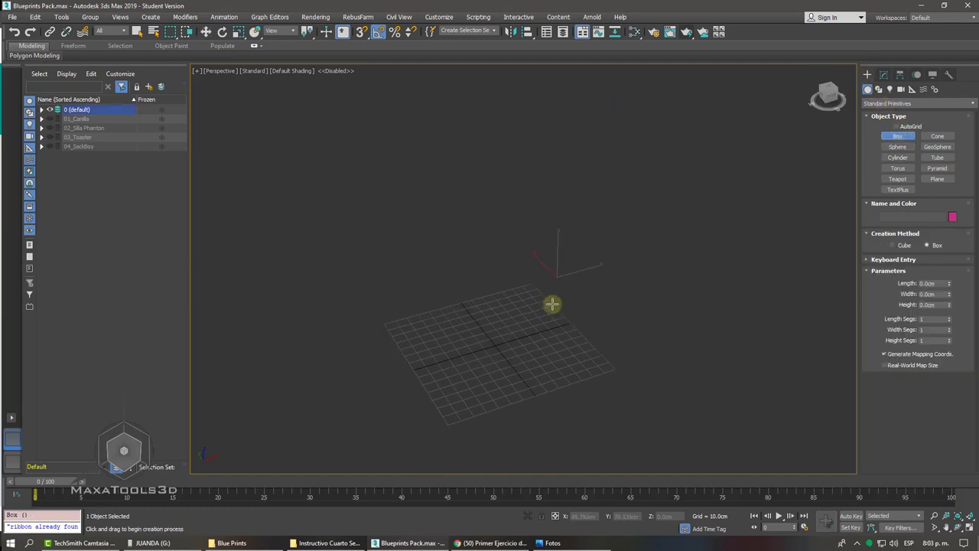
{"action": "left_click_drag", "start_coordinate": [557, 280], "coordinate": [480, 418]}
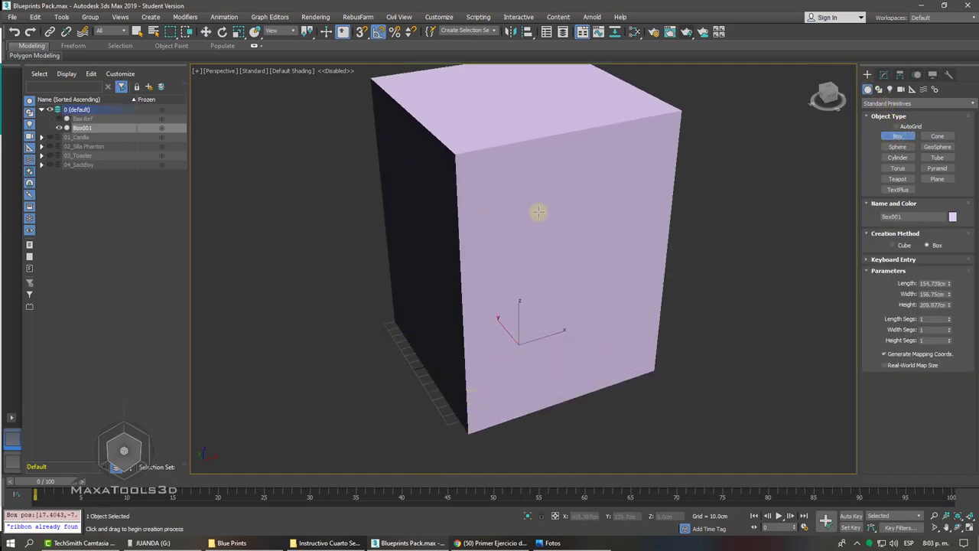
{"action": "left_click", "coordinate": [581, 222]}
{"action": "right_click", "coordinate": [652, 229]}
Add an Edit Poly modifier to the box and enter Vertex level
{"action": "left_click", "coordinate": [884, 74]}
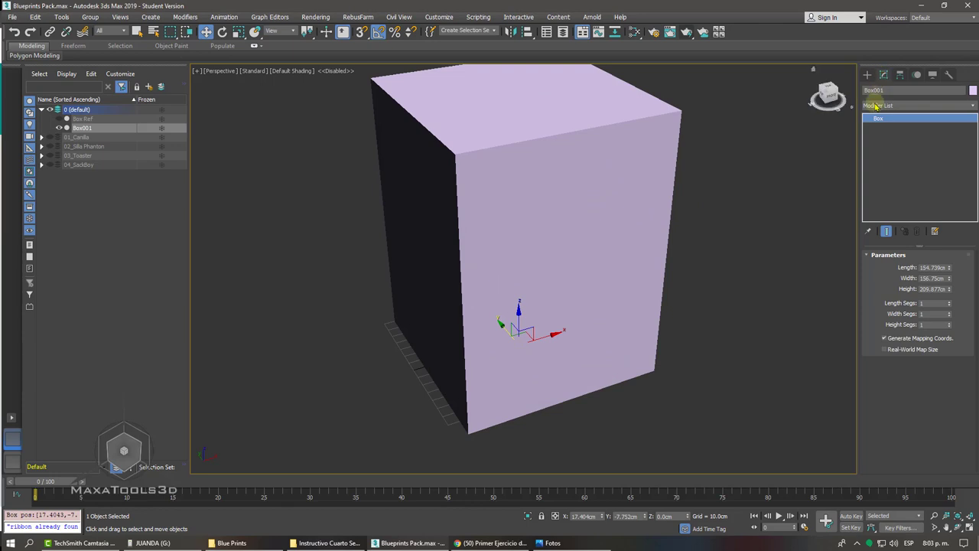
{"action": "left_click", "coordinate": [876, 105]}
{"action": "key", "text": "e"}
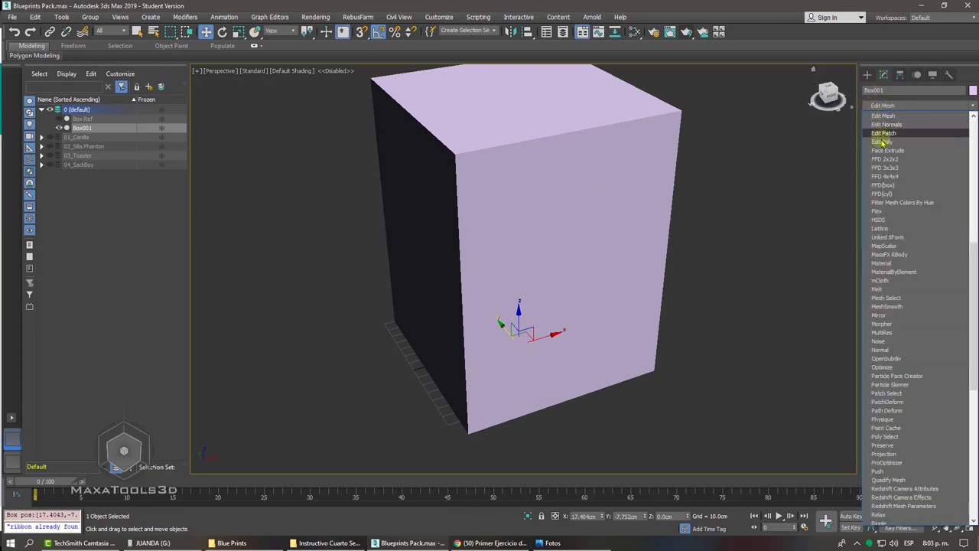
{"action": "left_click", "coordinate": [883, 143]}
{"action": "left_click", "coordinate": [878, 118]}
{"action": "left_click", "coordinate": [895, 127]}
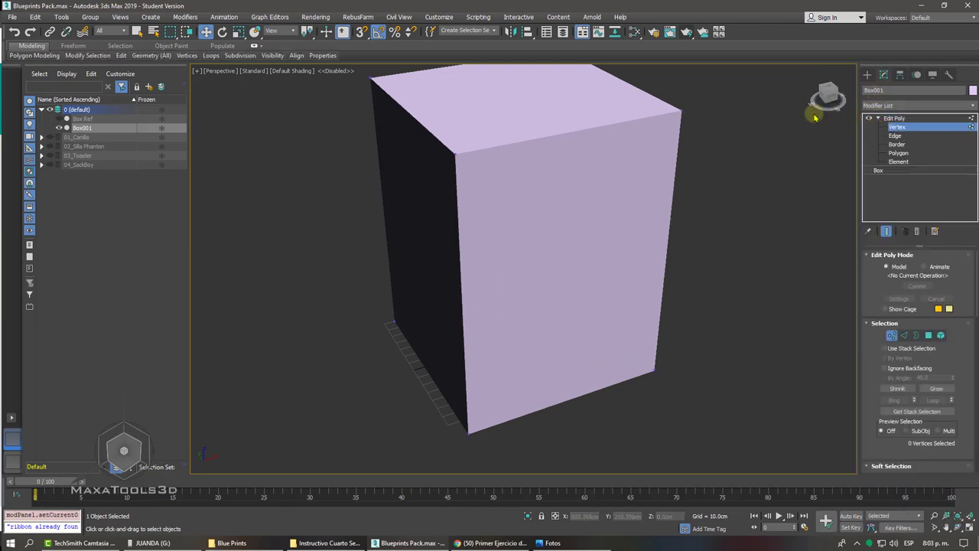
Select corner vertices, test-move the bottom-right vertex inward, then undo the deformations
{"action": "mouse_move", "coordinate": [664, 90]}
{"action": "left_mouse_down"}
{"action": "mouse_move", "coordinate": [733, 145]}
{"action": "mouse_move", "coordinate": [641, 158]}
{"action": "left_mouse_up"}
{"action": "key", "text": "F4"}
{"action": "scroll", "coordinate": [649, 164], "scroll_direction": "down", "scroll_amount": 4}
{"action": "left_click", "coordinate": [697, 326]}
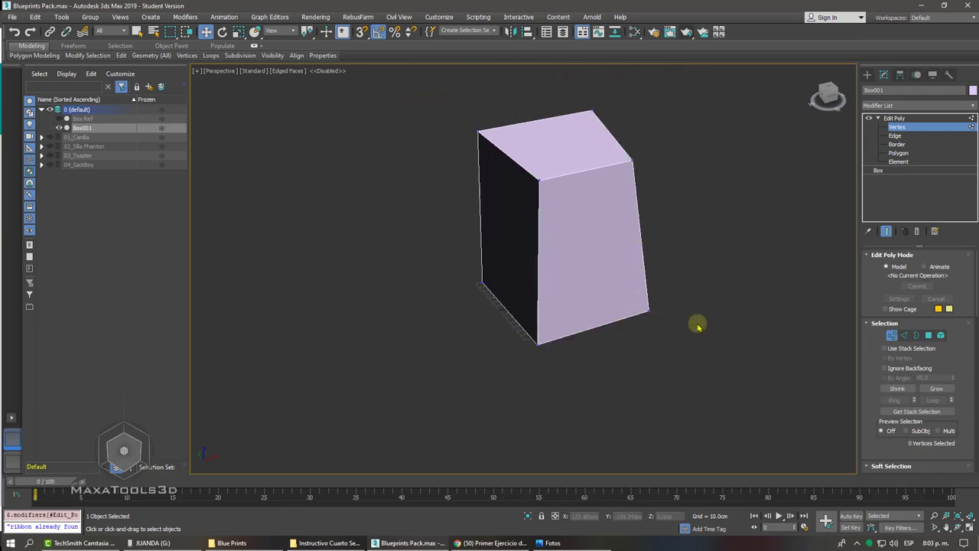
{"action": "left_click_drag", "start_coordinate": [632, 296], "coordinate": [682, 337]}
{"action": "left_click_drag", "start_coordinate": [660, 303], "coordinate": [635, 308]}
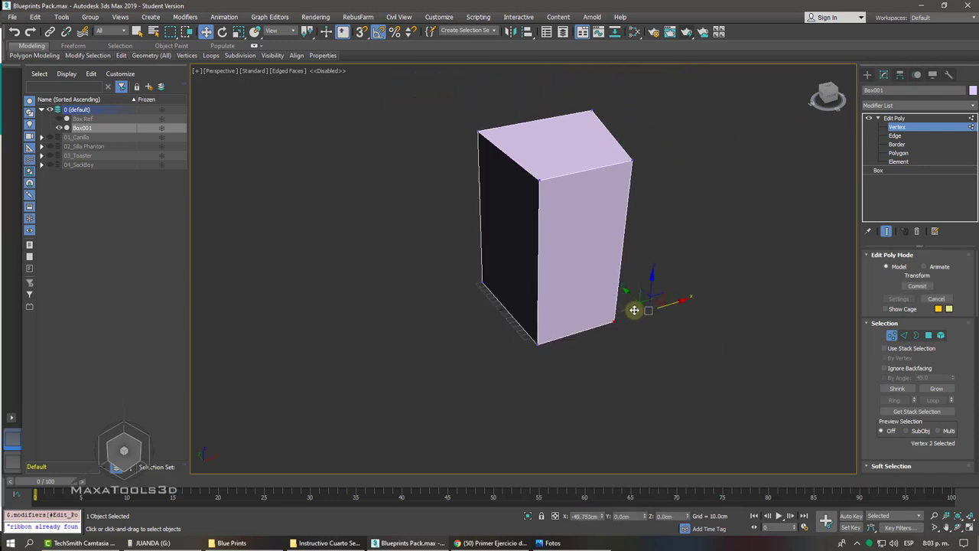
{"action": "key", "text": "ctrl+z"}
{"action": "key", "text": "ctrl+z"}
{"action": "key", "text": "ctrl+z"}
{"action": "key", "text": "ctrl+z"}
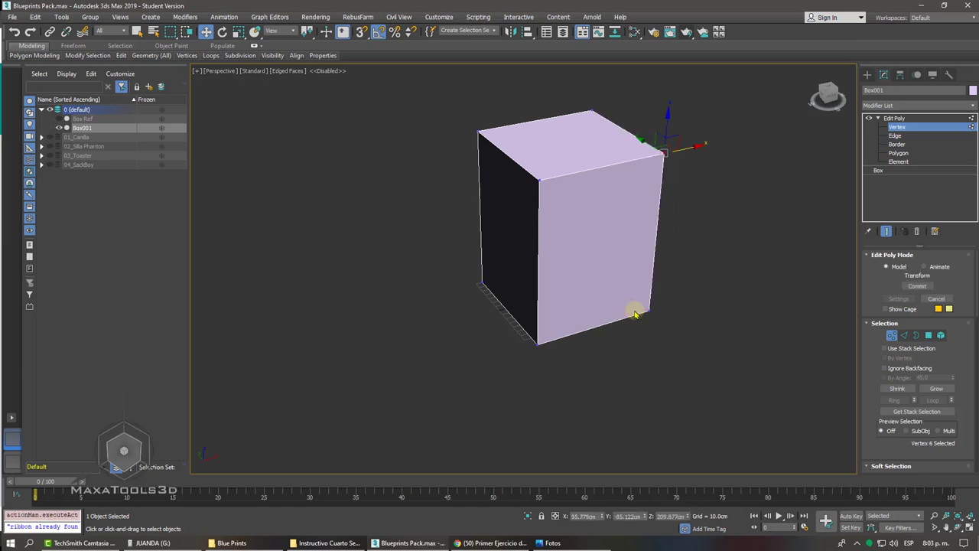
{"action": "key", "text": "shift+z"}
{"action": "key", "text": "shift+z"}
Select the box's top polygon, lower it slightly, and adjust a top corner vertex
{"action": "left_click", "coordinate": [899, 153]}
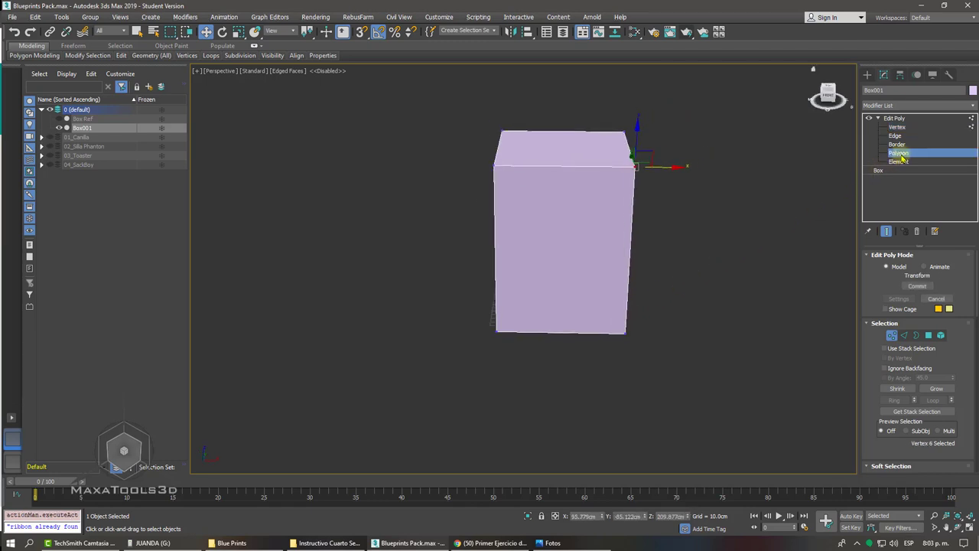
{"action": "left_click", "coordinate": [581, 140]}
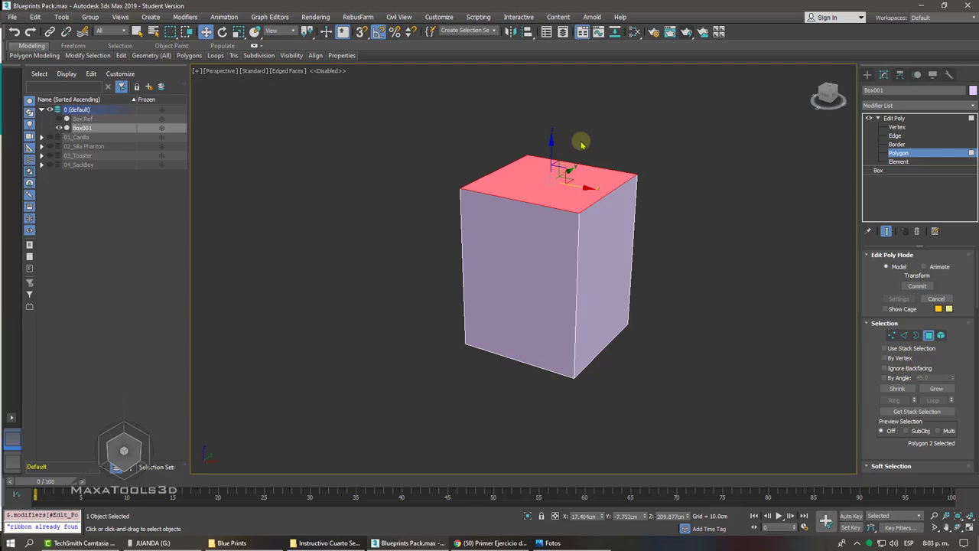
{"action": "left_click_drag", "start_coordinate": [553, 157], "coordinate": [559, 161]}
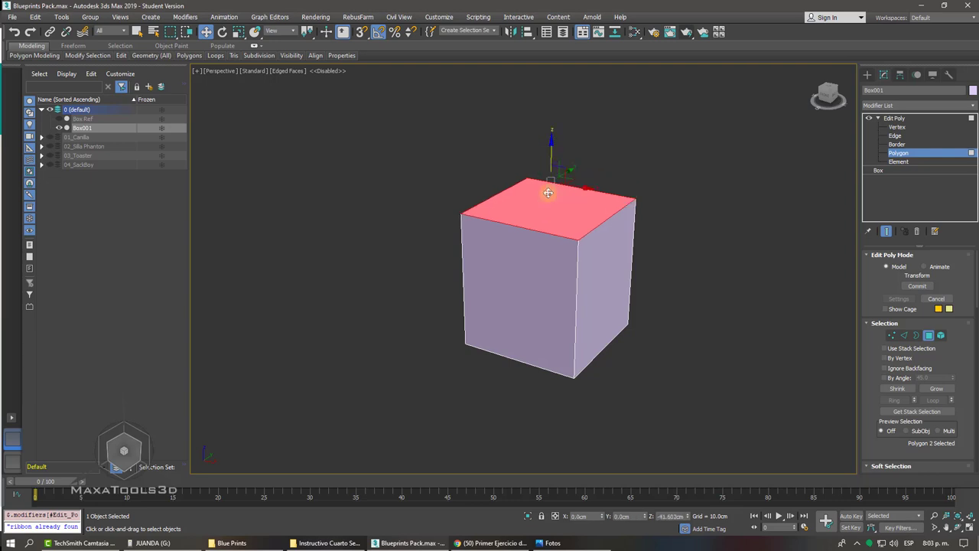
{"action": "left_click", "coordinate": [918, 127]}
{"action": "left_click", "coordinate": [635, 197]}
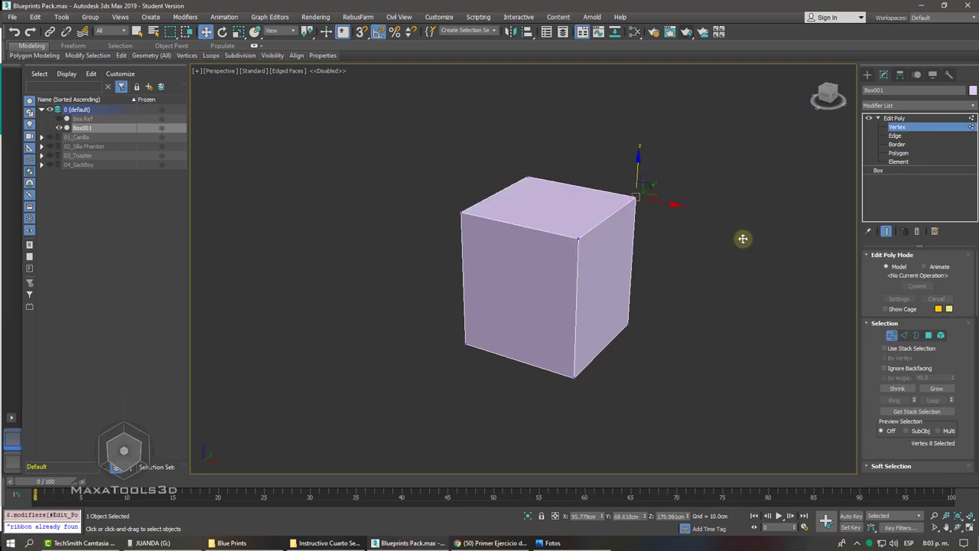
{"action": "left_click_drag", "start_coordinate": [637, 168], "coordinate": [641, 192]}
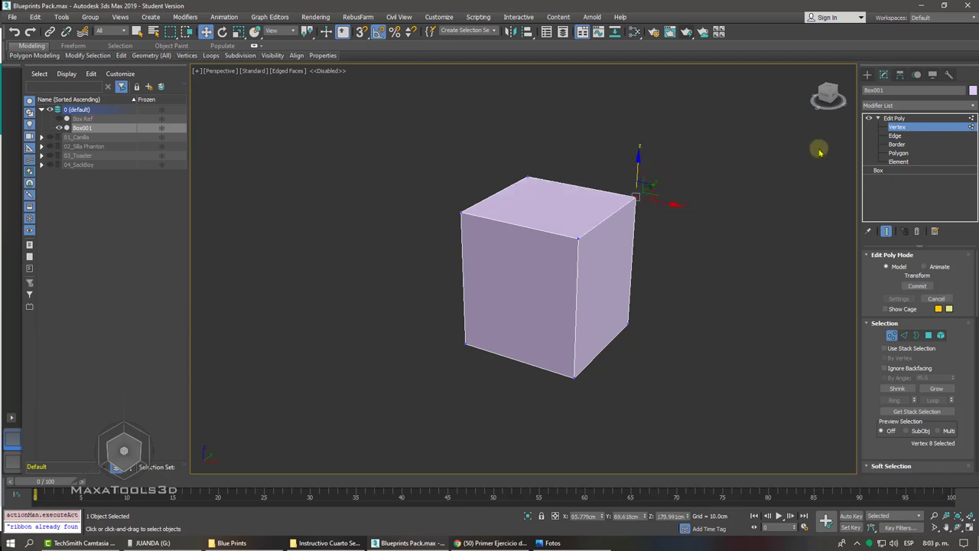
Reselect the top polygon and scale it smaller to taper the box
{"action": "left_click", "coordinate": [899, 153]}
{"action": "left_click", "coordinate": [536, 200]}
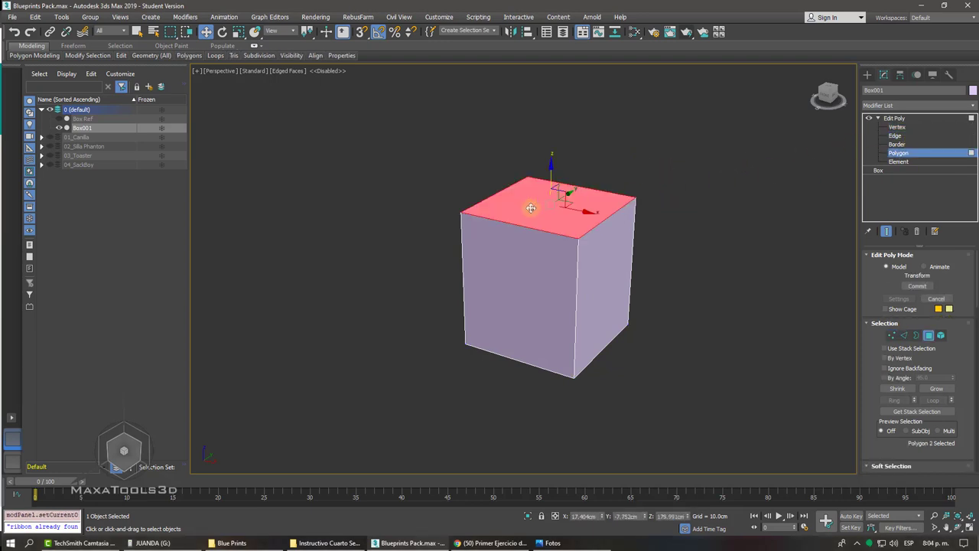
{"action": "scroll", "coordinate": [531, 209], "scroll_direction": "up", "scroll_amount": 3}
{"action": "scroll", "coordinate": [513, 197], "scroll_direction": "down", "scroll_amount": 2}
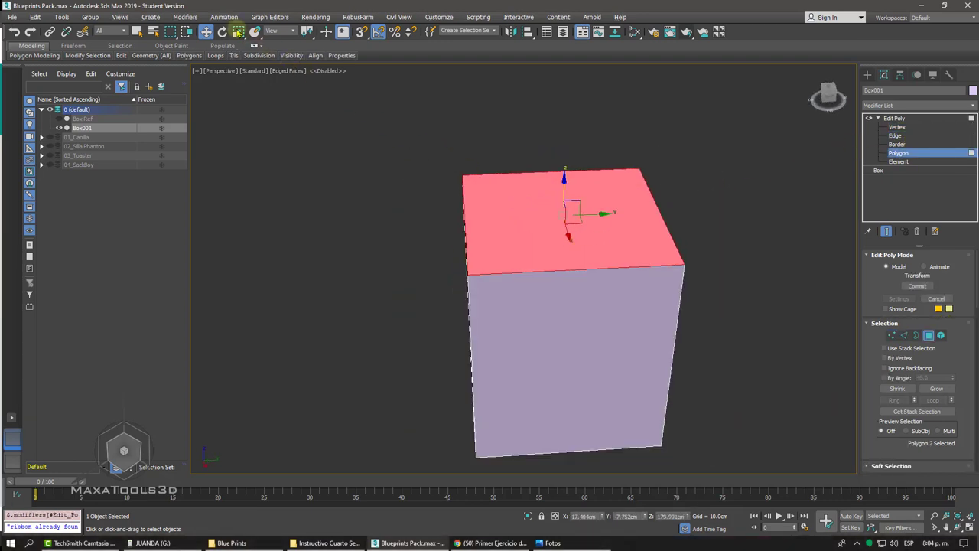
{"action": "left_click", "coordinate": [238, 32]}
{"action": "left_click_drag", "start_coordinate": [557, 216], "coordinate": [527, 271]}
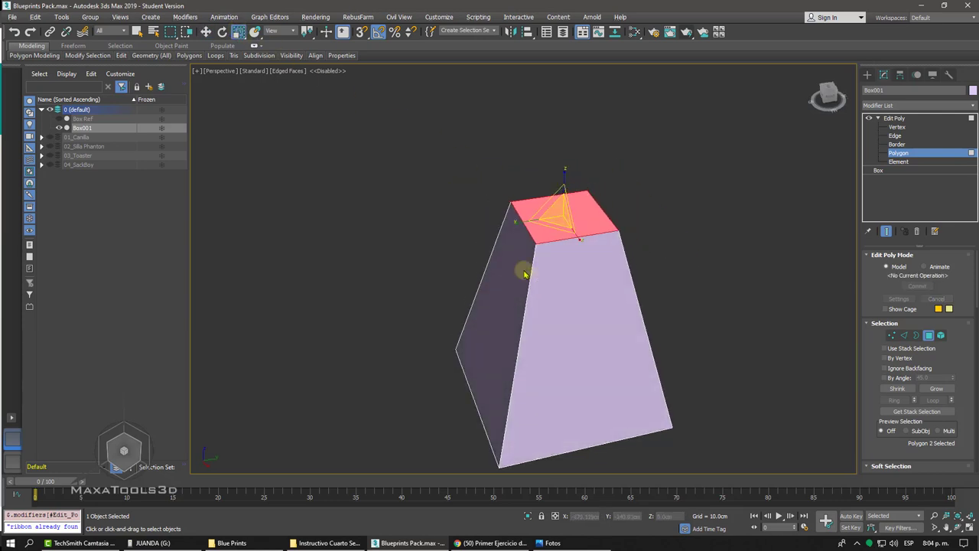
Tilt the top face and rotate it back flat, then return to Edit Poly's top level
{"action": "left_click", "coordinate": [222, 31]}
{"action": "left_click_drag", "start_coordinate": [565, 183], "coordinate": [564, 180]}
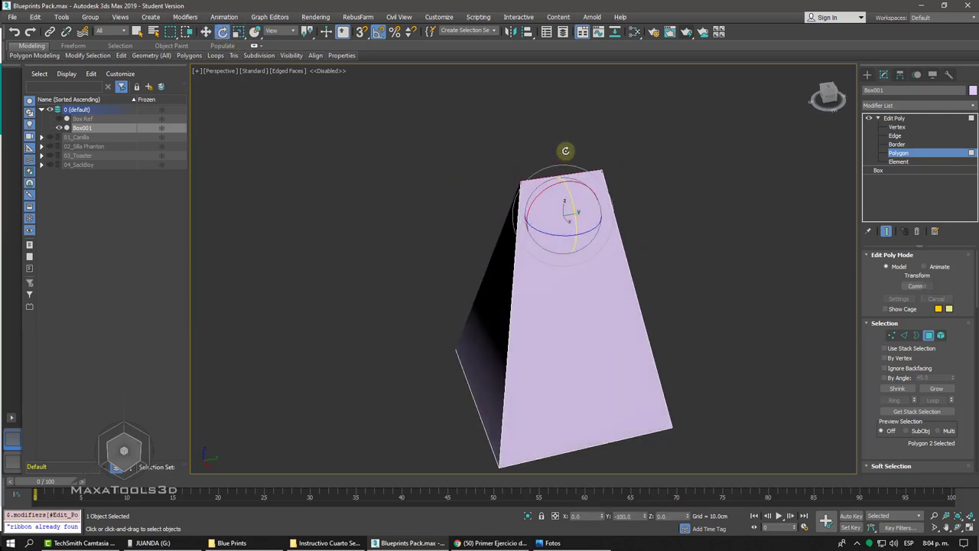
{"action": "middle_click_drag", "start_coordinate": [566, 180], "coordinate": [546, 192], "text": "alt"}
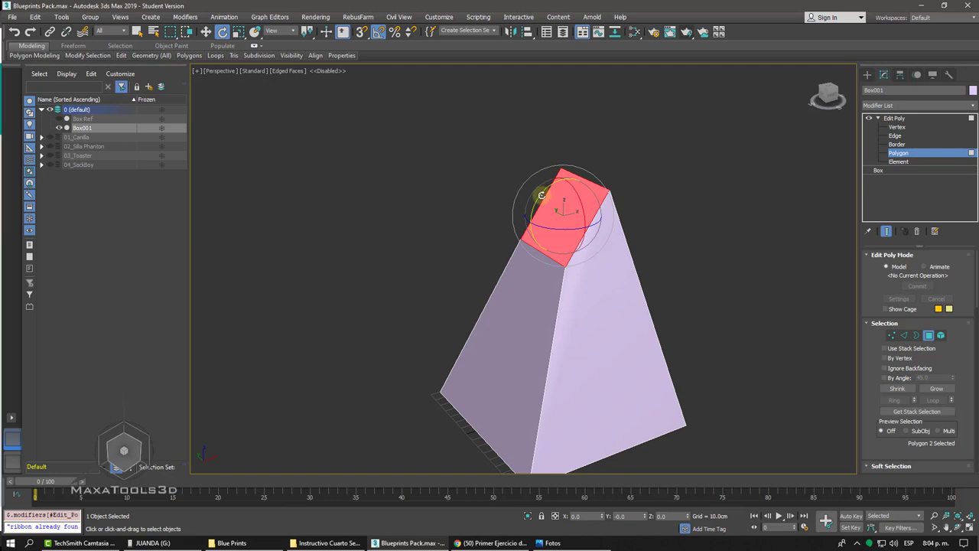
{"action": "left_click_drag", "start_coordinate": [542, 195], "coordinate": [563, 181]}
{"action": "scroll", "coordinate": [582, 180], "scroll_direction": "down", "scroll_amount": 2}
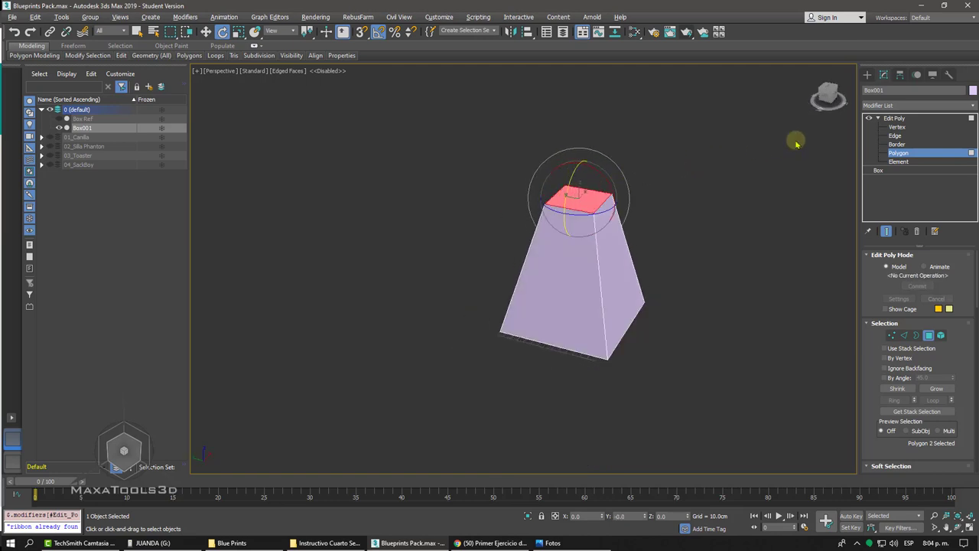
{"action": "left_click", "coordinate": [893, 118]}
{"action": "key", "text": "z"}
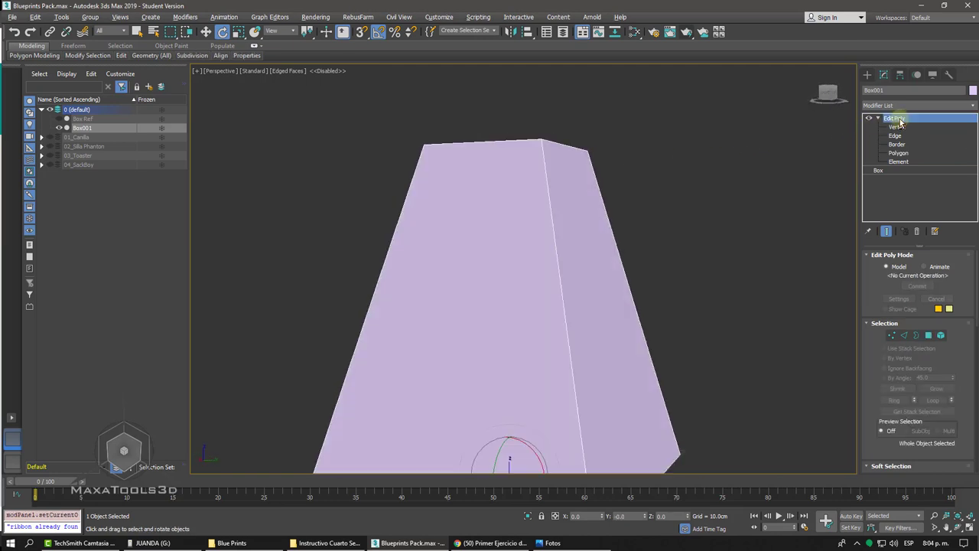
{"action": "left_click_drag", "start_coordinate": [828, 95], "coordinate": [829, 111]}
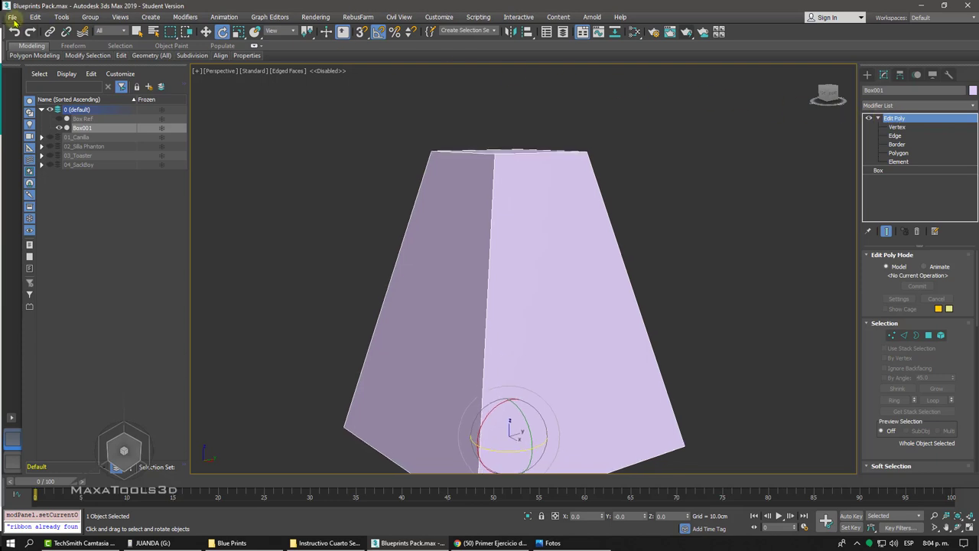
Reset 3ds Max via File > Reset, choosing Don't Save and confirming Yes
{"action": "left_click", "coordinate": [12, 17]}
{"action": "left_click", "coordinate": [35, 46]}
{"action": "left_click", "coordinate": [472, 288]}
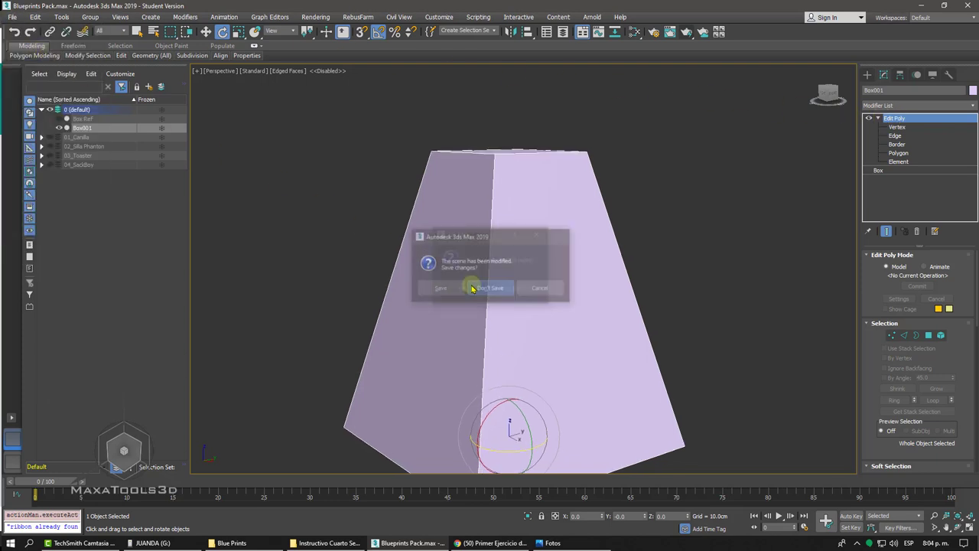
{"action": "left_click", "coordinate": [463, 286]}
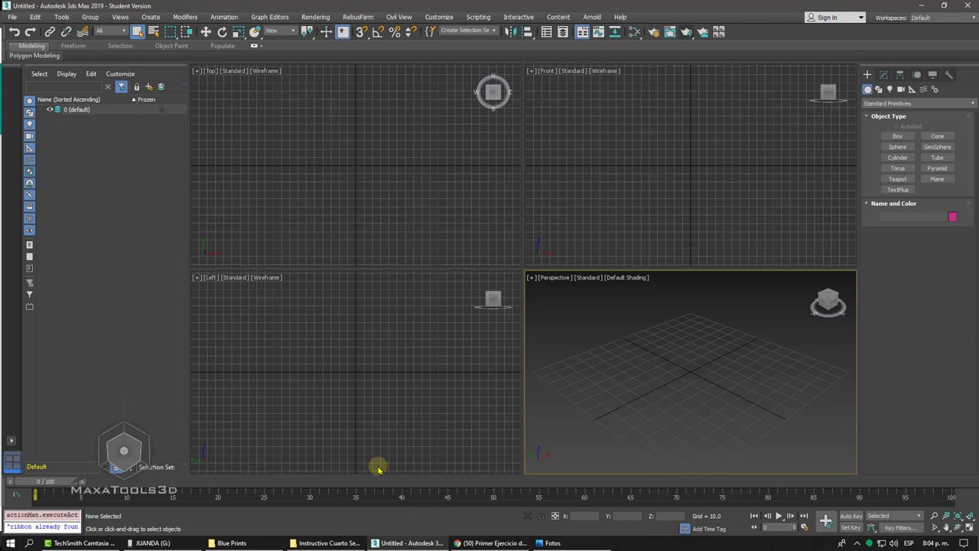
Switch to Chrome, view the car blueprints results, then the 'Sheet character' image results
{"action": "left_click", "coordinate": [480, 542]}
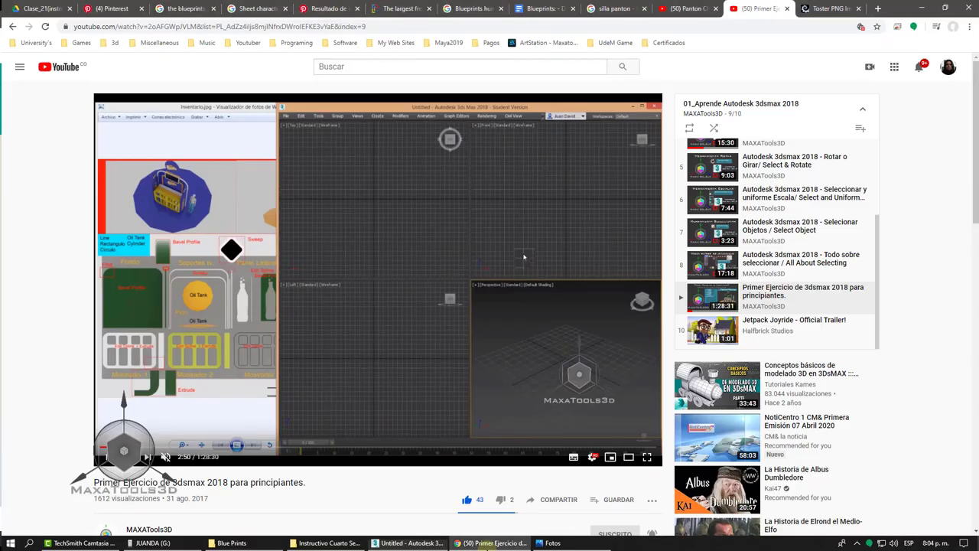
{"action": "left_click", "coordinate": [179, 7]}
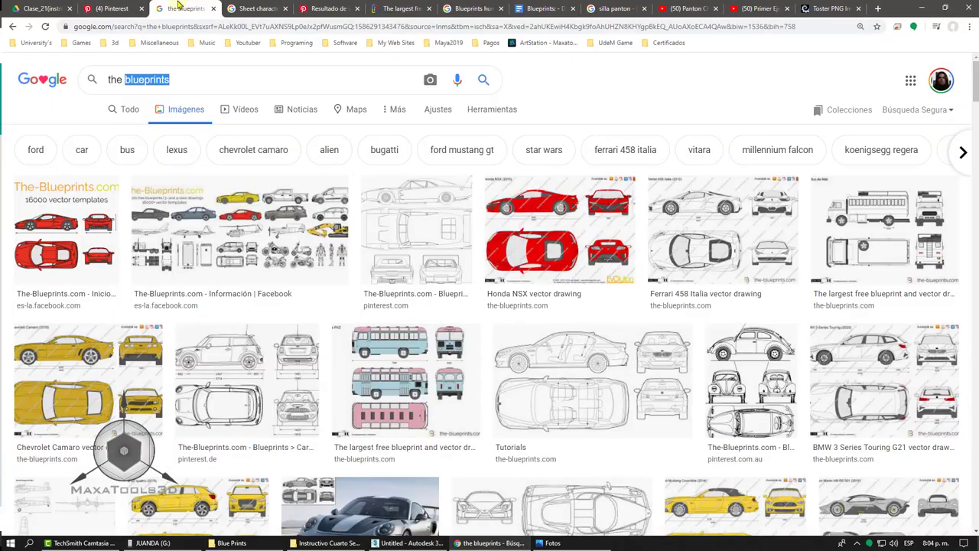
{"action": "left_click_drag", "start_coordinate": [190, 79], "coordinate": [129, 90]}
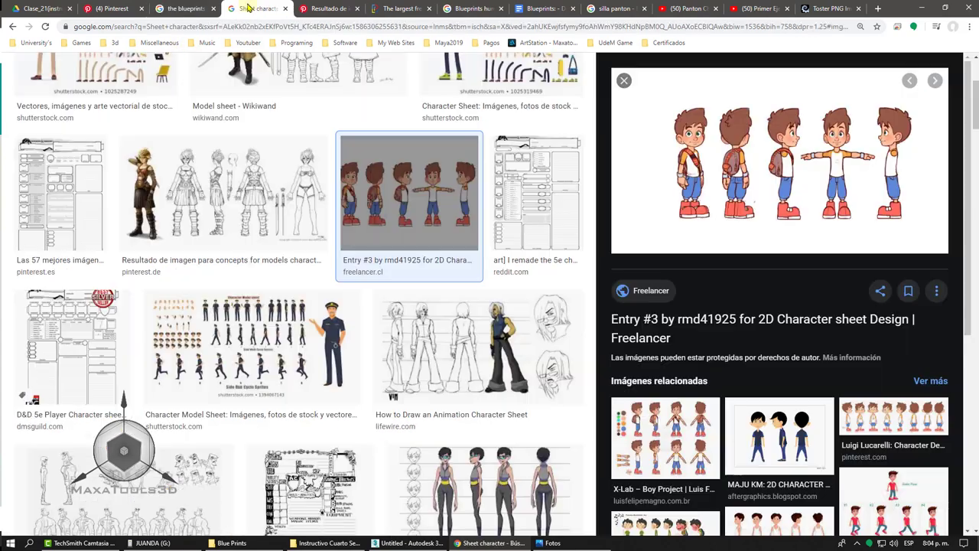
{"action": "left_click", "coordinate": [248, 7]}
{"action": "scroll", "coordinate": [184, 69], "scroll_direction": "up", "scroll_amount": 3}
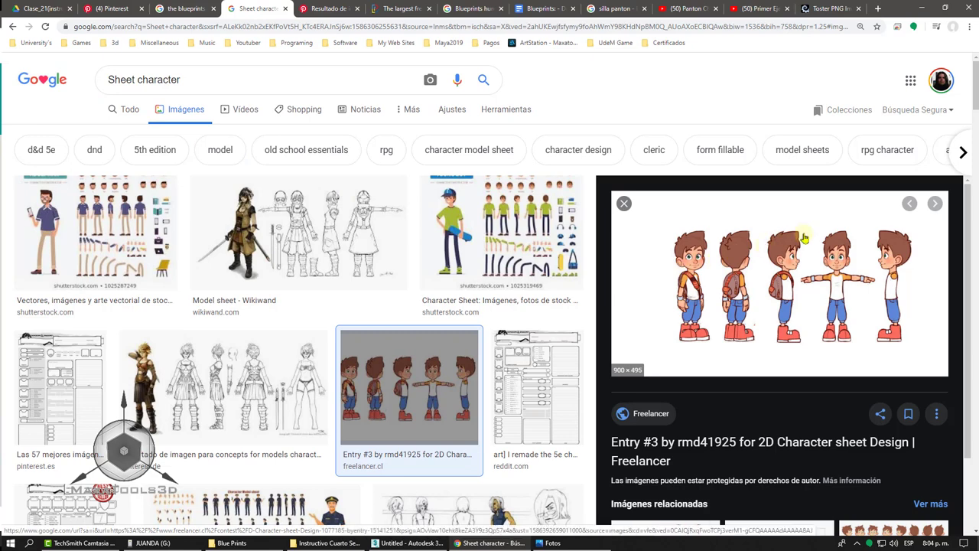
{"action": "left_click", "coordinate": [471, 9]}
{"action": "scroll", "coordinate": [450, 233], "scroll_direction": "up", "scroll_amount": 1}
{"action": "scroll", "coordinate": [449, 233], "scroll_direction": "up", "scroll_amount": 5}
{"action": "scroll", "coordinate": [449, 234], "scroll_direction": "up", "scroll_amount": 5}
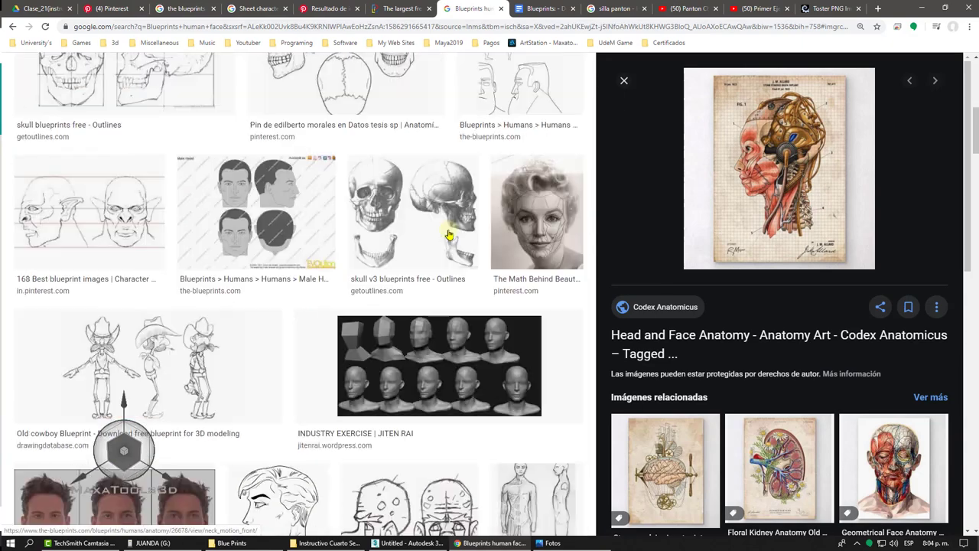
{"action": "scroll", "coordinate": [450, 233], "scroll_direction": "up", "scroll_amount": 5}
{"action": "scroll", "coordinate": [449, 234], "scroll_direction": "up", "scroll_amount": 2}
{"action": "scroll", "coordinate": [449, 234], "scroll_direction": "down", "scroll_amount": 1}
{"action": "scroll", "coordinate": [449, 234], "scroll_direction": "down", "scroll_amount": 2}
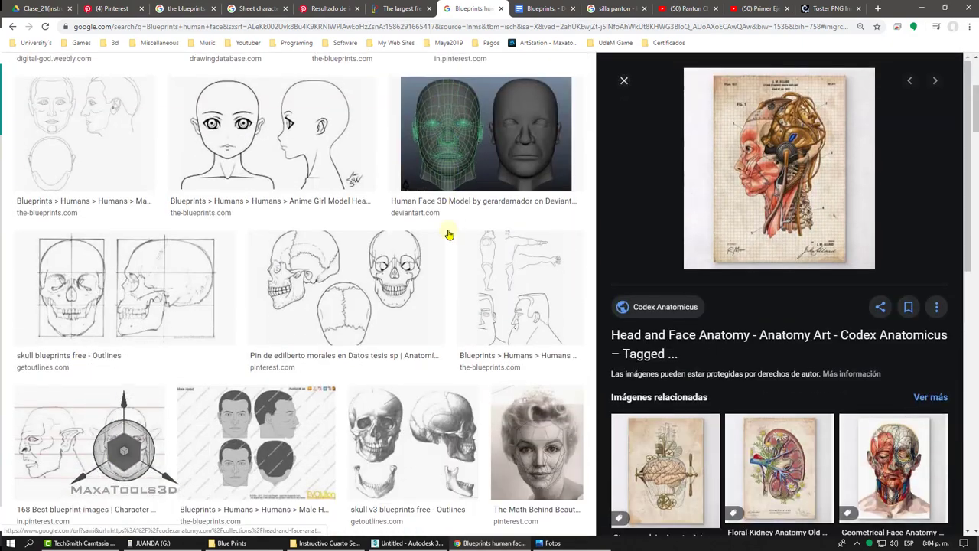
{"action": "left_click", "coordinate": [52, 287]}
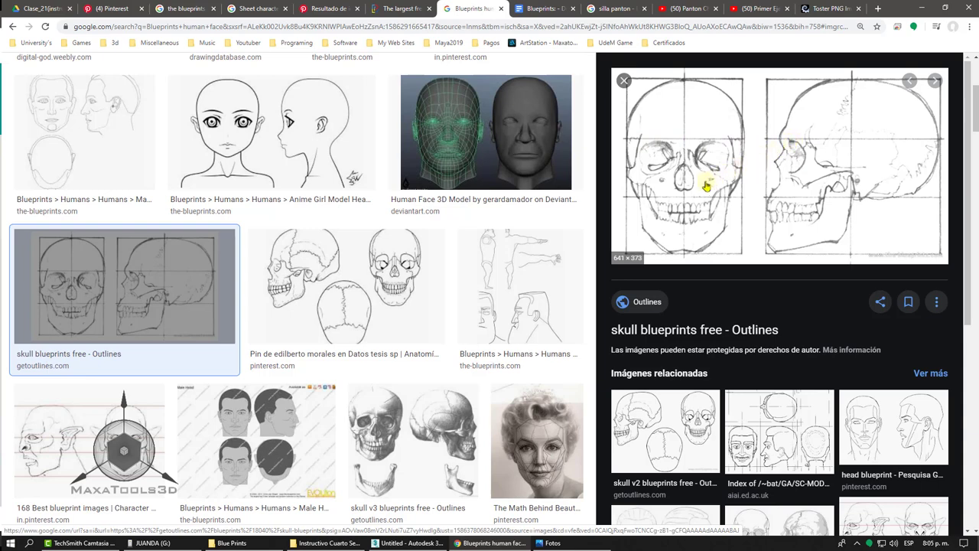
{"action": "scroll", "coordinate": [673, 200], "scroll_direction": "up", "scroll_amount": 3}
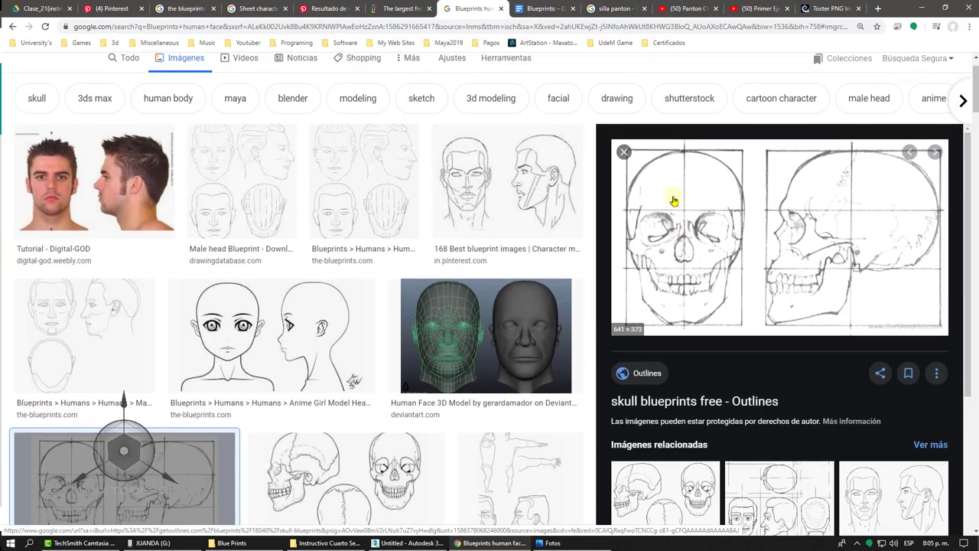
{"action": "left_click", "coordinate": [174, 8]}
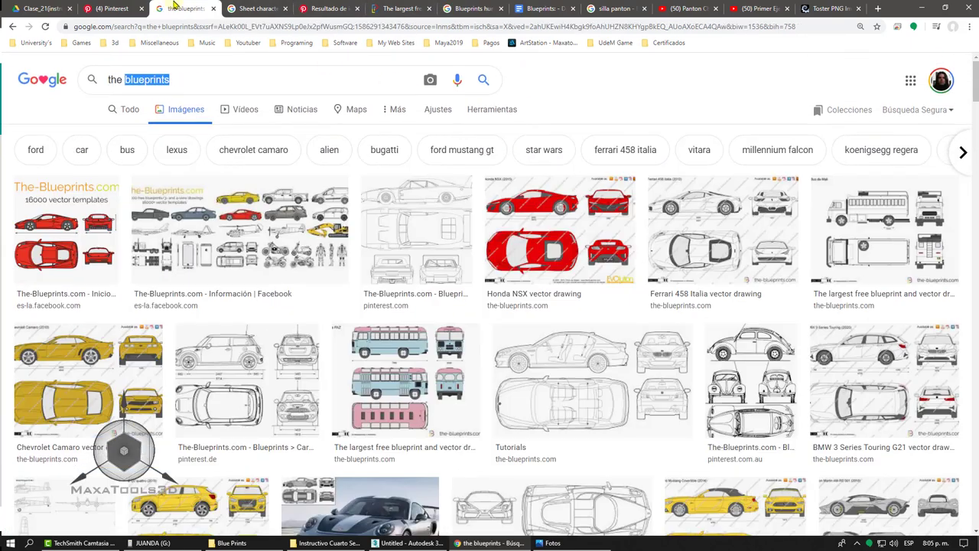
{"action": "left_click", "coordinate": [258, 8]}
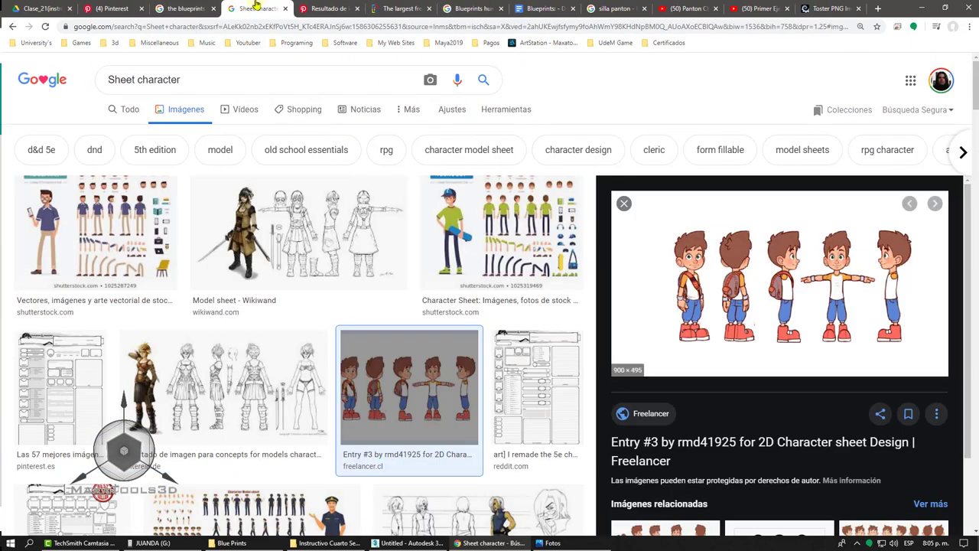
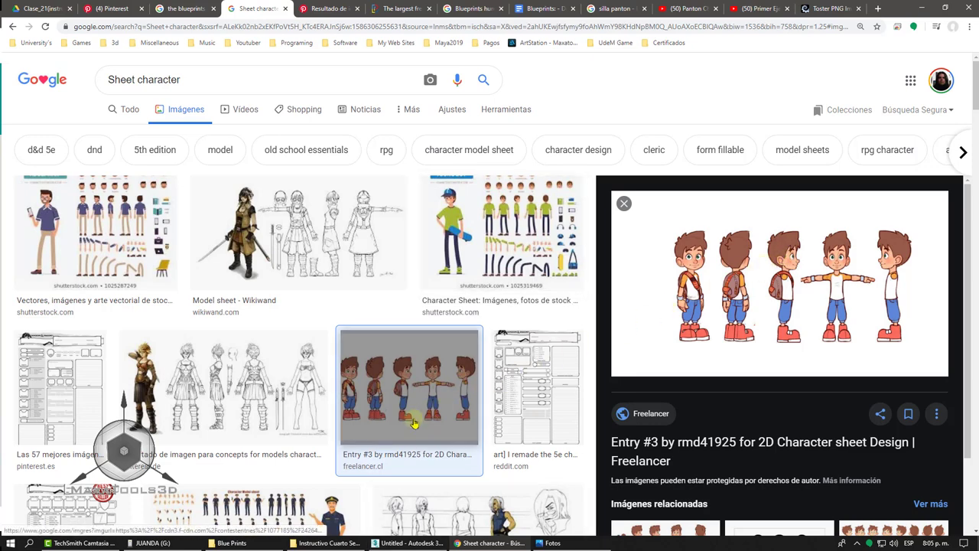
Browse the Pinterest character model sheet page
{"action": "scroll", "coordinate": [411, 421], "scroll_direction": "down", "scroll_amount": 1}
{"action": "scroll", "coordinate": [398, 368], "scroll_direction": "up", "scroll_amount": 1}
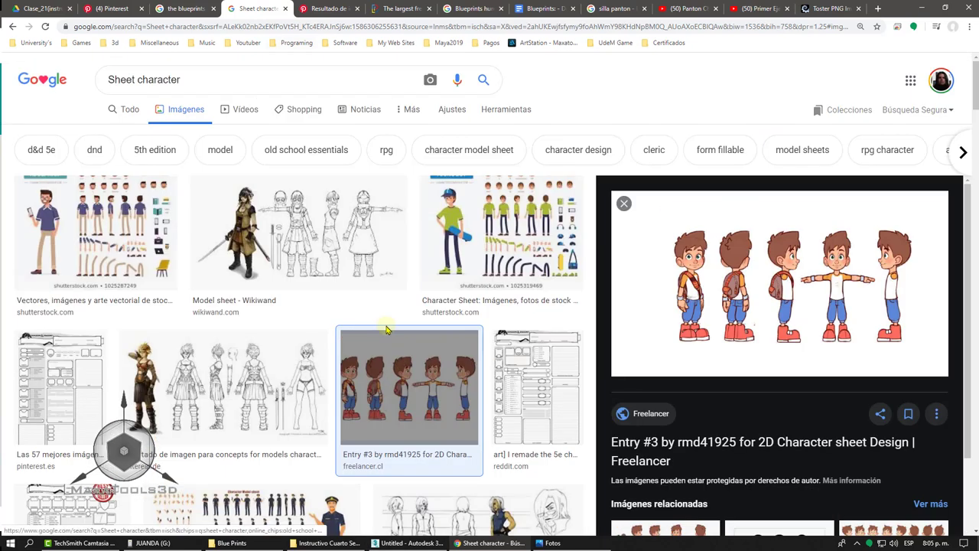
{"action": "left_click", "coordinate": [321, 9]}
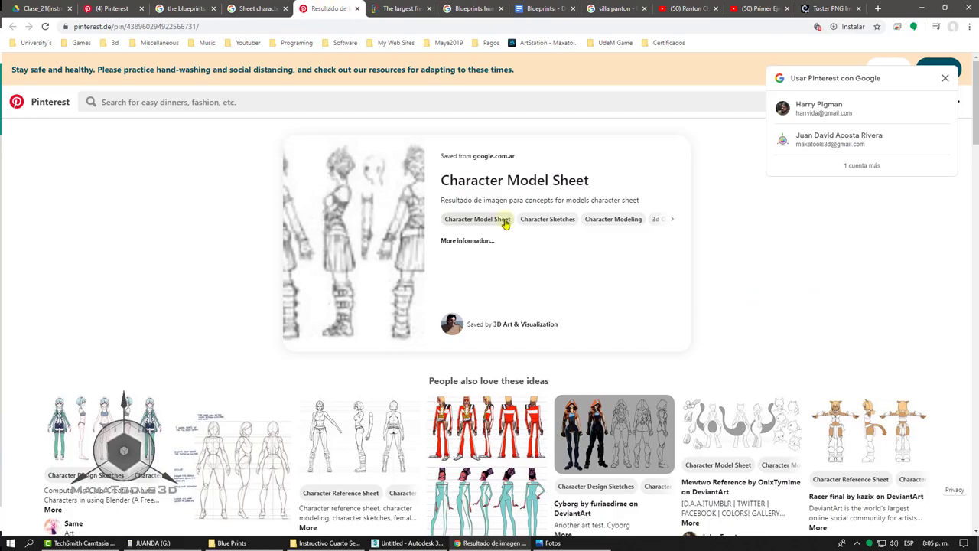
{"action": "scroll", "coordinate": [505, 226], "scroll_direction": "down", "scroll_amount": 5}
{"action": "scroll", "coordinate": [509, 228], "scroll_direction": "down", "scroll_amount": 2}
{"action": "scroll", "coordinate": [509, 228], "scroll_direction": "down", "scroll_amount": 2}
{"action": "scroll", "coordinate": [508, 228], "scroll_direction": "down", "scroll_amount": 3}
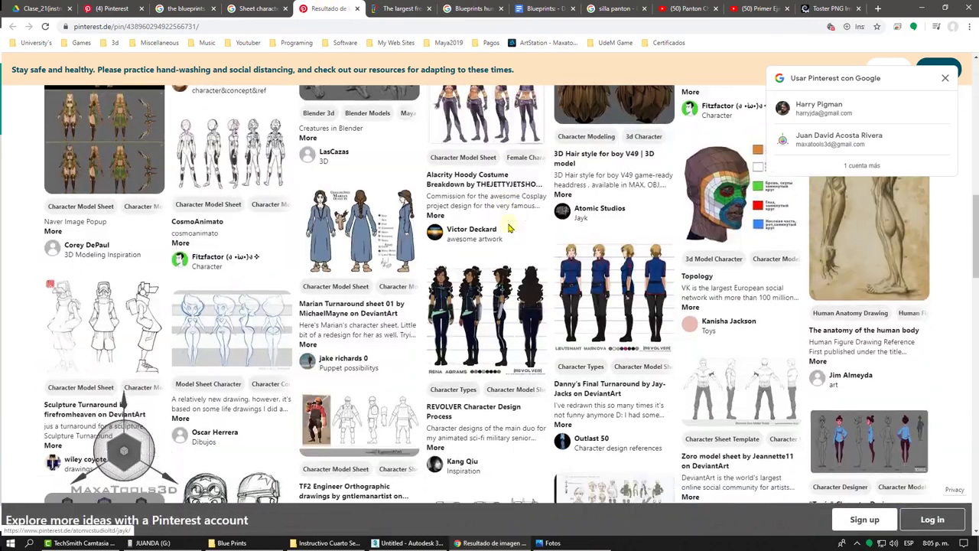
{"action": "scroll", "coordinate": [509, 228], "scroll_direction": "down", "scroll_amount": 3}
{"action": "scroll", "coordinate": [509, 228], "scroll_direction": "up", "scroll_amount": 2}
{"action": "scroll", "coordinate": [510, 227], "scroll_direction": "up", "scroll_amount": 2}
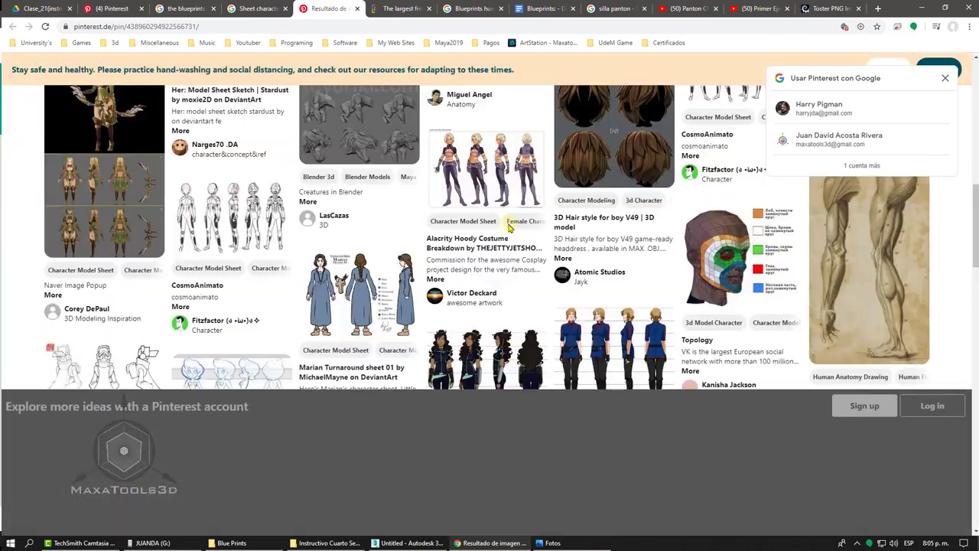
{"action": "scroll", "coordinate": [510, 227], "scroll_direction": "down", "scroll_amount": 2}
{"action": "scroll", "coordinate": [498, 222], "scroll_direction": "down", "scroll_amount": 2}
{"action": "scroll", "coordinate": [390, 192], "scroll_direction": "up", "scroll_amount": 4}
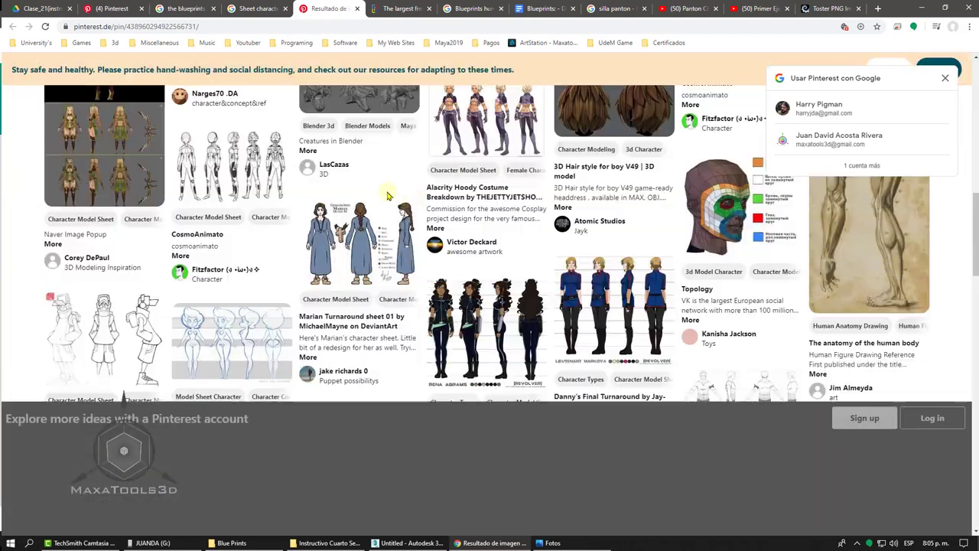
{"action": "scroll", "coordinate": [374, 191], "scroll_direction": "up", "scroll_amount": 3}
{"action": "scroll", "coordinate": [372, 192], "scroll_direction": "up", "scroll_amount": 4}
{"action": "scroll", "coordinate": [372, 192], "scroll_direction": "up", "scroll_amount": 2}
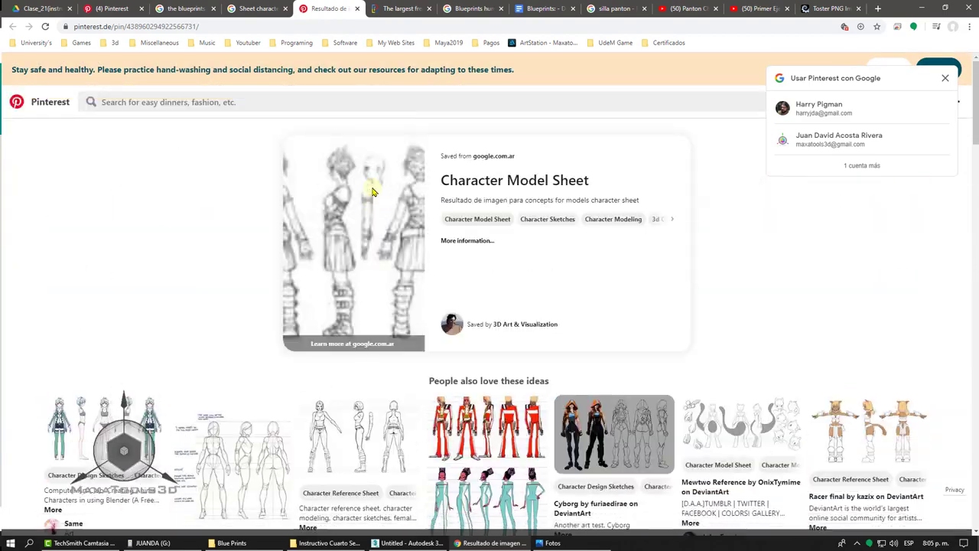
On the-blueprints.com, open the Bus de Mali vector drawing page
{"action": "left_click", "coordinate": [381, 8]}
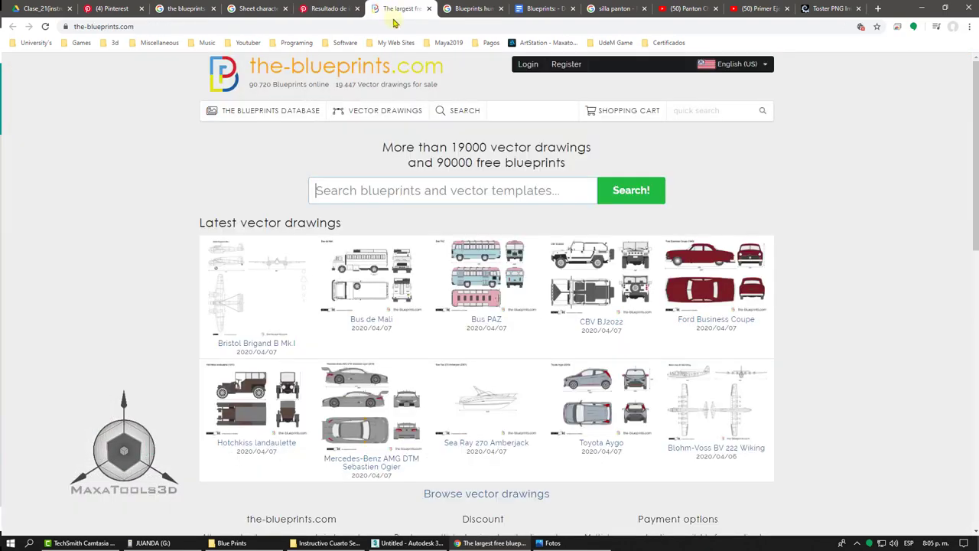
{"action": "scroll", "coordinate": [485, 173], "scroll_direction": "down", "scroll_amount": 1}
{"action": "scroll", "coordinate": [486, 173], "scroll_direction": "down", "scroll_amount": 3}
{"action": "scroll", "coordinate": [485, 173], "scroll_direction": "down", "scroll_amount": 3}
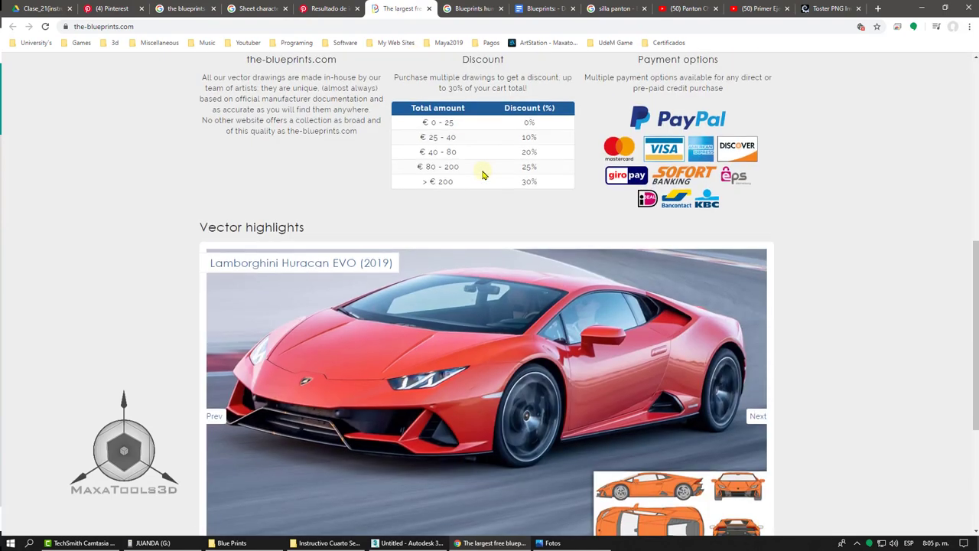
{"action": "scroll", "coordinate": [483, 175], "scroll_direction": "down", "scroll_amount": 3}
{"action": "scroll", "coordinate": [483, 175], "scroll_direction": "up", "scroll_amount": 3}
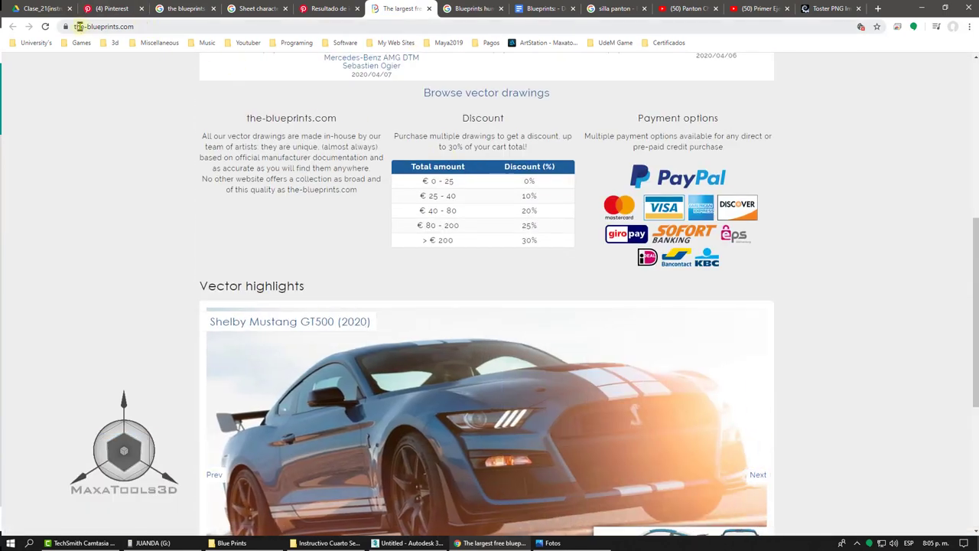
{"action": "scroll", "coordinate": [40, 29], "scroll_direction": "up", "scroll_amount": 5}
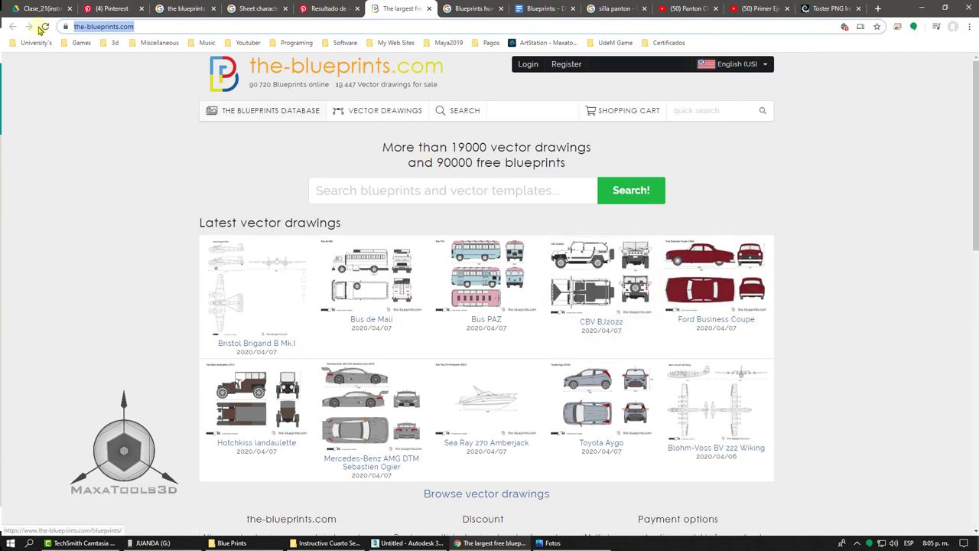
{"action": "left_click", "coordinate": [381, 263]}
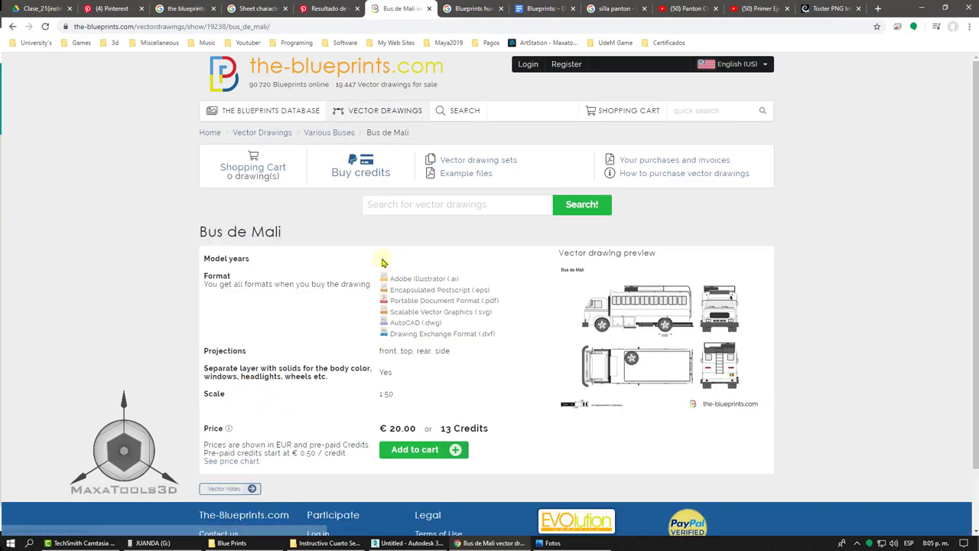
Go to the Blueprints human face image results and preview the Old cowboy blueprint
{"action": "left_click", "coordinate": [454, 6]}
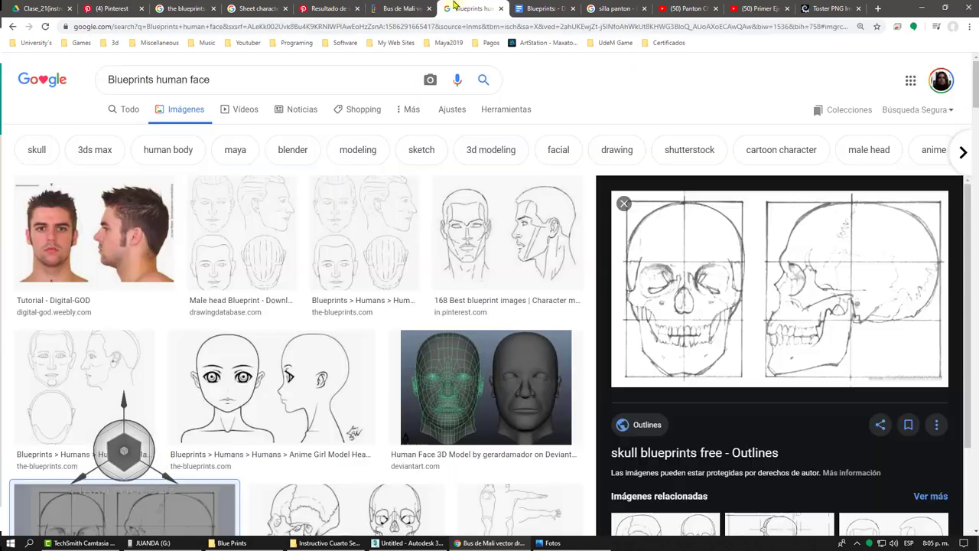
{"action": "scroll", "coordinate": [401, 211], "scroll_direction": "down", "scroll_amount": 3}
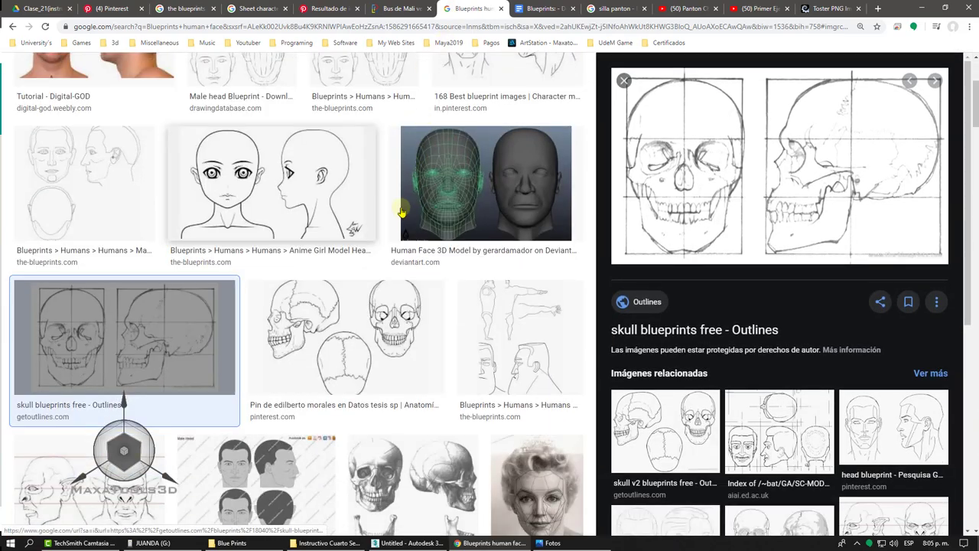
{"action": "scroll", "coordinate": [401, 211], "scroll_direction": "down", "scroll_amount": 2}
{"action": "scroll", "coordinate": [397, 223], "scroll_direction": "down", "scroll_amount": 3}
{"action": "scroll", "coordinate": [397, 222], "scroll_direction": "down", "scroll_amount": 3}
{"action": "scroll", "coordinate": [398, 222], "scroll_direction": "up", "scroll_amount": 3}
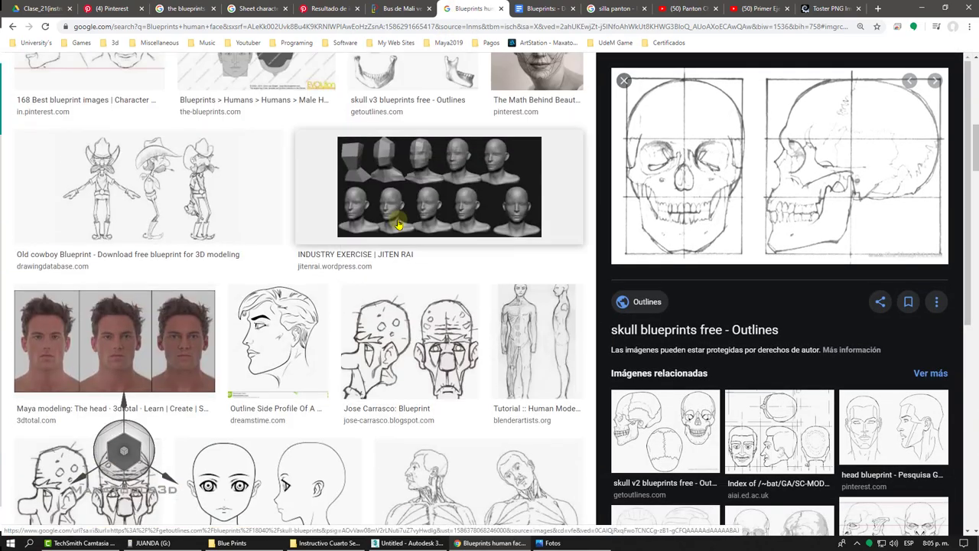
{"action": "scroll", "coordinate": [398, 222], "scroll_direction": "up", "scroll_amount": 1}
{"action": "left_click", "coordinate": [248, 234]}
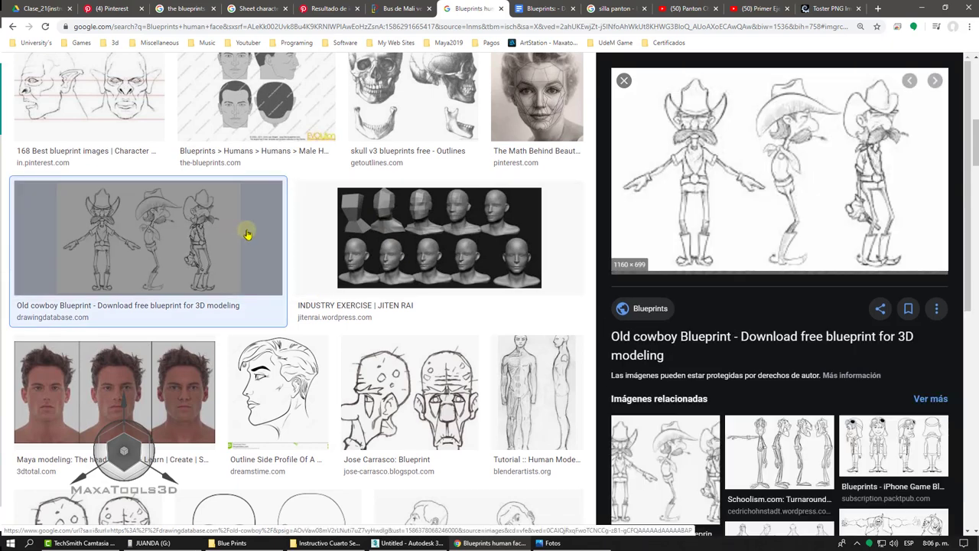
Preview the Maya modeling head photo and a related front and side head photo
{"action": "scroll", "coordinate": [514, 225], "scroll_direction": "down", "scroll_amount": 2}
{"action": "scroll", "coordinate": [510, 227], "scroll_direction": "down", "scroll_amount": 3}
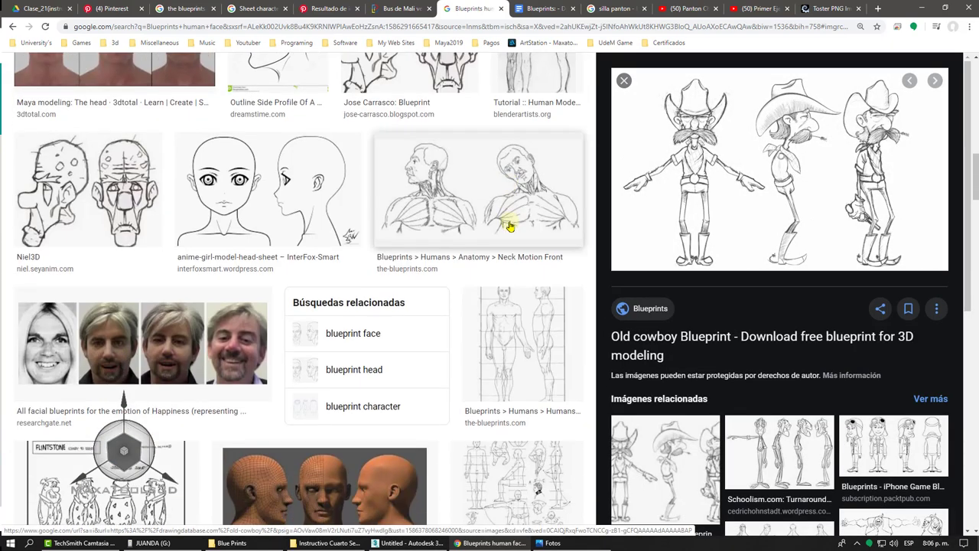
{"action": "scroll", "coordinate": [510, 226], "scroll_direction": "down", "scroll_amount": 2}
{"action": "scroll", "coordinate": [511, 227], "scroll_direction": "down", "scroll_amount": 2}
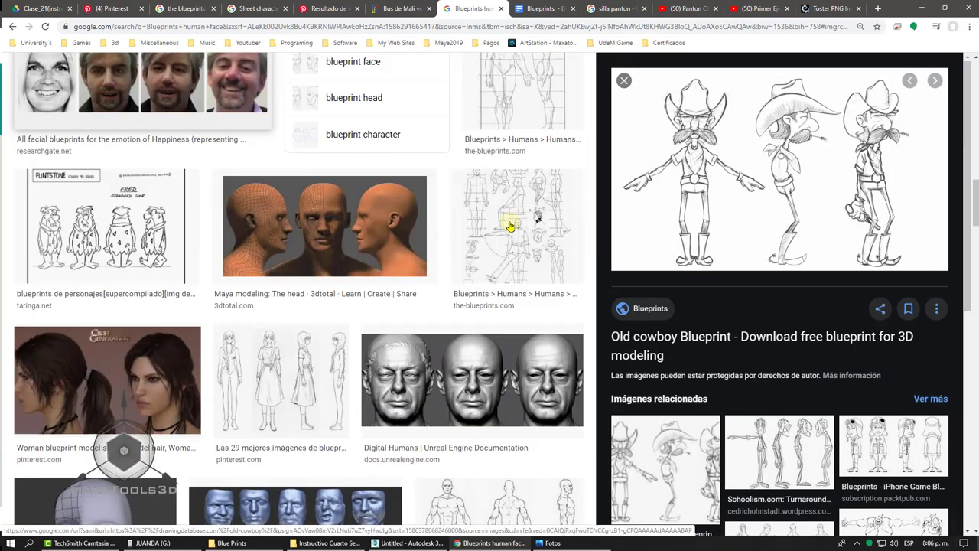
{"action": "scroll", "coordinate": [510, 226], "scroll_direction": "down", "scroll_amount": 1}
{"action": "scroll", "coordinate": [429, 199], "scroll_direction": "down", "scroll_amount": 3}
{"action": "scroll", "coordinate": [344, 253], "scroll_direction": "down", "scroll_amount": 2}
{"action": "scroll", "coordinate": [279, 292], "scroll_direction": "up", "scroll_amount": 2}
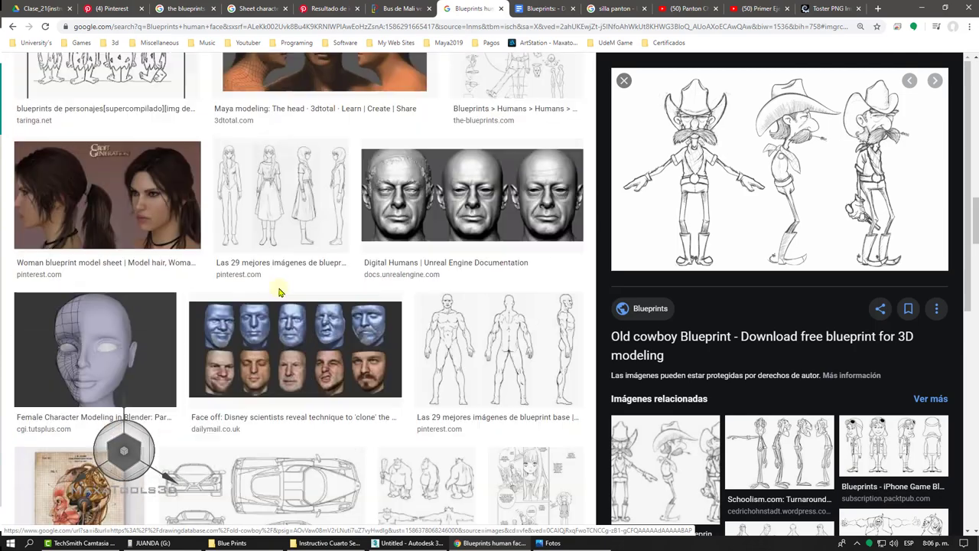
{"action": "scroll", "coordinate": [279, 292], "scroll_direction": "up", "scroll_amount": 3}
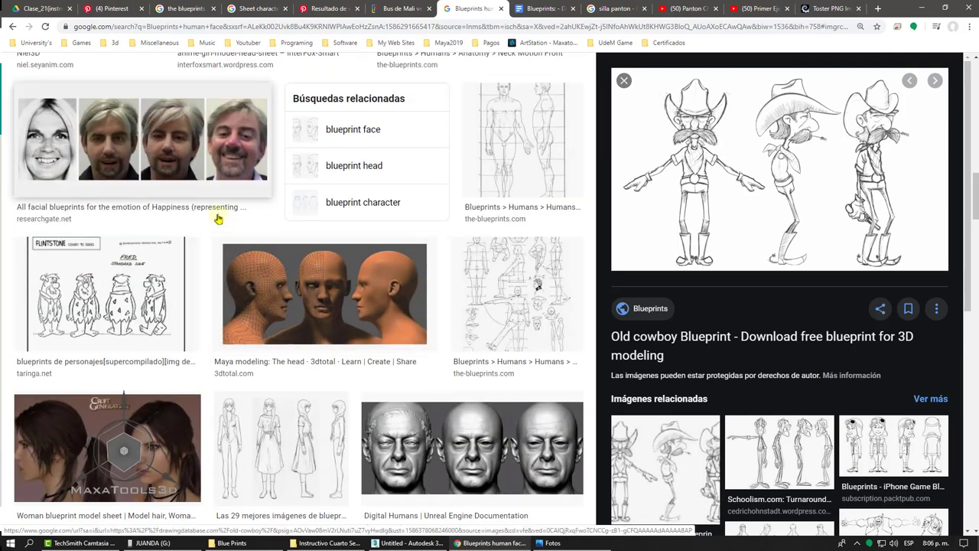
{"action": "scroll", "coordinate": [190, 184], "scroll_direction": "up", "scroll_amount": 3}
{"action": "scroll", "coordinate": [189, 183], "scroll_direction": "up", "scroll_amount": 3}
{"action": "left_click", "coordinate": [140, 333]}
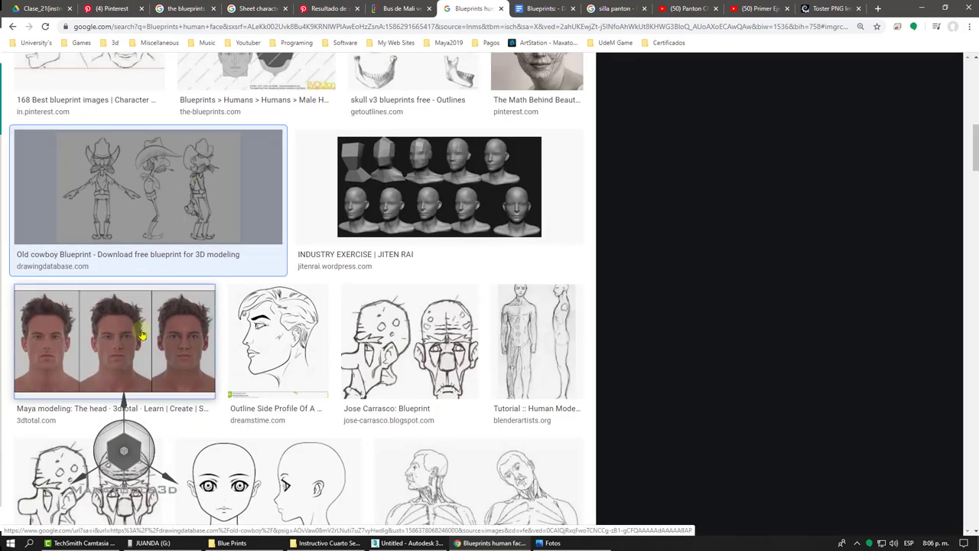
{"action": "scroll", "coordinate": [765, 306], "scroll_direction": "down", "scroll_amount": 1}
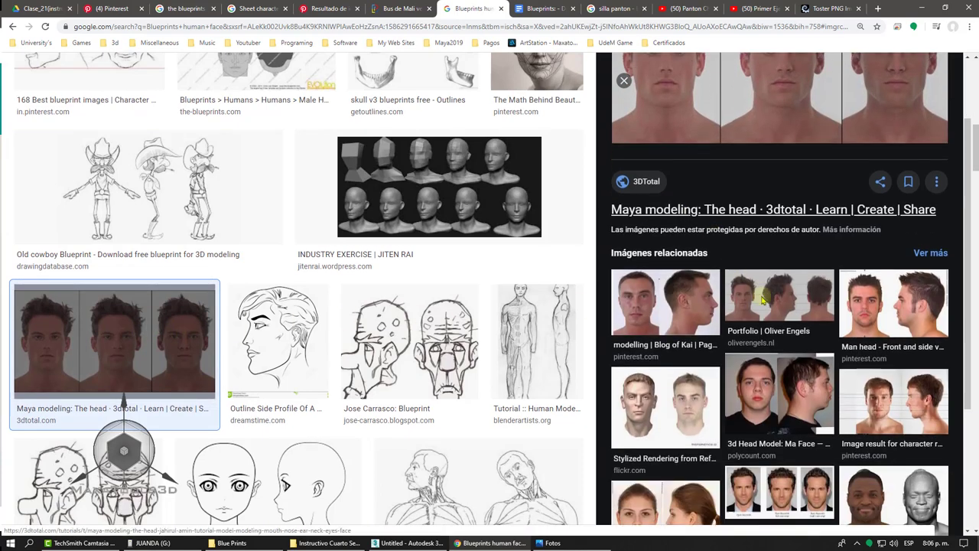
{"action": "left_click", "coordinate": [785, 300]}
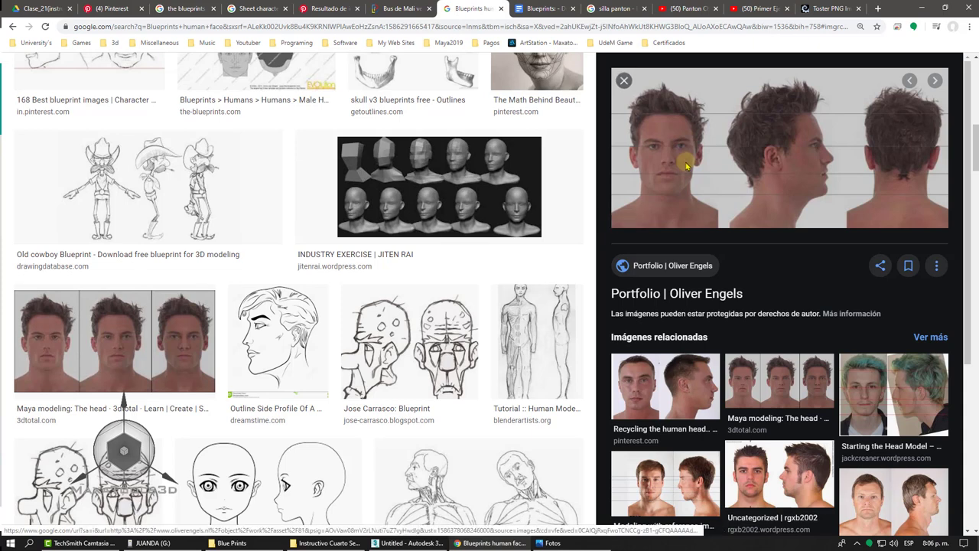
Preview the Human Face 3D Model image
{"action": "scroll", "coordinate": [619, 74], "scroll_direction": "down", "scroll_amount": 3}
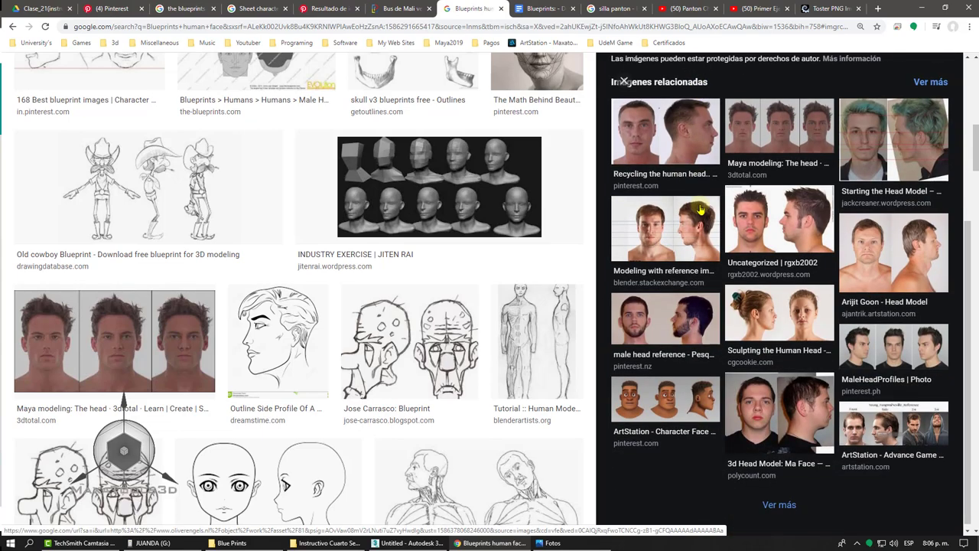
{"action": "scroll", "coordinate": [619, 74], "scroll_direction": "up", "scroll_amount": 3}
{"action": "scroll", "coordinate": [497, 247], "scroll_direction": "up", "scroll_amount": 2}
{"action": "scroll", "coordinate": [494, 276], "scroll_direction": "up", "scroll_amount": 2}
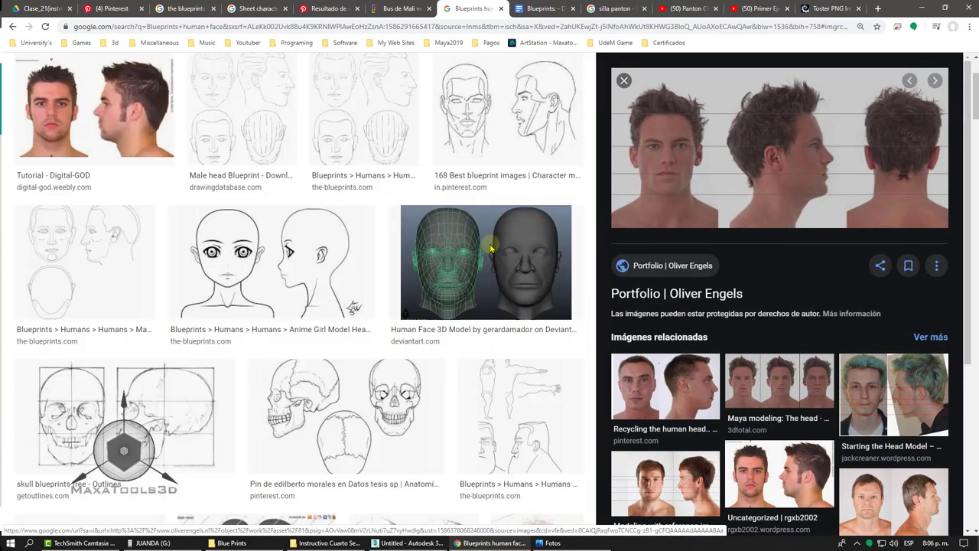
{"action": "scroll", "coordinate": [490, 298], "scroll_direction": "up", "scroll_amount": 2}
{"action": "left_click", "coordinate": [490, 306]}
{"action": "mouse_move", "coordinate": [779, 184]}
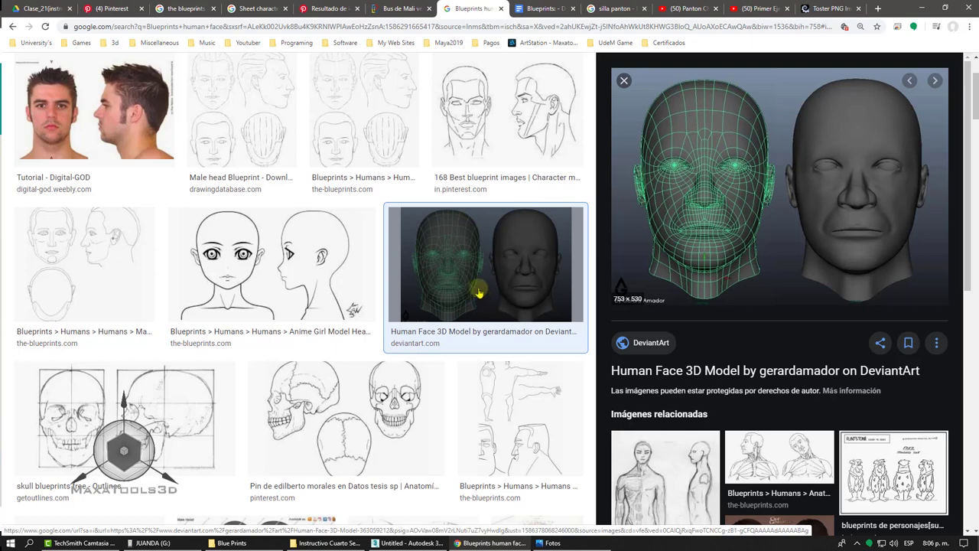
{"action": "scroll", "coordinate": [433, 231], "scroll_direction": "up", "scroll_amount": 2}
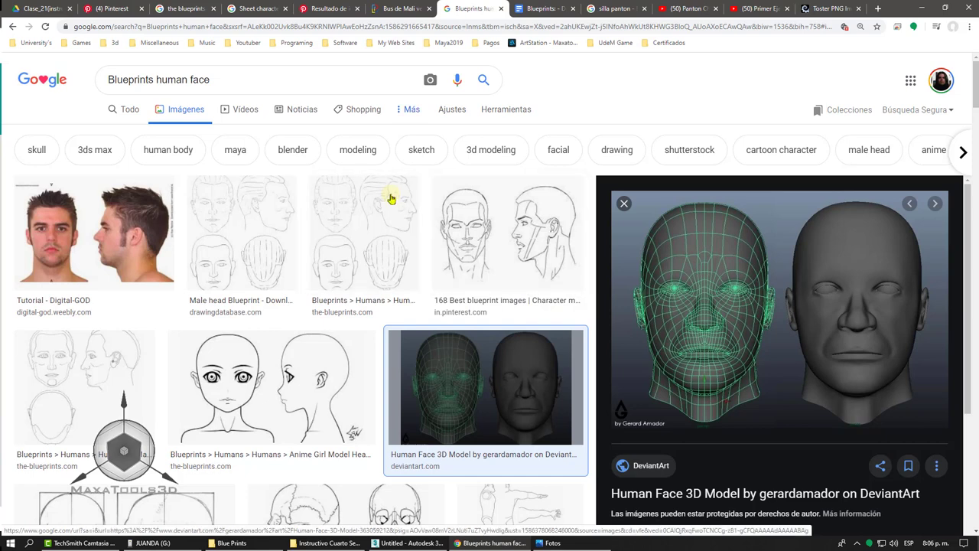
Check the notes, silla panton and Panton Chair tabs, then bring up the Blue Prints folder
{"action": "left_click", "coordinate": [544, 10]}
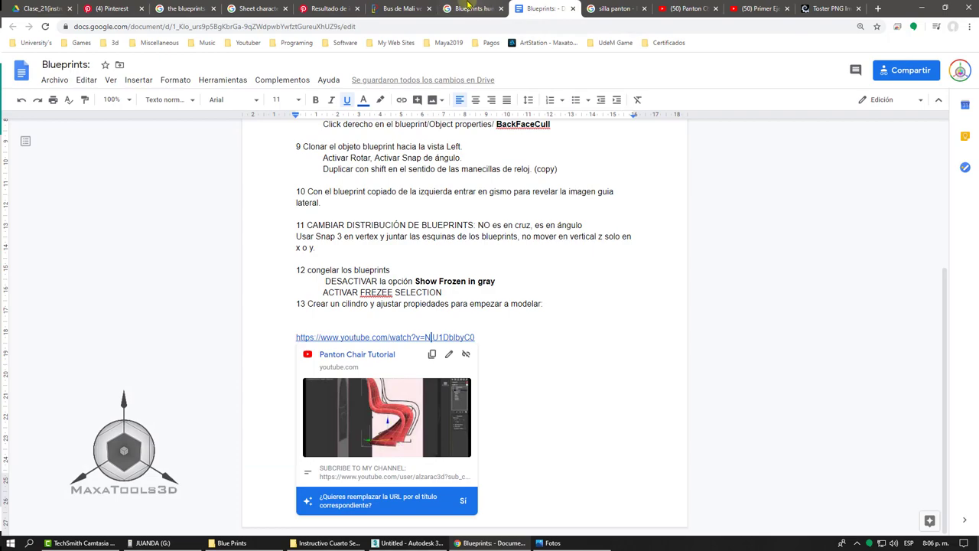
{"action": "left_click", "coordinate": [468, 6]}
{"action": "left_click", "coordinate": [612, 11]}
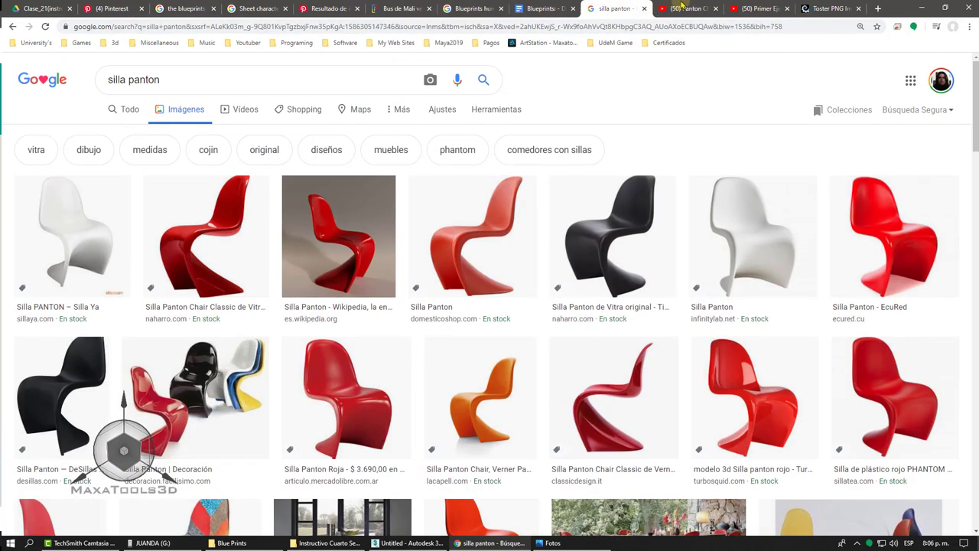
{"action": "left_click", "coordinate": [684, 9]}
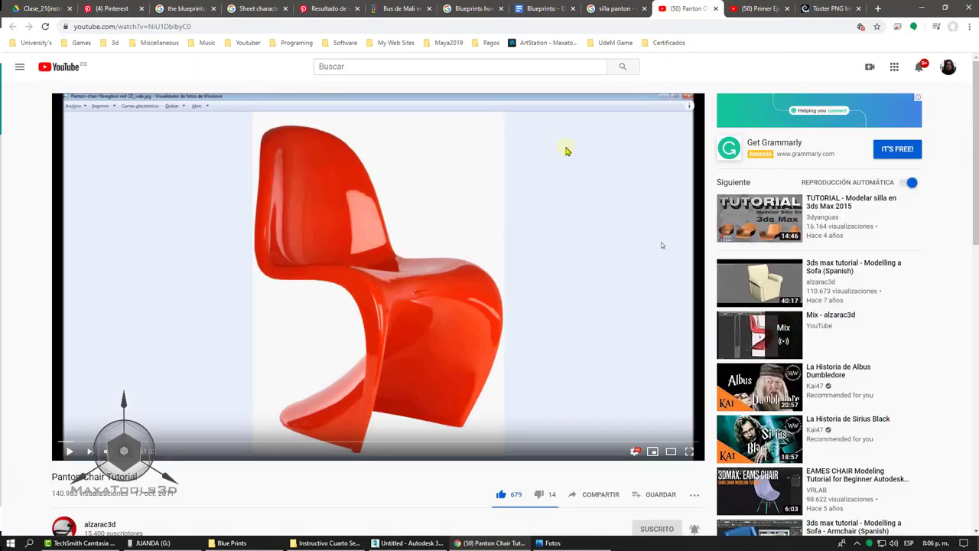
{"action": "left_click", "coordinate": [256, 542]}
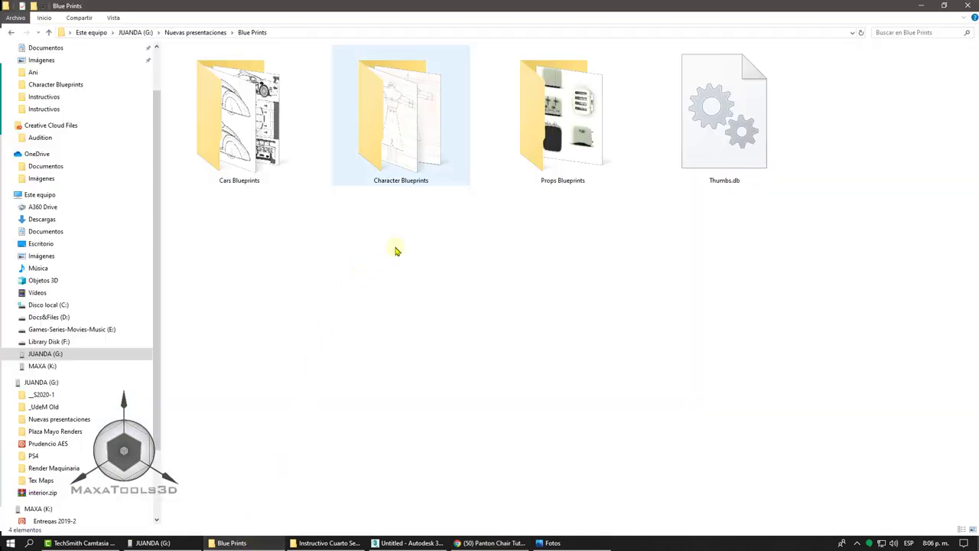
In Props Blueprints, view the 3D_mOLIER and Masuza toaster reference images in Photos
{"action": "double_click", "coordinate": [562, 115]}
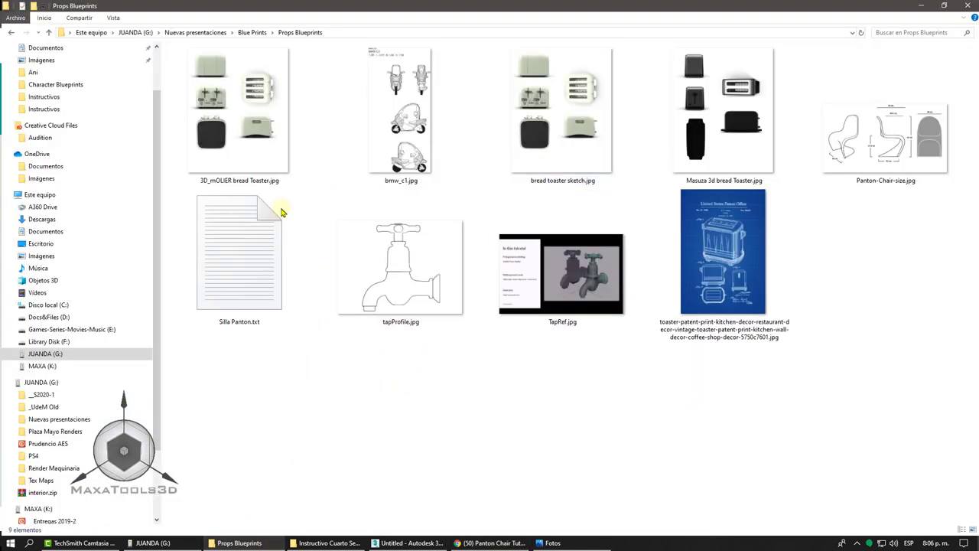
{"action": "left_click", "coordinate": [226, 122]}
{"action": "double_click", "coordinate": [227, 122]}
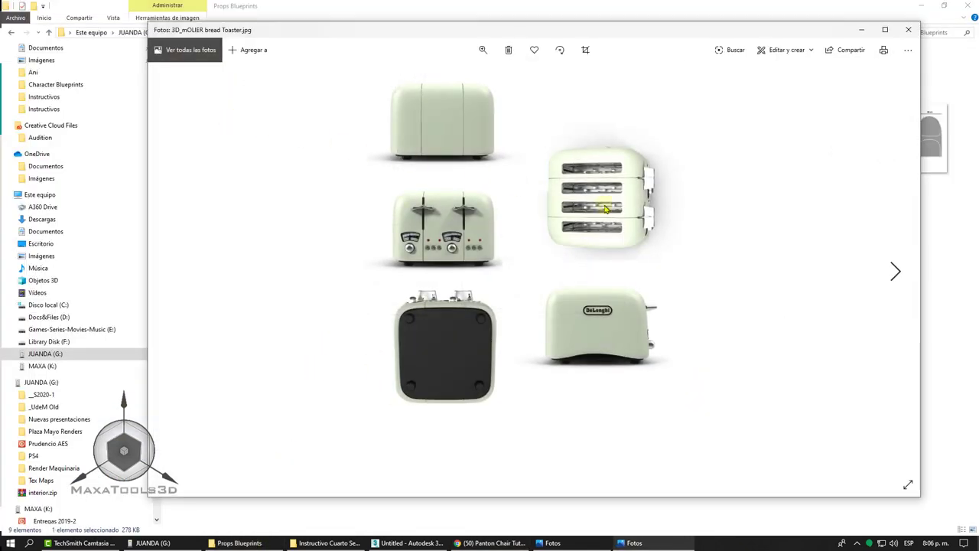
{"action": "key", "text": "Right"}
{"action": "key", "text": "Right"}
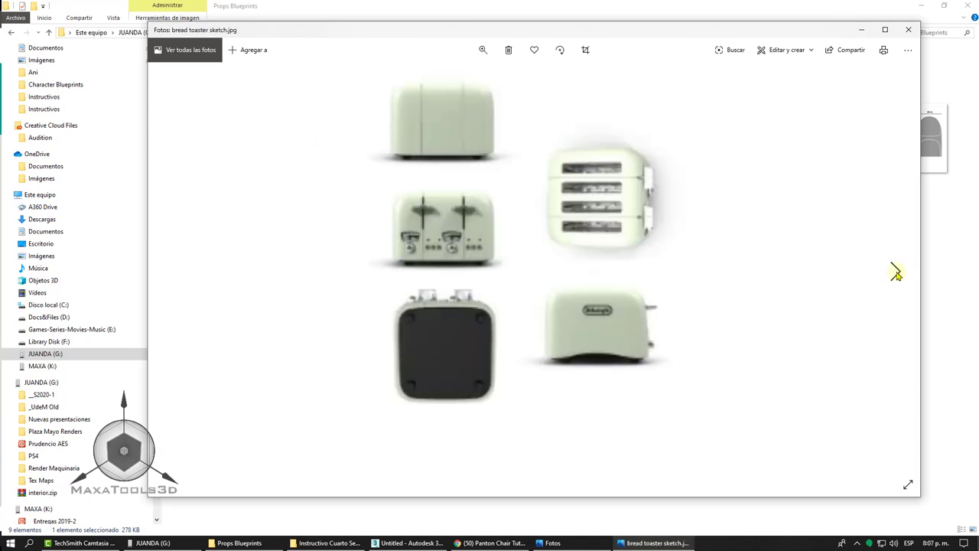
{"action": "left_click", "coordinate": [896, 274]}
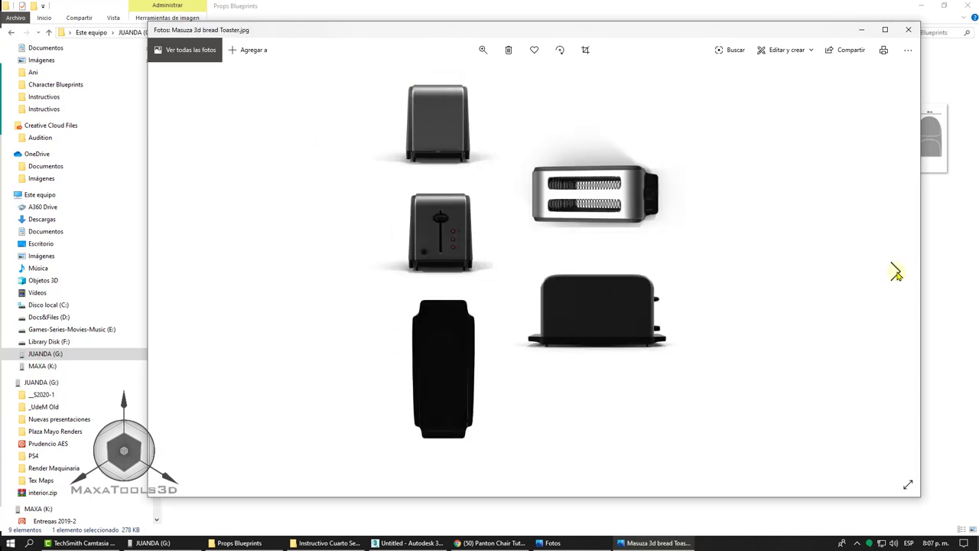
{"action": "left_click", "coordinate": [896, 273]}
{"action": "left_click", "coordinate": [181, 276]}
Minimize the image viewer and return to the PixelSquid toaster page in Chrome
{"action": "left_click", "coordinate": [858, 32]}
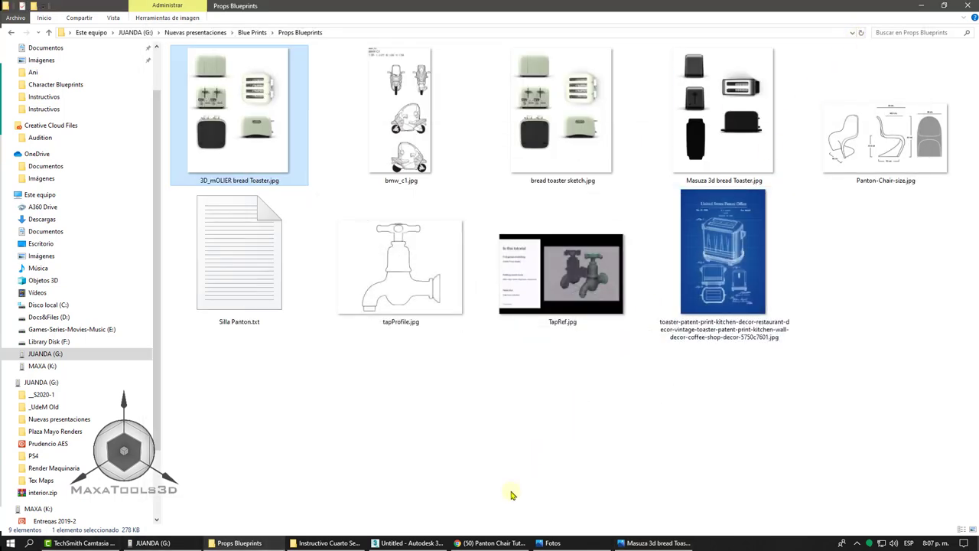
{"action": "left_click", "coordinate": [489, 542]}
{"action": "left_click", "coordinate": [832, 9]}
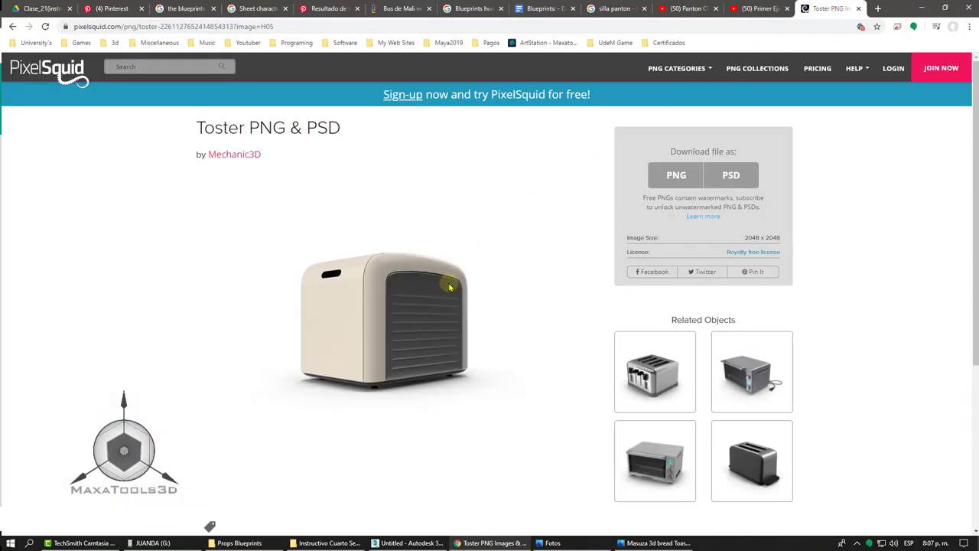
Rotate the PixelSquid toaster through front, top-slot, bottom-back and front-left views
{"action": "mouse_move", "coordinate": [388, 305]}
{"action": "left_mouse_down"}
{"action": "mouse_move", "coordinate": [449, 317]}
{"action": "mouse_move", "coordinate": [393, 271]}
{"action": "mouse_move", "coordinate": [388, 285]}
{"action": "mouse_move", "coordinate": [398, 266]}
{"action": "mouse_move", "coordinate": [383, 324]}
{"action": "mouse_move", "coordinate": [367, 324]}
{"action": "mouse_move", "coordinate": [383, 219]}
{"action": "mouse_move", "coordinate": [383, 278]}
{"action": "mouse_move", "coordinate": [397, 263]}
{"action": "mouse_move", "coordinate": [328, 284]}
{"action": "mouse_move", "coordinate": [418, 299]}
{"action": "mouse_move", "coordinate": [389, 359]}
{"action": "mouse_move", "coordinate": [378, 299]}
{"action": "mouse_move", "coordinate": [386, 289]}
{"action": "mouse_move", "coordinate": [374, 301]}
{"action": "mouse_move", "coordinate": [375, 291]}
{"action": "left_mouse_up"}
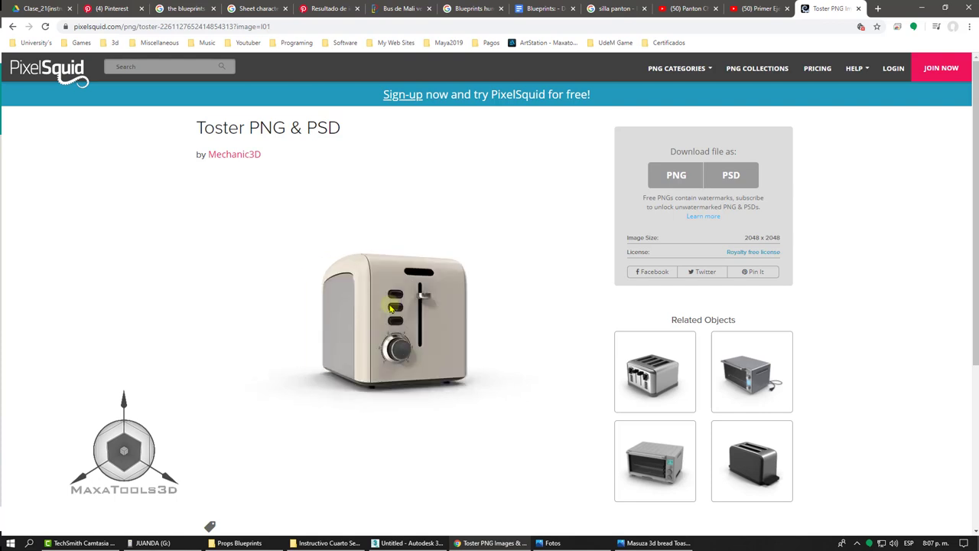
{"action": "left_click_drag", "start_coordinate": [390, 308], "coordinate": [389, 320]}
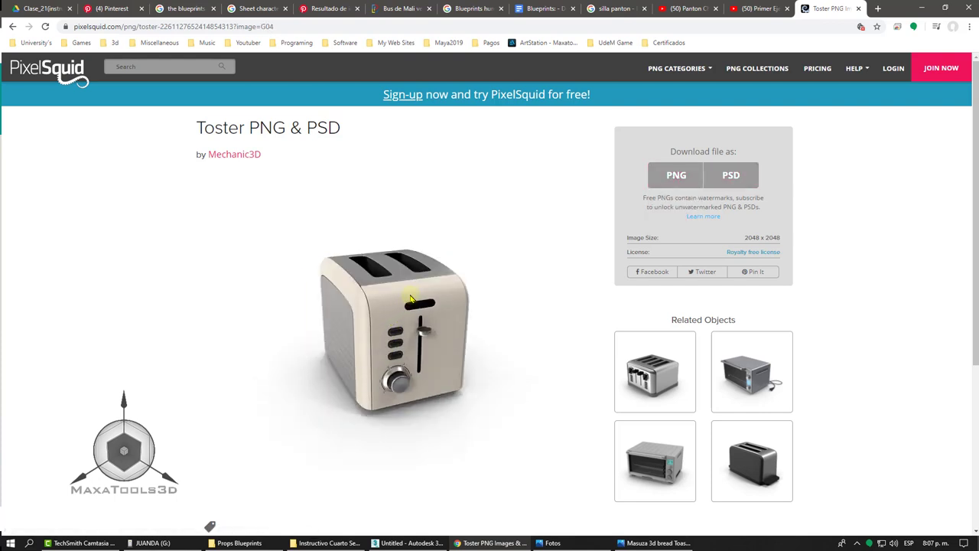
{"action": "mouse_move", "coordinate": [409, 306]}
{"action": "left_mouse_down"}
{"action": "mouse_move", "coordinate": [440, 320]}
{"action": "mouse_move", "coordinate": [339, 329]}
{"action": "mouse_move", "coordinate": [363, 357]}
{"action": "left_mouse_up"}
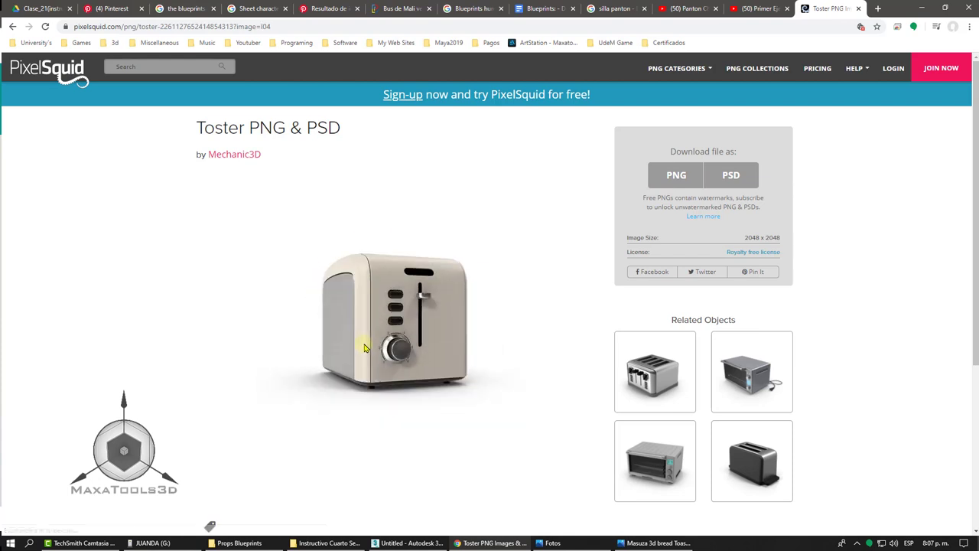
{"action": "mouse_move", "coordinate": [364, 348]}
{"action": "left_mouse_down"}
{"action": "mouse_move", "coordinate": [346, 345]}
{"action": "mouse_move", "coordinate": [357, 282]}
{"action": "mouse_move", "coordinate": [365, 348]}
{"action": "mouse_move", "coordinate": [346, 346]}
{"action": "left_mouse_up"}
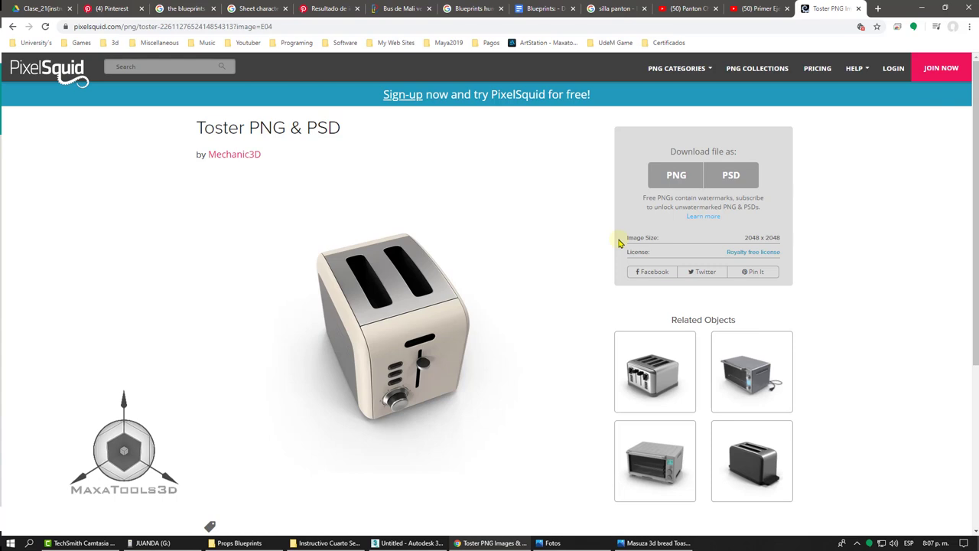
Open Blueprints Pack.max from recent files and sort the Scene Explorer by layer
{"action": "left_click", "coordinate": [414, 543]}
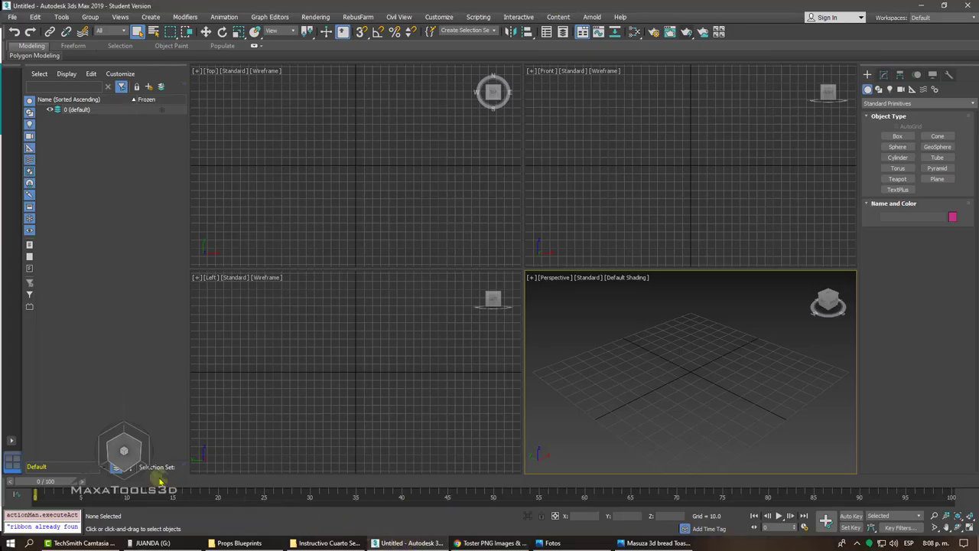
{"action": "left_click", "coordinate": [13, 17]}
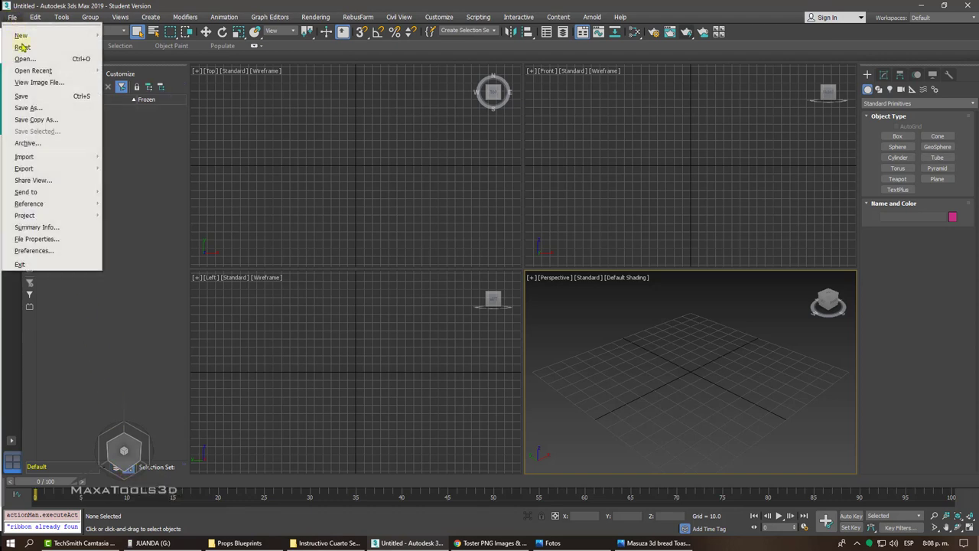
{"action": "mouse_move", "coordinate": [33, 71]}
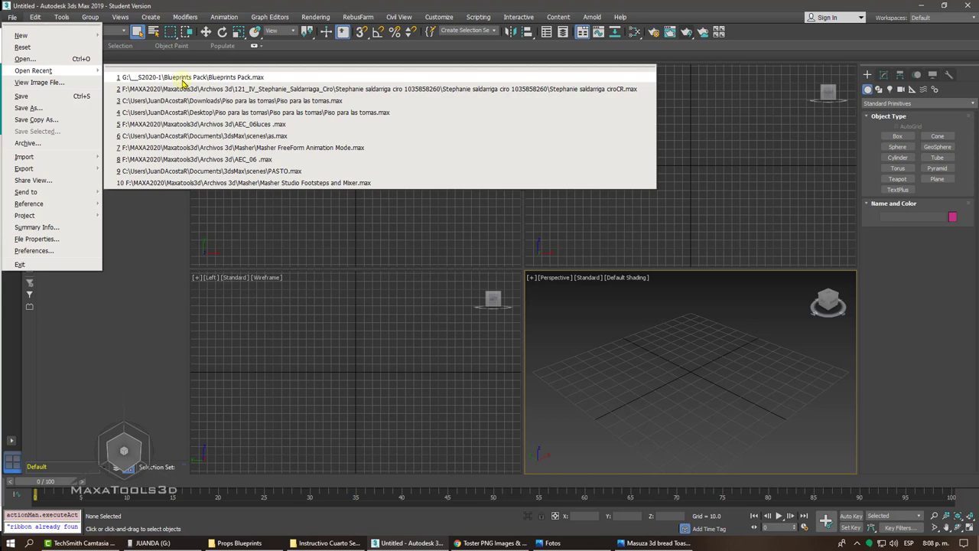
{"action": "left_click", "coordinate": [184, 79]}
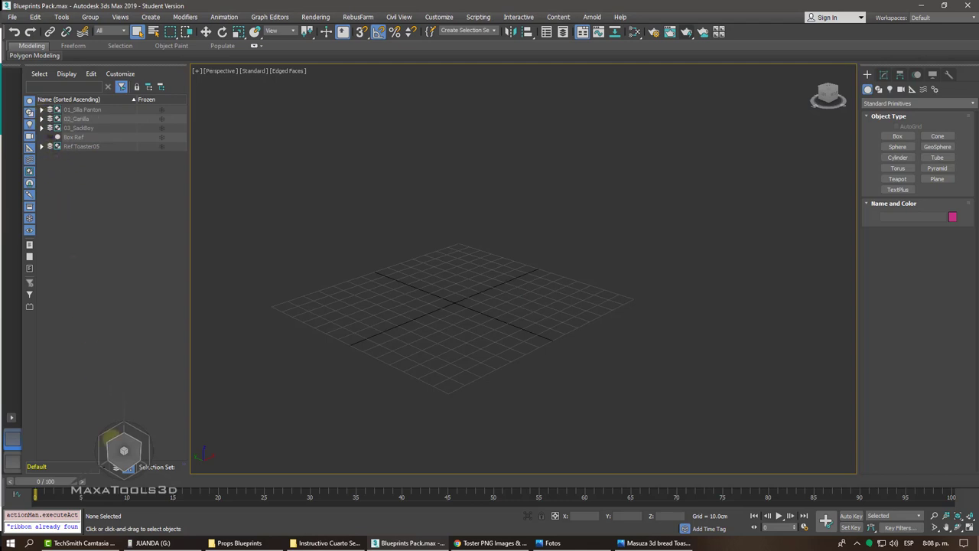
{"action": "left_click", "coordinate": [117, 468]}
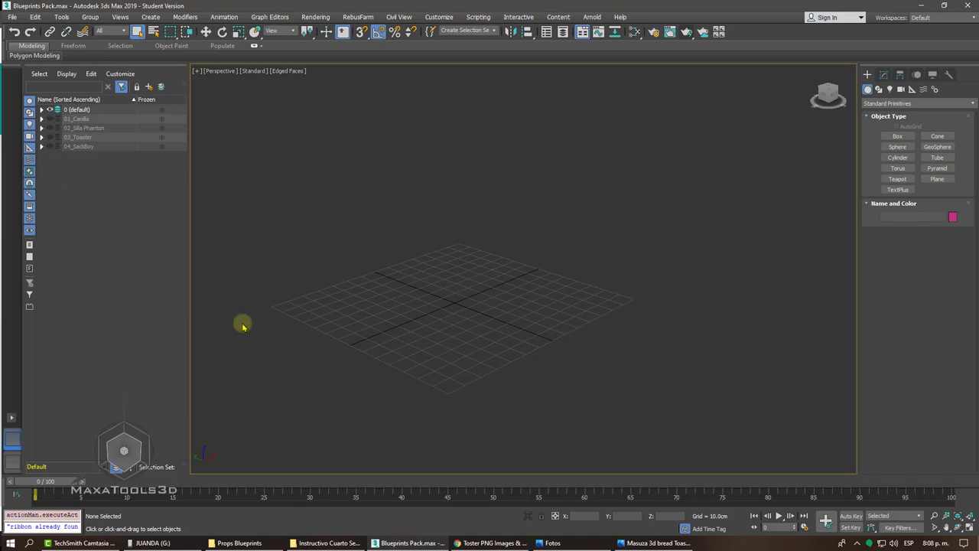
{"action": "left_click", "coordinate": [486, 543]}
{"action": "left_click", "coordinate": [180, 7]}
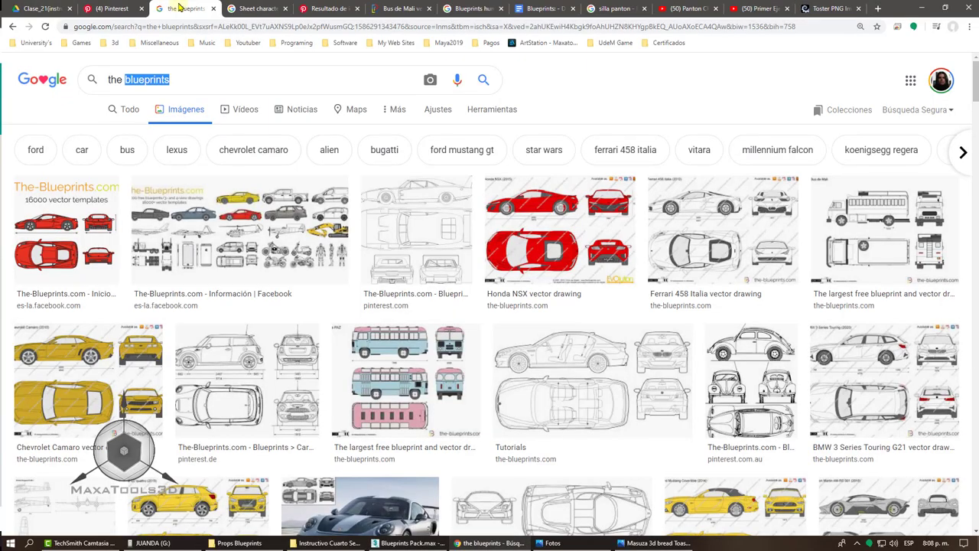
{"action": "left_click", "coordinate": [237, 8]}
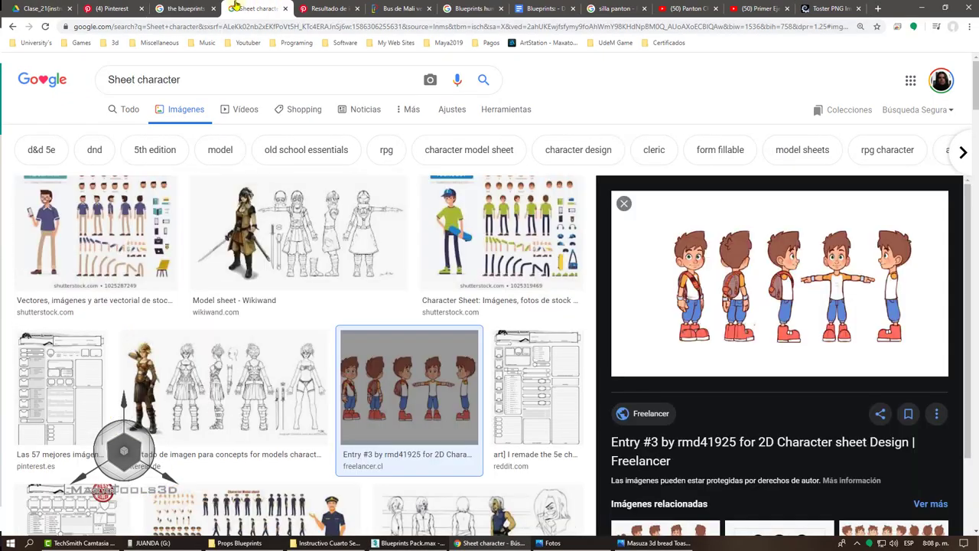
{"action": "left_click", "coordinate": [186, 7]}
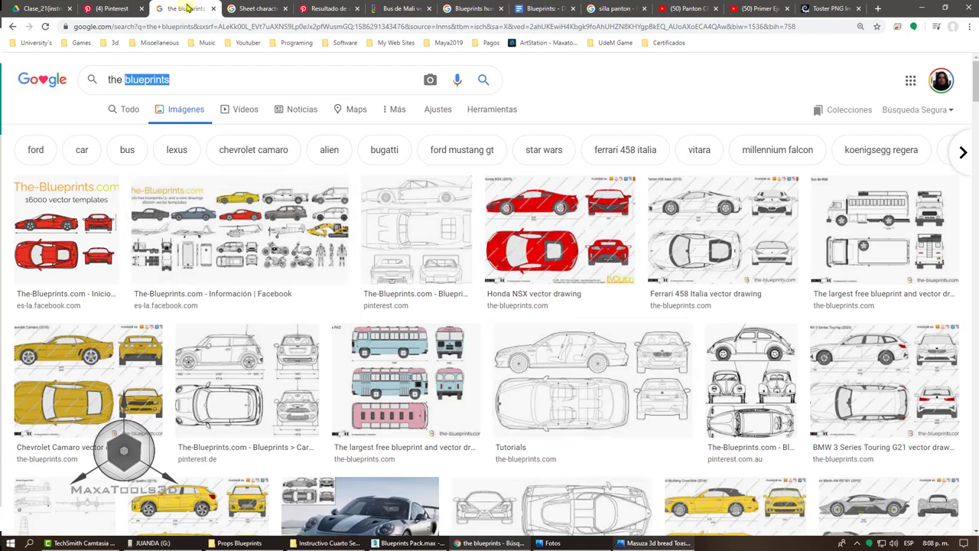
{"action": "left_click", "coordinate": [408, 544]}
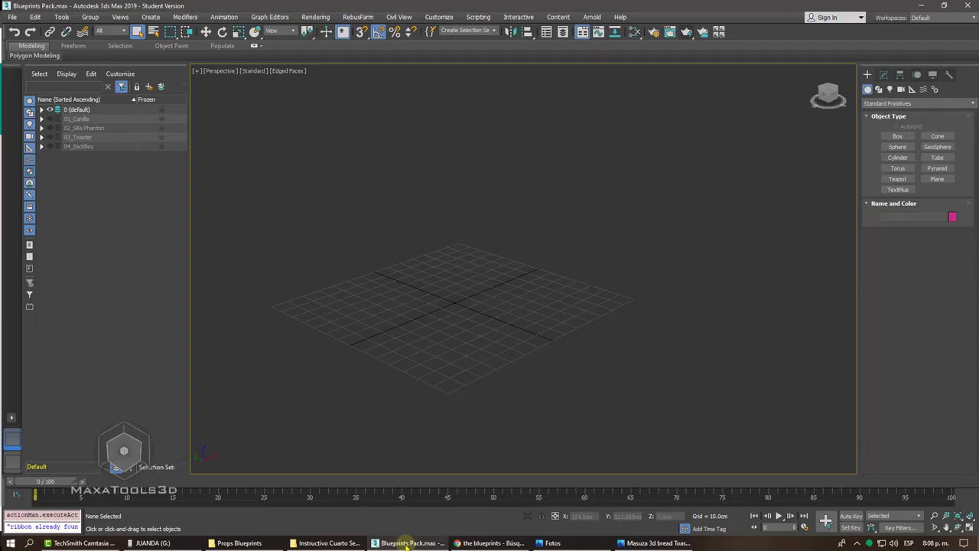
Show the 03_Toaster layer and frame its reference planes
{"action": "left_click", "coordinate": [49, 137]}
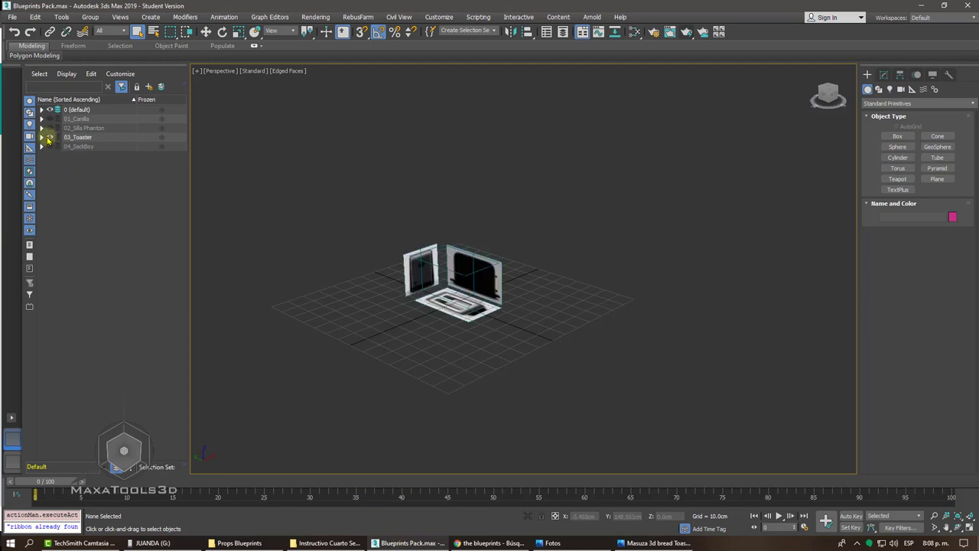
{"action": "double_click", "coordinate": [49, 137]}
{"action": "key", "text": "z"}
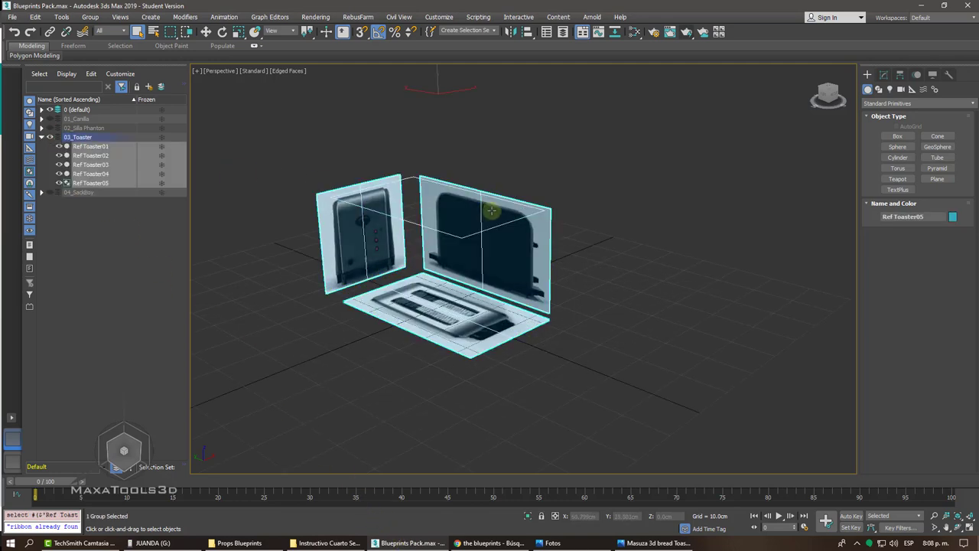
{"action": "mouse_move", "coordinate": [490, 211]}
{"action": "middle_mouse_down", "text": "alt"}
{"action": "mouse_move", "coordinate": [566, 222]}
{"action": "mouse_move", "coordinate": [729, 180]}
{"action": "middle_mouse_up", "text": "alt"}
{"action": "left_click", "coordinate": [569, 226]}
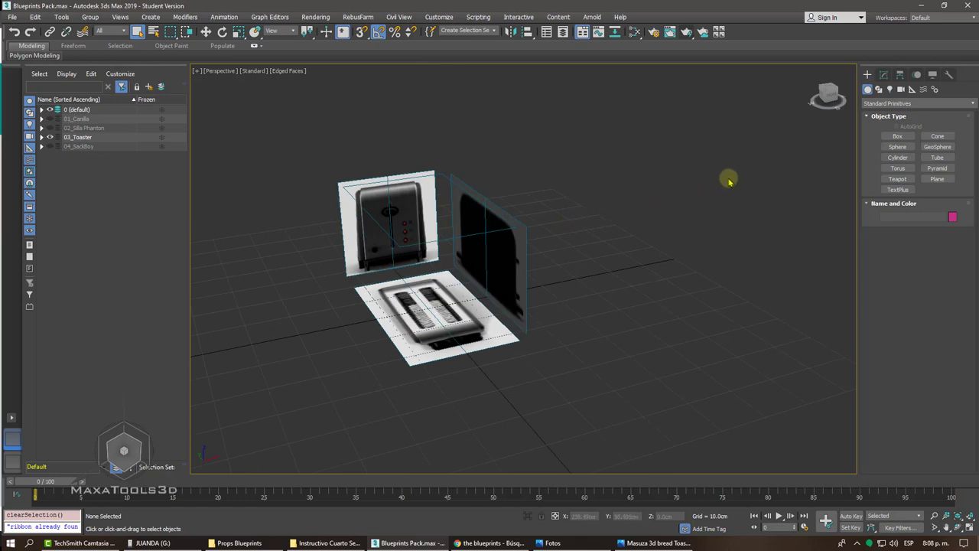
Draw a box over the toaster's base reference and view it from the front
{"action": "left_click", "coordinate": [893, 136]}
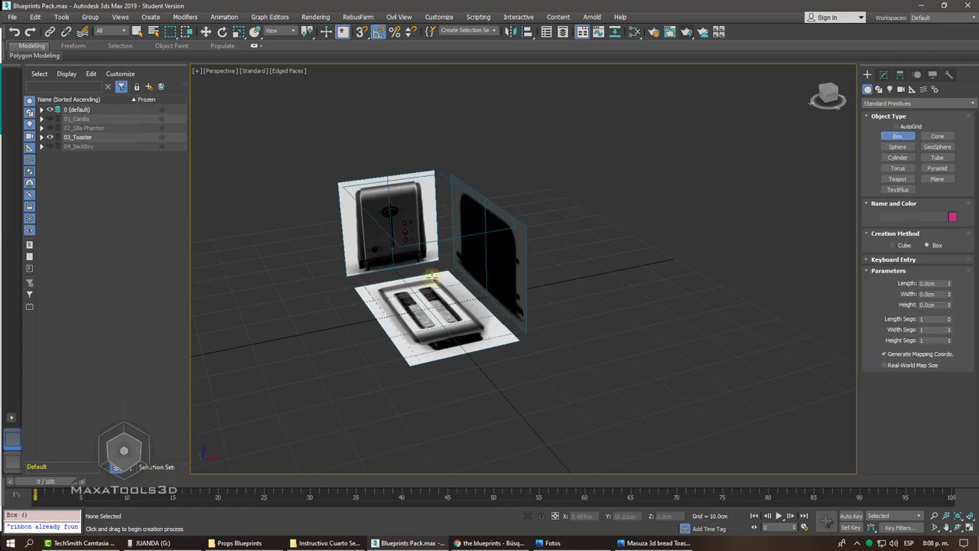
{"action": "left_click_drag", "start_coordinate": [432, 277], "coordinate": [420, 346]}
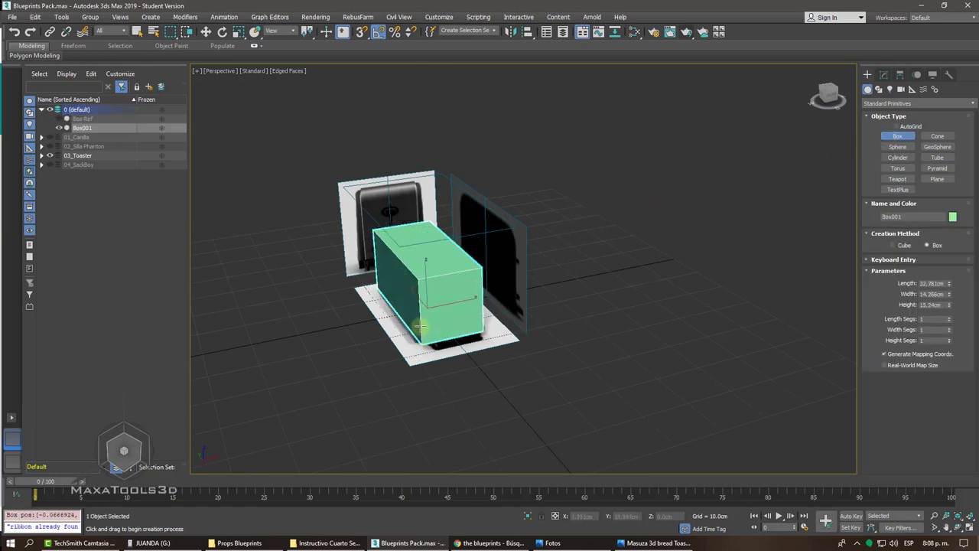
{"action": "left_click", "coordinate": [415, 256]}
{"action": "right_click", "coordinate": [476, 290]}
{"action": "key", "text": "f"}
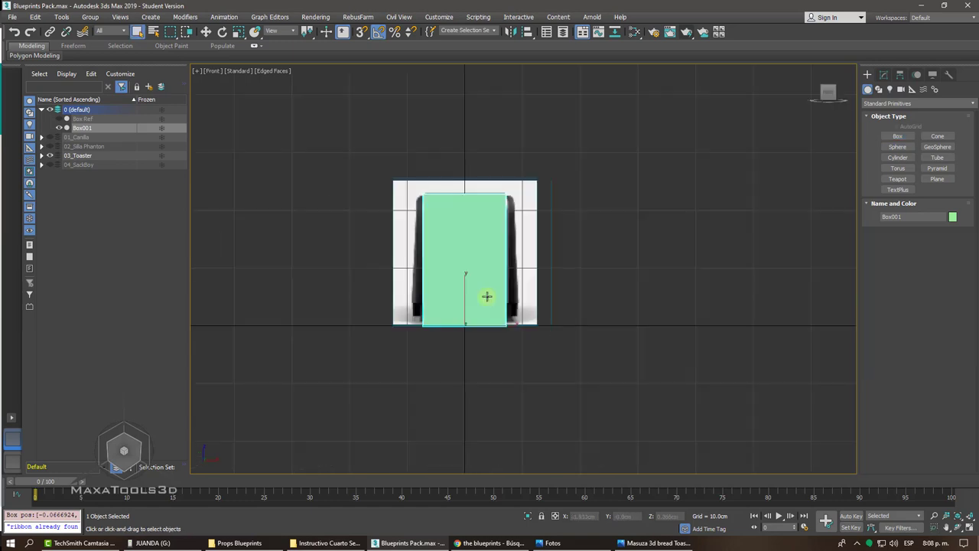
{"action": "scroll", "coordinate": [487, 296], "scroll_direction": "up", "scroll_amount": 2}
{"action": "scroll", "coordinate": [525, 271], "scroll_direction": "up", "scroll_amount": 2}
Make the box see-through and adjust its size parameters, setting width to 17.262 cm
{"action": "key", "text": "alt+x"}
{"action": "right_click", "coordinate": [545, 251]}
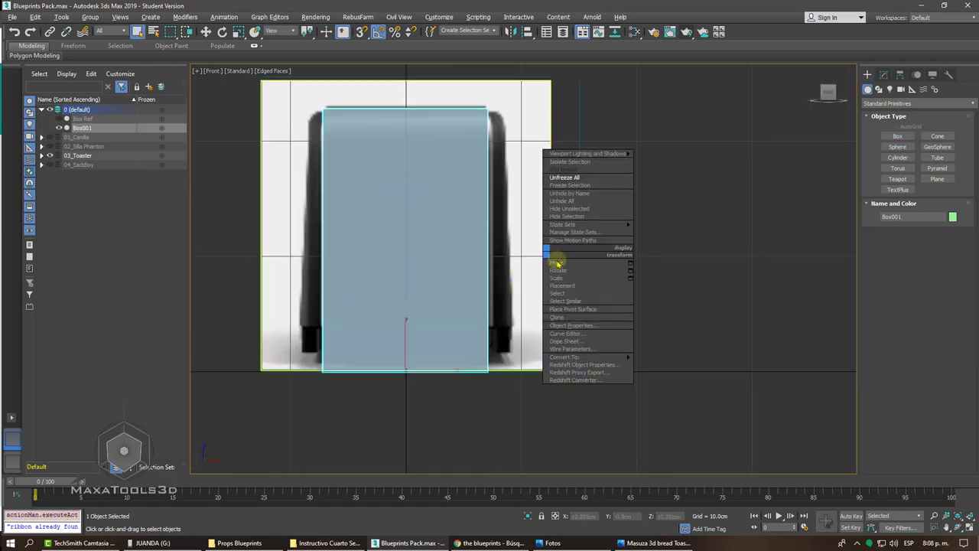
{"action": "left_click", "coordinate": [556, 264]}
{"action": "left_click", "coordinate": [884, 75]}
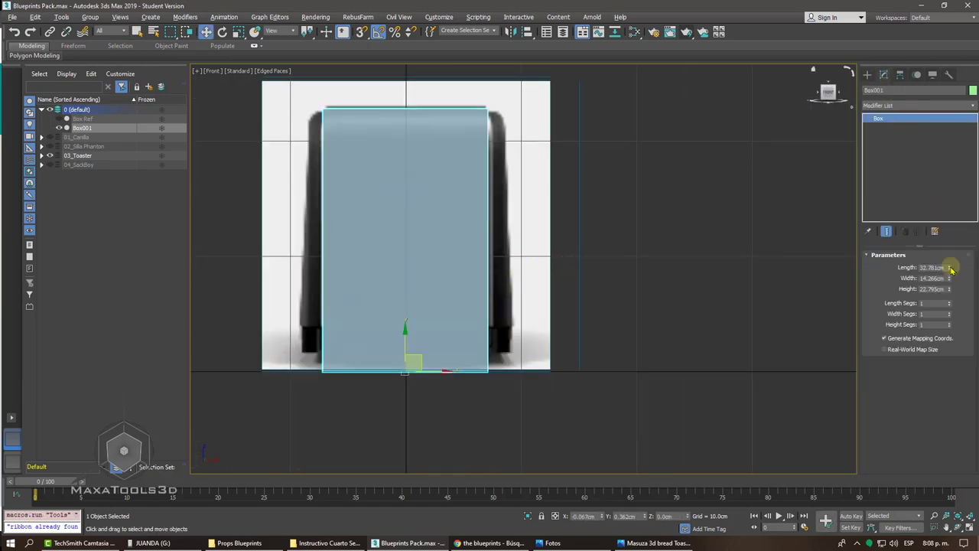
{"action": "left_click_drag", "start_coordinate": [948, 280], "coordinate": [943, 271]}
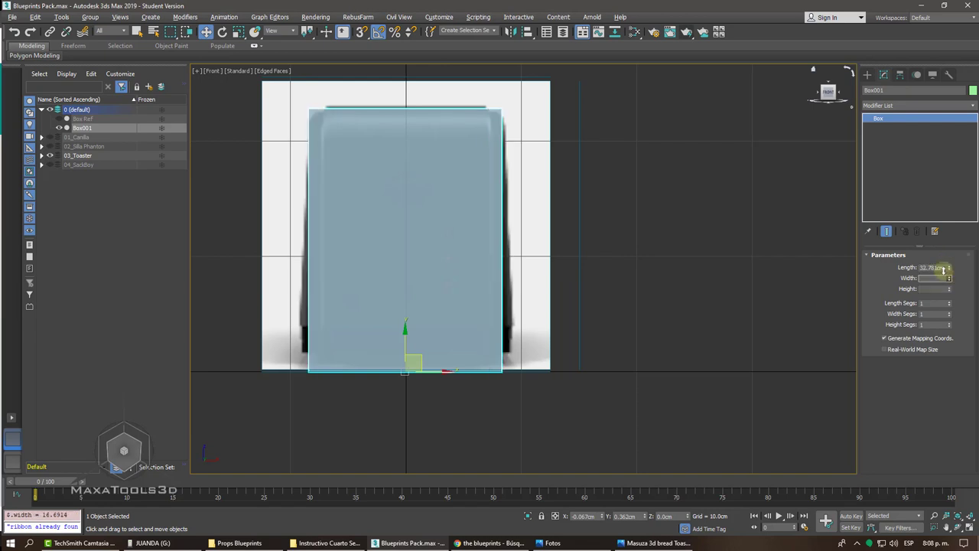
Check the box against the blueprints in the Left view, then return to Perspective
{"action": "key", "text": "l"}
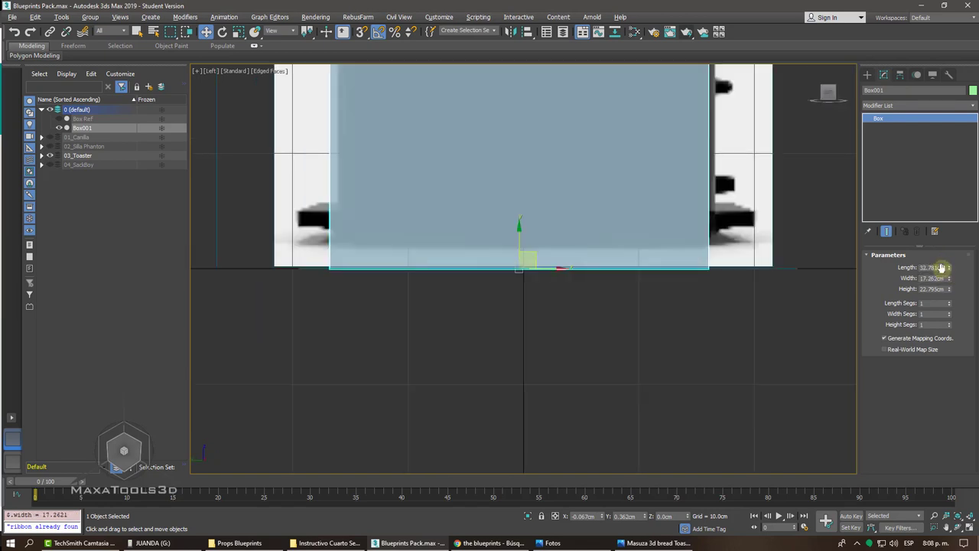
{"action": "key", "text": "k"}
{"action": "key", "text": "l"}
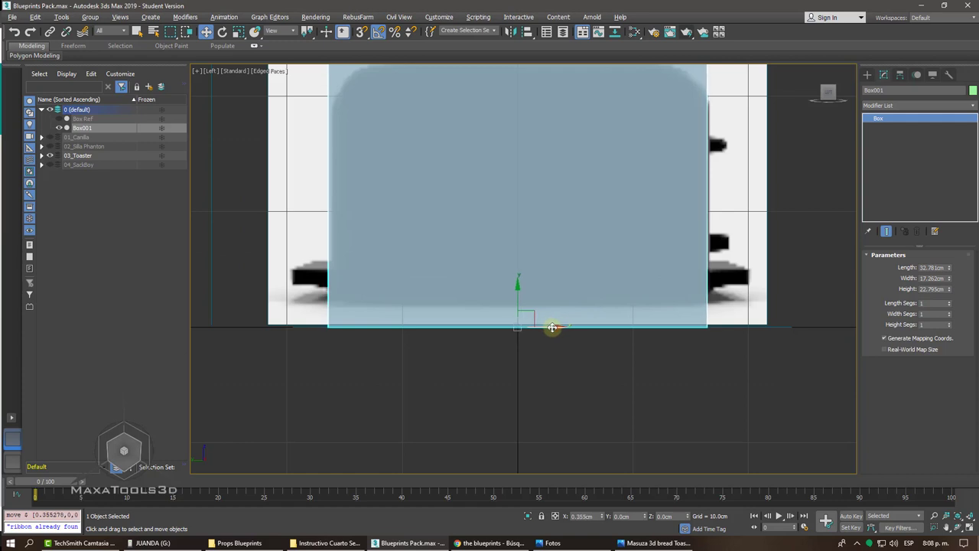
{"action": "middle_click_drag", "start_coordinate": [550, 326], "coordinate": [553, 327]}
{"action": "scroll", "coordinate": [552, 328], "scroll_direction": "down", "scroll_amount": 5}
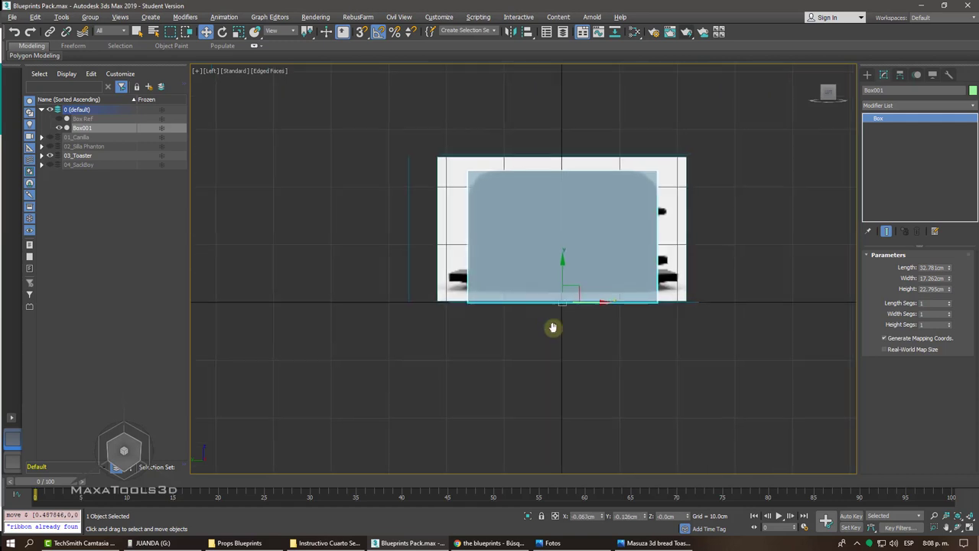
{"action": "key", "text": "p"}
{"action": "scroll", "coordinate": [552, 328], "scroll_direction": "up", "scroll_amount": 2}
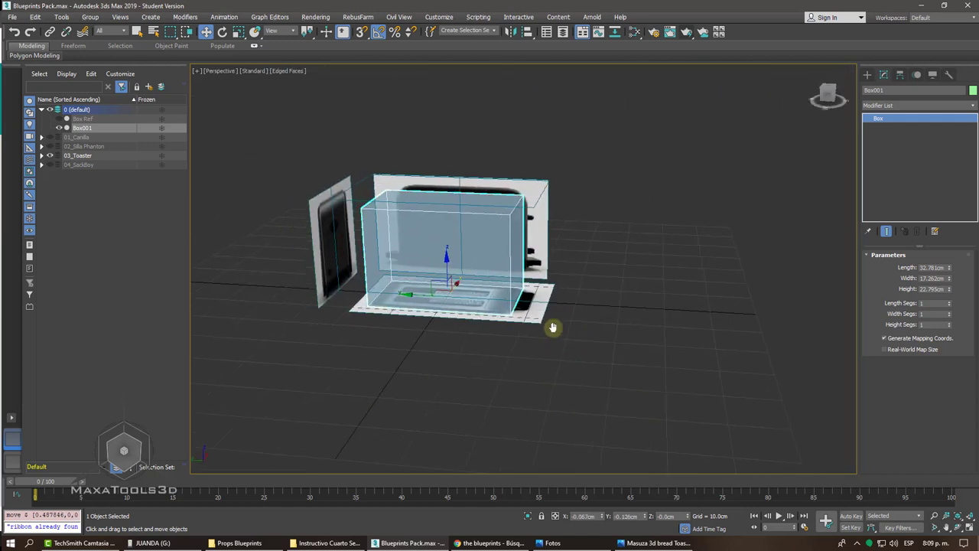
{"action": "scroll", "coordinate": [552, 328], "scroll_direction": "up", "scroll_amount": 3}
{"action": "scroll", "coordinate": [554, 329], "scroll_direction": "up", "scroll_amount": 3}
{"action": "scroll", "coordinate": [555, 332], "scroll_direction": "up", "scroll_amount": 2}
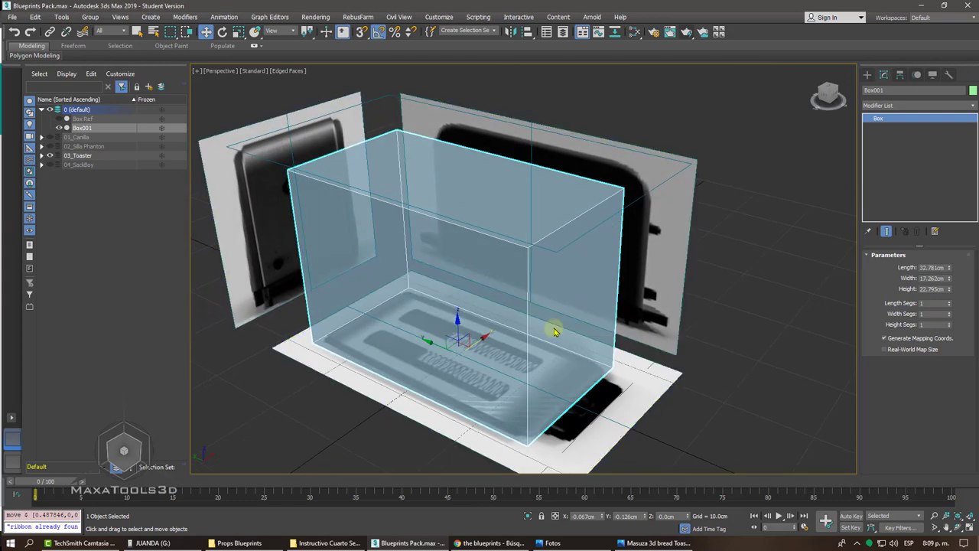
Add an Edit Poly modifier to the box and switch to edge level
{"action": "middle_click_drag", "start_coordinate": [738, 203], "coordinate": [796, 145], "text": "alt"}
{"action": "left_click", "coordinate": [879, 105]}
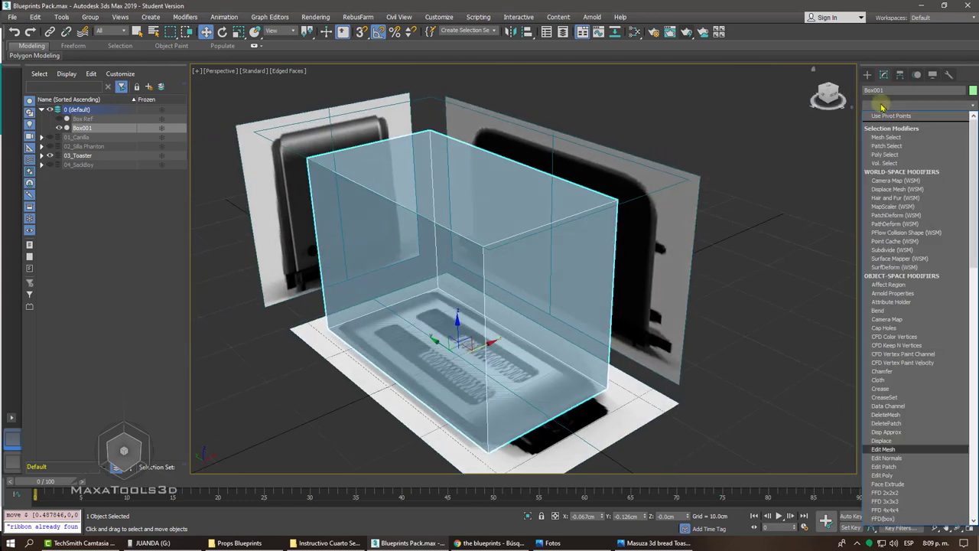
{"action": "type", "text": "esh"}
{"action": "left_click", "coordinate": [883, 141]}
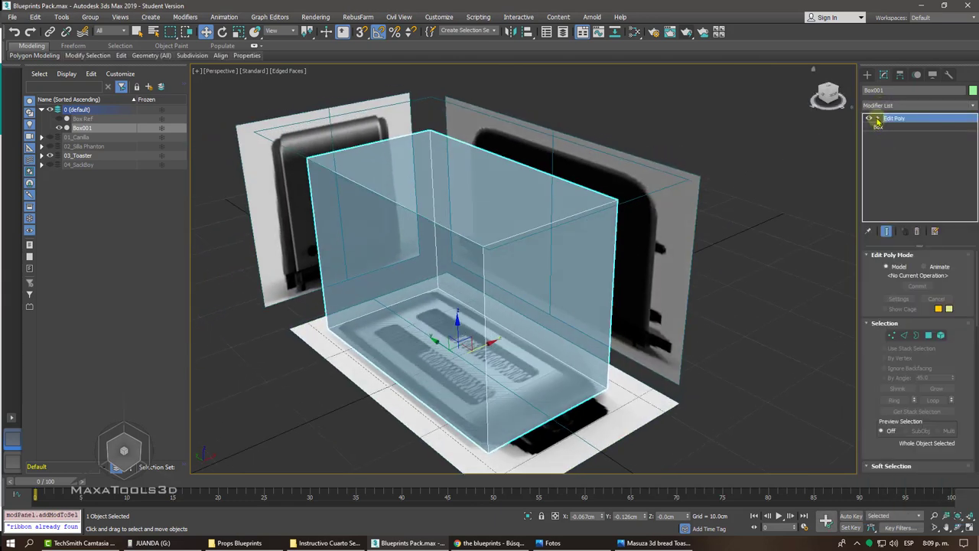
{"action": "left_click", "coordinate": [878, 118]}
{"action": "left_click", "coordinate": [897, 135]}
Select the ring of four parallel edges and Connect them with a centre edge
{"action": "left_click_drag", "start_coordinate": [829, 96], "coordinate": [776, 120]}
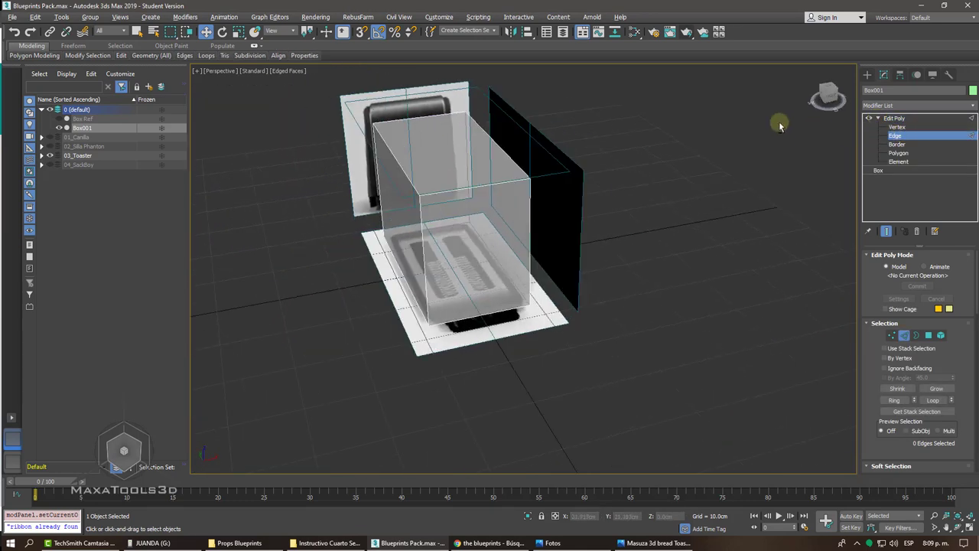
{"action": "double_click", "coordinate": [439, 355]}
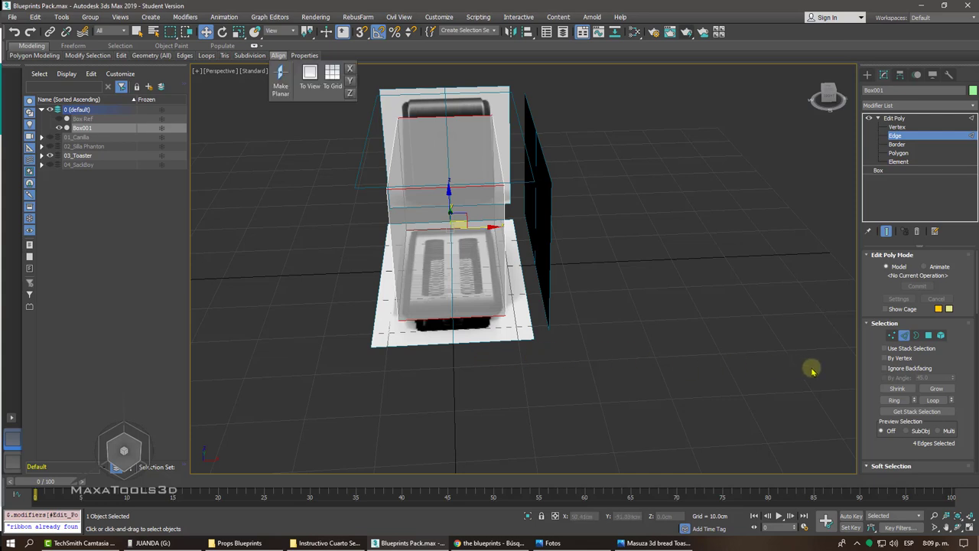
{"action": "left_click_drag", "start_coordinate": [873, 369], "coordinate": [844, 162]}
{"action": "scroll", "coordinate": [876, 264], "scroll_direction": "down", "scroll_amount": 1}
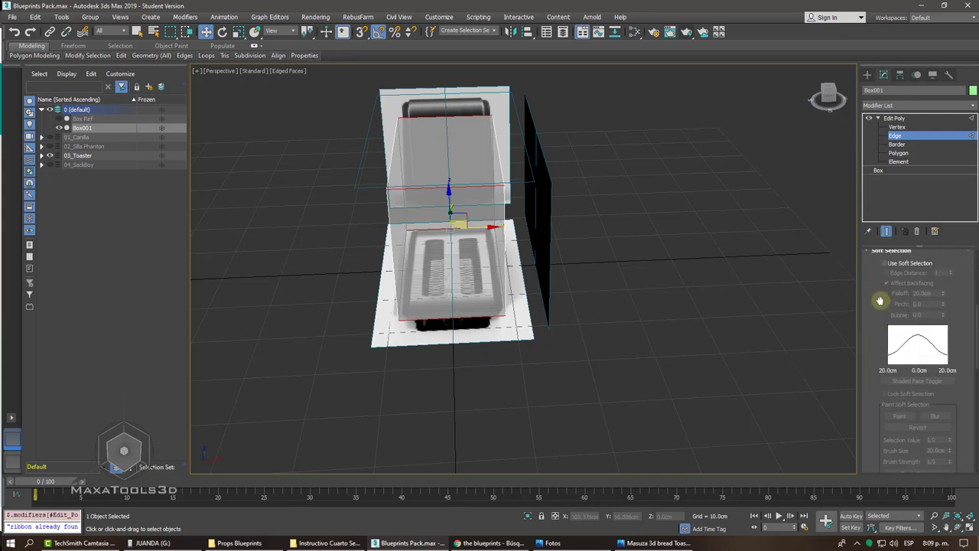
{"action": "left_click", "coordinate": [884, 252]}
{"action": "scroll", "coordinate": [880, 299], "scroll_direction": "down", "scroll_amount": 1}
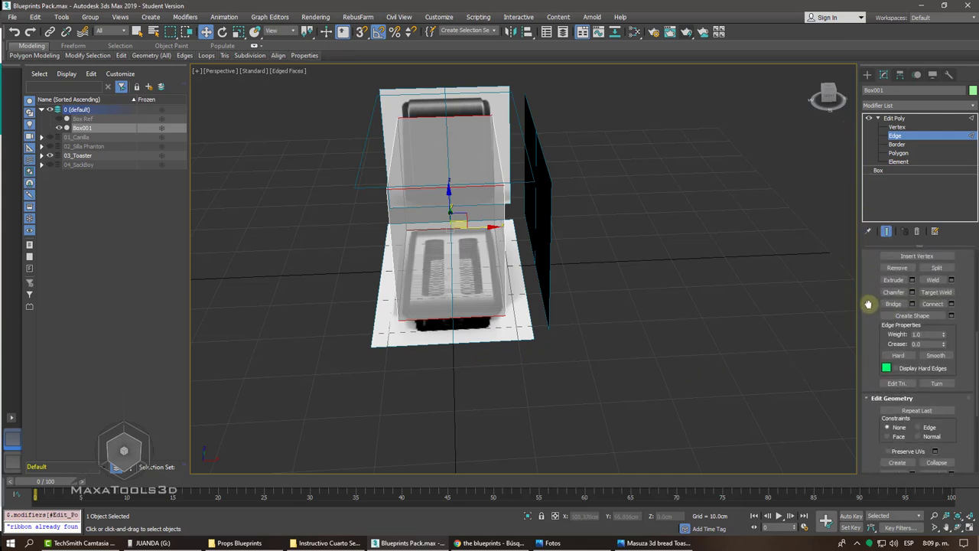
{"action": "left_click", "coordinate": [933, 306]}
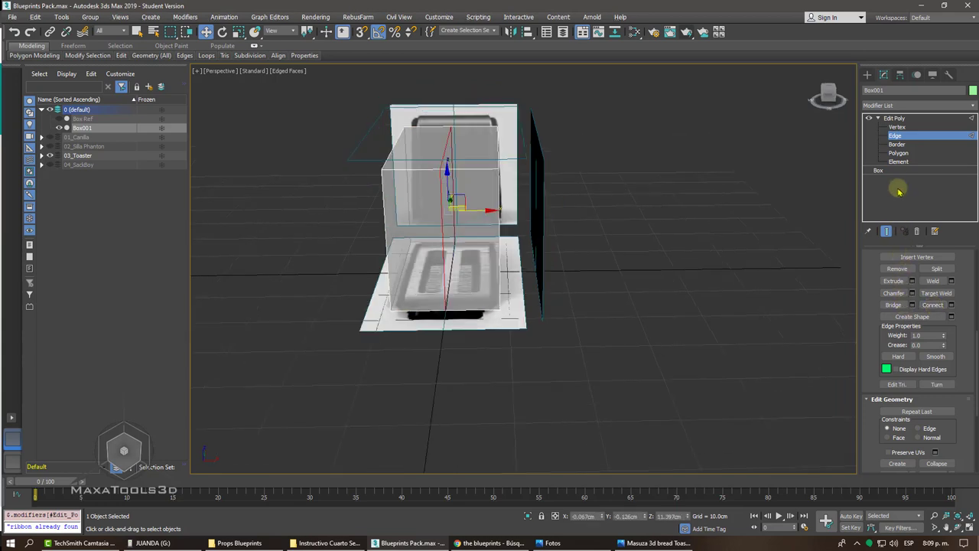
Select and remove the polygons on the right half of the box
{"action": "left_click", "coordinate": [898, 153]}
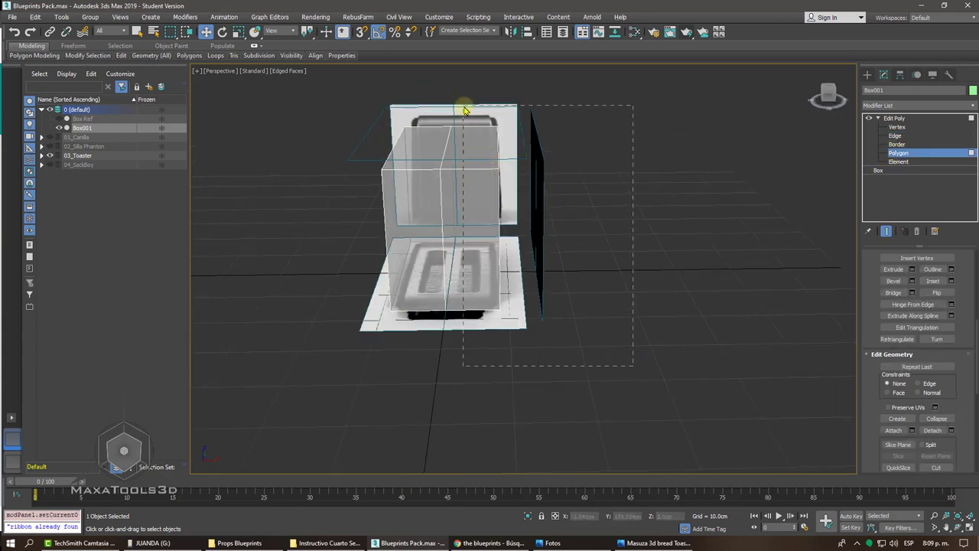
{"action": "middle_click_drag", "start_coordinate": [465, 111], "coordinate": [606, 109], "text": "alt"}
{"action": "left_click", "coordinate": [903, 117]}
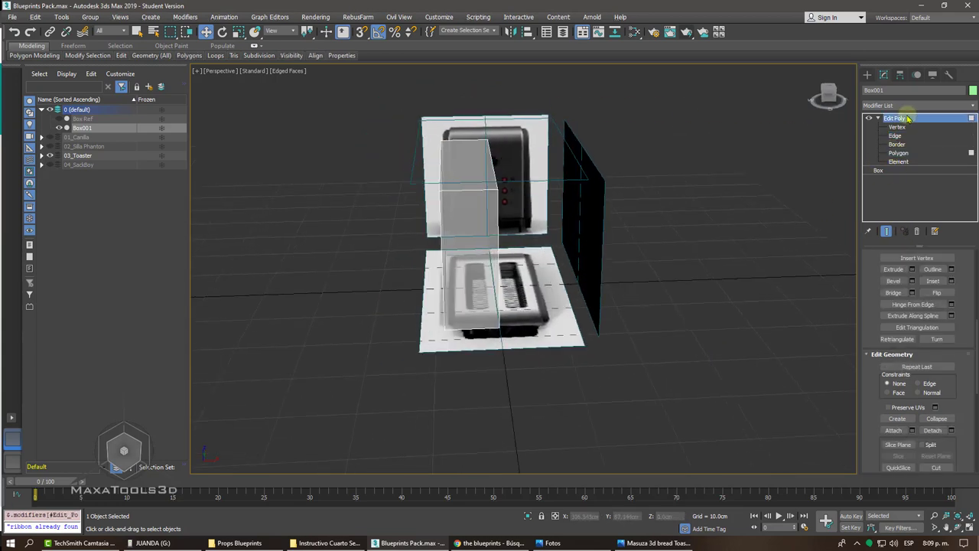
Add a Symmetry modifier on X to mirror the half box back
{"action": "left_click", "coordinate": [895, 105]}
{"action": "scroll", "coordinate": [895, 111], "scroll_direction": "down", "scroll_amount": 5}
{"action": "scroll", "coordinate": [895, 111], "scroll_direction": "down", "scroll_amount": 3}
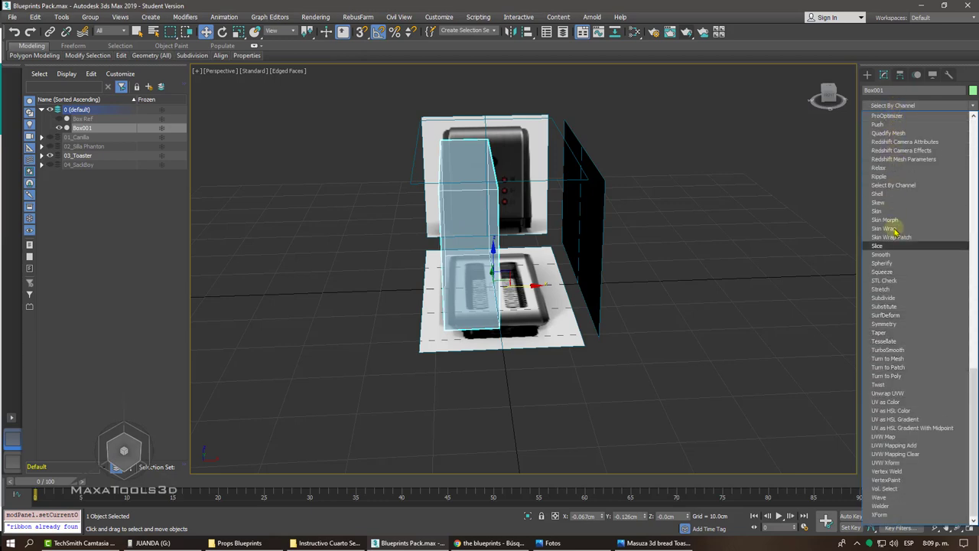
{"action": "left_click", "coordinate": [888, 323]}
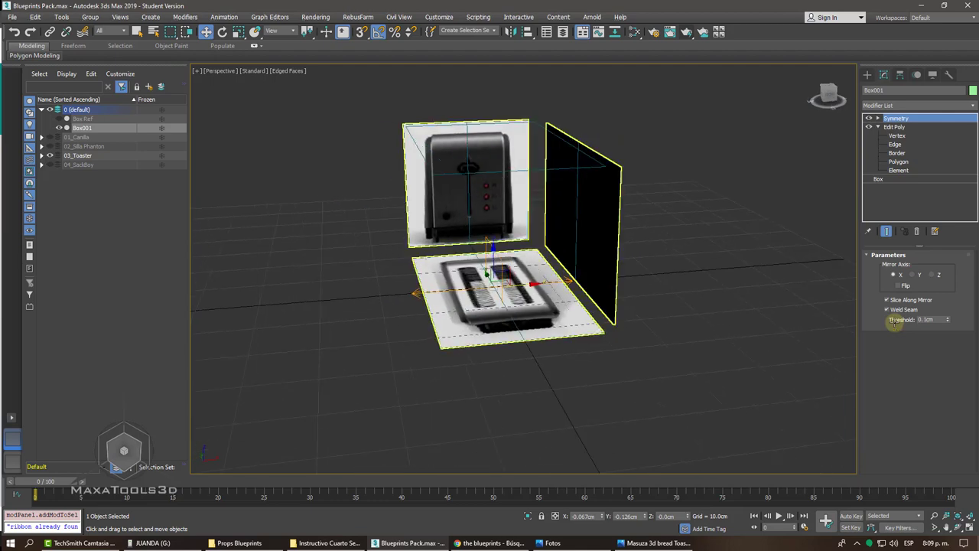
{"action": "key", "text": "z"}
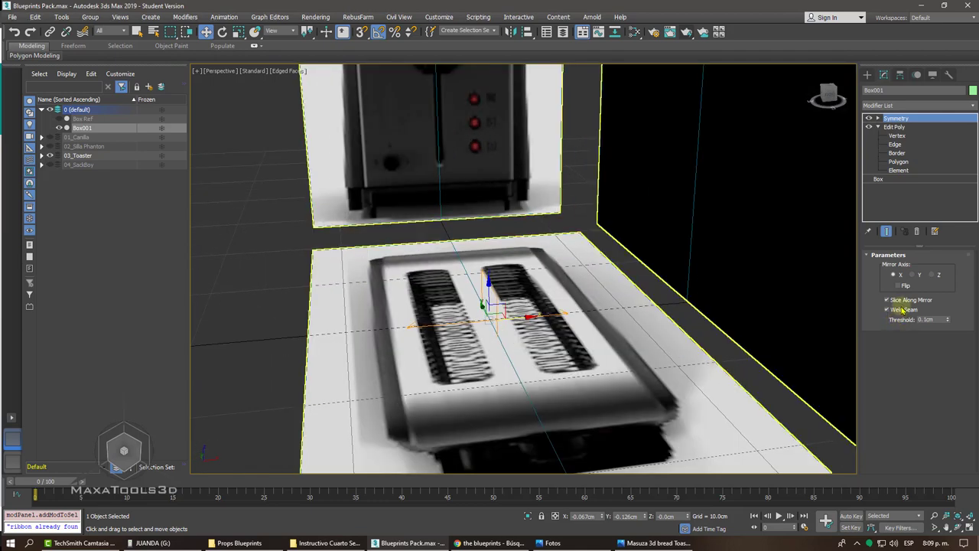
{"action": "key", "text": "z"}
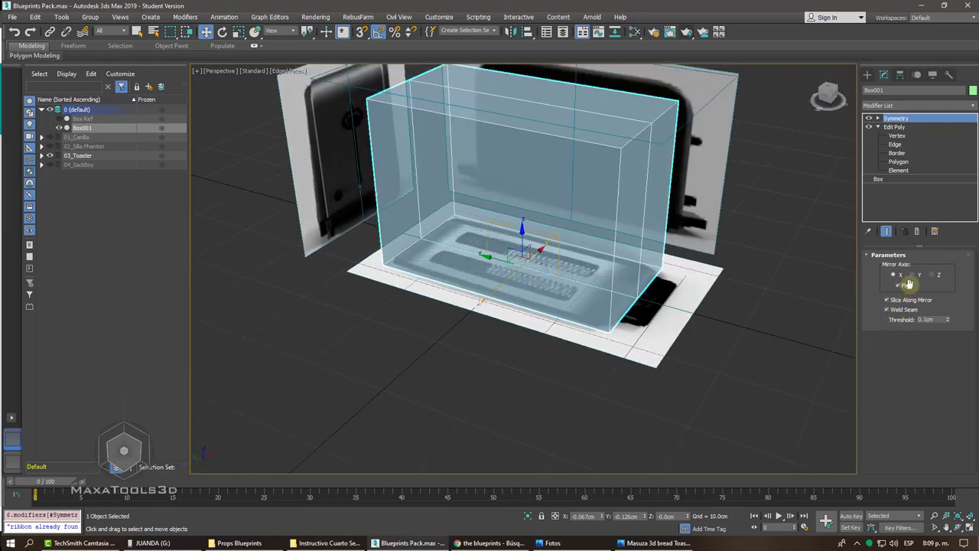
With Swift Loop on the Edit Poly level, insert an edge loop across the box
{"action": "left_click", "coordinate": [895, 127]}
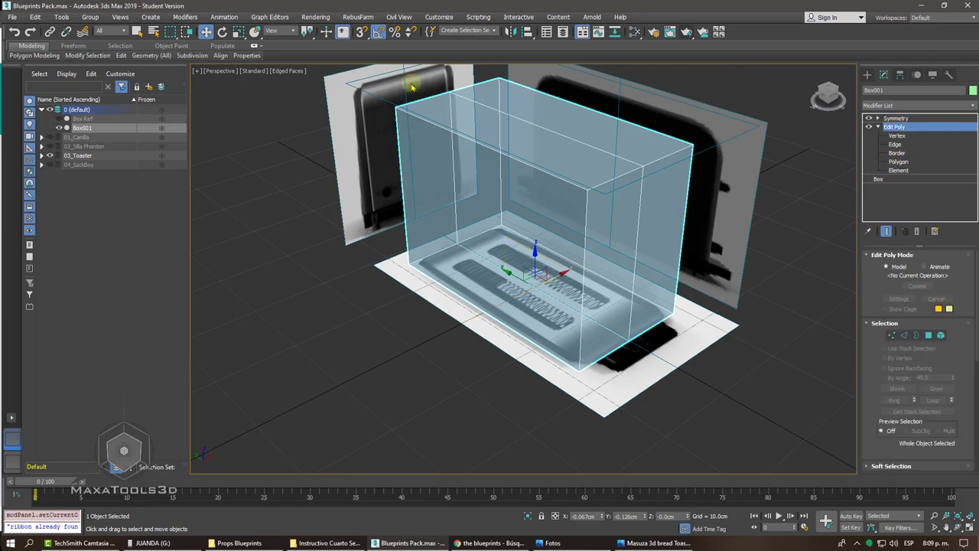
{"action": "mouse_move", "coordinate": [121, 56]}
{"action": "left_click", "coordinate": [204, 80]}
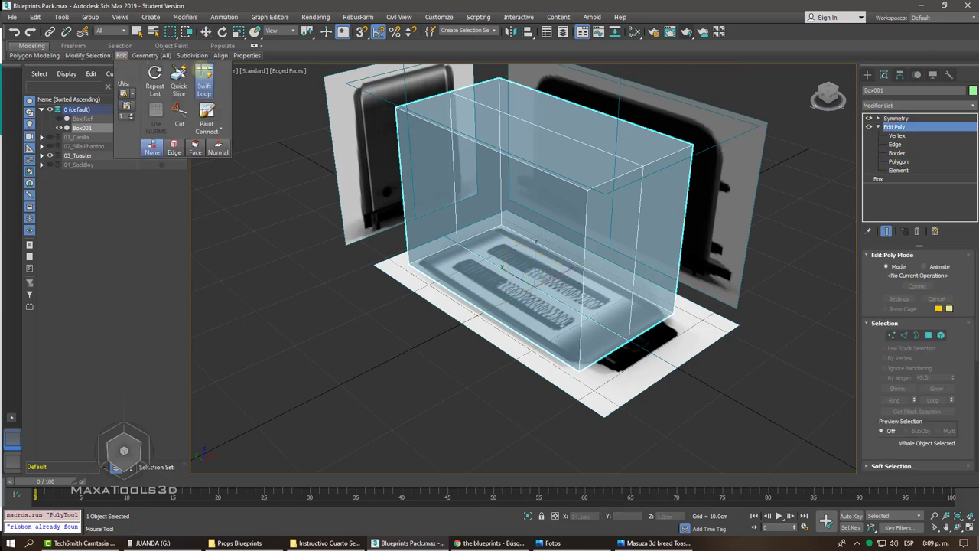
{"action": "mouse_move", "coordinate": [550, 230]}
{"action": "middle_mouse_down", "text": "alt"}
{"action": "mouse_move", "coordinate": [549, 218]}
{"action": "mouse_move", "coordinate": [534, 296]}
{"action": "mouse_move", "coordinate": [547, 271]}
{"action": "middle_mouse_up", "text": "alt"}
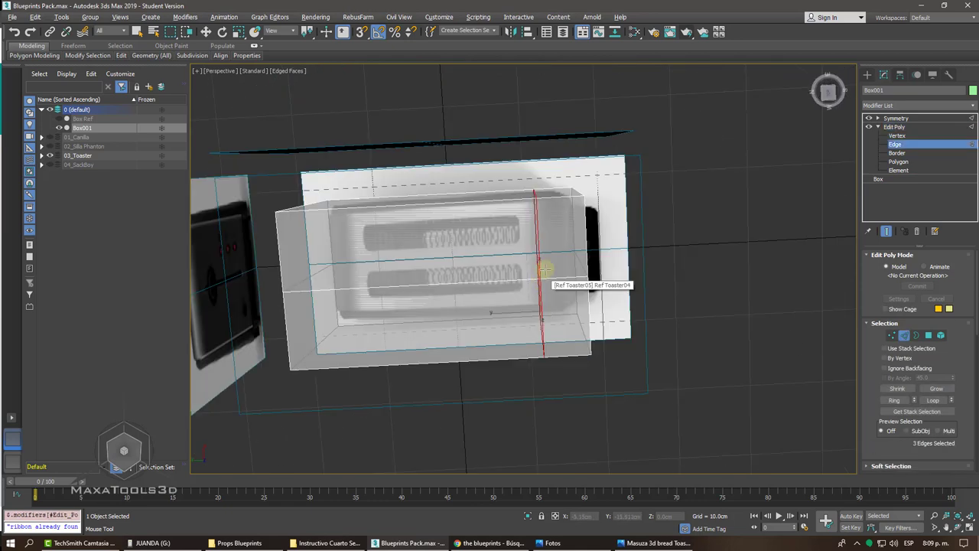
{"action": "left_click", "coordinate": [551, 256]}
In Top view, insert an edge loop along the bread slot's side
{"action": "key", "text": "t"}
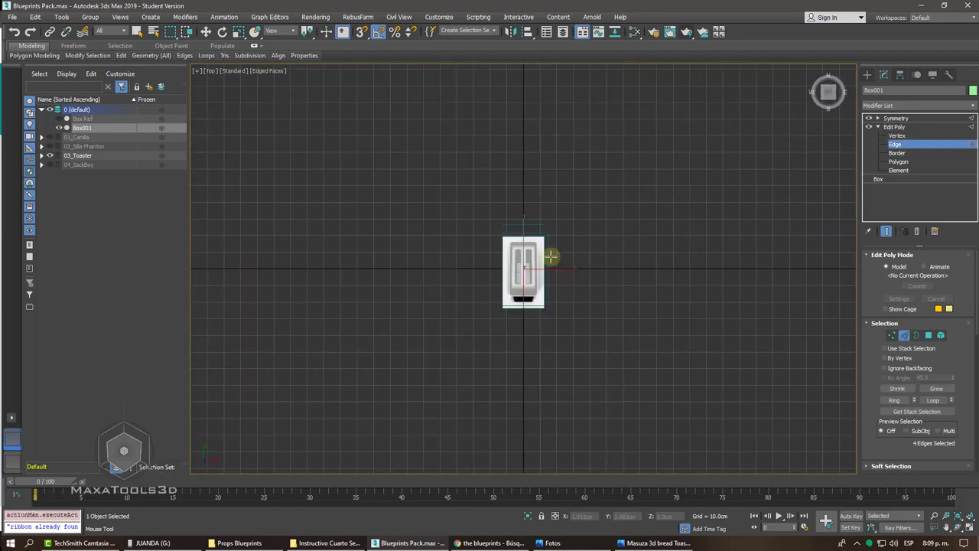
{"action": "scroll", "coordinate": [498, 237], "scroll_direction": "up", "scroll_amount": 5}
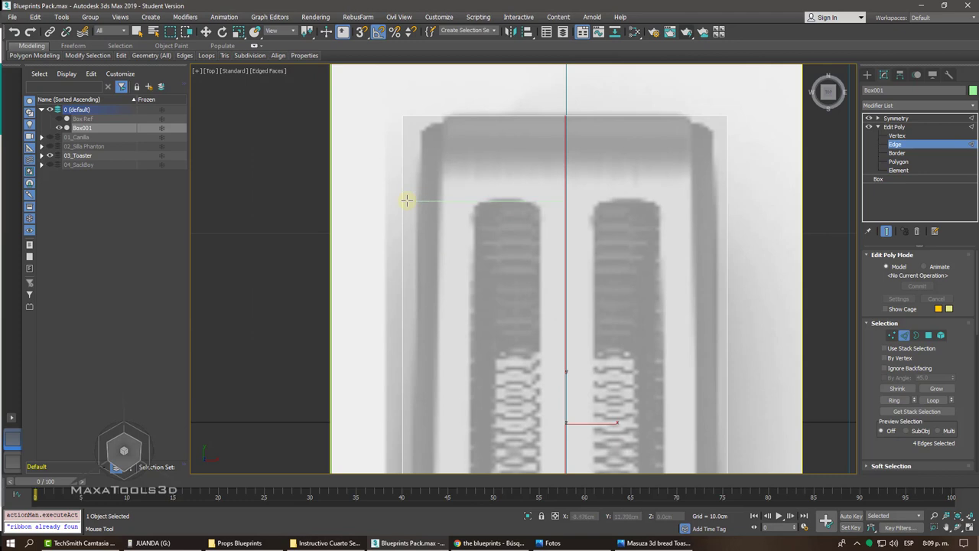
{"action": "scroll", "coordinate": [421, 230], "scroll_direction": "down", "scroll_amount": 4}
{"action": "scroll", "coordinate": [460, 290], "scroll_direction": "up", "scroll_amount": 2}
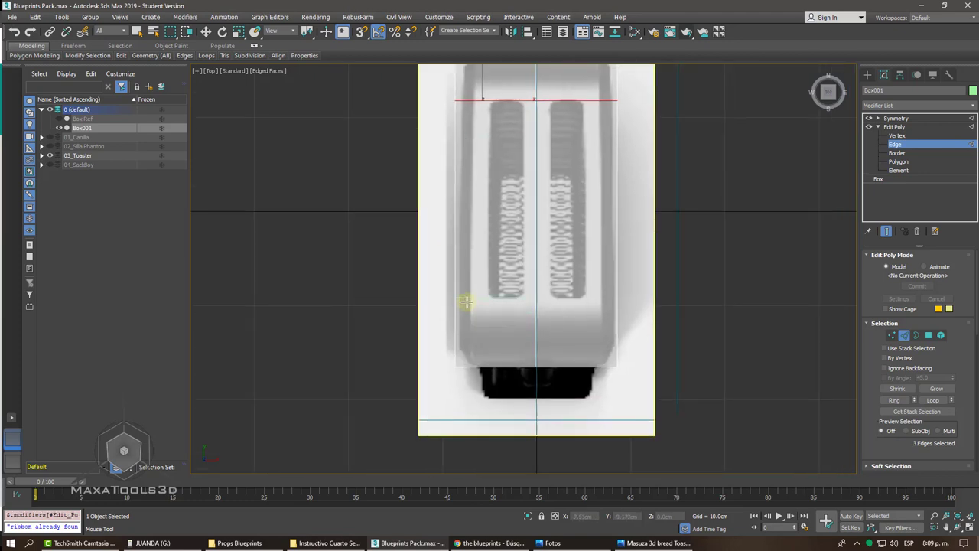
{"action": "scroll", "coordinate": [466, 302], "scroll_direction": "down", "scroll_amount": 3}
{"action": "scroll", "coordinate": [490, 253], "scroll_direction": "up", "scroll_amount": 3}
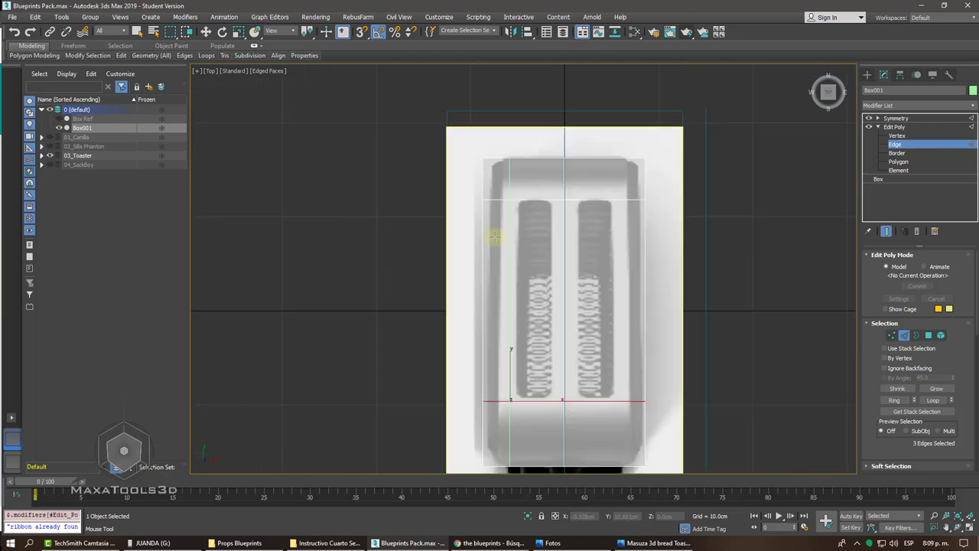
{"action": "double_click", "coordinate": [517, 186]}
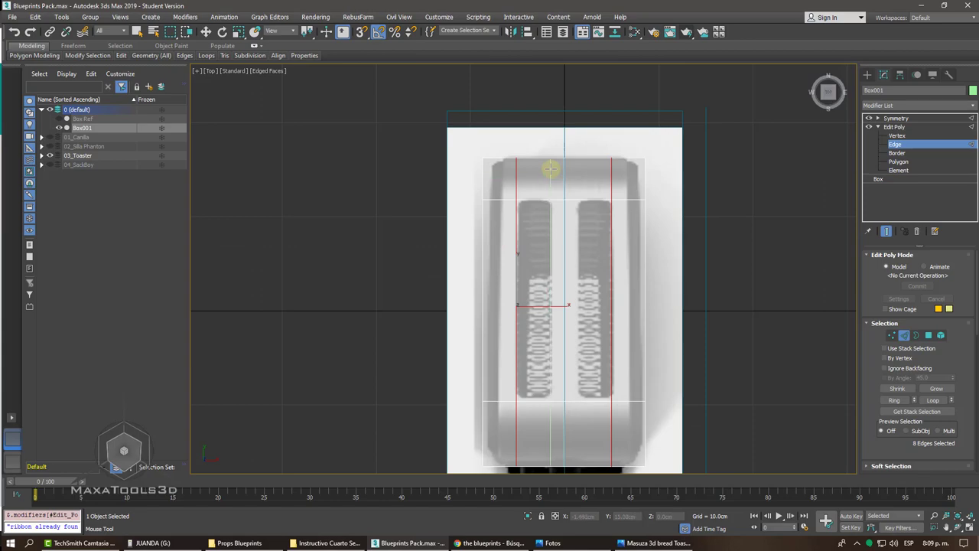
{"action": "mouse_move", "coordinate": [618, 293]}
{"action": "middle_mouse_down"}
{"action": "mouse_move", "coordinate": [629, 240]}
{"action": "mouse_move", "coordinate": [601, 208]}
{"action": "mouse_move", "coordinate": [768, 161]}
{"action": "middle_mouse_up"}
{"action": "key", "text": "p"}
Add a TurboSmooth modifier on top of Box001's modifier stack
{"action": "left_click", "coordinate": [896, 127]}
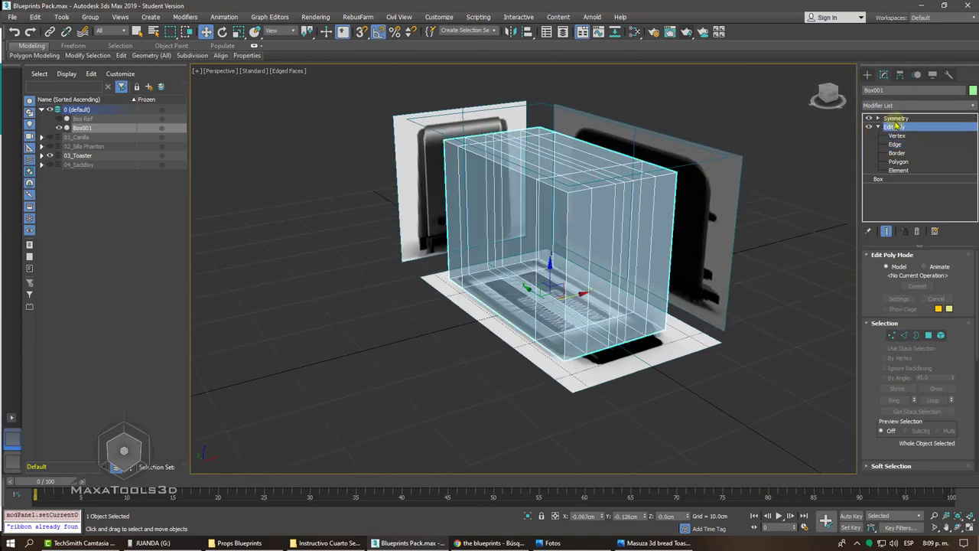
{"action": "left_click", "coordinate": [895, 118]}
{"action": "left_click", "coordinate": [899, 106]}
{"action": "key", "text": "t"}
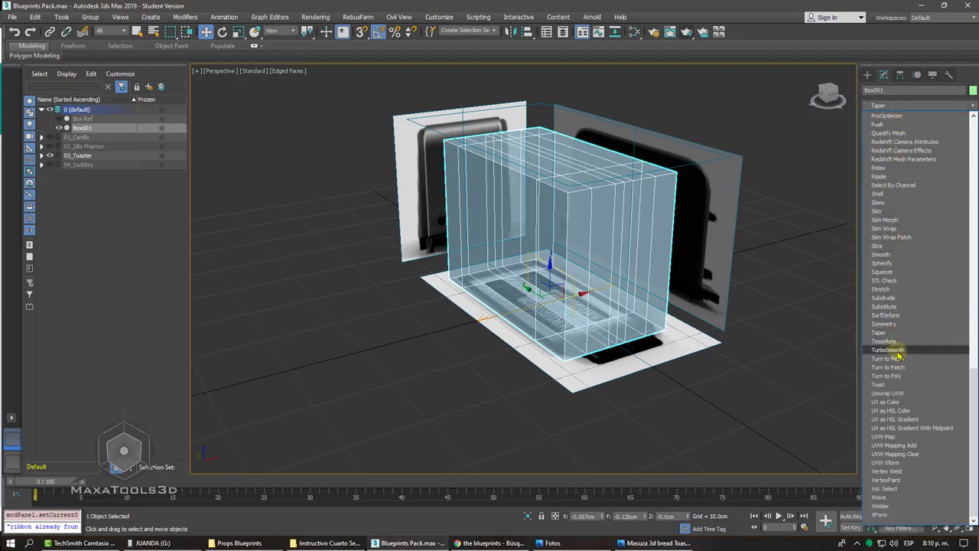
{"action": "left_click", "coordinate": [898, 350]}
Make the toaster body opaque, compare smoothing on and off, and set iterations to 3
{"action": "middle_click_drag", "start_coordinate": [660, 232], "coordinate": [777, 170], "text": "alt"}
{"action": "key", "text": "F4"}
{"action": "key", "text": "alt+x"}
{"action": "key", "text": "F4"}
{"action": "left_click", "coordinate": [869, 119]}
{"action": "left_click", "coordinate": [869, 119]}
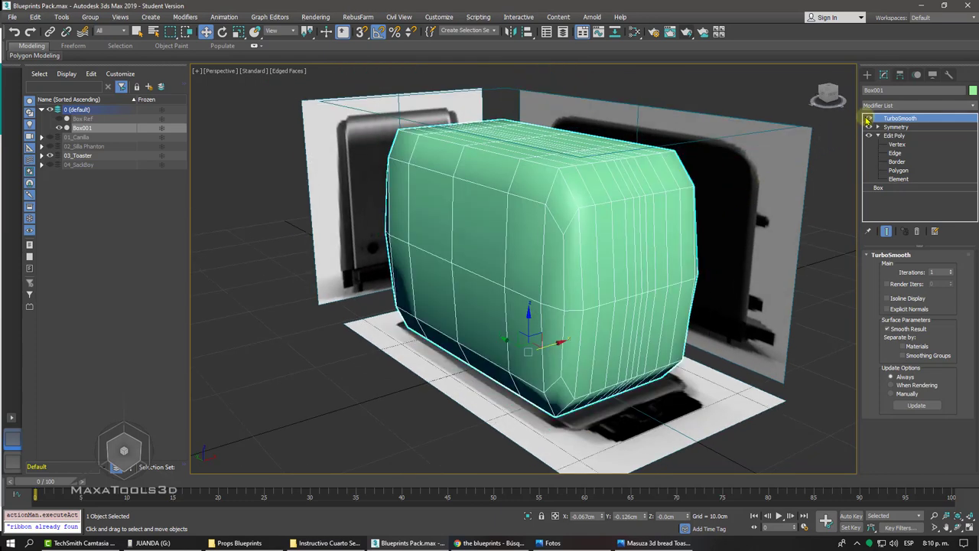
{"action": "left_click", "coordinate": [952, 271]}
{"action": "left_click", "coordinate": [951, 271]}
Orbit around the toaster comparing smoothed and unsmoothed shapes, leaving TurboSmooth disabled
{"action": "middle_click_drag", "start_coordinate": [633, 214], "coordinate": [580, 193], "text": "alt"}
{"action": "key", "text": "F4"}
{"action": "key", "text": "F3"}
{"action": "key", "text": "F3"}
{"action": "scroll", "coordinate": [580, 193], "scroll_direction": "up", "scroll_amount": 5}
{"action": "scroll", "coordinate": [580, 193], "scroll_direction": "down", "scroll_amount": 5}
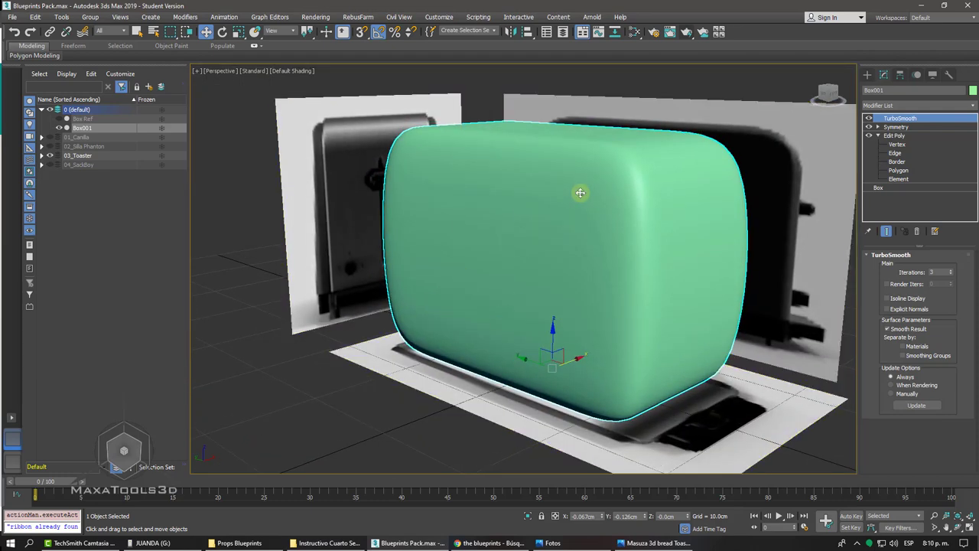
{"action": "middle_click_drag", "start_coordinate": [580, 193], "coordinate": [580, 186], "text": "alt"}
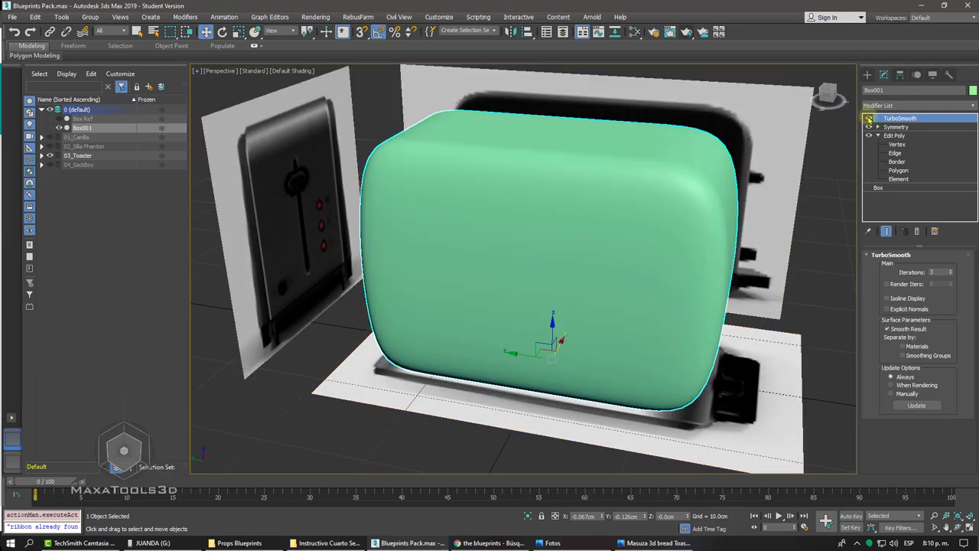
{"action": "left_click", "coordinate": [869, 119]}
{"action": "left_click", "coordinate": [869, 119]}
{"action": "left_click", "coordinate": [869, 120]}
{"action": "left_click", "coordinate": [870, 119]}
{"action": "left_click", "coordinate": [869, 119]}
{"action": "left_click", "coordinate": [868, 117]}
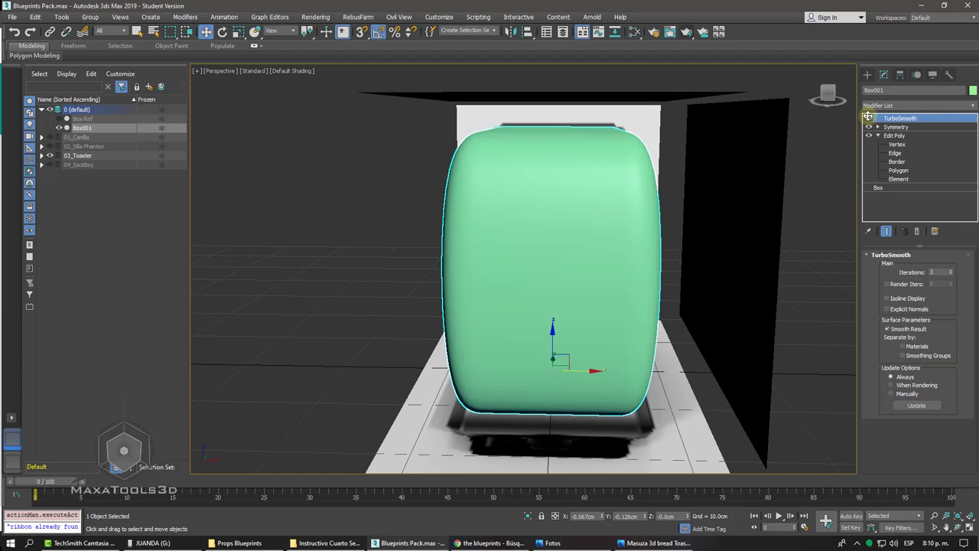
{"action": "middle_click_drag", "start_coordinate": [536, 268], "coordinate": [581, 268], "text": "alt"}
{"action": "left_click", "coordinate": [868, 118]}
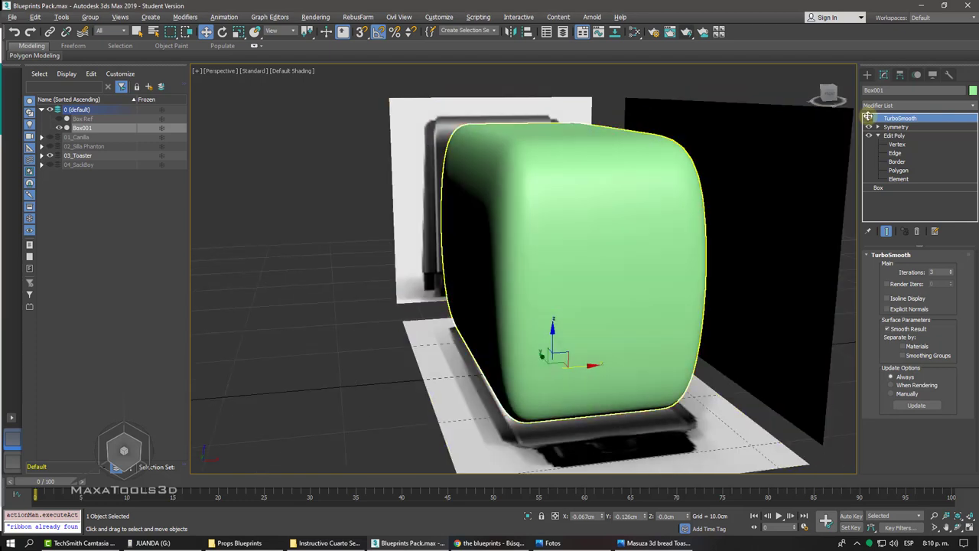
{"action": "left_click", "coordinate": [869, 118]}
Return to Edit Poly at Edge level and select vertical edges on the box
{"action": "left_click", "coordinate": [869, 118]}
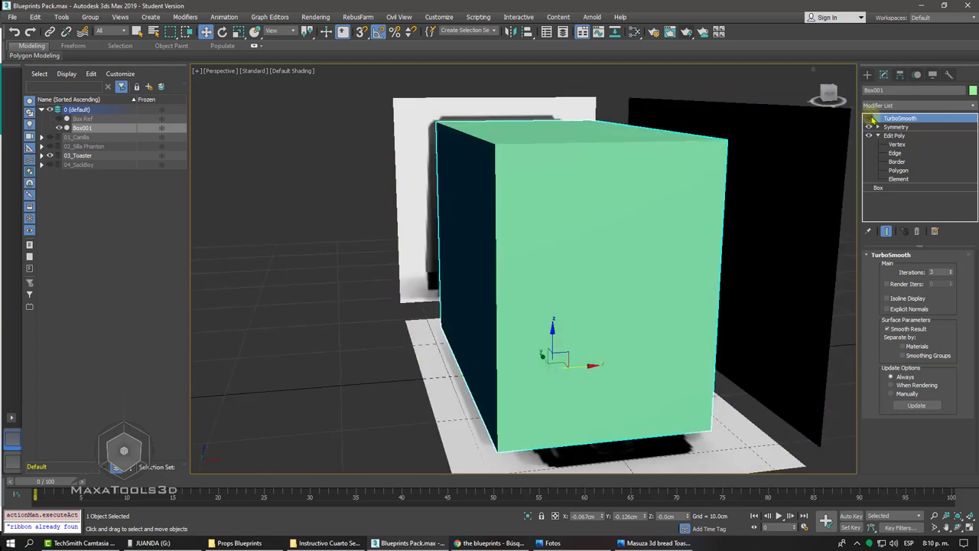
{"action": "left_click", "coordinate": [893, 135]}
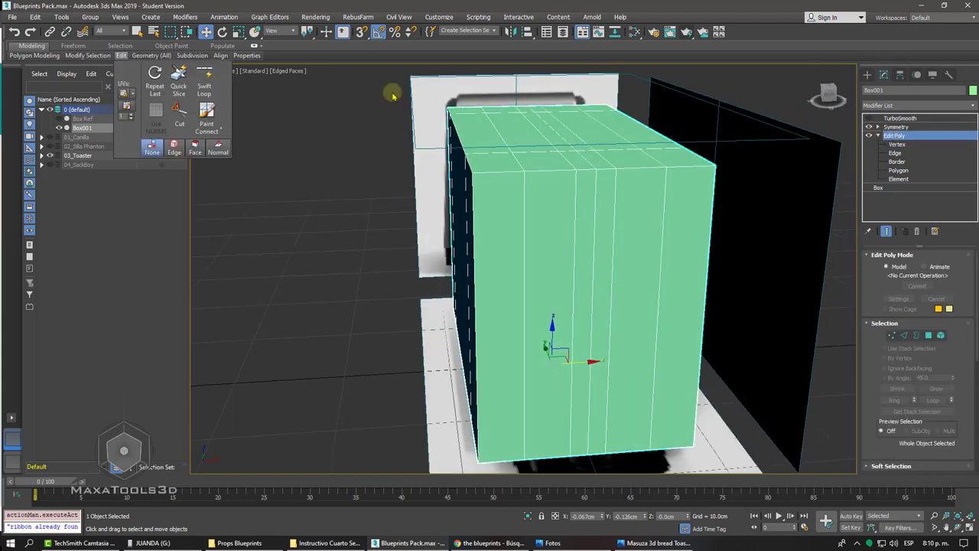
{"action": "left_click", "coordinate": [204, 80]}
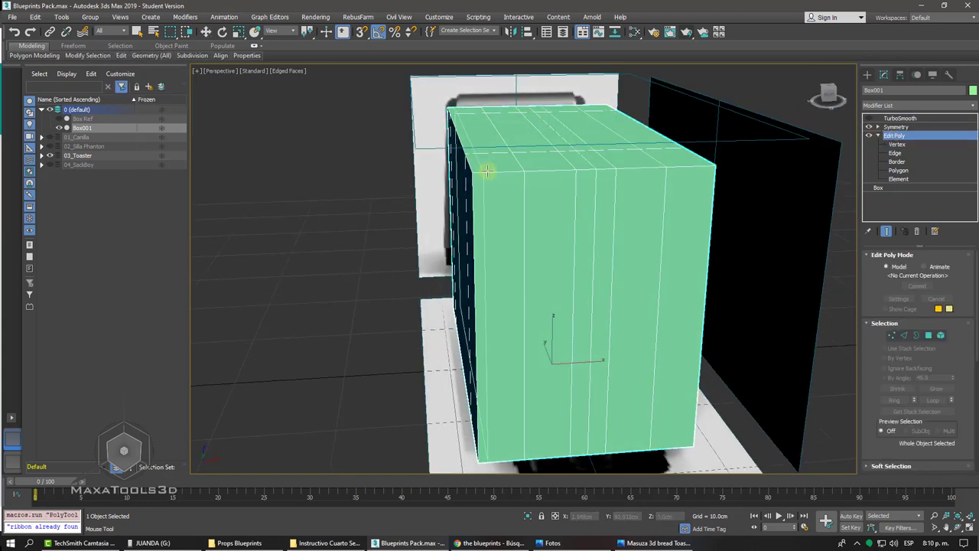
{"action": "key", "text": "2"}
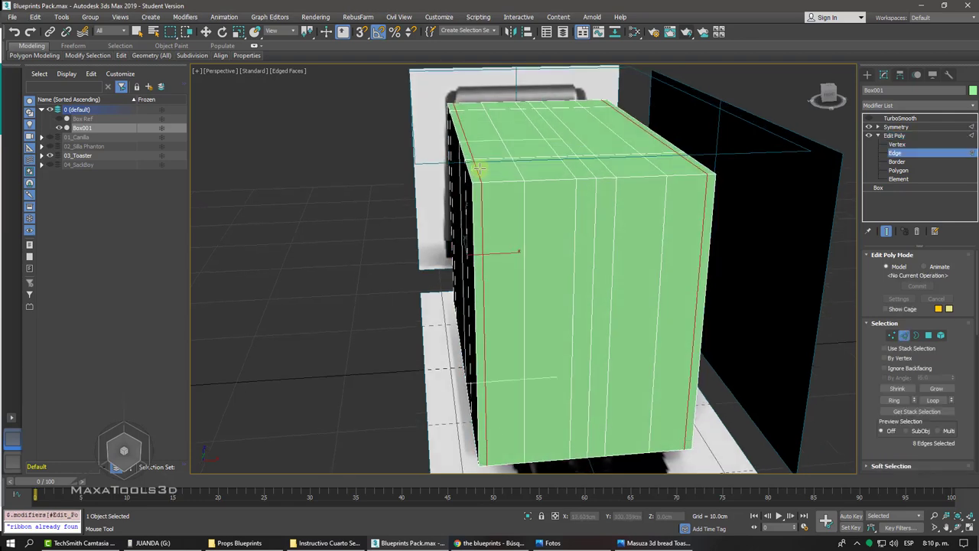
{"action": "middle_click_drag", "start_coordinate": [478, 168], "coordinate": [482, 167], "text": "alt"}
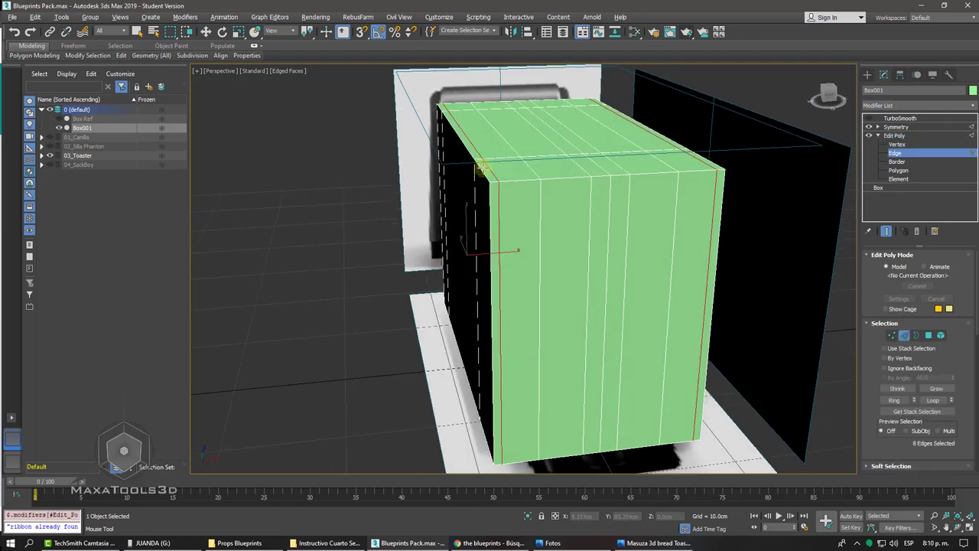
Preview the smoothed box, then switch TurboSmooth off and shift the selection to the middle loops
{"action": "left_click", "coordinate": [868, 118]}
{"action": "key", "text": "F4"}
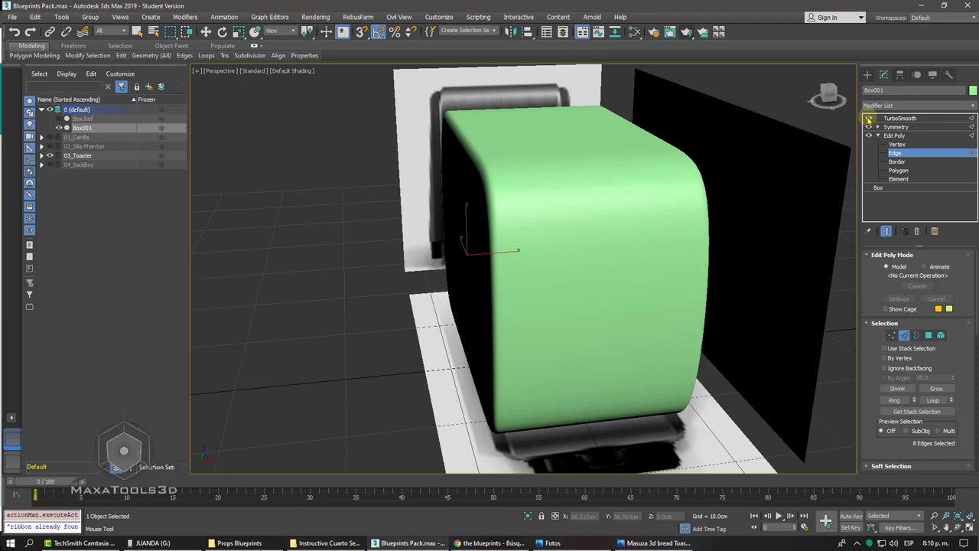
{"action": "key", "text": "F4"}
{"action": "key", "text": "F4"}
{"action": "left_click", "coordinate": [868, 119]}
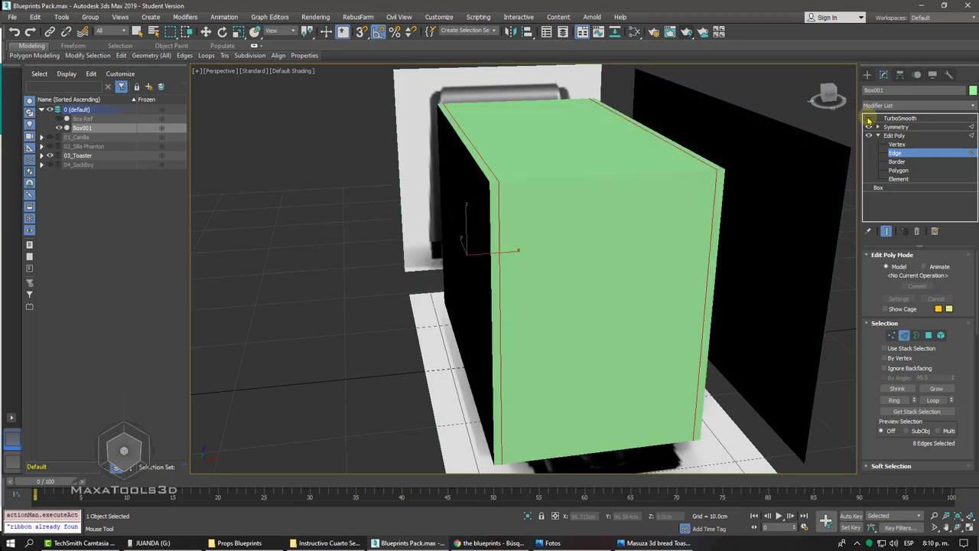
{"action": "key", "text": "ctrl+z"}
{"action": "key", "text": "F4"}
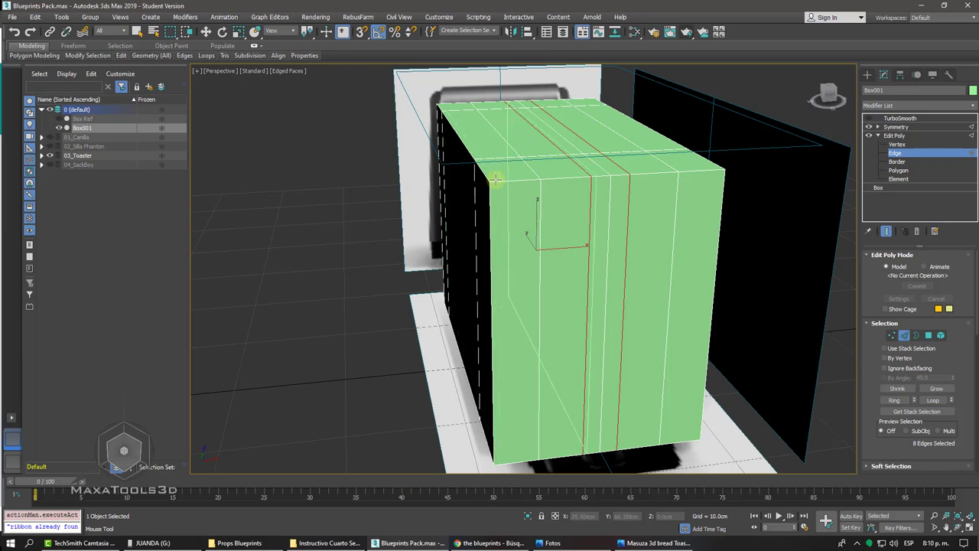
View the box's top front corner, comparing smoothed and flat versions, ending with TurboSmooth off
{"action": "scroll", "coordinate": [547, 181], "scroll_direction": "up", "scroll_amount": 5}
{"action": "middle_click_drag", "start_coordinate": [547, 181], "coordinate": [834, 140]}
{"action": "key", "text": "w"}
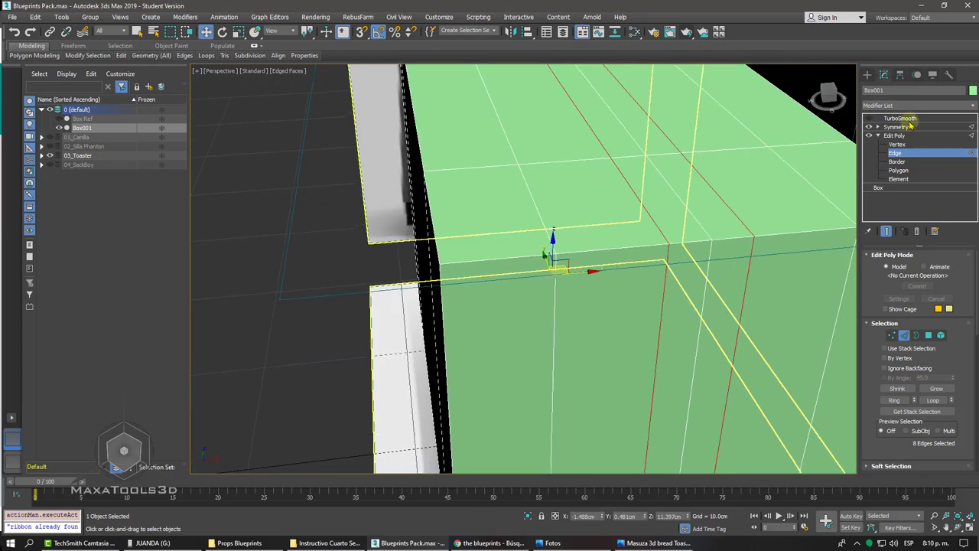
{"action": "middle_click_drag", "start_coordinate": [612, 298], "coordinate": [663, 309], "text": "alt"}
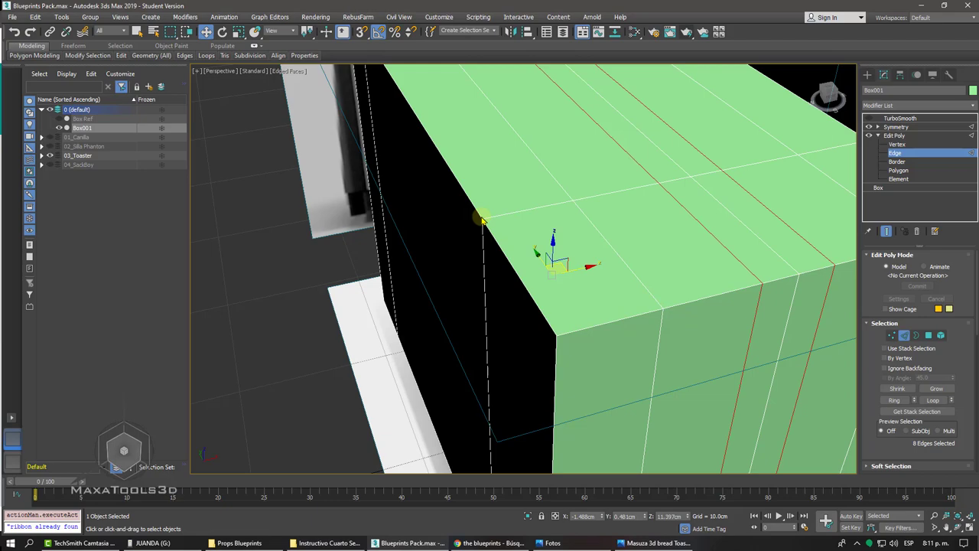
{"action": "left_click", "coordinate": [870, 118]}
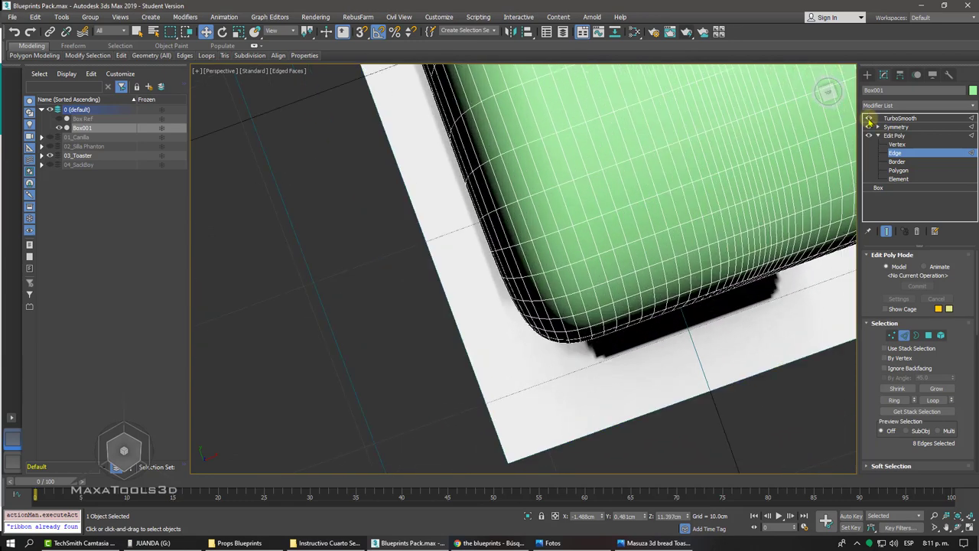
{"action": "left_click", "coordinate": [869, 118]}
{"action": "left_click", "coordinate": [869, 118]}
{"action": "left_click", "coordinate": [869, 118]}
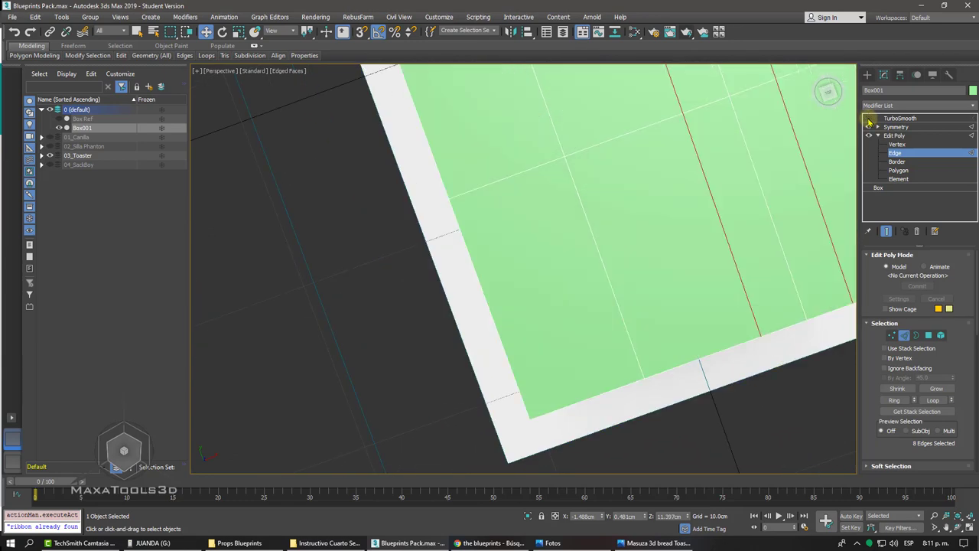
{"action": "left_click", "coordinate": [869, 119]}
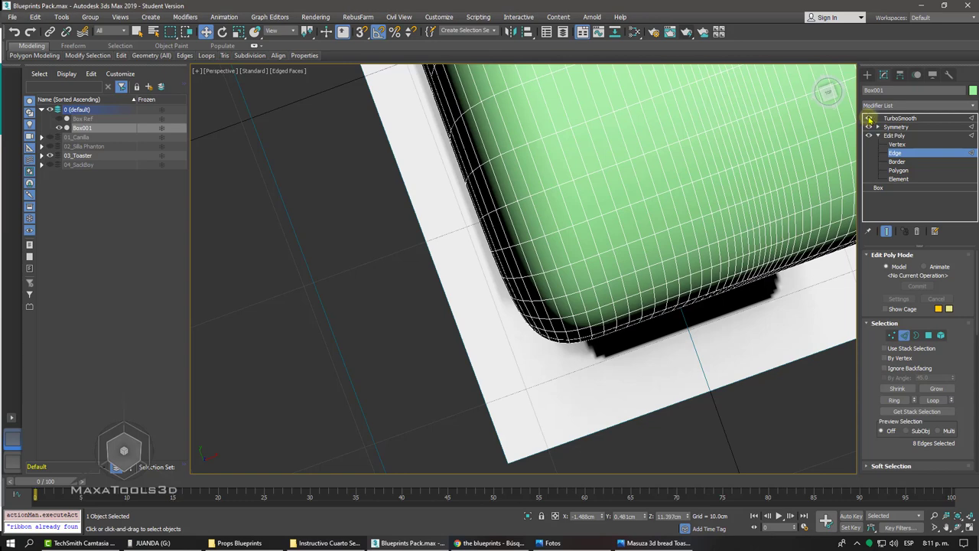
{"action": "left_click", "coordinate": [869, 118]}
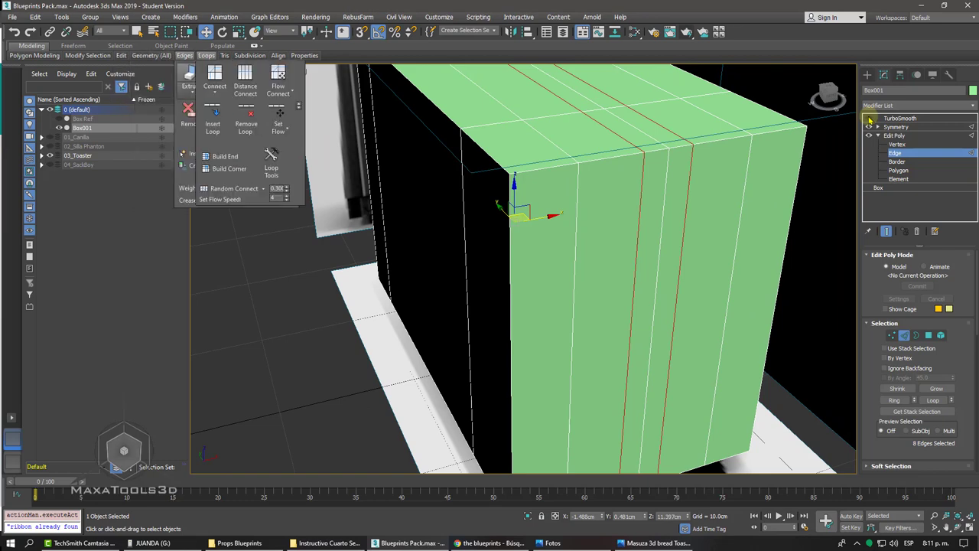
Start Swift Loop and check the box's front corner with TurboSmooth toggled on and off
{"action": "left_click", "coordinate": [214, 80]}
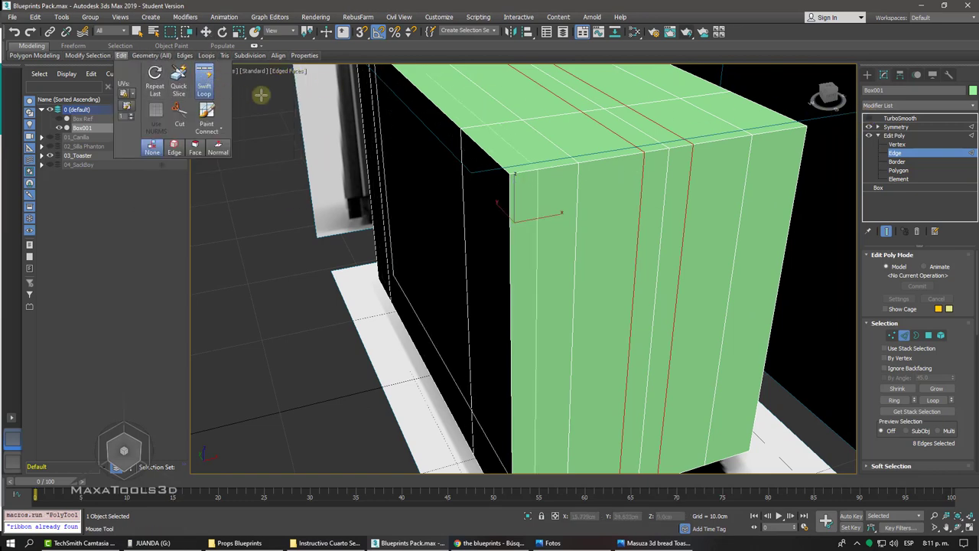
{"action": "middle_click_drag", "start_coordinate": [560, 164], "coordinate": [837, 123], "text": "alt"}
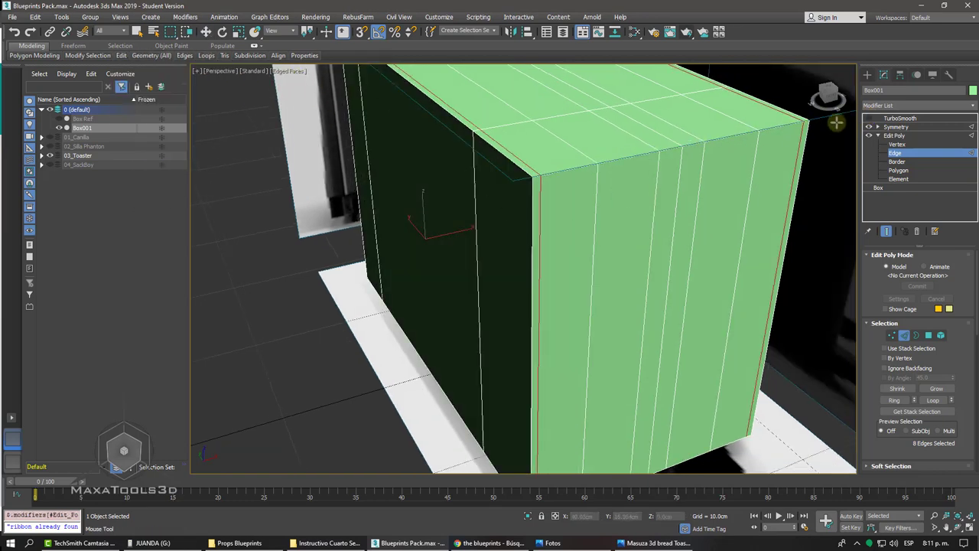
{"action": "left_click", "coordinate": [870, 118]}
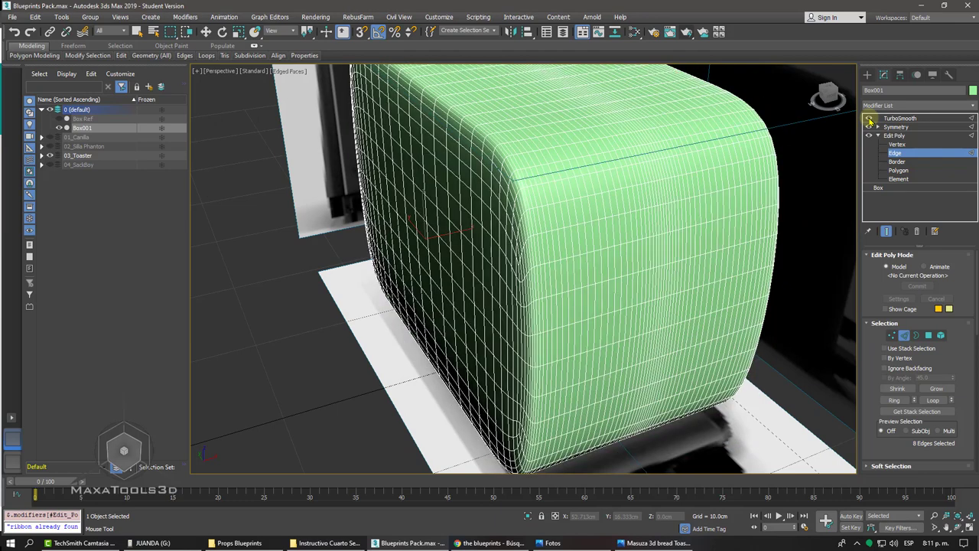
{"action": "key", "text": "F4"}
{"action": "key", "text": "shift+z"}
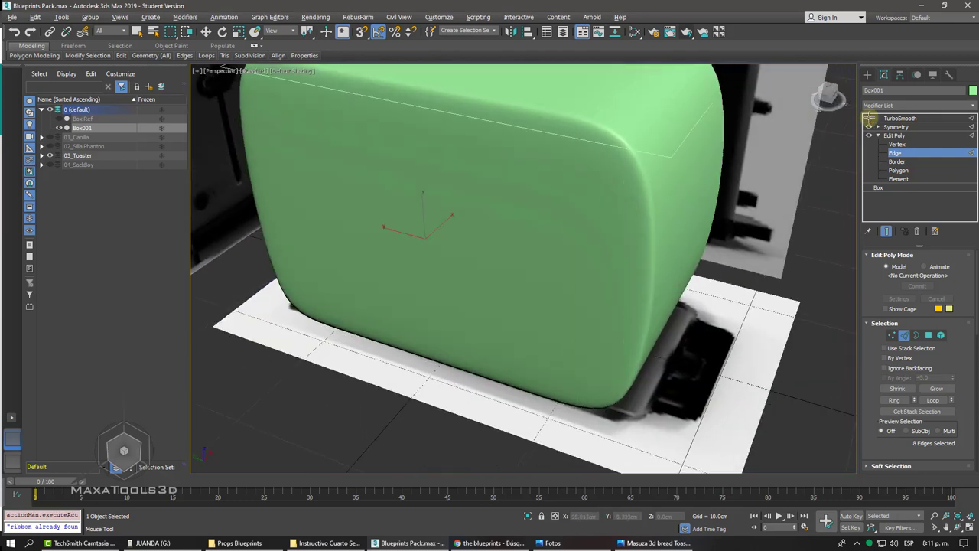
{"action": "left_click", "coordinate": [869, 118]}
{"action": "key", "text": "shift+z"}
{"action": "key", "text": "shift+z"}
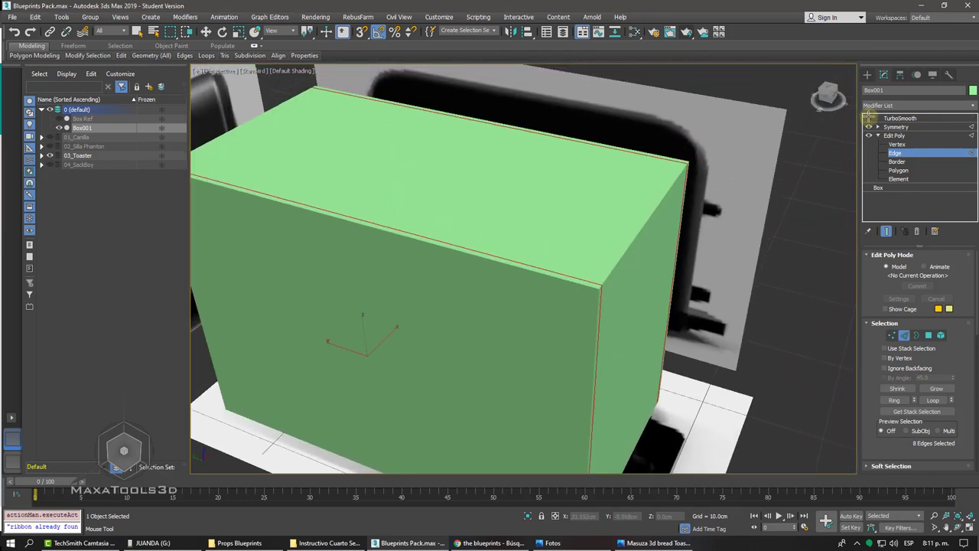
{"action": "key", "text": "shift+z"}
{"action": "left_click", "coordinate": [868, 119]}
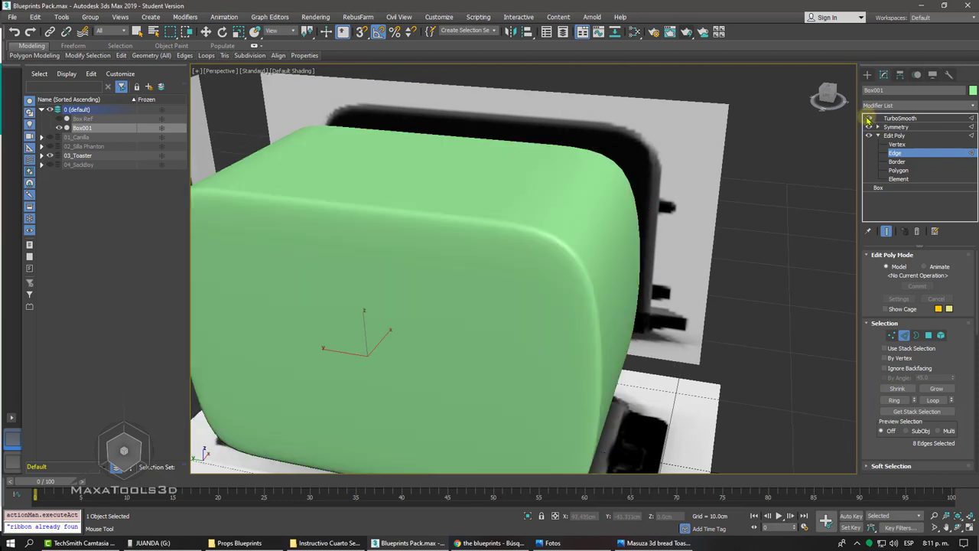
{"action": "left_click", "coordinate": [868, 119]}
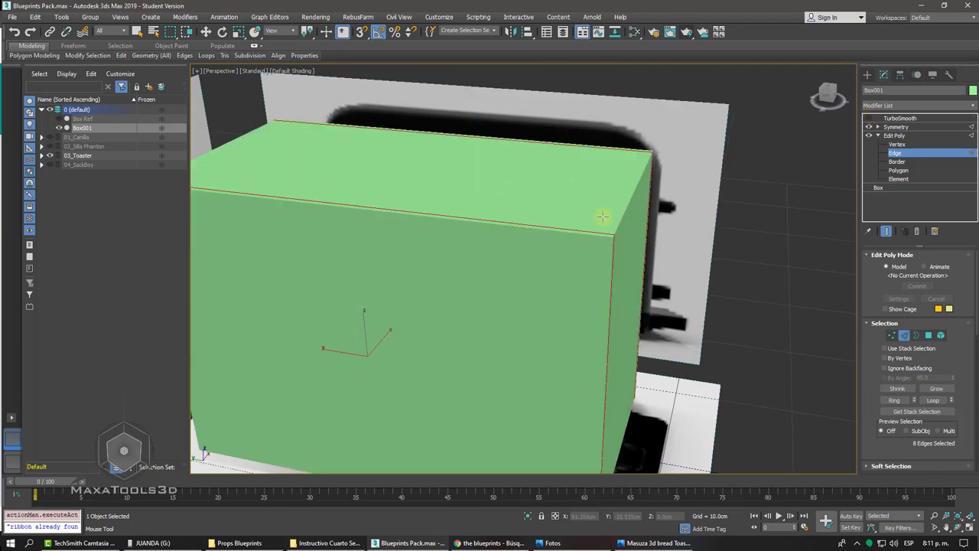
{"action": "key", "text": "F4"}
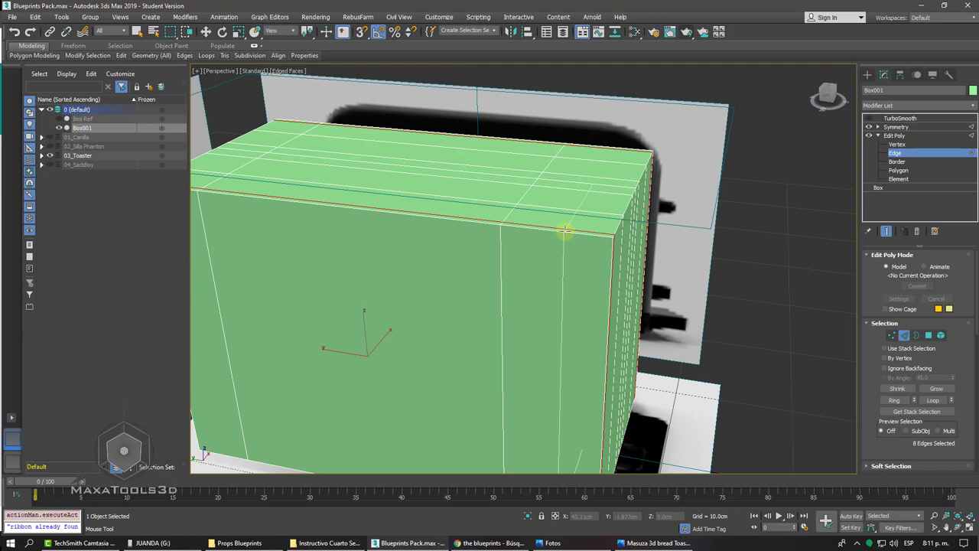
Insert a new vertical edge loop near the corner and check it with smoothing on
{"action": "left_click", "coordinate": [564, 229]}
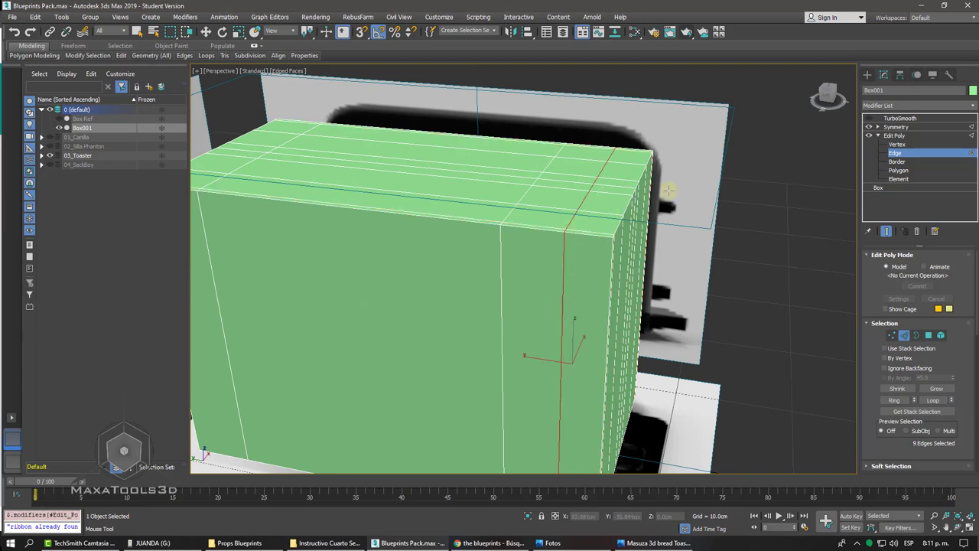
{"action": "left_click", "coordinate": [869, 118]}
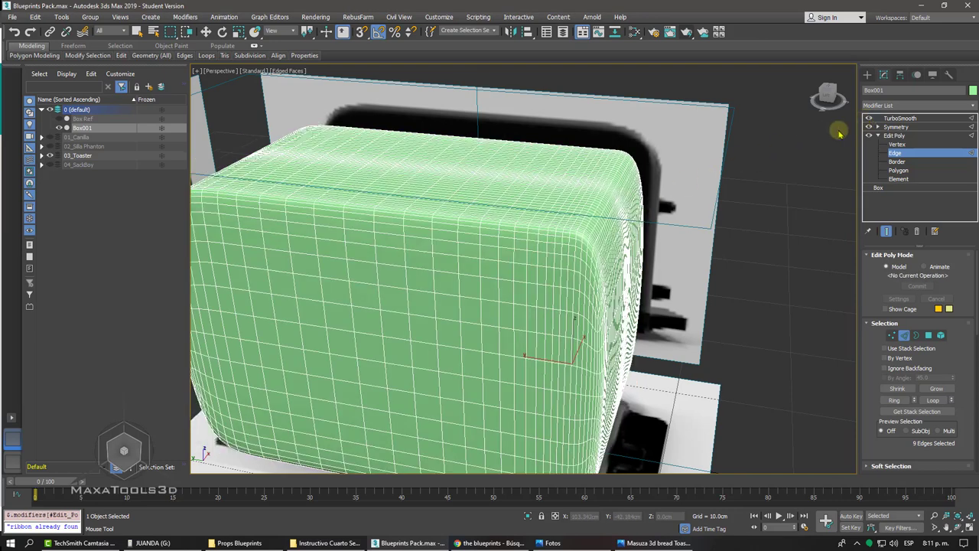
{"action": "key", "text": "F4"}
{"action": "middle_click_drag", "start_coordinate": [739, 163], "coordinate": [722, 164]}
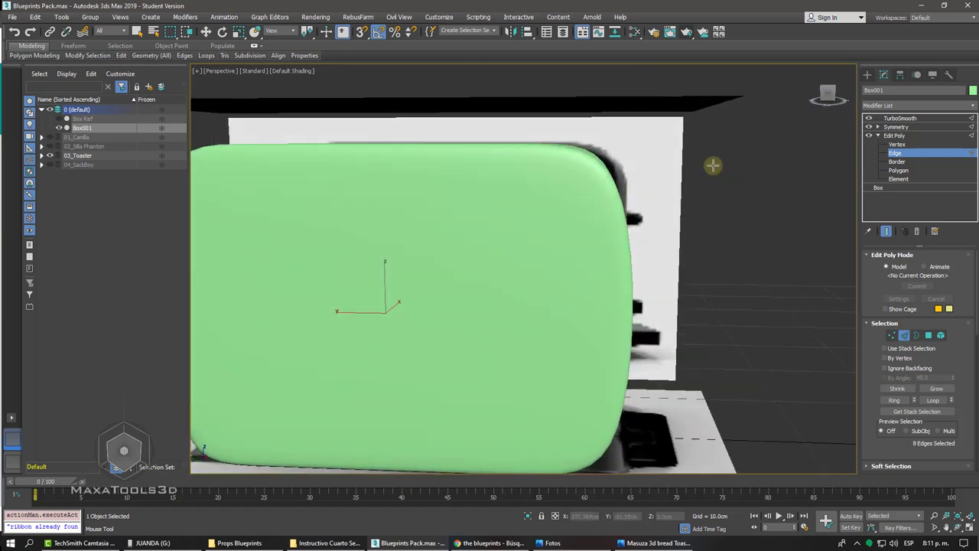
{"action": "left_click", "coordinate": [545, 147], "text": "ctrl"}
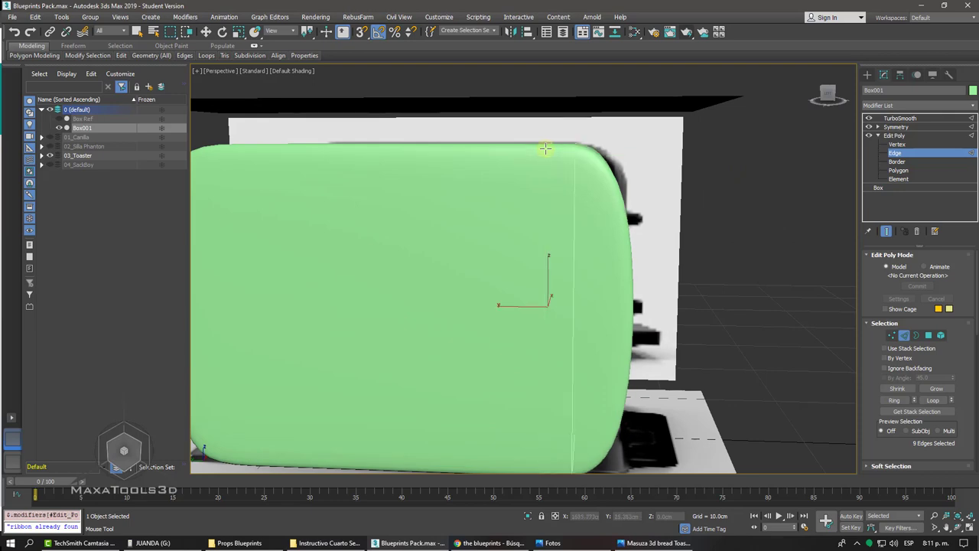
Show the base box with TurboSmooth off and edged faces in a three-quarter view
{"action": "scroll", "coordinate": [545, 147], "scroll_direction": "down", "scroll_amount": 3}
{"action": "middle_click_drag", "start_coordinate": [545, 148], "coordinate": [551, 147], "text": "alt"}
{"action": "key", "text": "F4"}
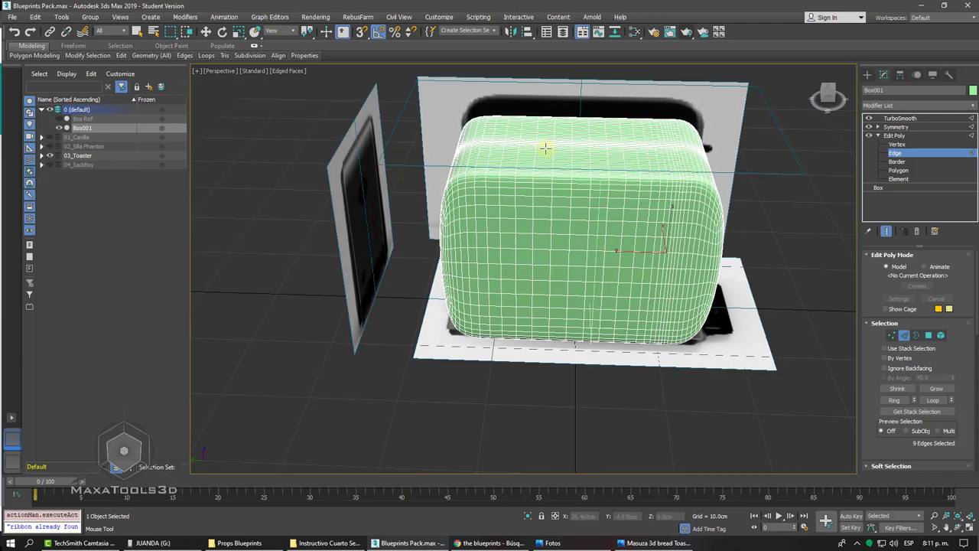
{"action": "key", "text": "F4"}
{"action": "left_click", "coordinate": [868, 119]}
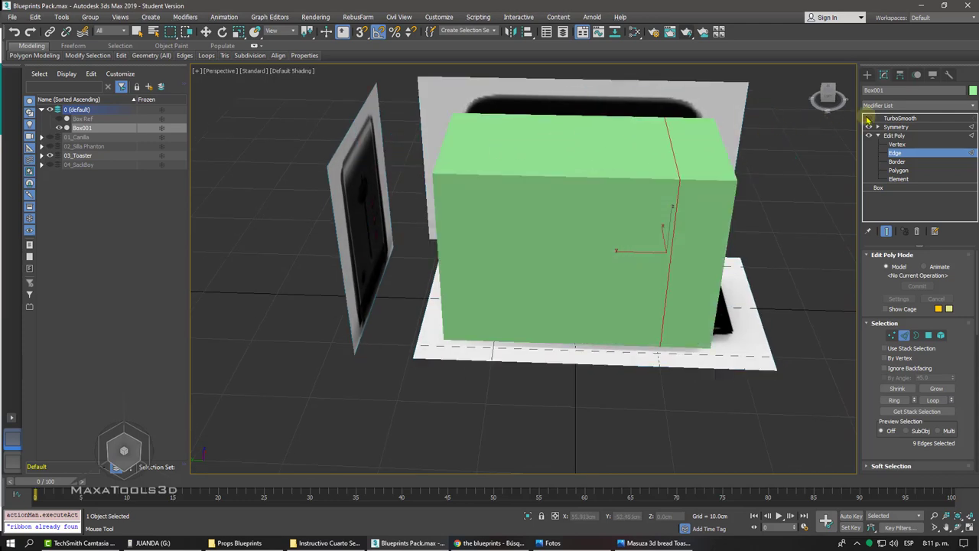
{"action": "key", "text": "F4"}
{"action": "mouse_move", "coordinate": [750, 253]}
{"action": "middle_mouse_down", "text": "alt"}
{"action": "mouse_move", "coordinate": [773, 252]}
{"action": "mouse_move", "coordinate": [747, 258]}
{"action": "mouse_move", "coordinate": [851, 197]}
{"action": "middle_mouse_up", "text": "alt"}
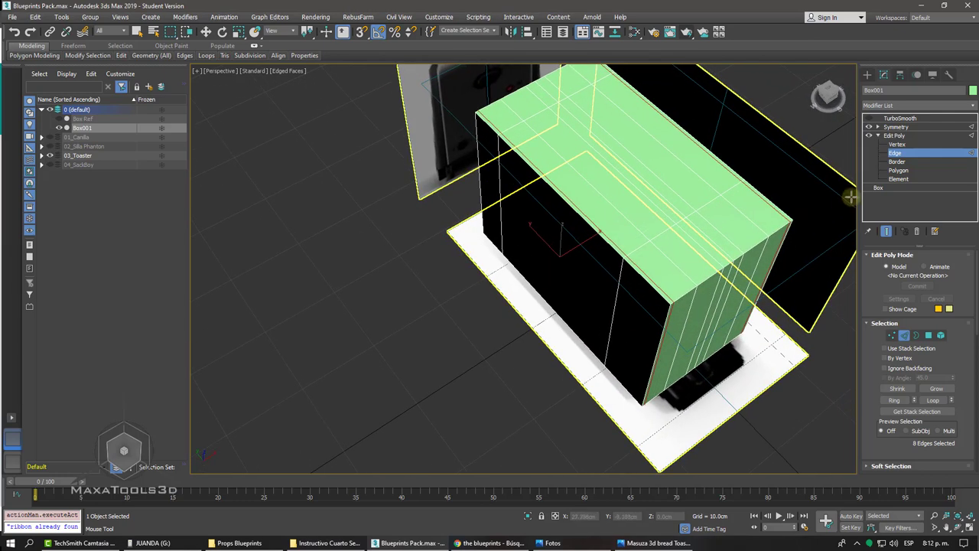
Undo an extra edge loop selection across the top and switch to Polygon level
{"action": "double_click", "coordinate": [597, 171]}
{"action": "key", "text": "w"}
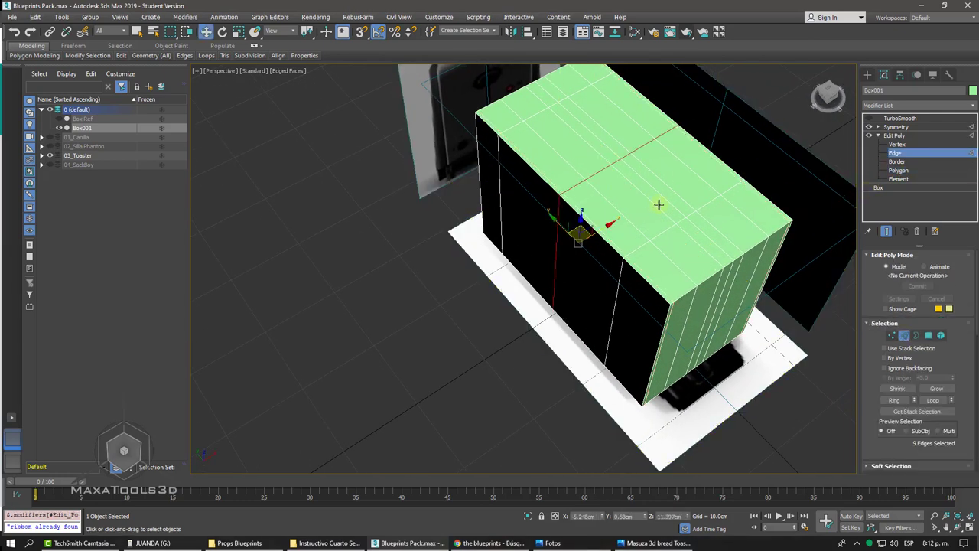
{"action": "key", "text": "ctrl+z"}
{"action": "left_click", "coordinate": [898, 170]}
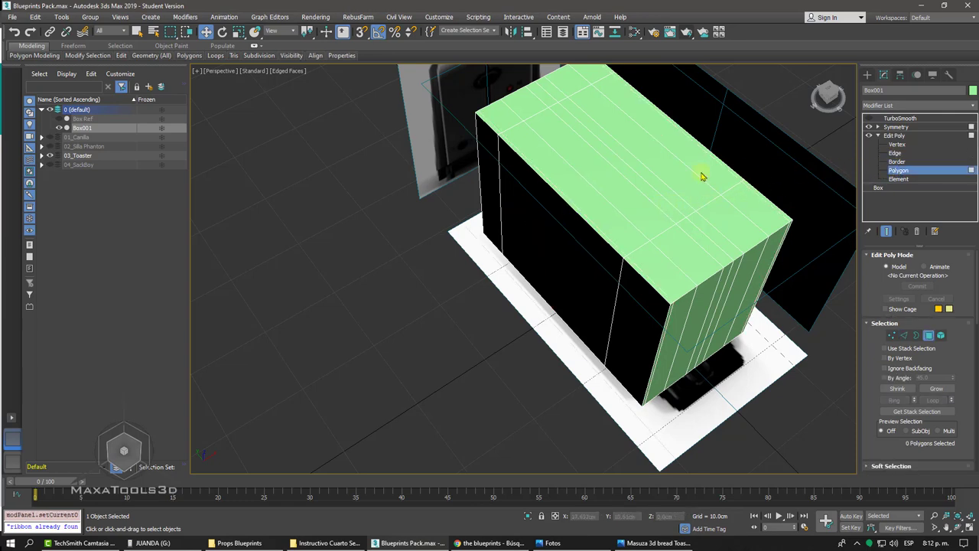
Extrude the two top strips inward to form the bread slots
{"action": "scroll", "coordinate": [536, 153], "scroll_direction": "up", "scroll_amount": 3}
{"action": "scroll", "coordinate": [484, 140], "scroll_direction": "up", "scroll_amount": 3}
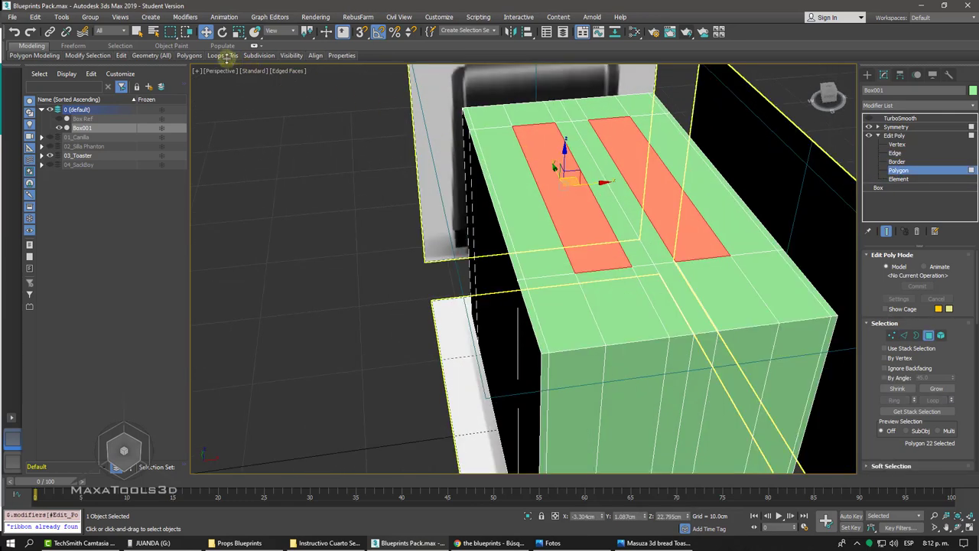
{"action": "mouse_move", "coordinate": [216, 55]}
{"action": "left_click", "coordinate": [189, 55]}
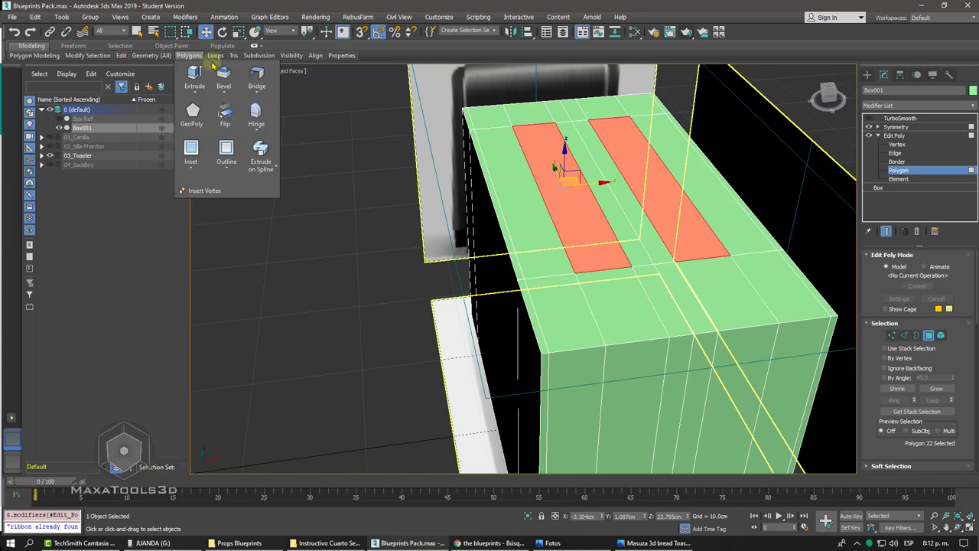
{"action": "left_click_drag", "start_coordinate": [554, 163], "coordinate": [572, 224]}
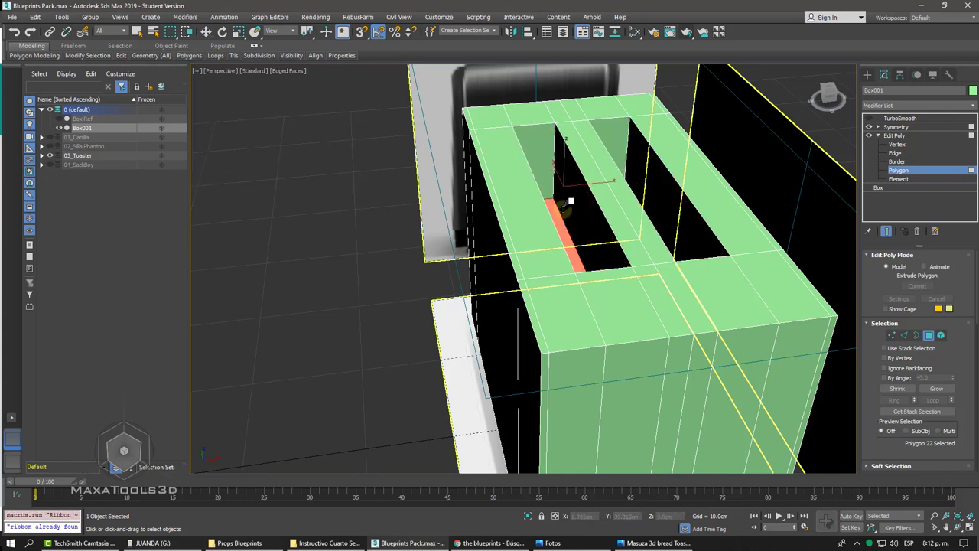
{"action": "right_click", "coordinate": [573, 219]}
{"action": "key", "text": "w"}
{"action": "mouse_move", "coordinate": [573, 220]}
{"action": "middle_mouse_down", "text": "alt"}
{"action": "mouse_move", "coordinate": [604, 203]}
{"action": "mouse_move", "coordinate": [545, 275]}
{"action": "mouse_move", "coordinate": [539, 252]}
{"action": "mouse_move", "coordinate": [679, 227]}
{"action": "middle_mouse_up", "text": "alt"}
{"action": "scroll", "coordinate": [605, 202], "scroll_direction": "up", "scroll_amount": 2}
In Left view, move the slot faces down to deepen the slots
{"action": "key", "text": "l"}
{"action": "scroll", "coordinate": [681, 226], "scroll_direction": "up", "scroll_amount": 1}
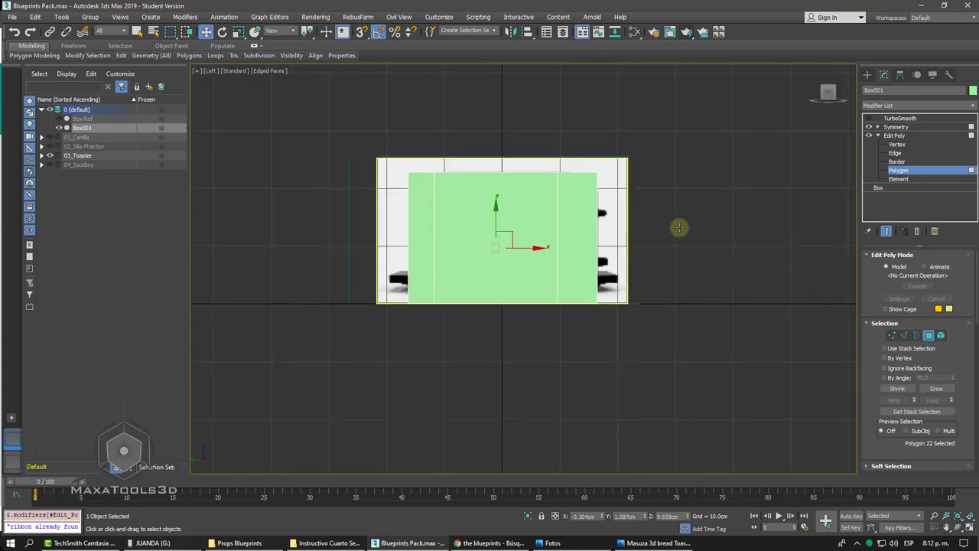
{"action": "scroll", "coordinate": [663, 227], "scroll_direction": "up", "scroll_amount": 2}
{"action": "scroll", "coordinate": [502, 229], "scroll_direction": "up", "scroll_amount": 3}
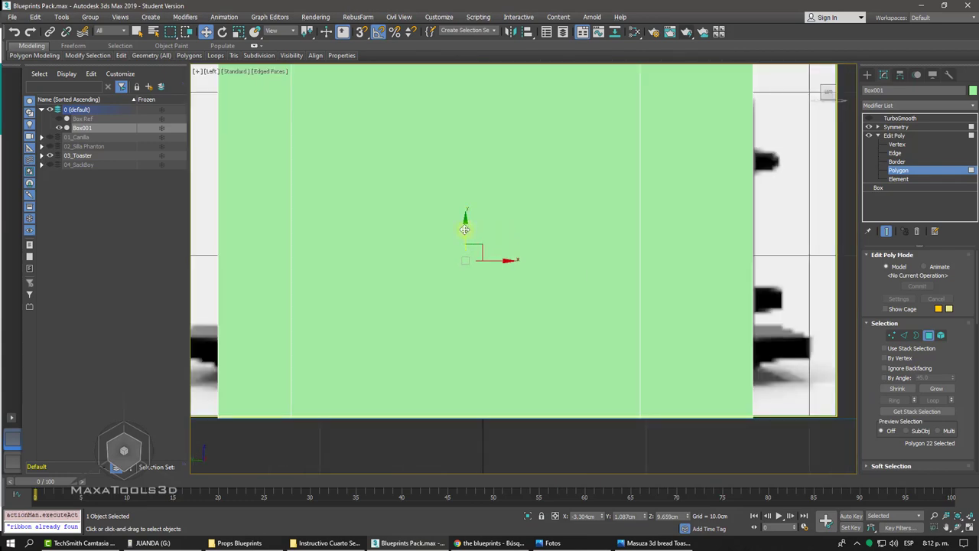
{"action": "mouse_move", "coordinate": [465, 229]}
{"action": "left_mouse_down"}
{"action": "mouse_move", "coordinate": [464, 266]}
{"action": "mouse_move", "coordinate": [461, 255]}
{"action": "mouse_move", "coordinate": [485, 256]}
{"action": "left_mouse_up"}
{"action": "scroll", "coordinate": [489, 246], "scroll_direction": "down", "scroll_amount": 2}
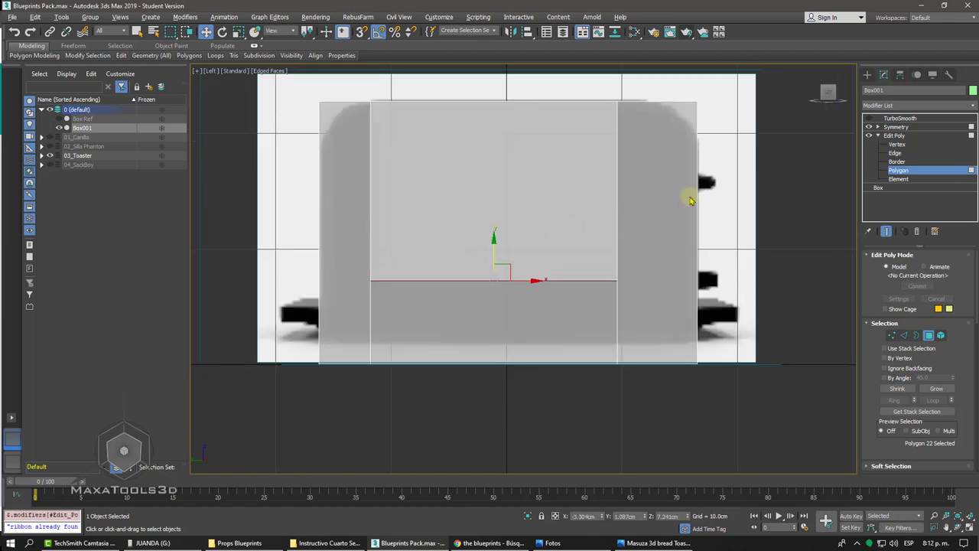
{"action": "left_click", "coordinate": [894, 135]}
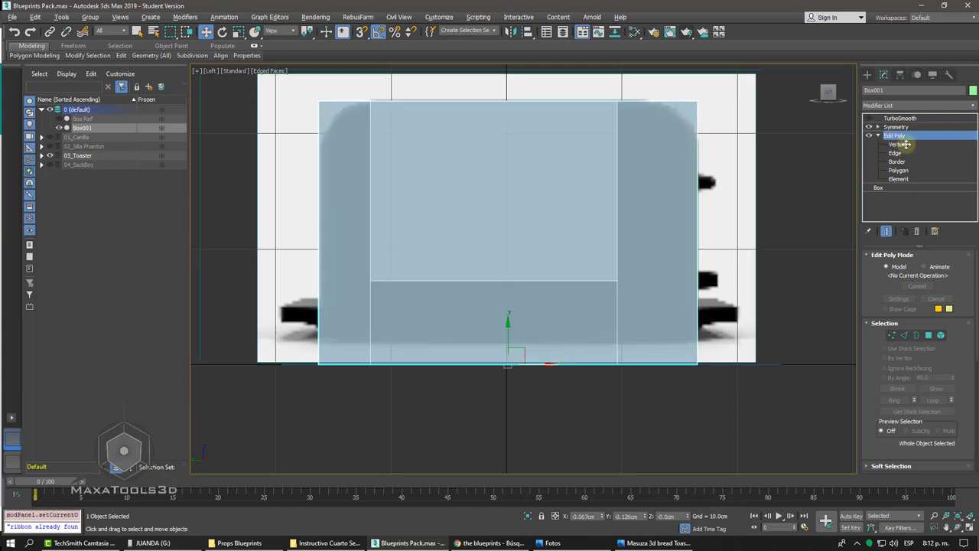
{"action": "left_click", "coordinate": [901, 145]}
Raise the bottom row of vertices up to the reference image's base in Left view
{"action": "left_click_drag", "start_coordinate": [276, 350], "coordinate": [823, 405]}
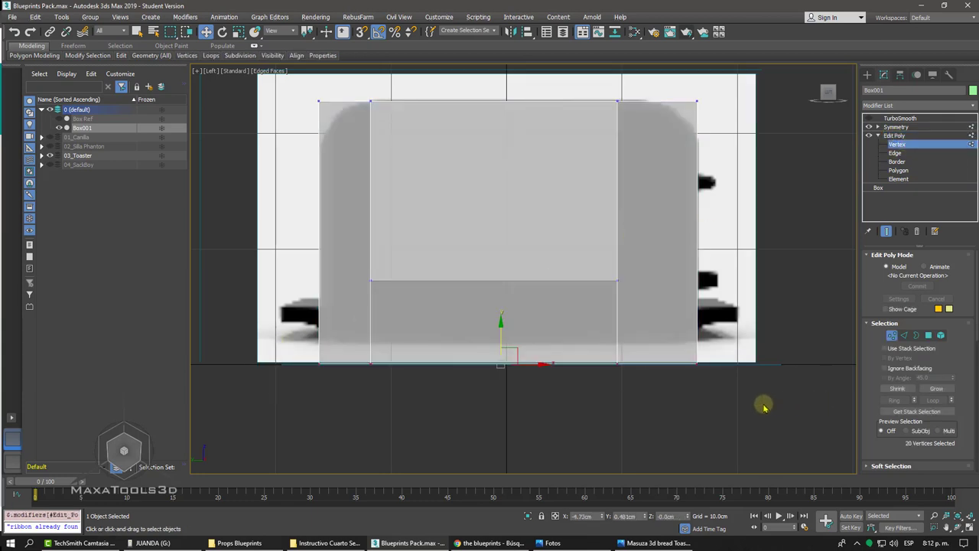
{"action": "mouse_move", "coordinate": [279, 335]}
{"action": "left_mouse_down"}
{"action": "mouse_move", "coordinate": [527, 413]}
{"action": "mouse_move", "coordinate": [836, 433]}
{"action": "left_mouse_up"}
{"action": "mouse_move", "coordinate": [499, 322]}
{"action": "left_mouse_down"}
{"action": "mouse_move", "coordinate": [511, 260]}
{"action": "mouse_move", "coordinate": [501, 299]}
{"action": "mouse_move", "coordinate": [544, 289]}
{"action": "left_mouse_up"}
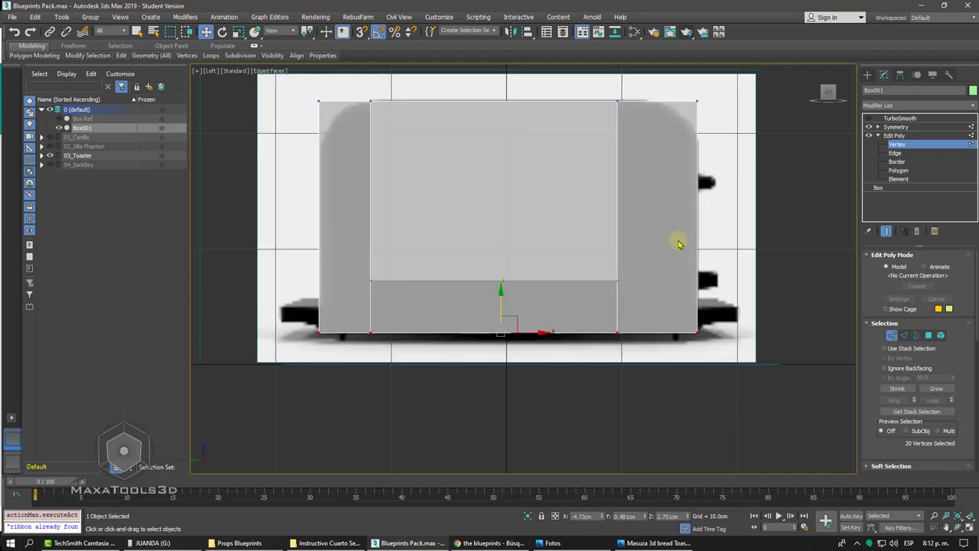
{"action": "key", "text": "p"}
{"action": "middle_click_drag", "start_coordinate": [677, 244], "coordinate": [696, 235], "text": "alt"}
{"action": "scroll", "coordinate": [697, 236], "scroll_direction": "up", "scroll_amount": 5}
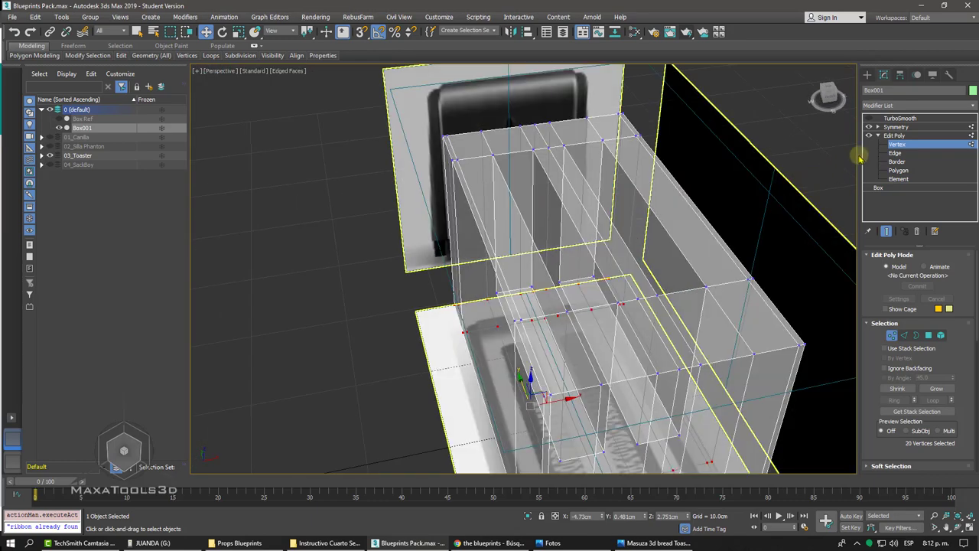
Preview the toaster with TurboSmooth on, then turn it off and return to Edge level
{"action": "left_click", "coordinate": [896, 135]}
{"action": "left_click", "coordinate": [897, 127]}
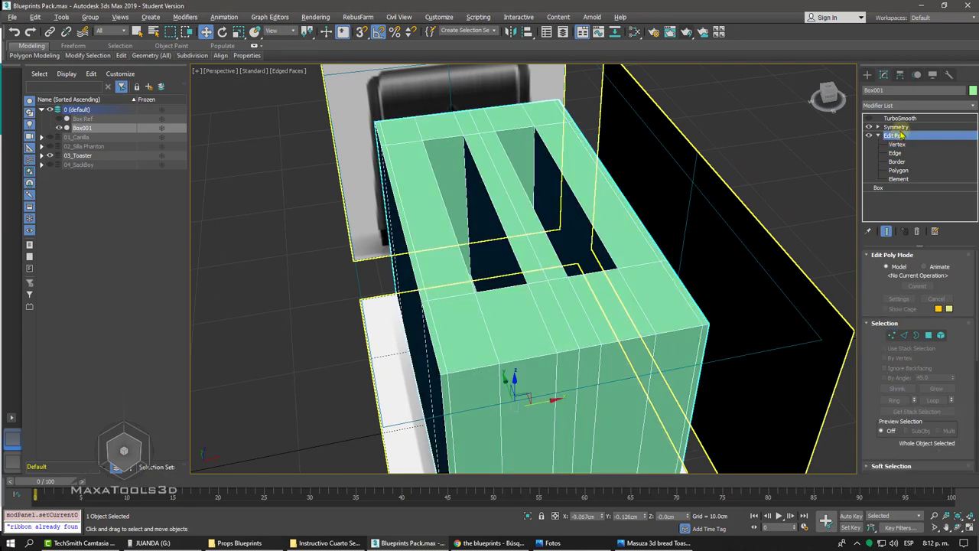
{"action": "left_click", "coordinate": [901, 119]}
{"action": "left_click", "coordinate": [869, 118]}
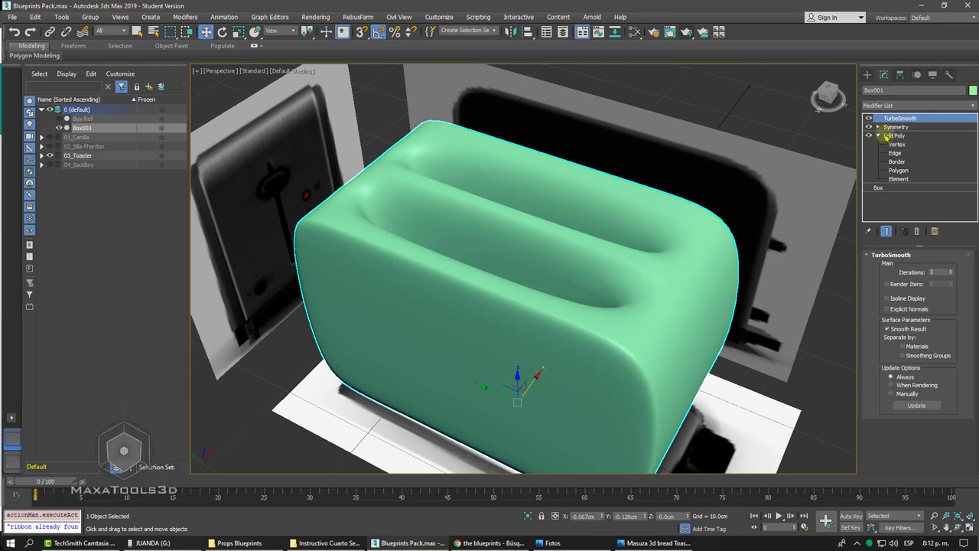
{"action": "left_click", "coordinate": [869, 118]}
{"action": "left_click", "coordinate": [895, 153]}
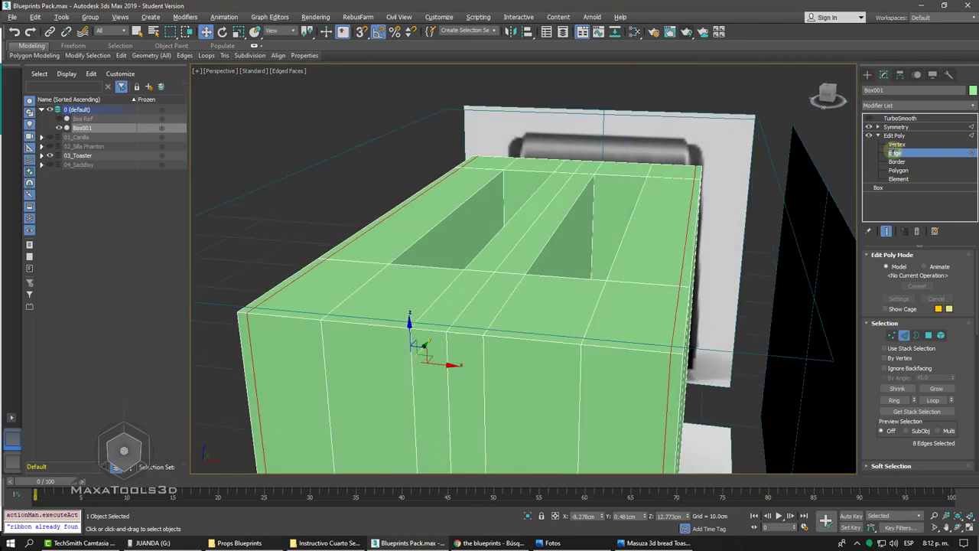
Frame the toaster and isolate the box, hiding the reference planes
{"action": "scroll", "coordinate": [513, 174], "scroll_direction": "up", "scroll_amount": 3}
{"action": "scroll", "coordinate": [511, 175], "scroll_direction": "up", "scroll_amount": 2}
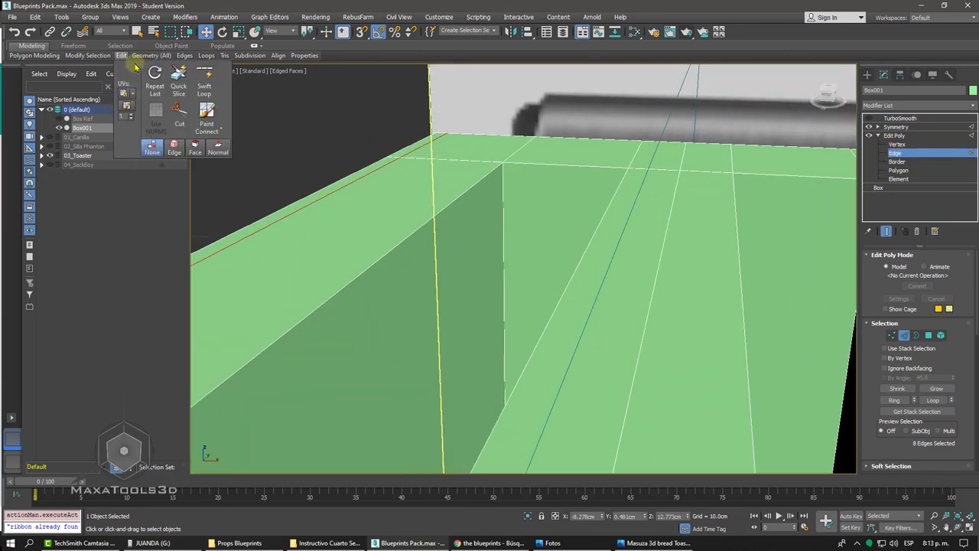
{"action": "left_click", "coordinate": [204, 78]}
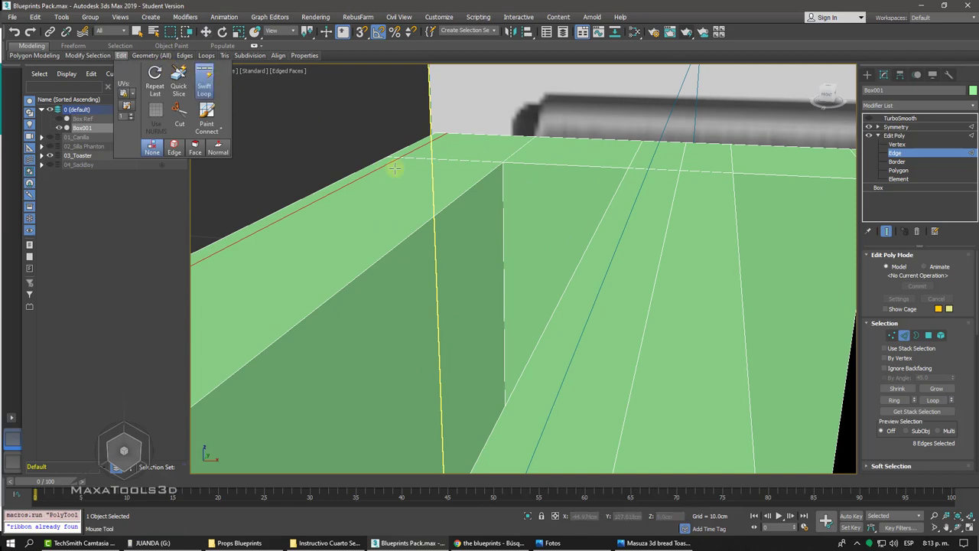
{"action": "scroll", "coordinate": [430, 190], "scroll_direction": "down", "scroll_amount": 2}
{"action": "scroll", "coordinate": [431, 186], "scroll_direction": "down", "scroll_amount": 2}
{"action": "scroll", "coordinate": [431, 186], "scroll_direction": "down", "scroll_amount": 2}
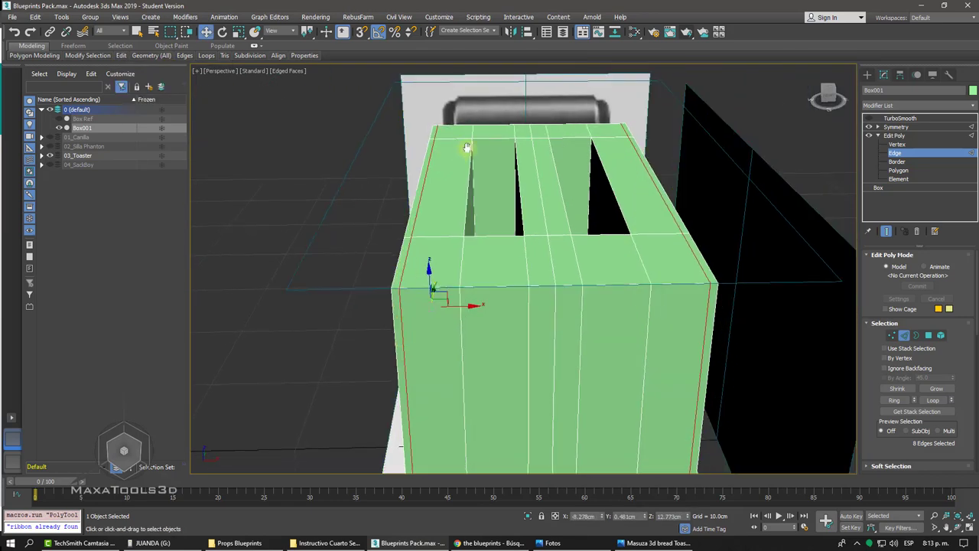
{"action": "scroll", "coordinate": [466, 149], "scroll_direction": "down", "scroll_amount": 1}
{"action": "key", "text": "z"}
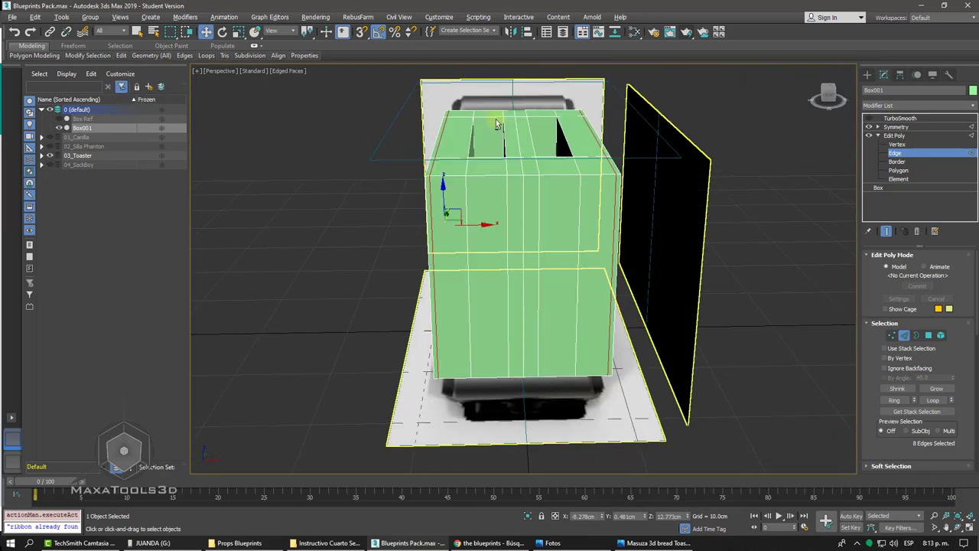
{"action": "key", "text": "alt+q"}
{"action": "scroll", "coordinate": [496, 130], "scroll_direction": "up", "scroll_amount": 3}
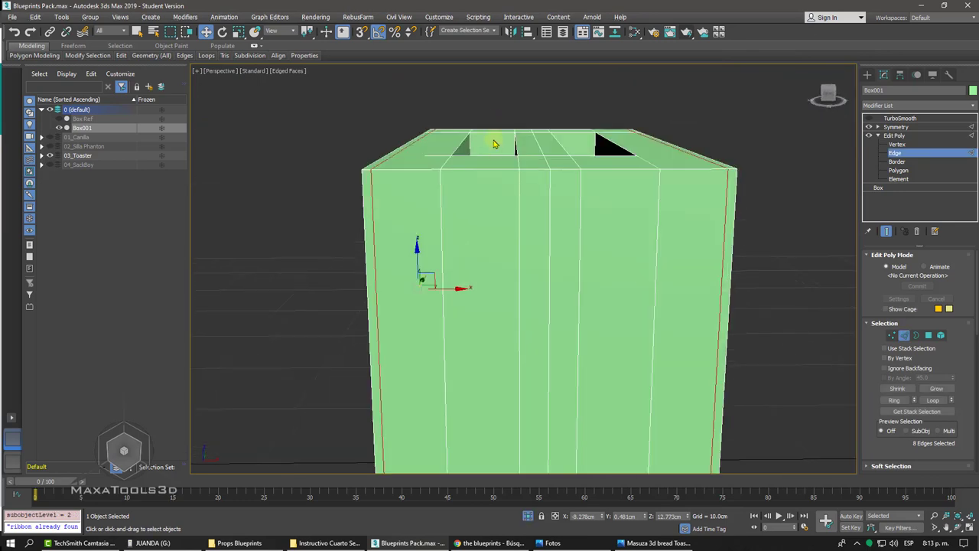
{"action": "middle_click_drag", "start_coordinate": [493, 144], "coordinate": [477, 279], "text": "alt"}
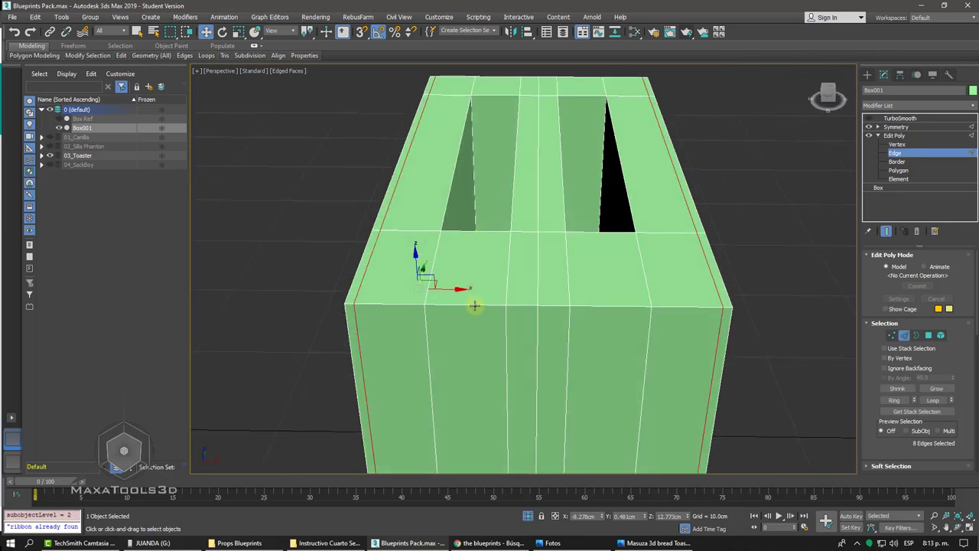
Select the ring of front edges and try connecting them, then undo the result
{"action": "left_click", "coordinate": [475, 305]}
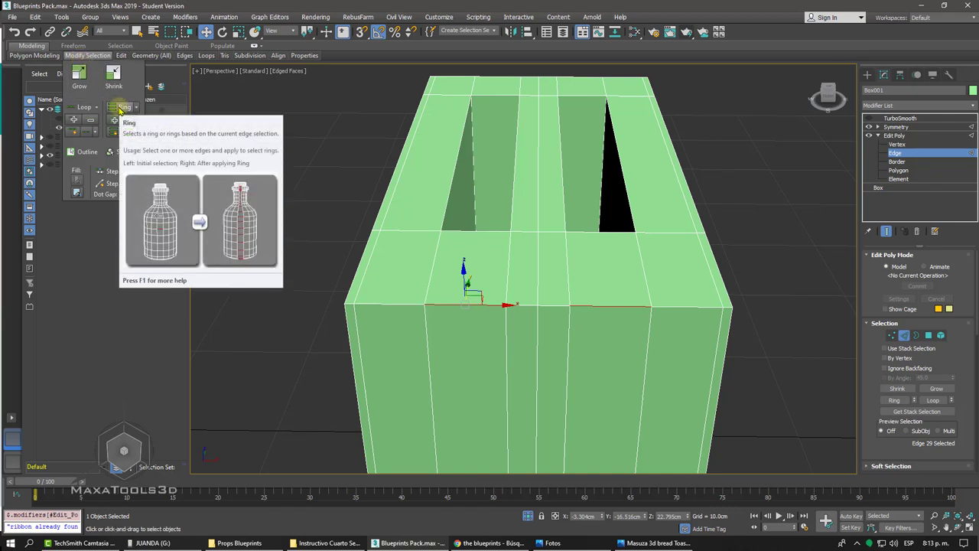
{"action": "left_click", "coordinate": [120, 111]}
{"action": "key", "text": "F3"}
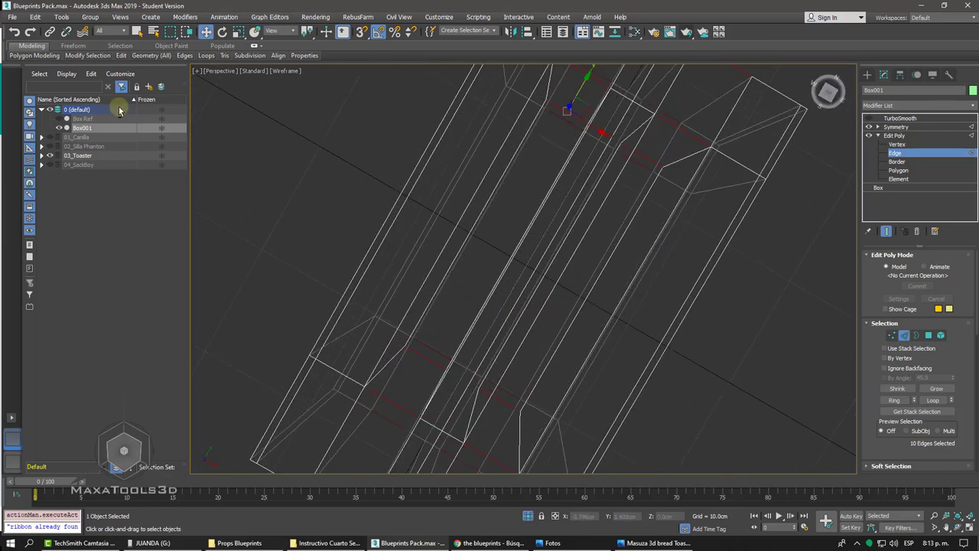
{"action": "key", "text": "F3"}
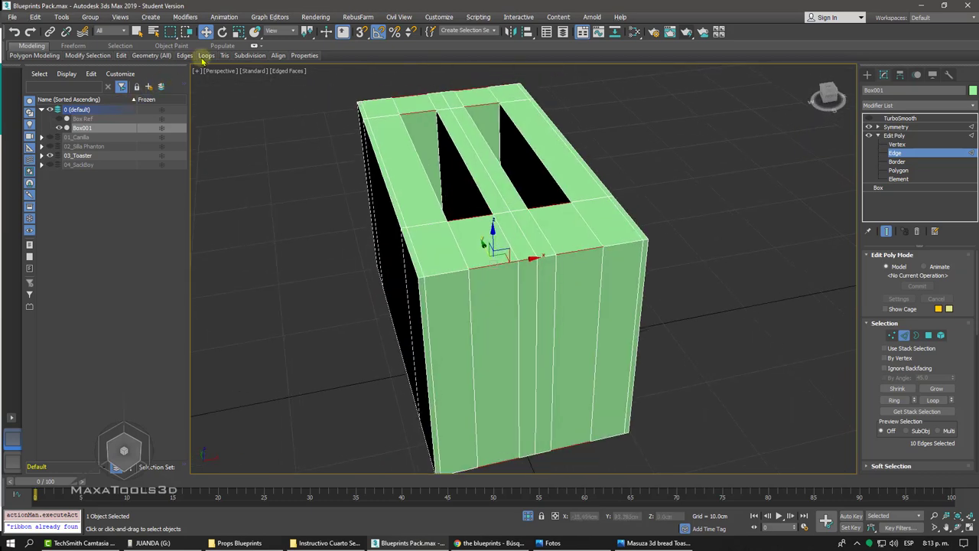
{"action": "mouse_move", "coordinate": [206, 56]}
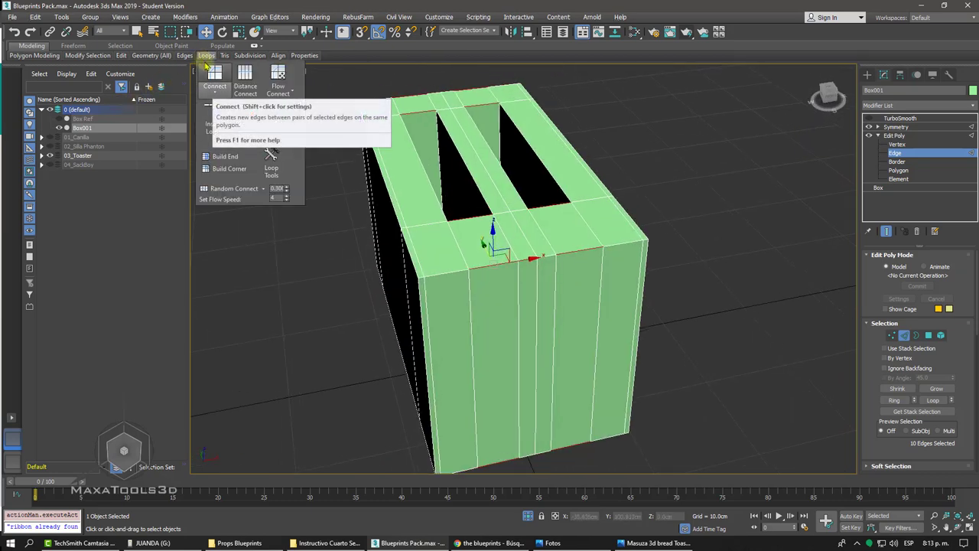
{"action": "left_click", "coordinate": [215, 76]}
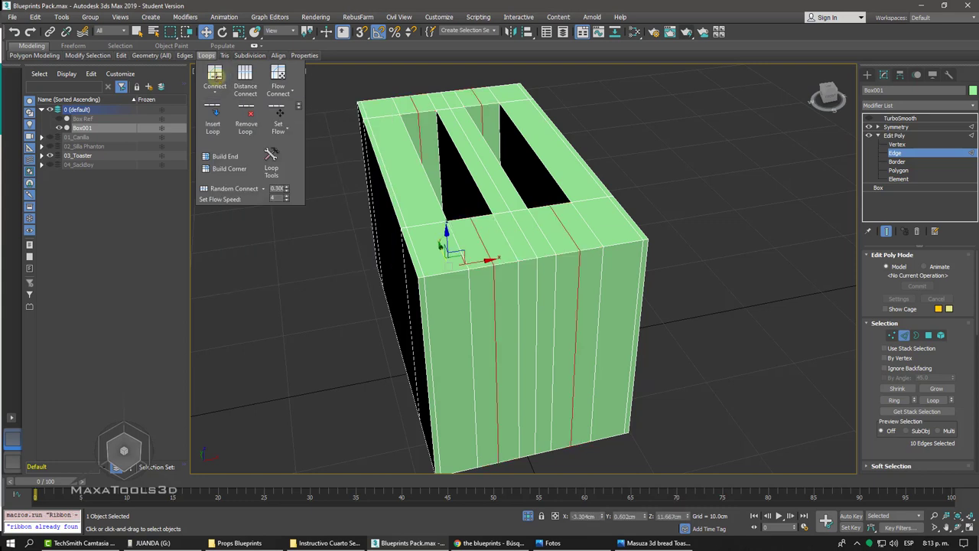
{"action": "key", "text": "ctrl+z"}
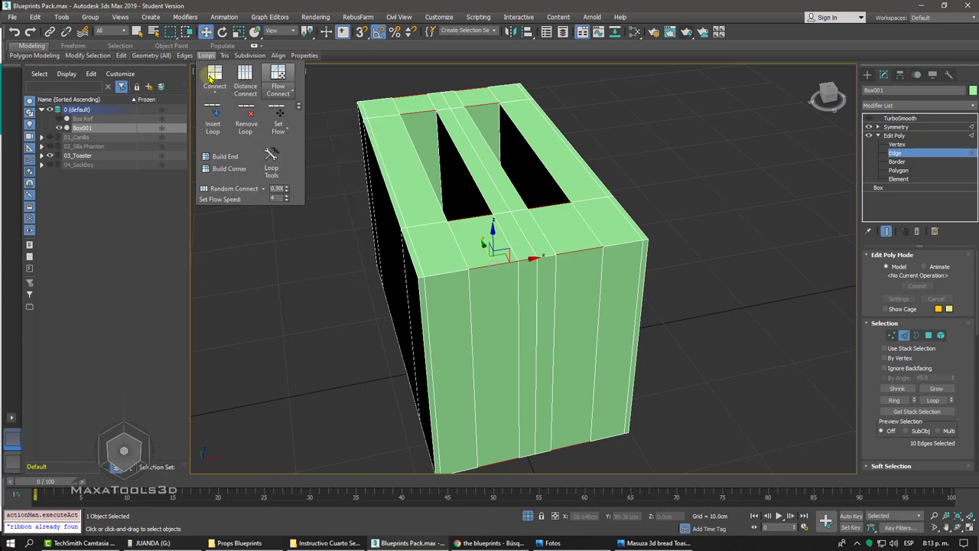
Connect the selected edges through the Ribbon's Connect settings and commit the new edges
{"action": "left_click", "coordinate": [207, 75]}
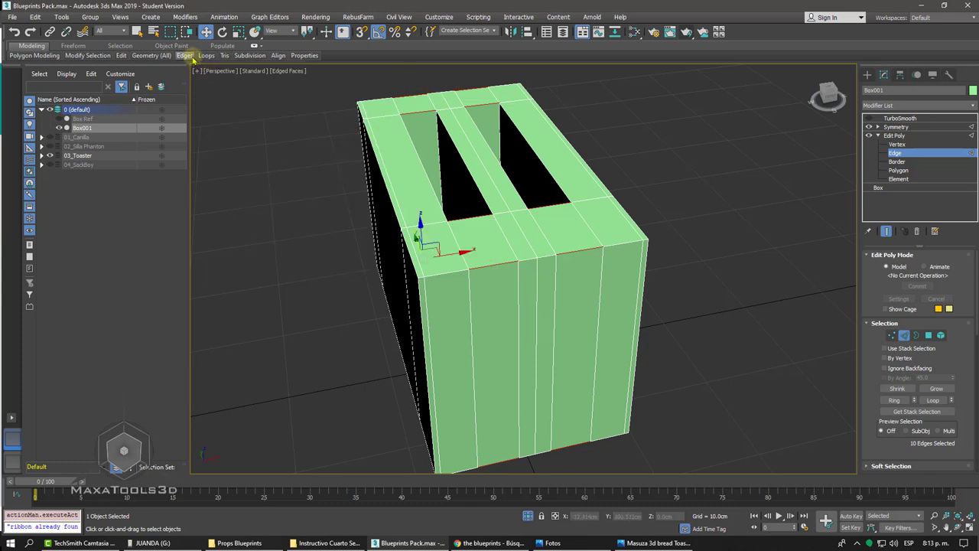
{"action": "left_click", "coordinate": [206, 70]}
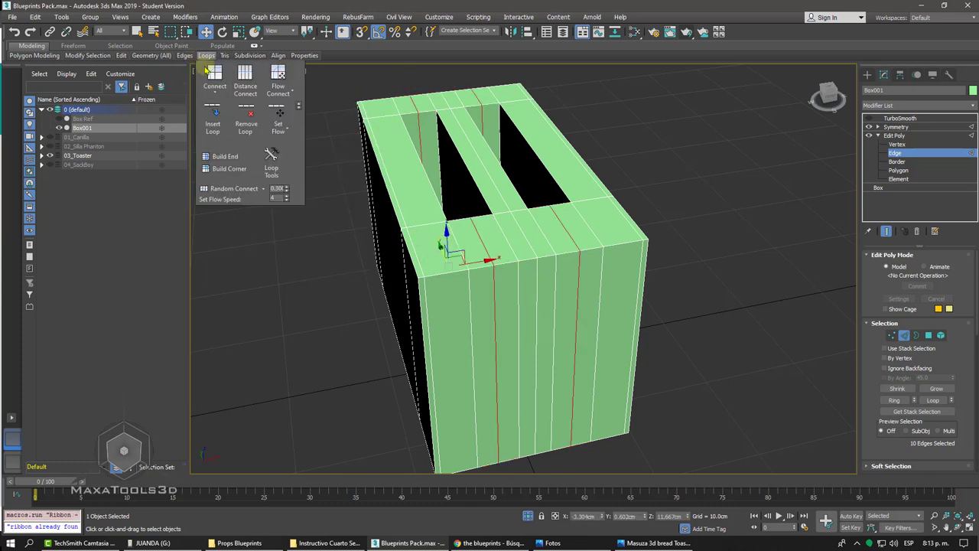
{"action": "left_click", "coordinate": [185, 61]}
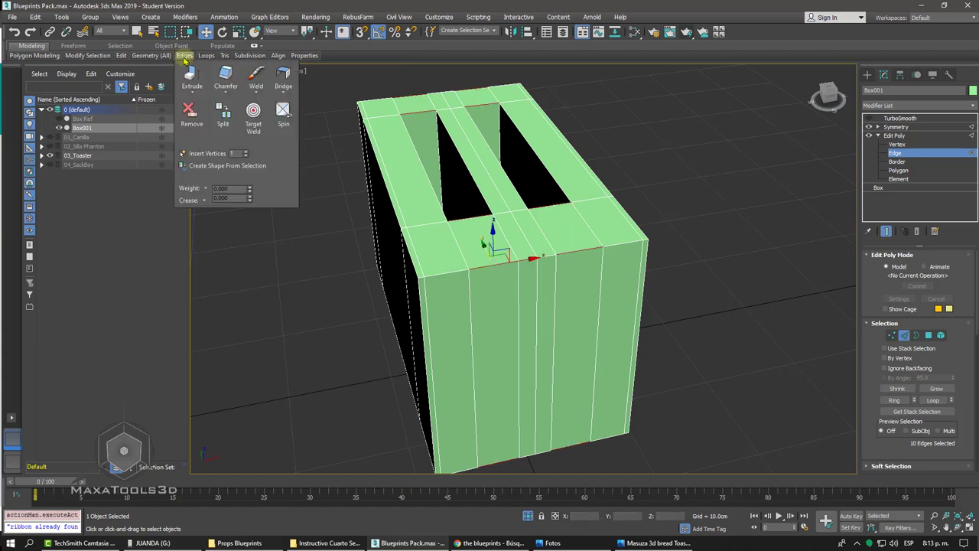
{"action": "mouse_move", "coordinate": [215, 106]}
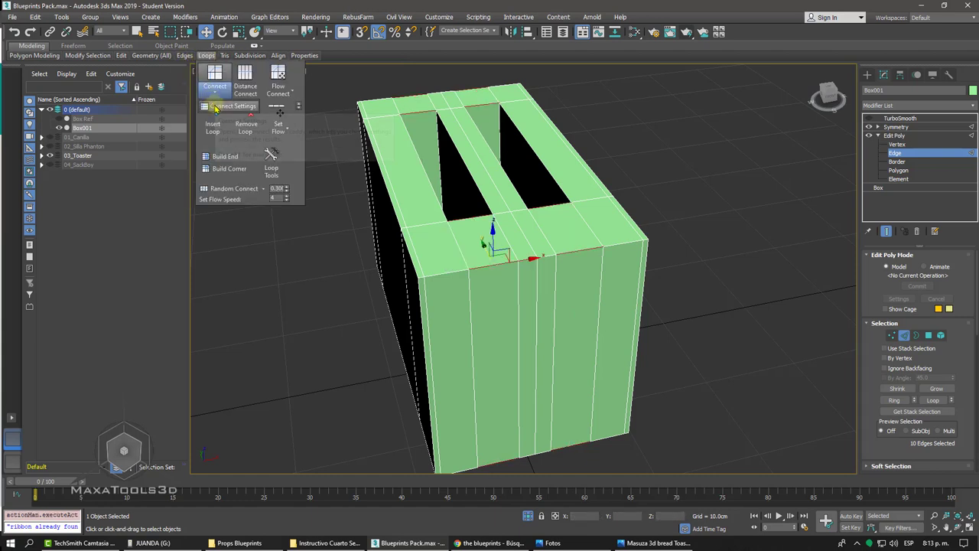
{"action": "left_click", "coordinate": [214, 95]}
{"action": "left_click", "coordinate": [214, 110]}
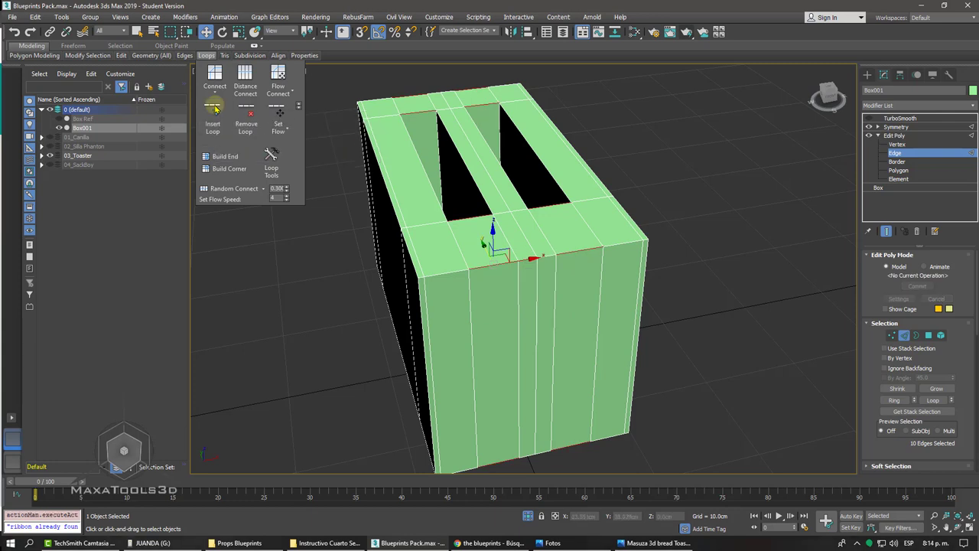
{"action": "scroll", "coordinate": [872, 327], "scroll_direction": "down", "scroll_amount": 1}
{"action": "left_click_drag", "start_coordinate": [872, 328], "coordinate": [855, 172]}
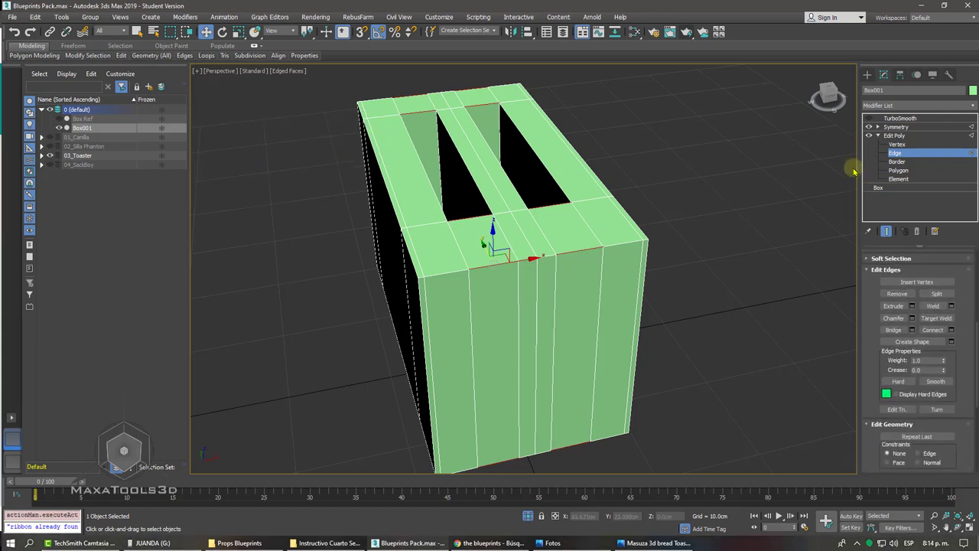
Connect the edges with 2 segments, pinch 86 and slide 0, and confirm
{"action": "left_click", "coordinate": [952, 330]}
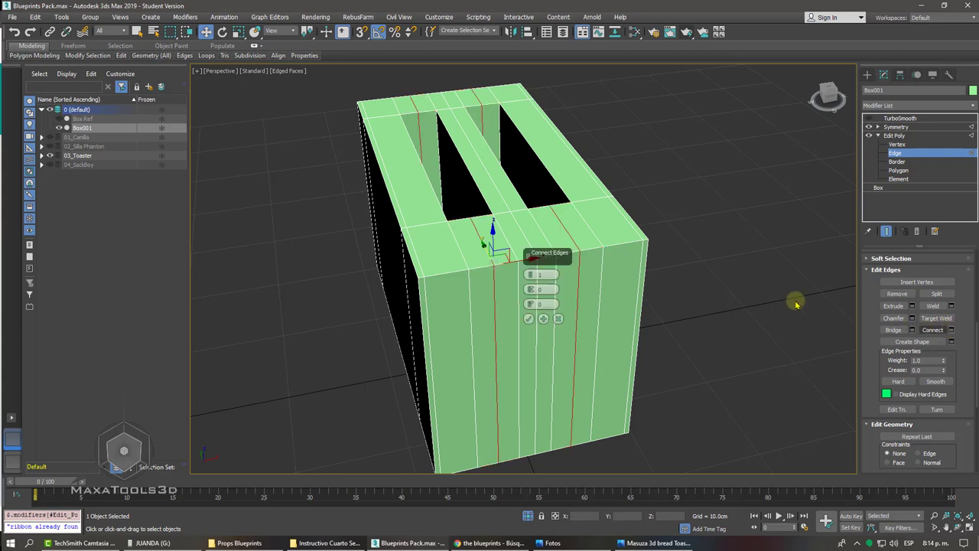
{"action": "left_click_drag", "start_coordinate": [536, 255], "coordinate": [339, 151]}
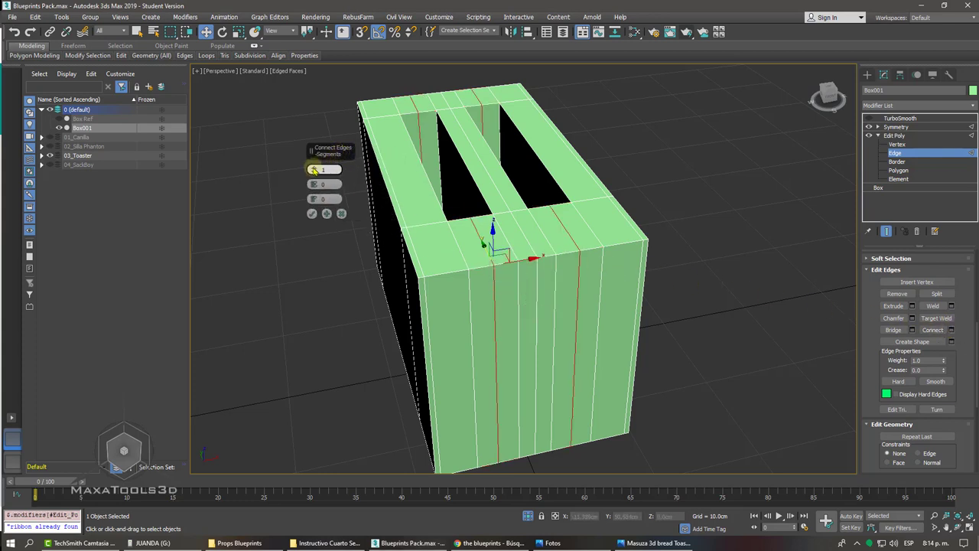
{"action": "mouse_move", "coordinate": [313, 170]}
{"action": "left_mouse_down"}
{"action": "mouse_move", "coordinate": [313, 197]}
{"action": "mouse_move", "coordinate": [310, 8]}
{"action": "left_mouse_up"}
{"action": "right_click", "coordinate": [315, 201]}
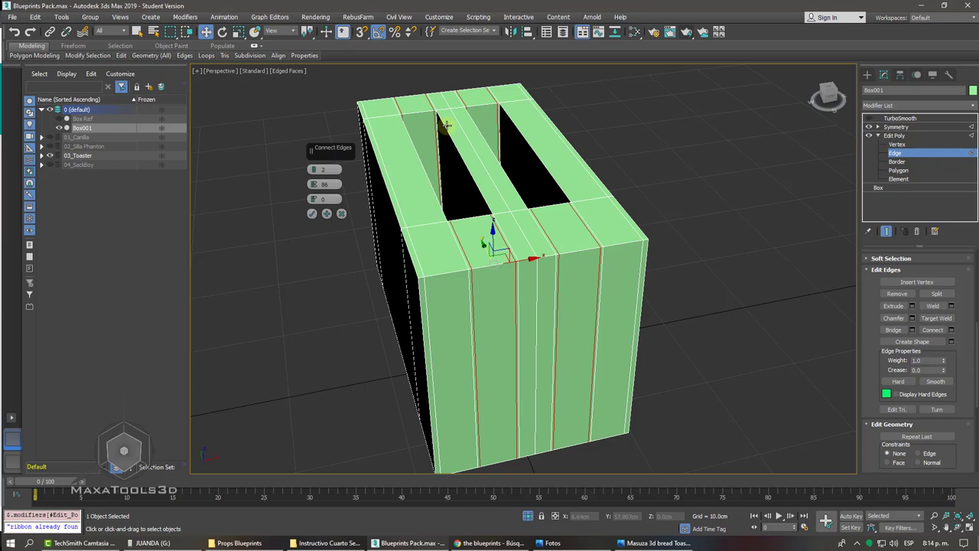
{"action": "left_click", "coordinate": [312, 213]}
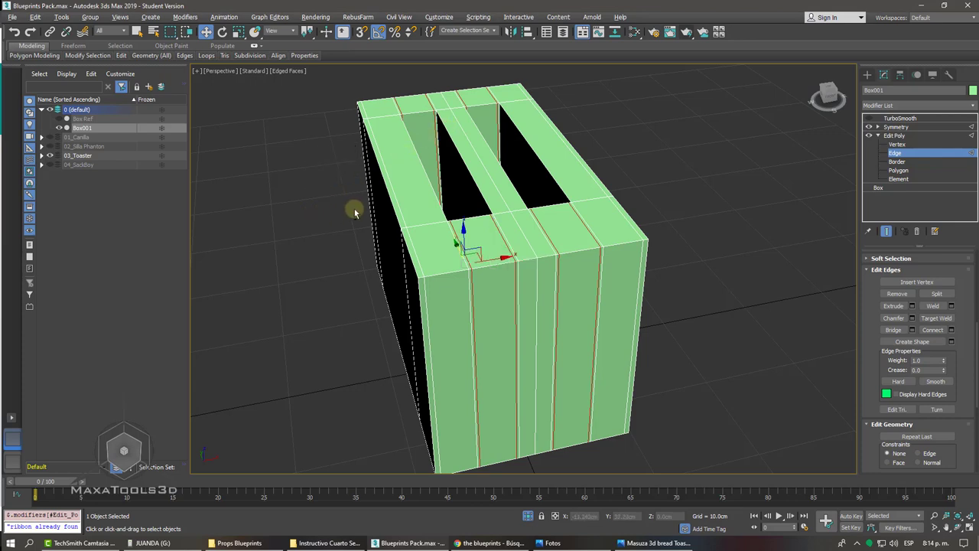
{"action": "middle_click_drag", "start_coordinate": [354, 209], "coordinate": [428, 205], "text": "alt"}
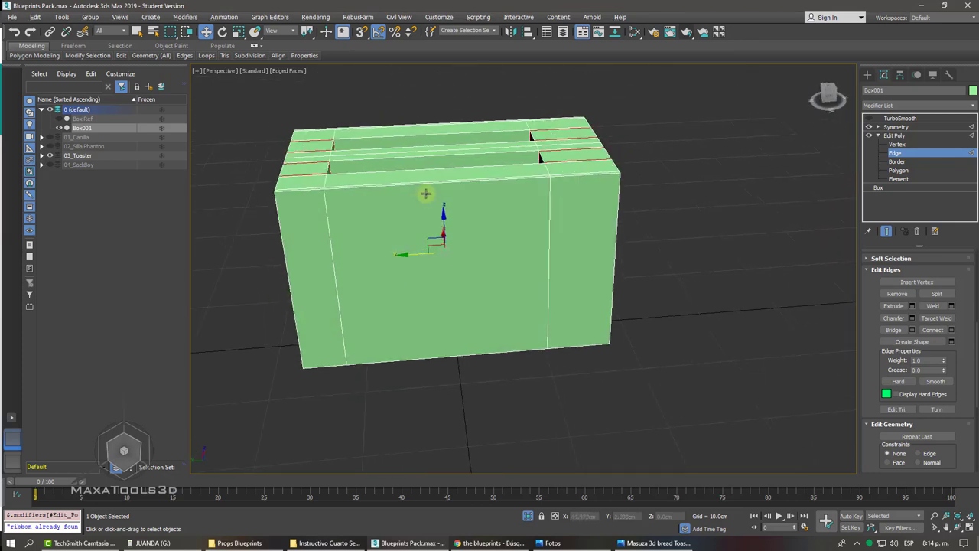
In wireframe, crossing-select the horizontal edges spanning the bread-slot walls
{"action": "left_click", "coordinate": [424, 185]}
{"action": "mouse_move", "coordinate": [121, 55]}
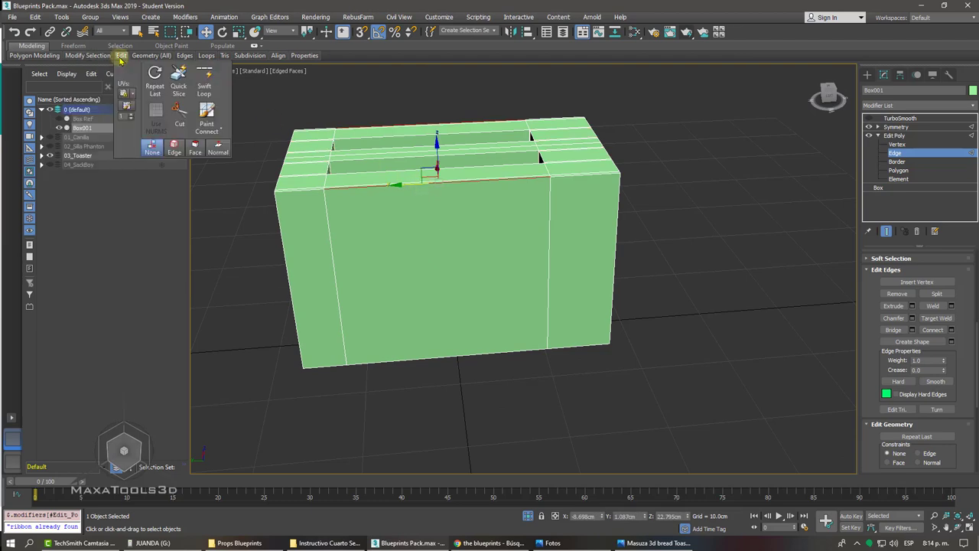
{"action": "mouse_move", "coordinate": [87, 55]}
{"action": "left_click", "coordinate": [123, 108]}
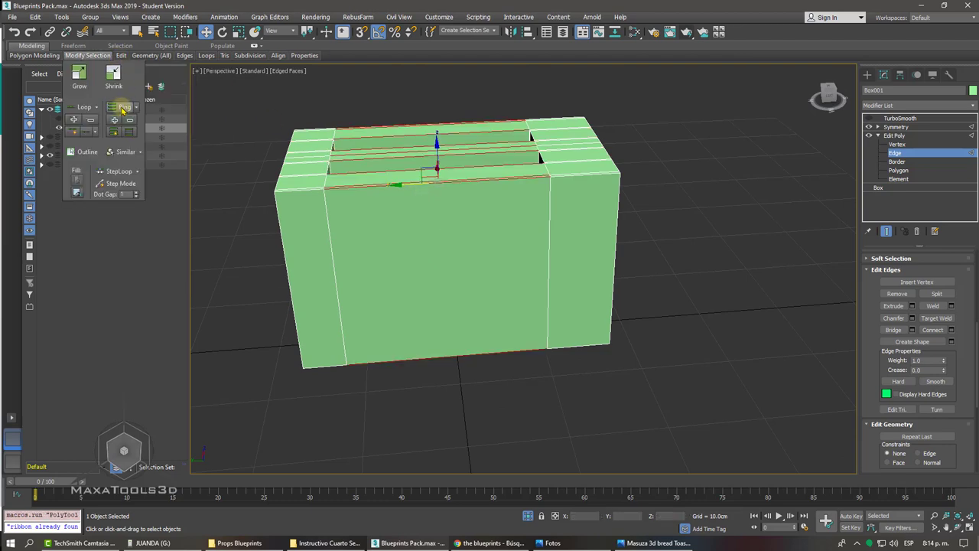
{"action": "mouse_move", "coordinate": [368, 229]}
{"action": "middle_mouse_down", "text": "alt"}
{"action": "mouse_move", "coordinate": [376, 212]}
{"action": "mouse_move", "coordinate": [444, 331]}
{"action": "middle_mouse_up", "text": "alt"}
{"action": "key", "text": "F3"}
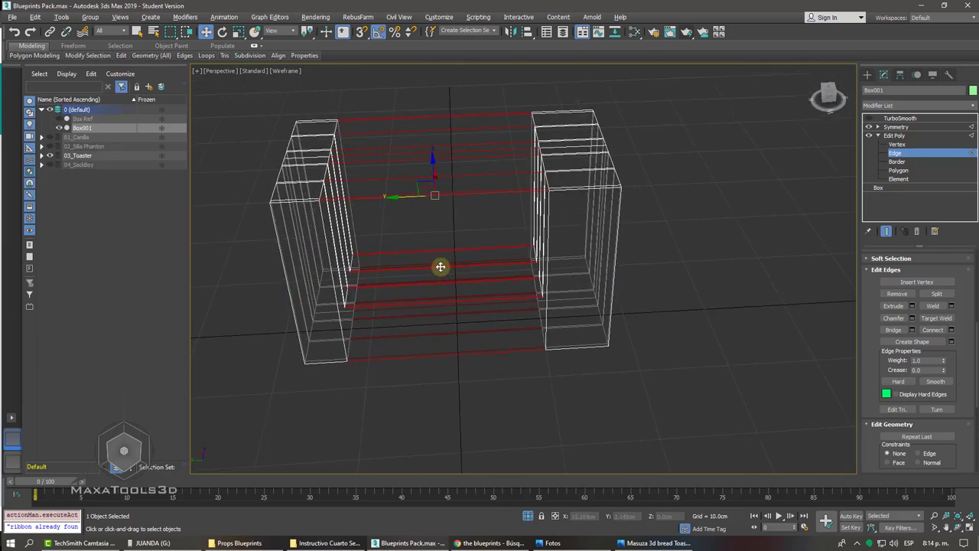
{"action": "left_click", "coordinate": [471, 414]}
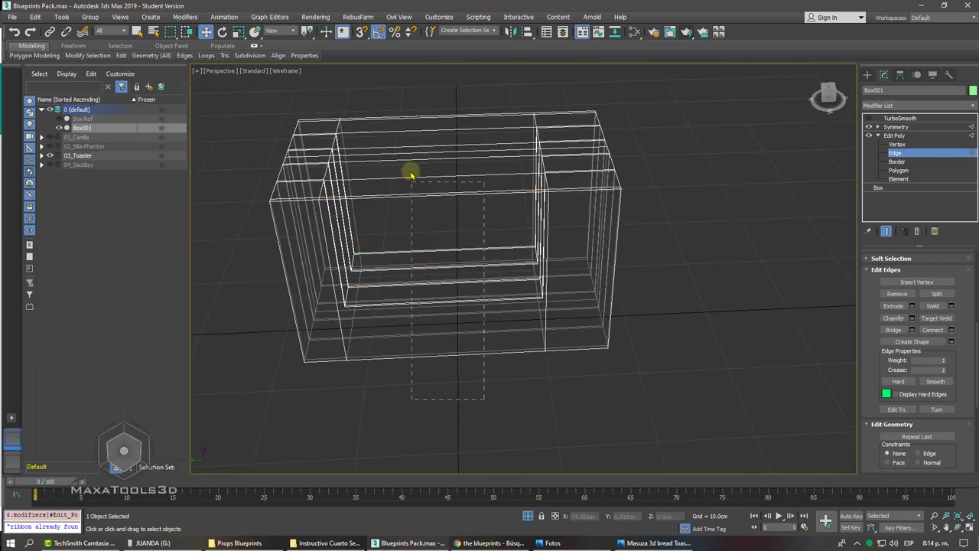
{"action": "left_click_drag", "start_coordinate": [401, 101], "coordinate": [402, 102]}
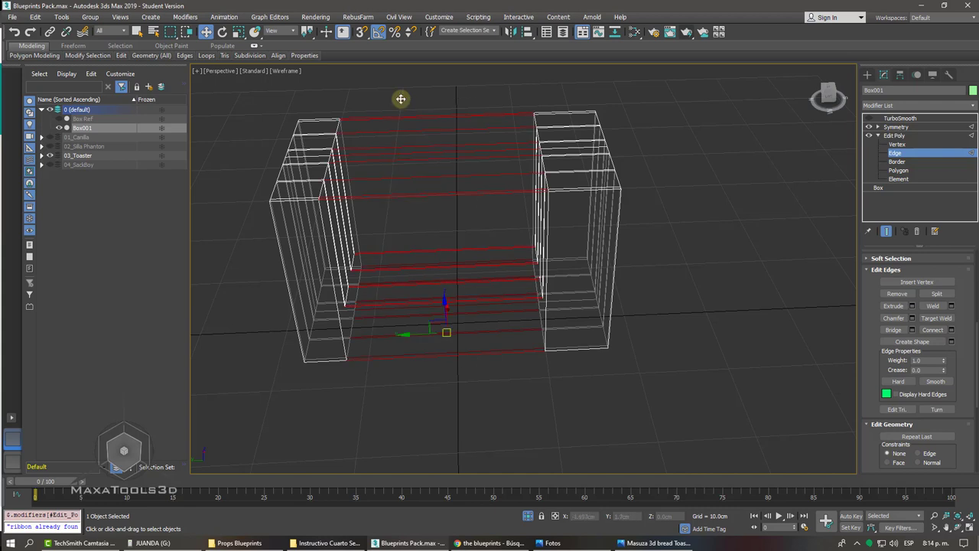
{"action": "key", "text": "F3"}
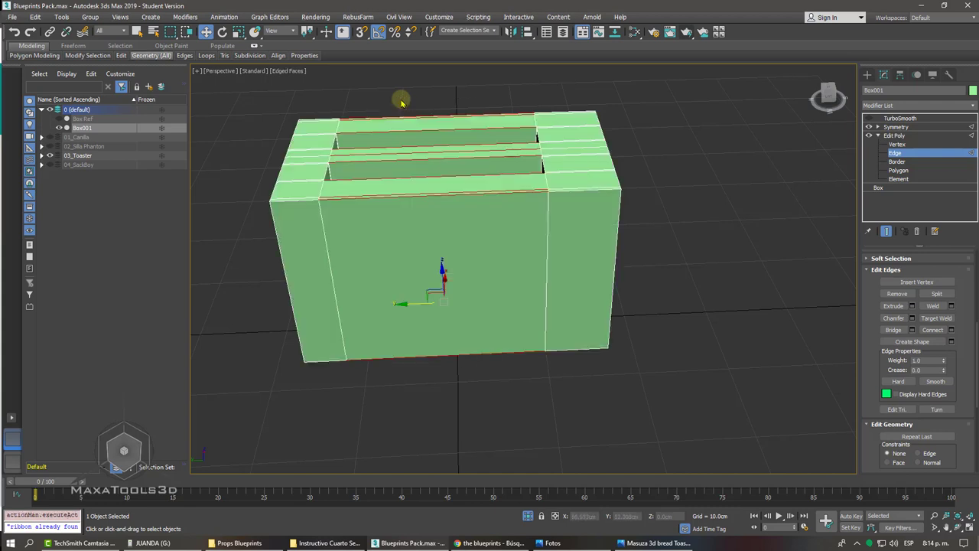
{"action": "mouse_move", "coordinate": [206, 56]}
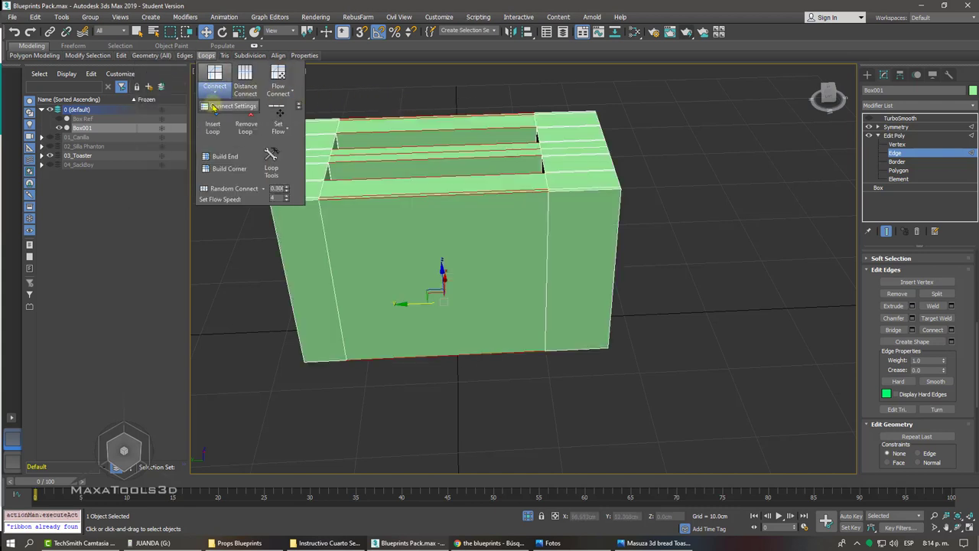
Connect the selected edges with 2 segments and a pinch of 97
{"action": "left_click", "coordinate": [212, 111]}
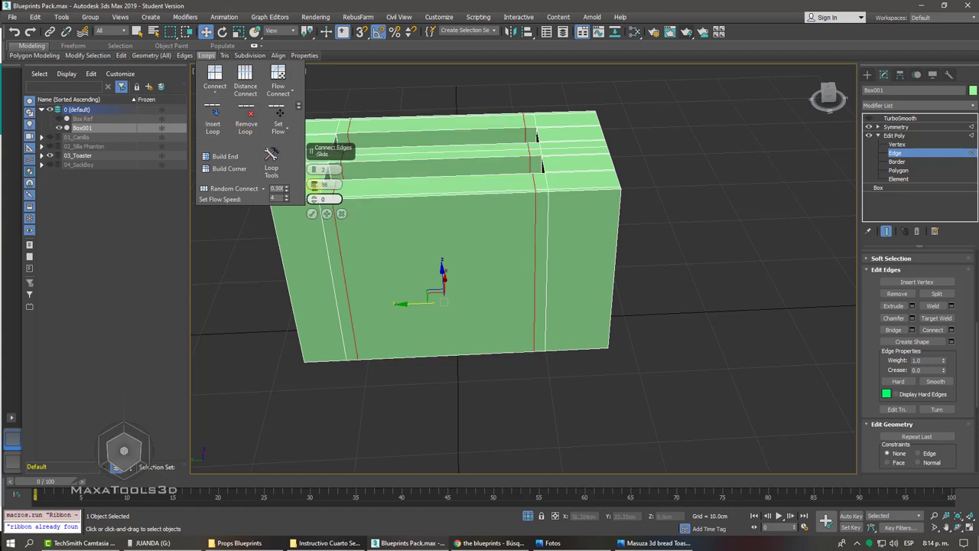
{"action": "mouse_move", "coordinate": [314, 184]}
{"action": "left_mouse_down"}
{"action": "mouse_move", "coordinate": [312, 157]}
{"action": "mouse_move", "coordinate": [313, 170]}
{"action": "left_mouse_up"}
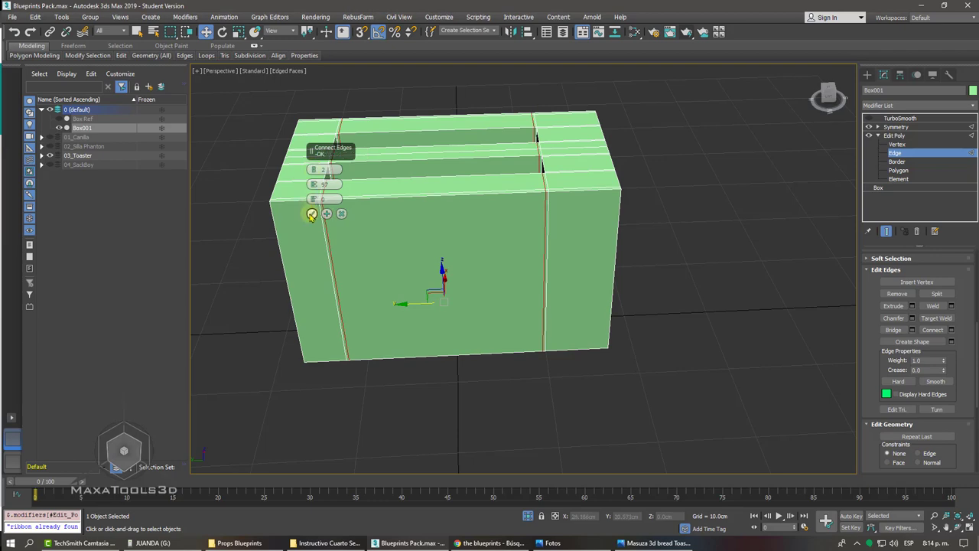
{"action": "left_click", "coordinate": [312, 215]}
{"action": "middle_click_drag", "start_coordinate": [311, 214], "coordinate": [308, 211], "text": "alt"}
{"action": "scroll", "coordinate": [309, 214], "scroll_direction": "up", "scroll_amount": 5}
Turn TurboSmooth on to preview the smoothed toaster without edge overlay
{"action": "scroll", "coordinate": [310, 218], "scroll_direction": "up", "scroll_amount": 3}
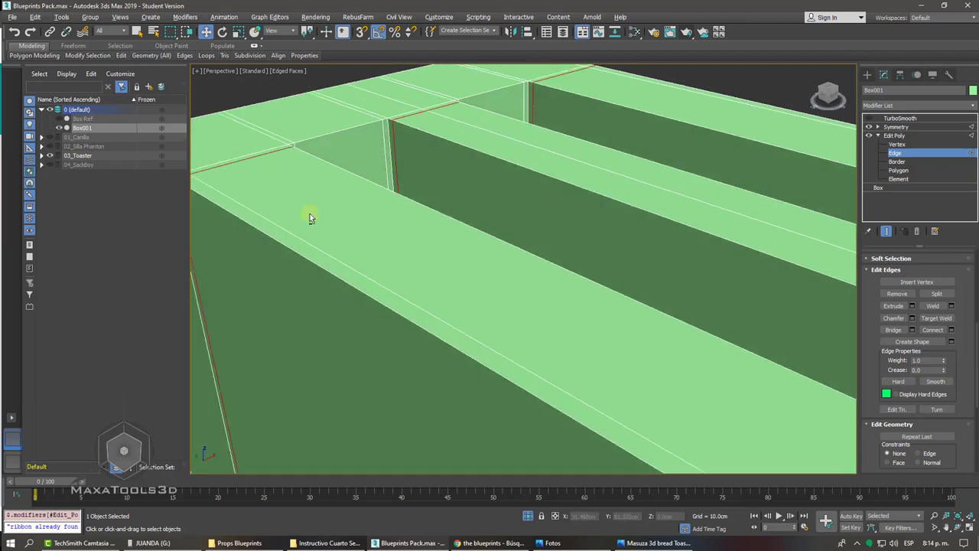
{"action": "scroll", "coordinate": [325, 191], "scroll_direction": "up", "scroll_amount": 3}
{"action": "scroll", "coordinate": [360, 127], "scroll_direction": "up", "scroll_amount": 2}
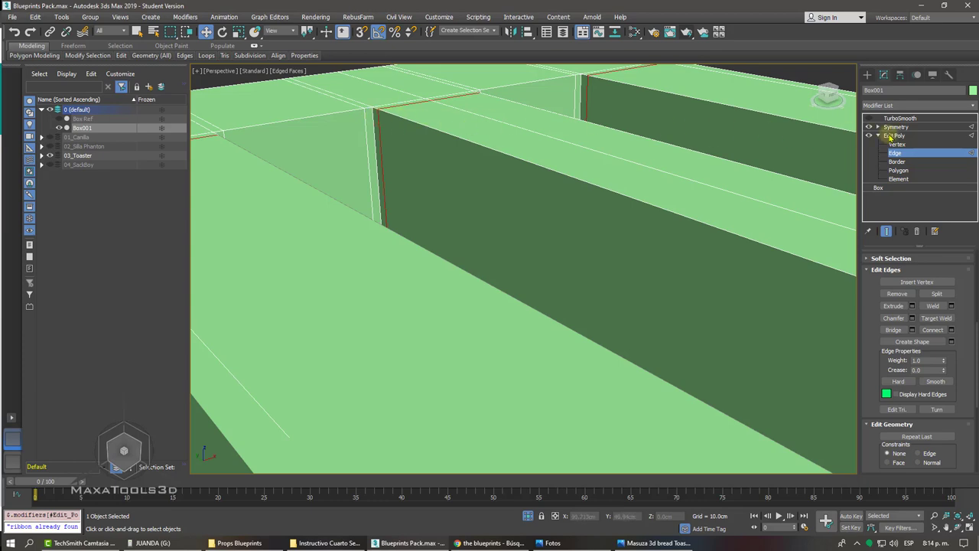
{"action": "left_click", "coordinate": [893, 136]}
{"action": "left_click", "coordinate": [895, 127]}
{"action": "left_click", "coordinate": [900, 117]}
{"action": "left_click", "coordinate": [869, 119]}
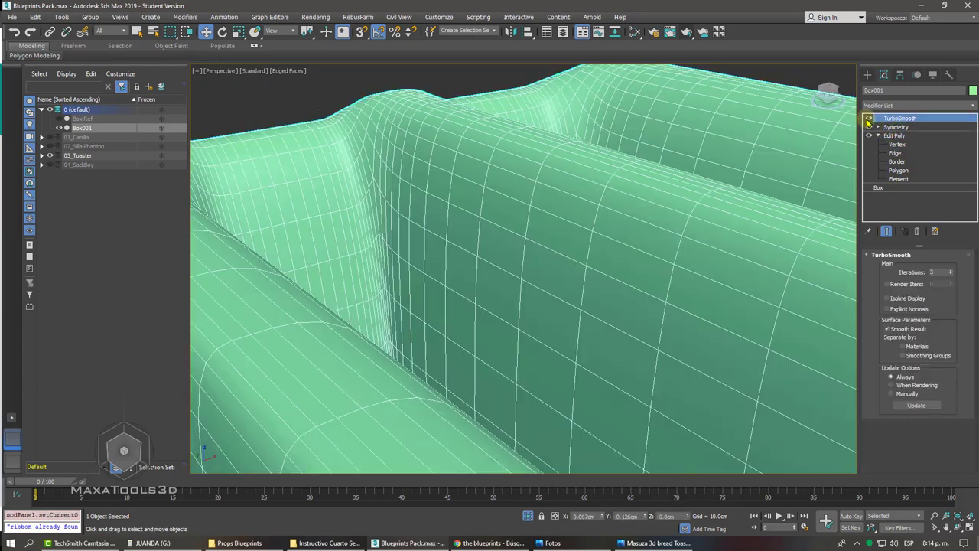
{"action": "scroll", "coordinate": [770, 158], "scroll_direction": "down", "scroll_amount": 4}
{"action": "mouse_move", "coordinate": [770, 157]}
{"action": "middle_mouse_down", "text": "alt"}
{"action": "mouse_move", "coordinate": [611, 228]}
{"action": "mouse_move", "coordinate": [667, 204]}
{"action": "middle_mouse_up", "text": "alt"}
{"action": "key", "text": "F4"}
{"action": "scroll", "coordinate": [611, 228], "scroll_direction": "up", "scroll_amount": 3}
Switch smoothing off with edged faces and select the slot-rim edge loops at Edge level
{"action": "left_click", "coordinate": [869, 119]}
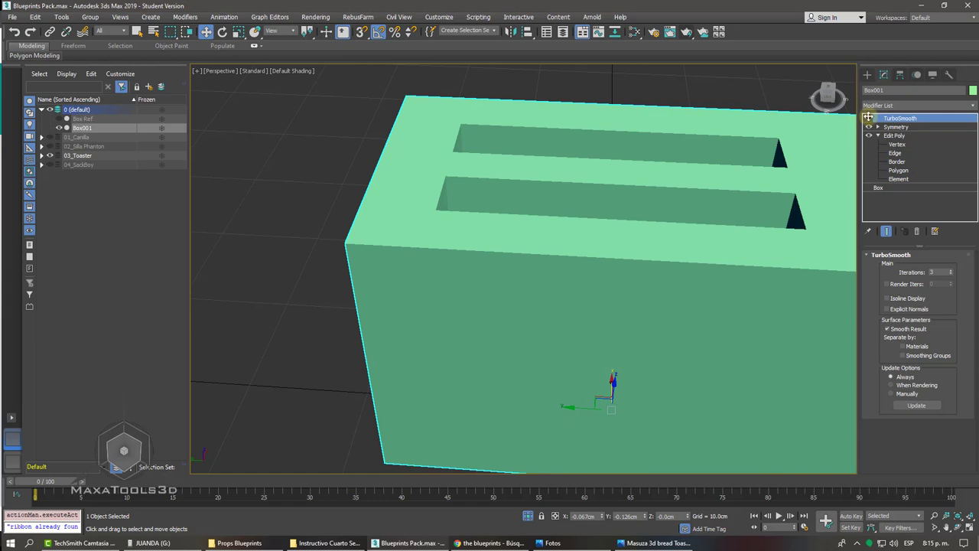
{"action": "key", "text": "F4"}
{"action": "middle_click_drag", "start_coordinate": [535, 176], "coordinate": [529, 164], "text": "alt"}
{"action": "scroll", "coordinate": [529, 164], "scroll_direction": "up", "scroll_amount": 4}
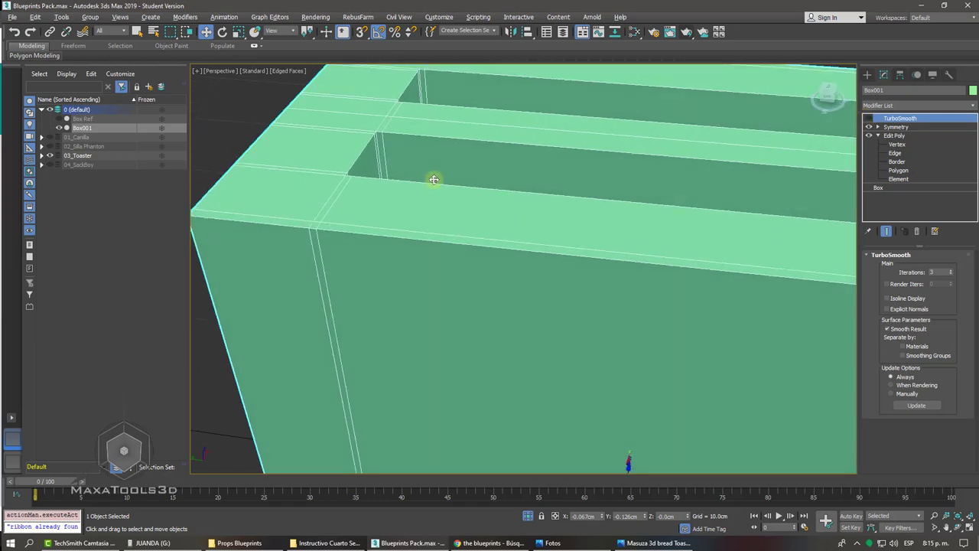
{"action": "middle_click_drag", "start_coordinate": [434, 179], "coordinate": [434, 179], "text": "alt"}
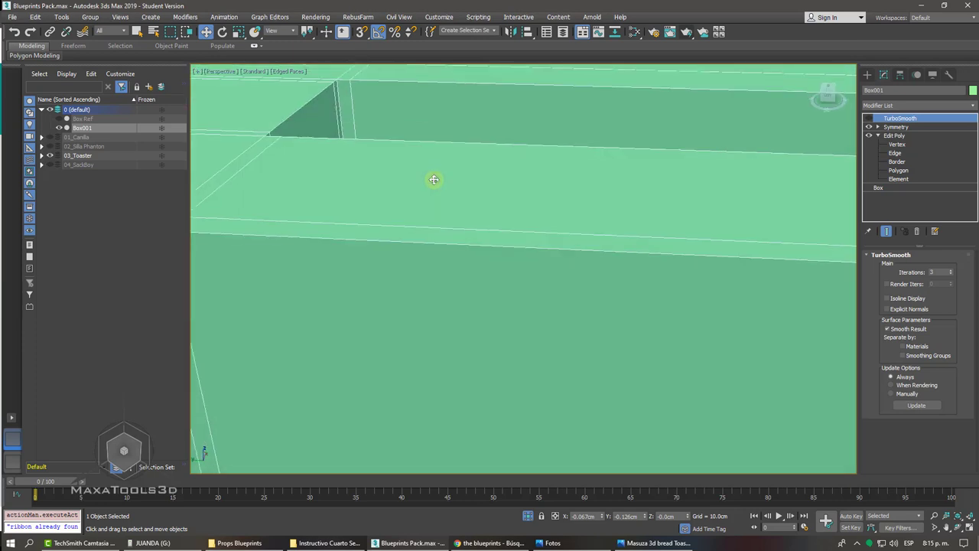
{"action": "scroll", "coordinate": [434, 179], "scroll_direction": "down", "scroll_amount": 3}
{"action": "scroll", "coordinate": [438, 179], "scroll_direction": "up", "scroll_amount": 2}
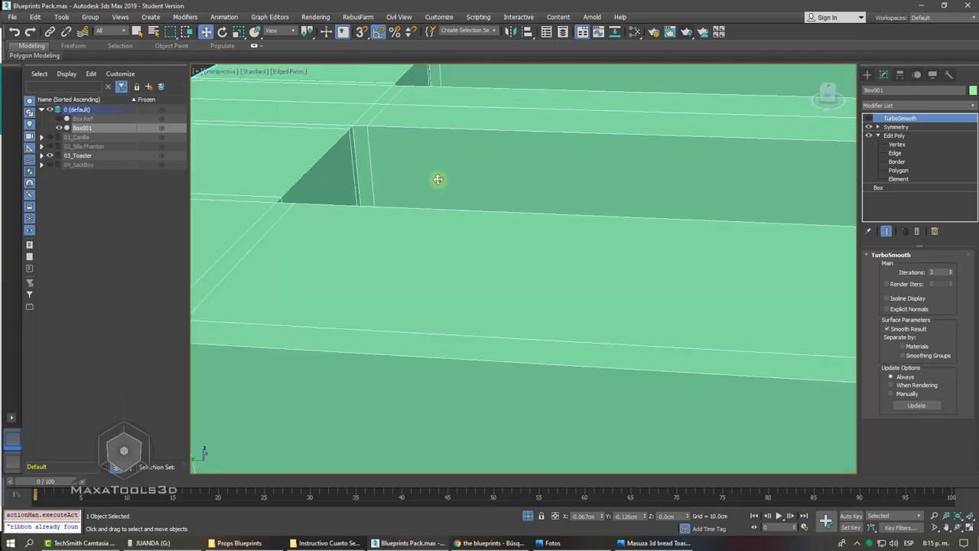
{"action": "left_click", "coordinate": [895, 153]}
{"action": "mouse_move", "coordinate": [121, 55]}
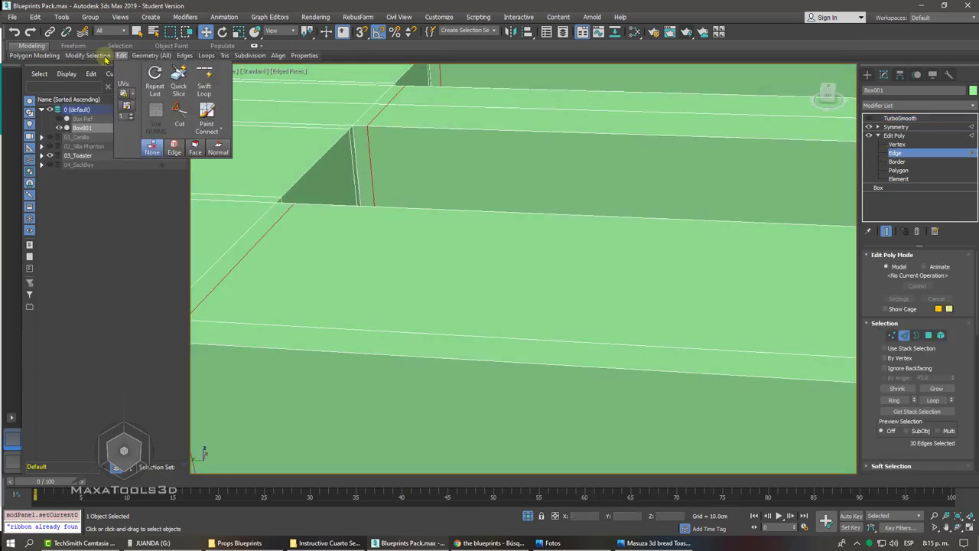
{"action": "left_click", "coordinate": [356, 135]}
{"action": "scroll", "coordinate": [486, 145], "scroll_direction": "down", "scroll_amount": 5}
{"action": "scroll", "coordinate": [564, 155], "scroll_direction": "up", "scroll_amount": 3}
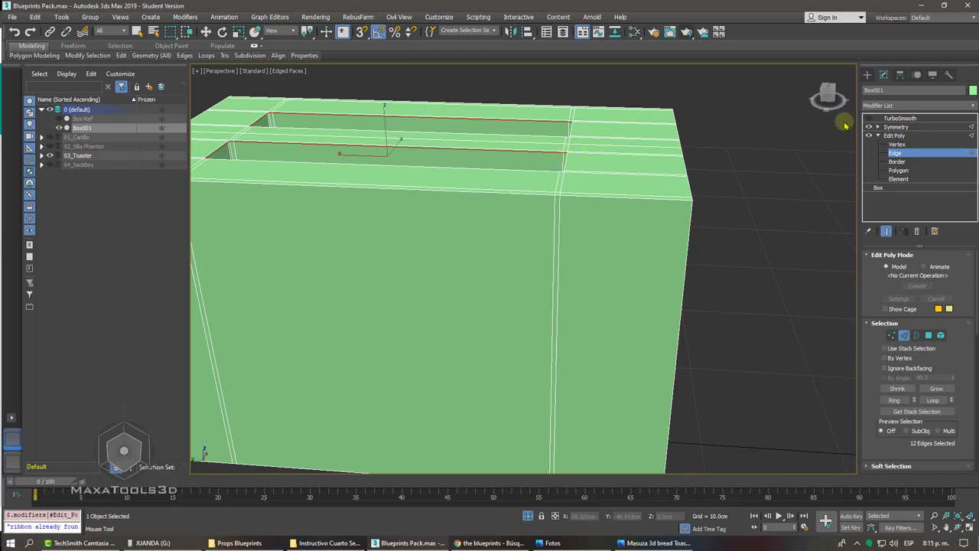
Toggle TurboSmooth repeatedly to compare, leaving it on with edges hidden
{"action": "left_click", "coordinate": [869, 119]}
{"action": "left_click", "coordinate": [869, 119]}
{"action": "left_click", "coordinate": [869, 118]}
{"action": "left_click", "coordinate": [869, 119]}
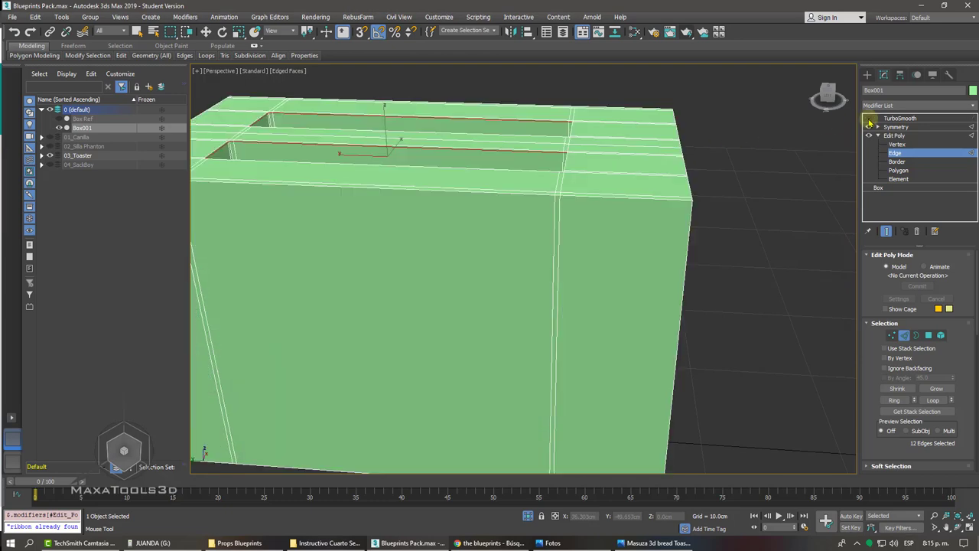
{"action": "left_click", "coordinate": [869, 118]}
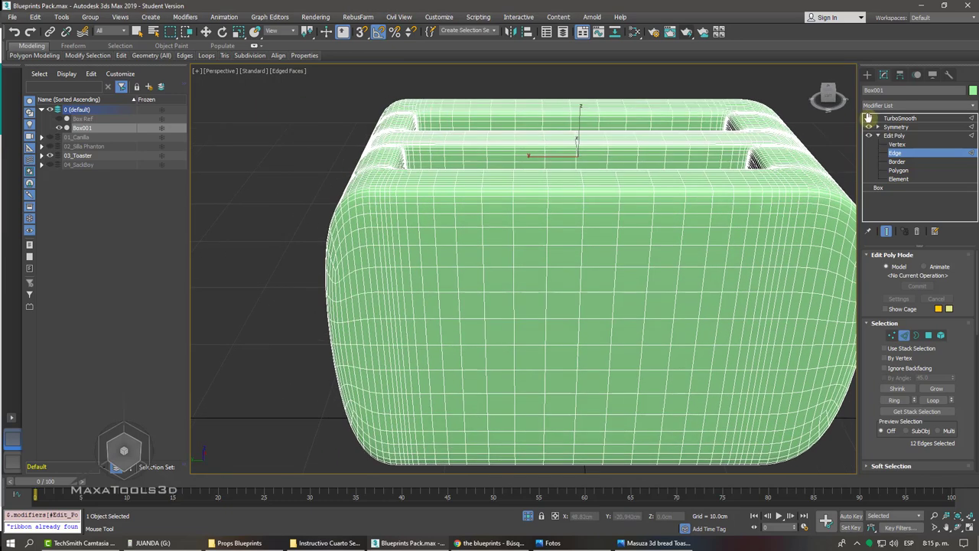
{"action": "key", "text": "F4"}
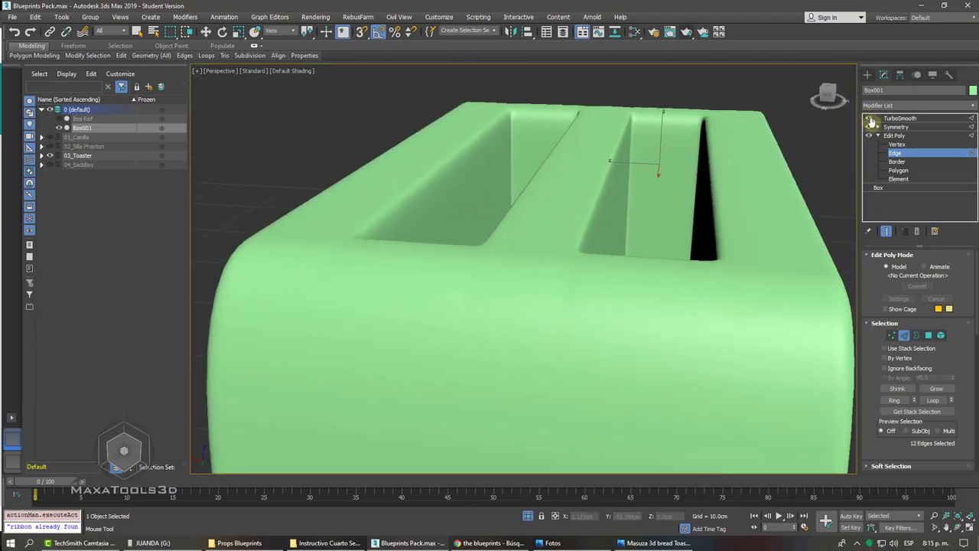
Turn smoothing off, show edged faces, and ready the Move tool at Edge level
{"action": "left_click", "coordinate": [895, 145]}
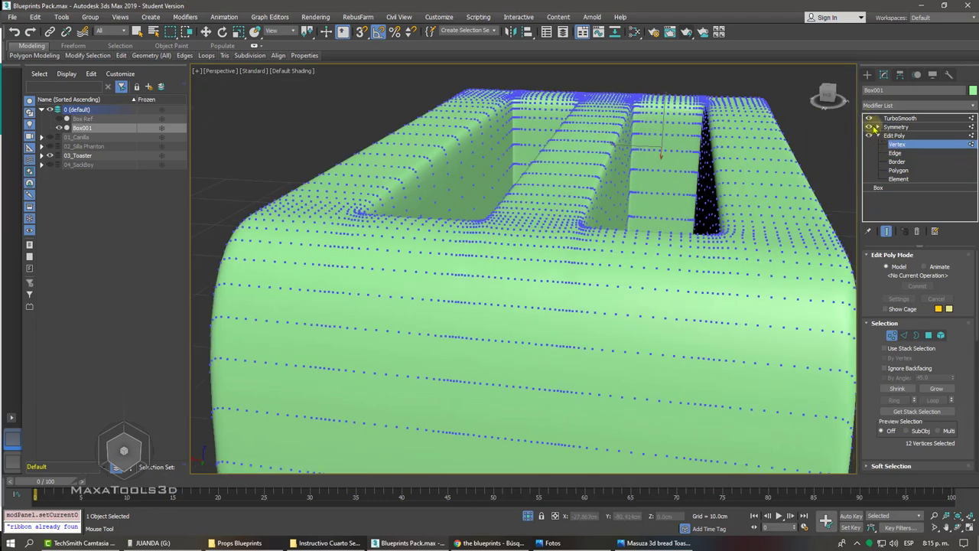
{"action": "left_click", "coordinate": [869, 119]}
{"action": "key", "text": "F4"}
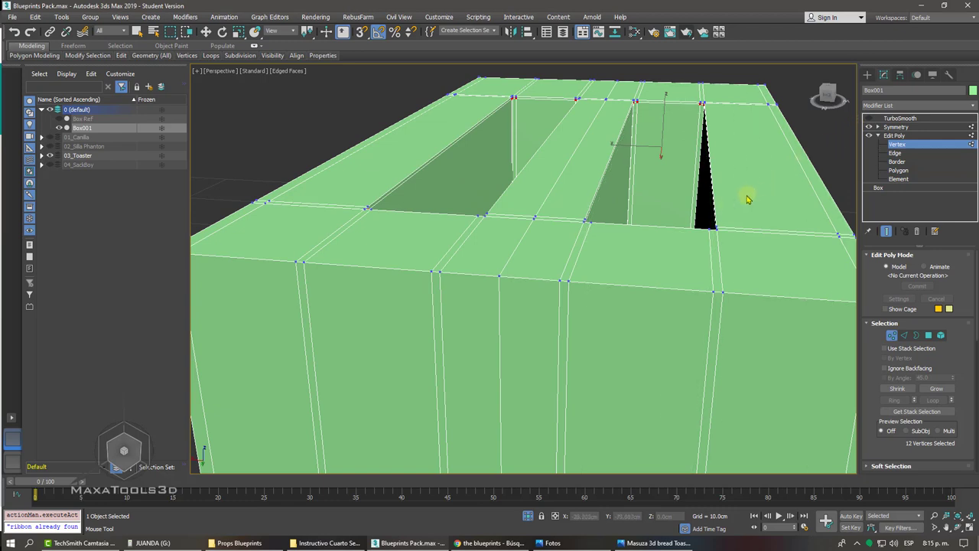
{"action": "key", "text": "w"}
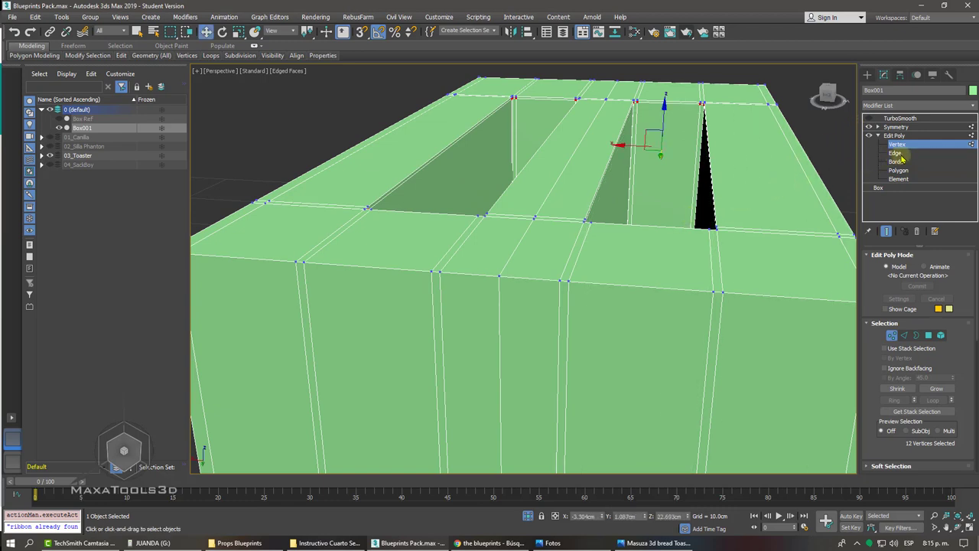
{"action": "left_click", "coordinate": [897, 153]}
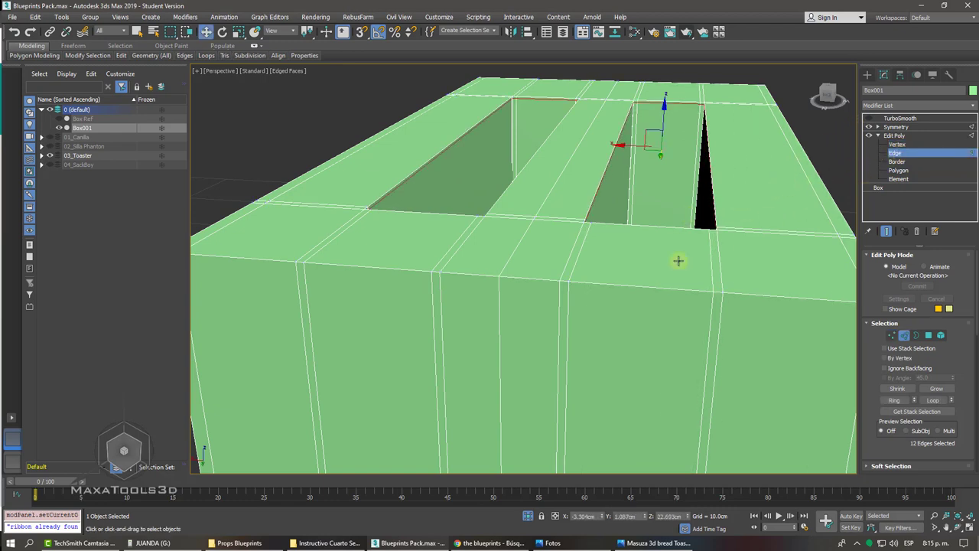
Select vertical front edges and set the transform mode back to Move
{"action": "left_click", "coordinate": [568, 313]}
{"action": "scroll", "coordinate": [570, 313], "scroll_direction": "down", "scroll_amount": 4}
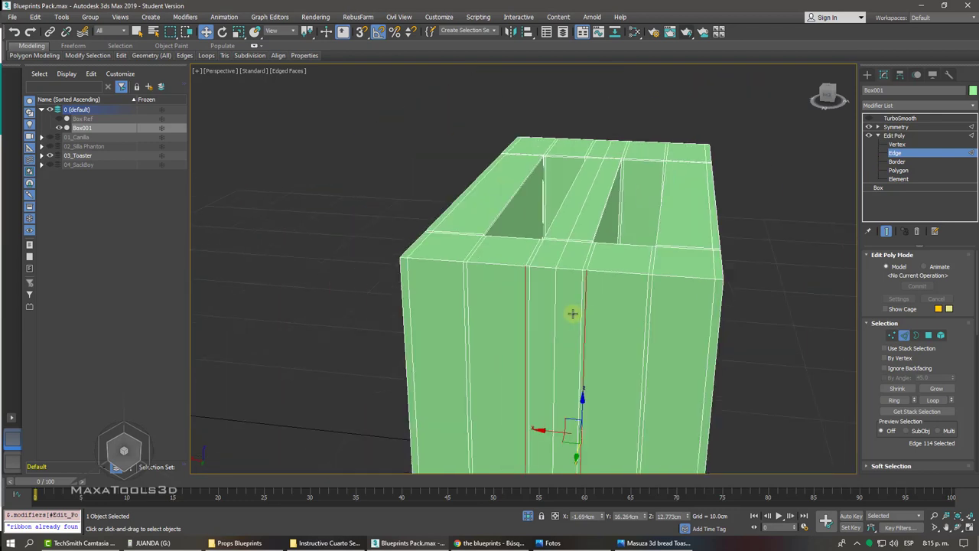
{"action": "left_click", "coordinate": [648, 311]}
{"action": "right_click", "coordinate": [656, 310]}
{"action": "left_click", "coordinate": [677, 325]}
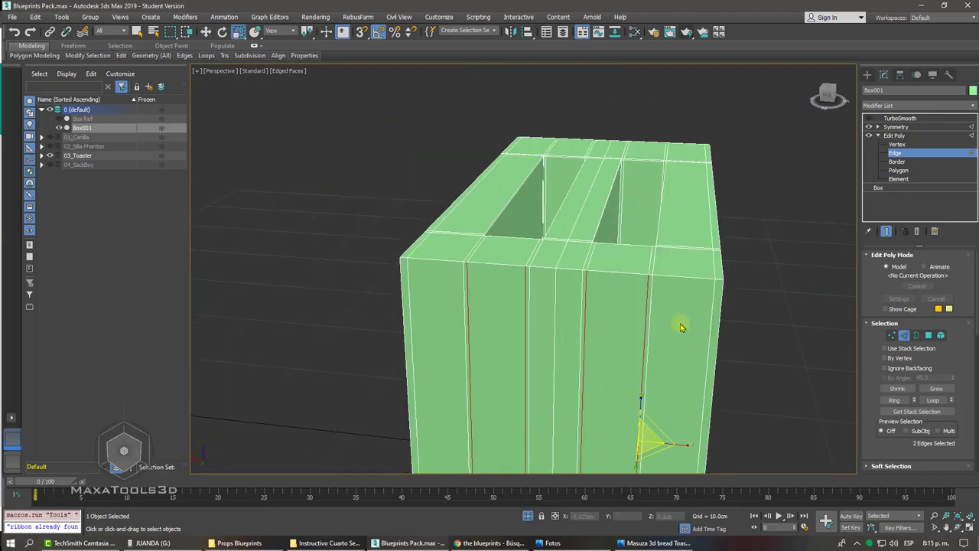
{"action": "right_click", "coordinate": [684, 322]}
{"action": "left_click", "coordinate": [696, 330]}
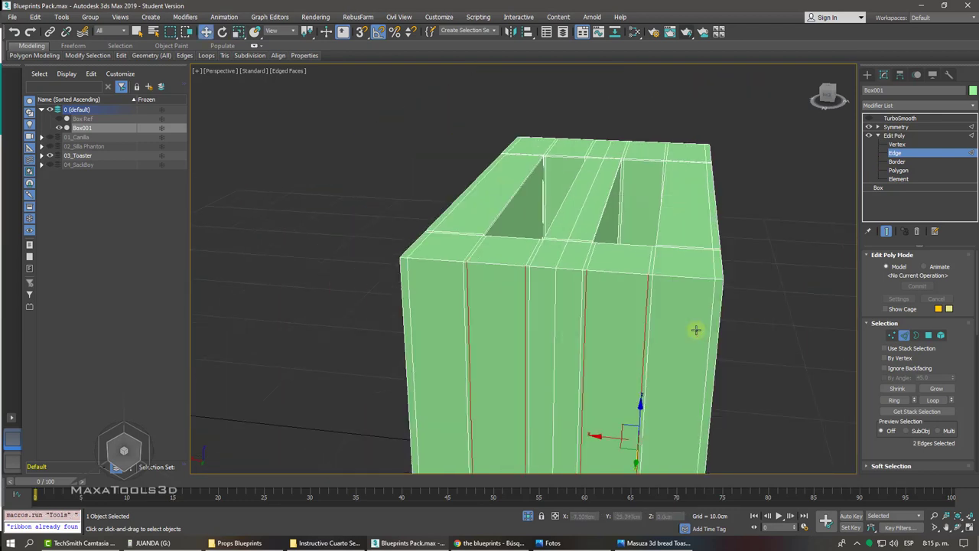
Slide three vertical front edges slightly inward along X beneath the slots
{"action": "left_click", "coordinate": [596, 393]}
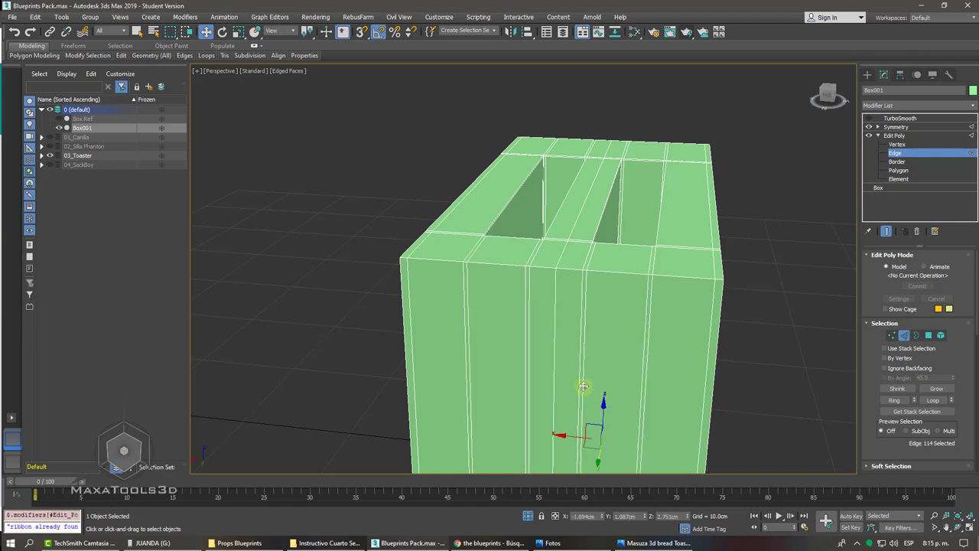
{"action": "left_click_drag", "start_coordinate": [564, 433], "coordinate": [575, 433]}
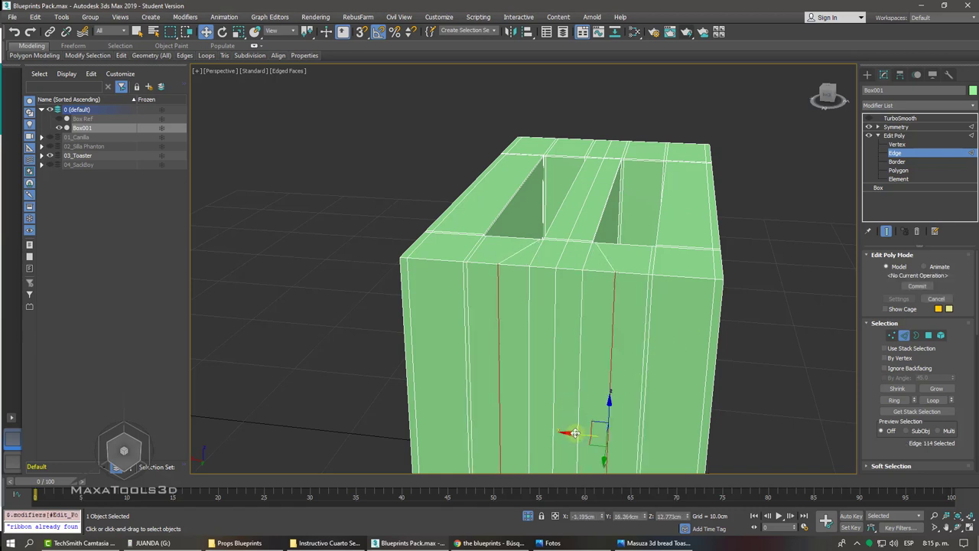
{"action": "left_click", "coordinate": [643, 358]}
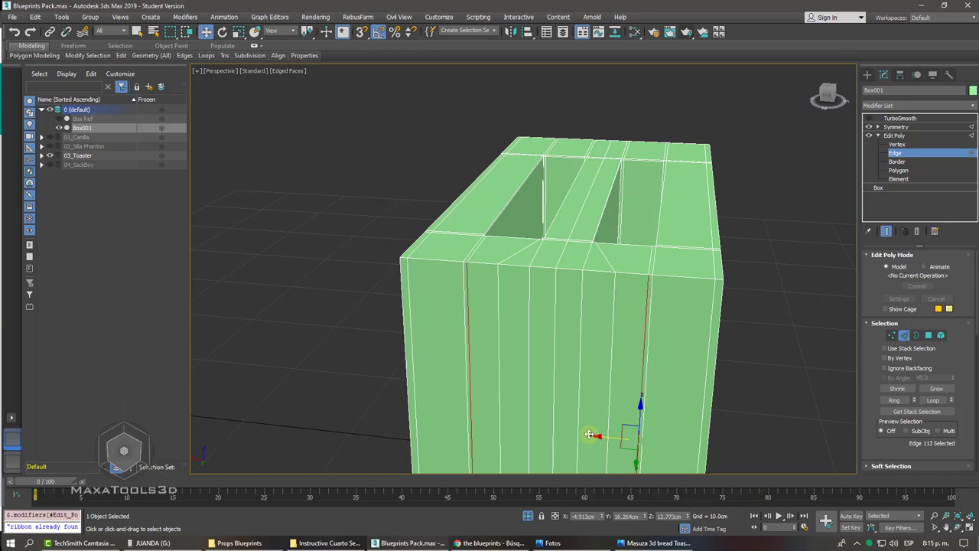
{"action": "left_click_drag", "start_coordinate": [588, 434], "coordinate": [590, 418]}
{"action": "left_click", "coordinate": [613, 312]}
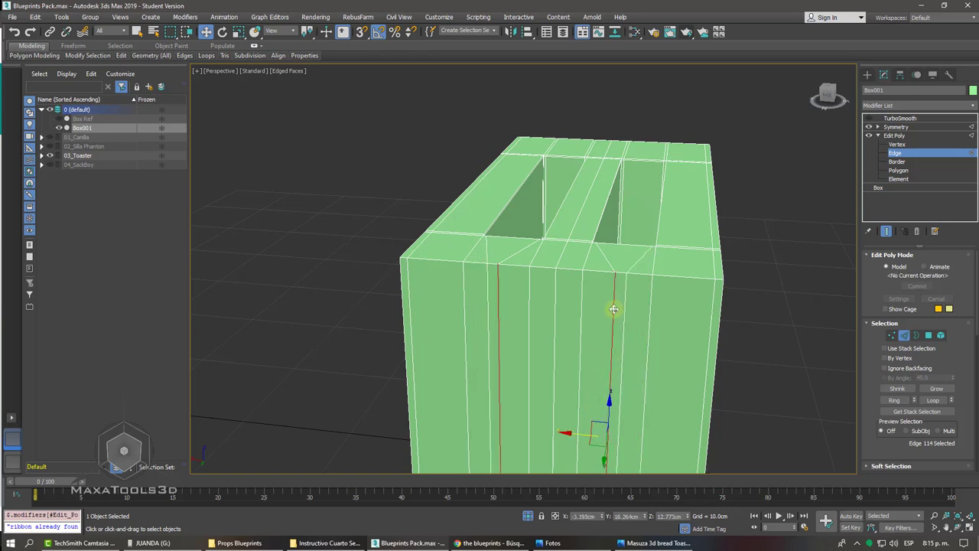
{"action": "left_click_drag", "start_coordinate": [567, 438], "coordinate": [559, 436]}
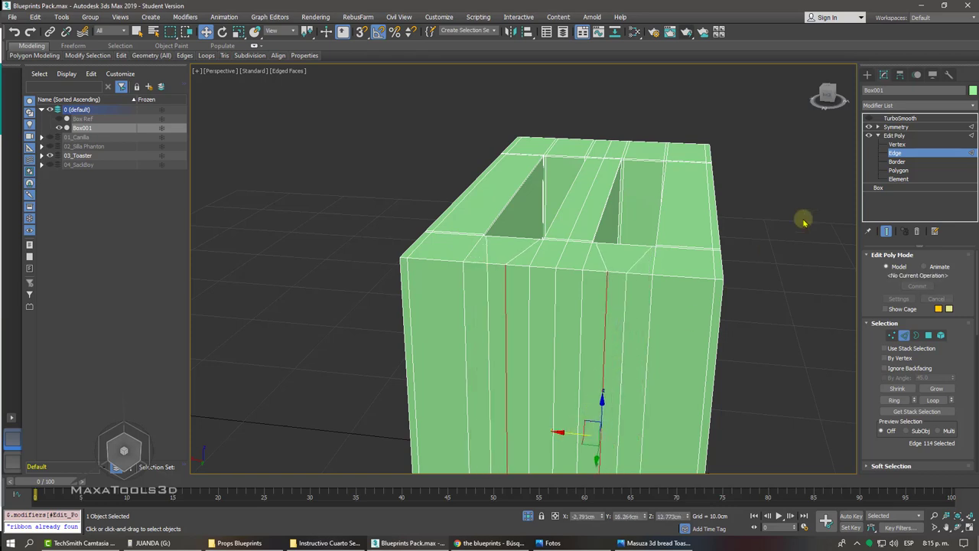
{"action": "left_click", "coordinate": [896, 136]}
{"action": "left_click", "coordinate": [867, 119]}
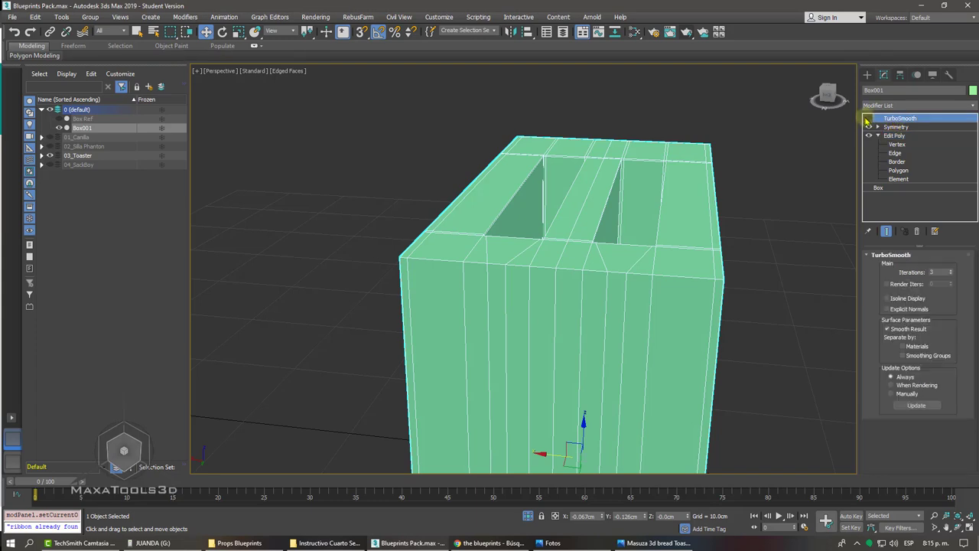
Review the smoothed toaster from a higher front view, then switch to Polygon level
{"action": "left_click", "coordinate": [867, 119]}
{"action": "key", "text": "F4"}
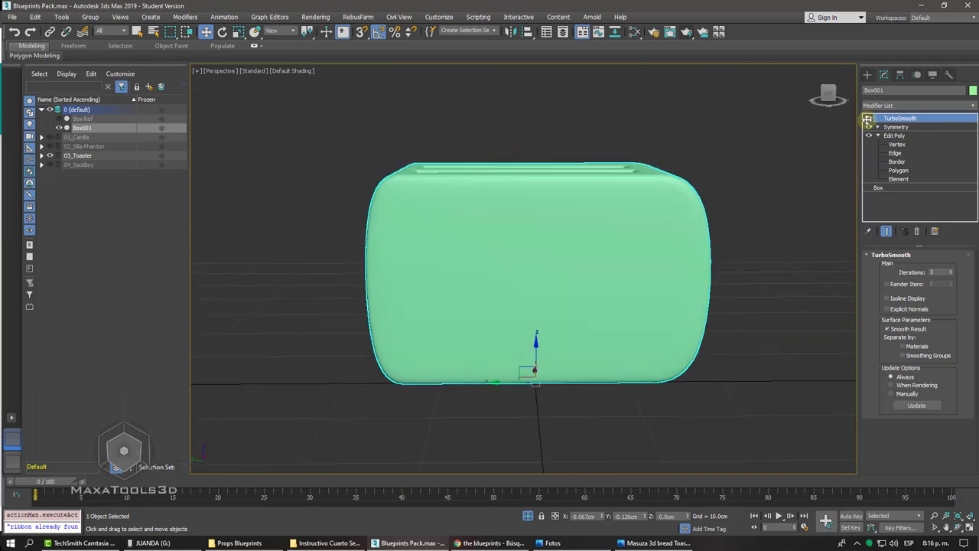
{"action": "middle_click_drag", "start_coordinate": [776, 163], "coordinate": [631, 237], "text": "alt"}
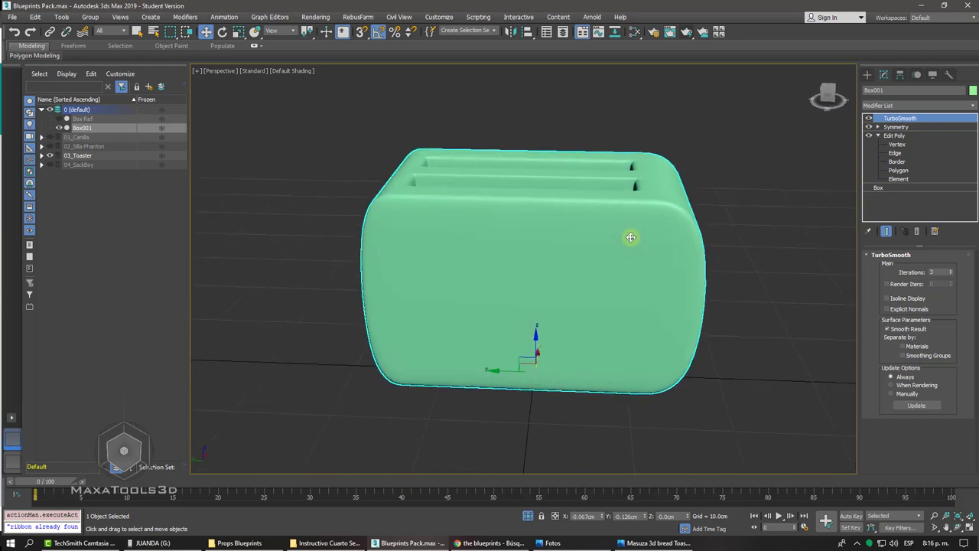
{"action": "key", "text": "F4"}
{"action": "key", "text": "F4"}
{"action": "key", "text": "F3"}
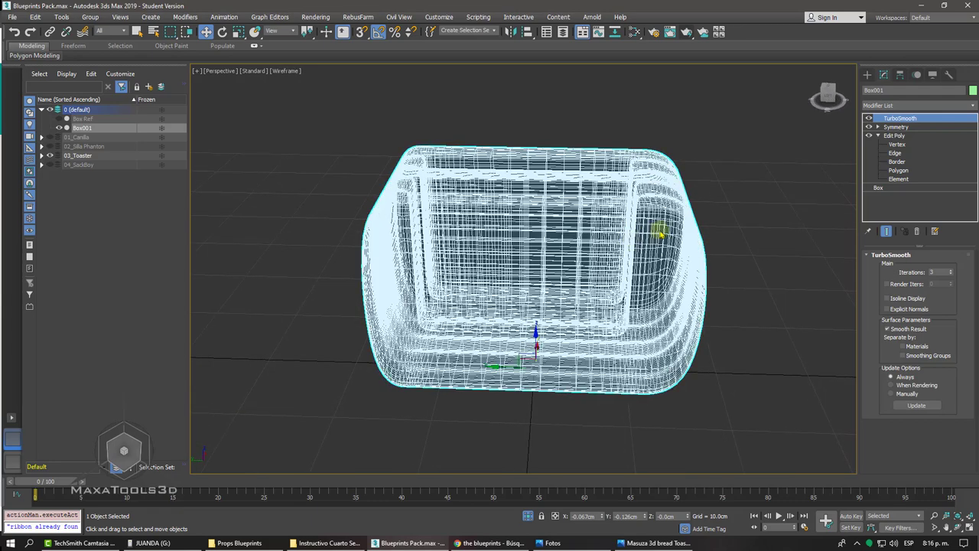
{"action": "key", "text": "F3"}
{"action": "left_click", "coordinate": [898, 170]}
{"action": "key", "text": "F4"}
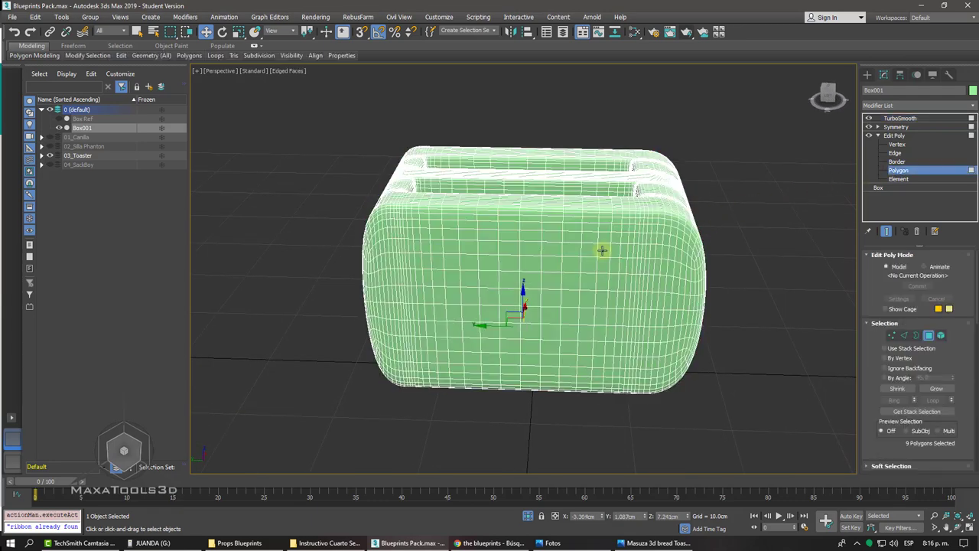
{"action": "key", "text": "F4"}
Hide TurboSmooth and Symmetry and show edged faces on the base mesh
{"action": "left_click", "coordinate": [868, 118]}
{"action": "left_click", "coordinate": [868, 126]}
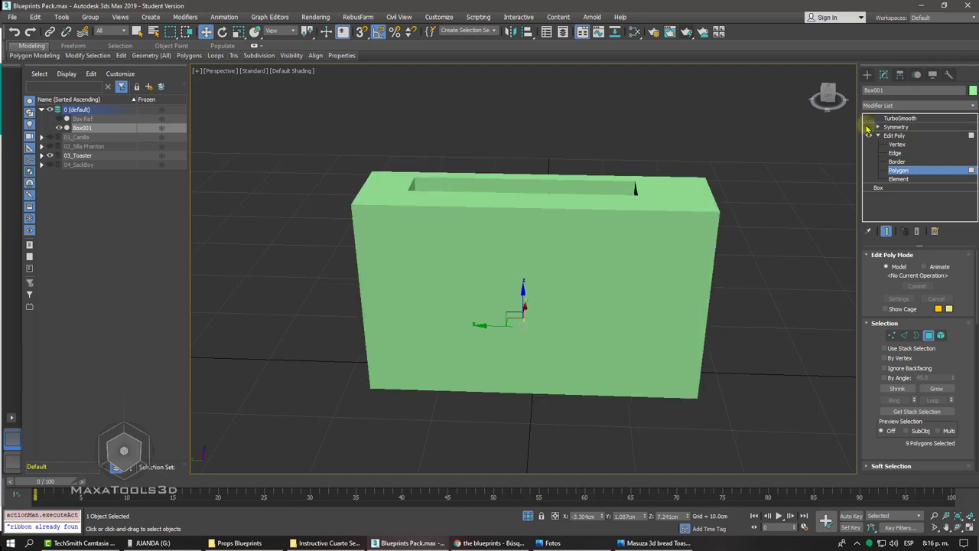
{"action": "key", "text": "F4"}
{"action": "key", "text": "5"}
Select the box's five outer front and side polygons
{"action": "left_click", "coordinate": [690, 230]}
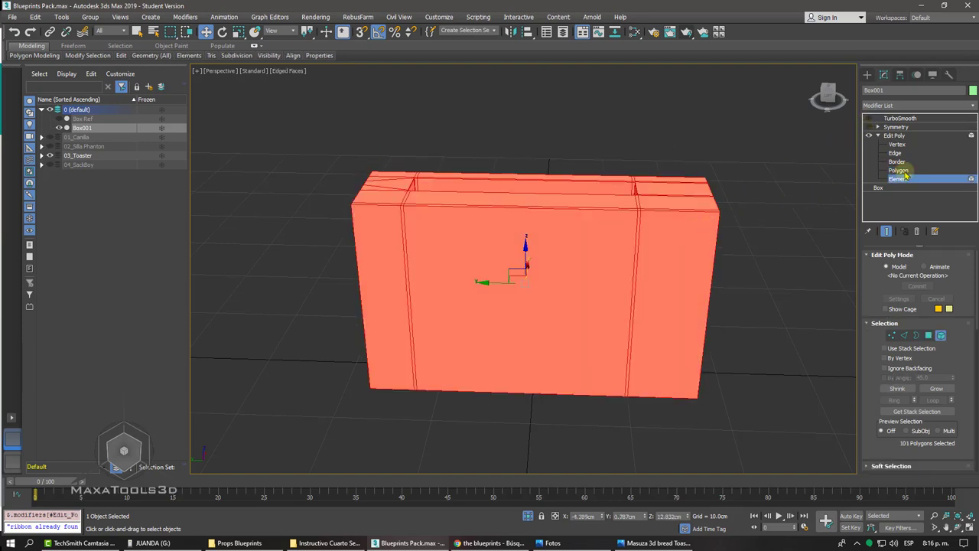
{"action": "left_click", "coordinate": [901, 171]}
{"action": "left_click", "coordinate": [681, 249]}
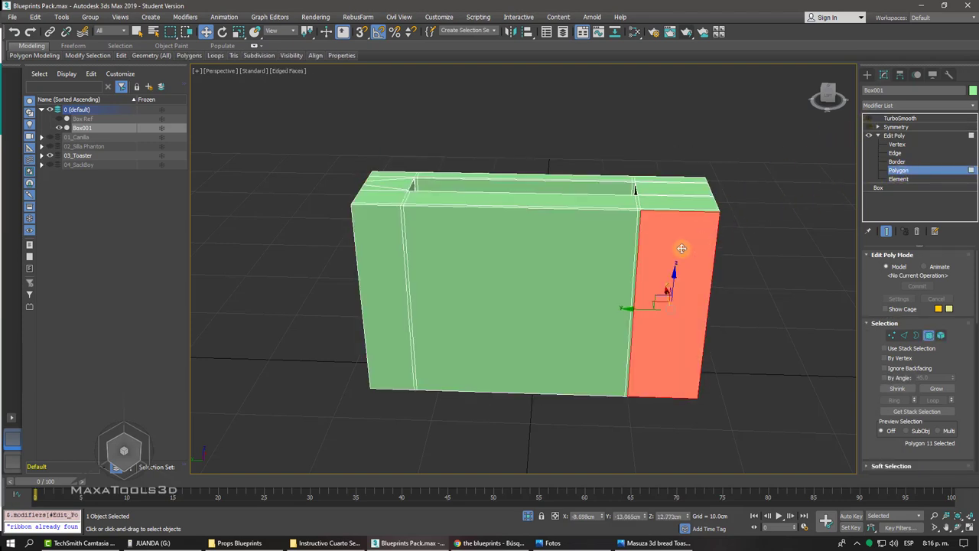
{"action": "left_click", "coordinate": [605, 245], "text": "ctrl"}
{"action": "left_click", "coordinate": [495, 237], "text": "ctrl"}
{"action": "left_click", "coordinate": [411, 229], "text": "ctrl"}
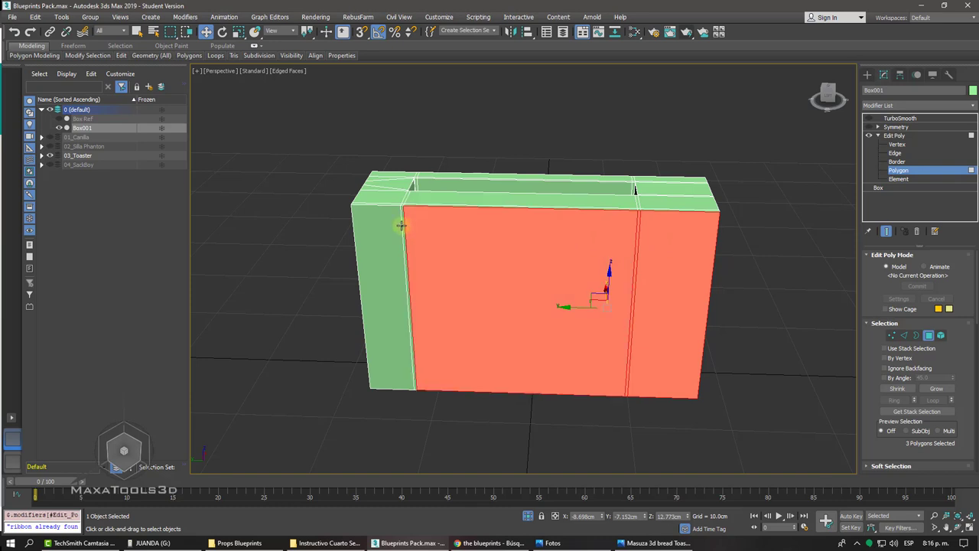
{"action": "left_click", "coordinate": [378, 233], "text": "ctrl"}
{"action": "left_click", "coordinate": [403, 230], "text": "ctrl"}
{"action": "middle_click_drag", "start_coordinate": [400, 225], "coordinate": [224, 63], "text": "alt"}
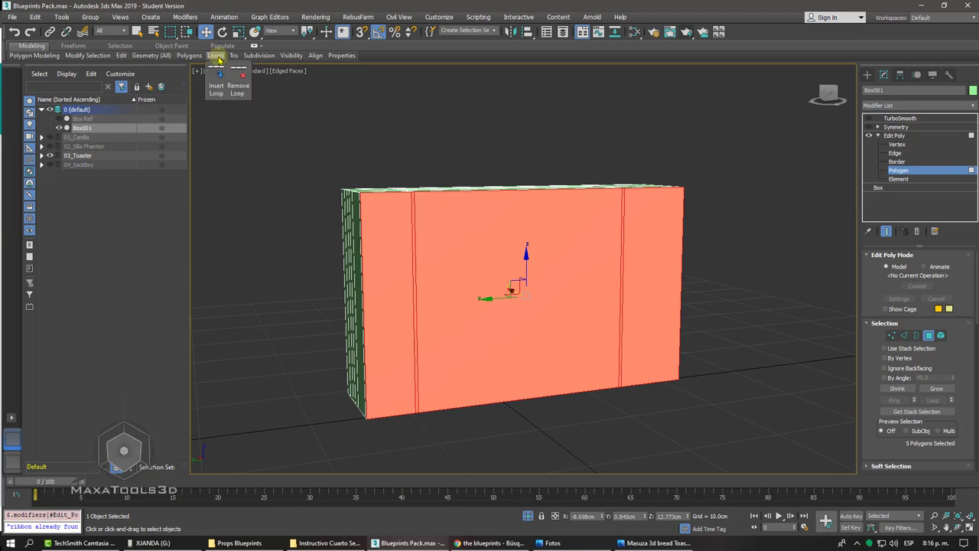
{"action": "mouse_move", "coordinate": [189, 55]}
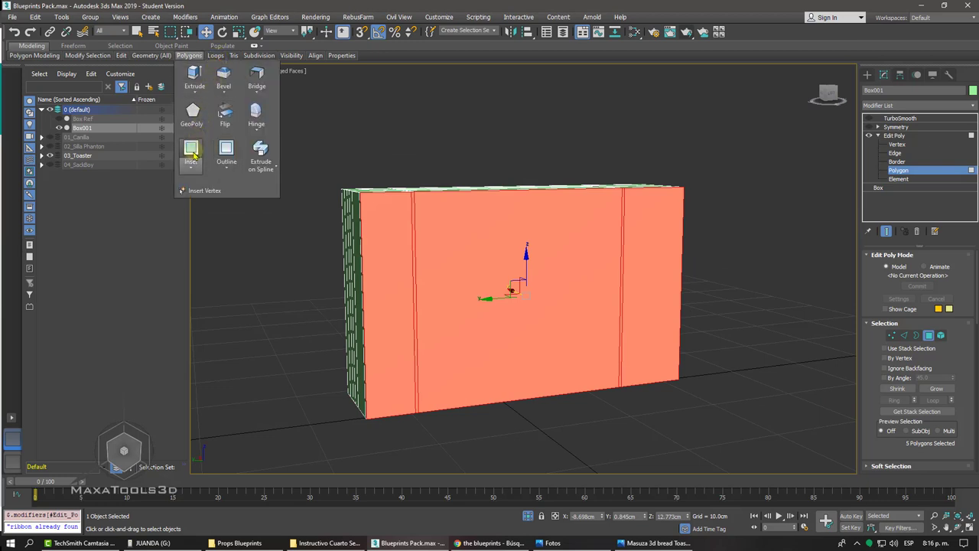
Inset the five selected polygons
{"action": "left_click", "coordinate": [191, 150]}
{"action": "left_click_drag", "start_coordinate": [480, 250], "coordinate": [479, 250]}
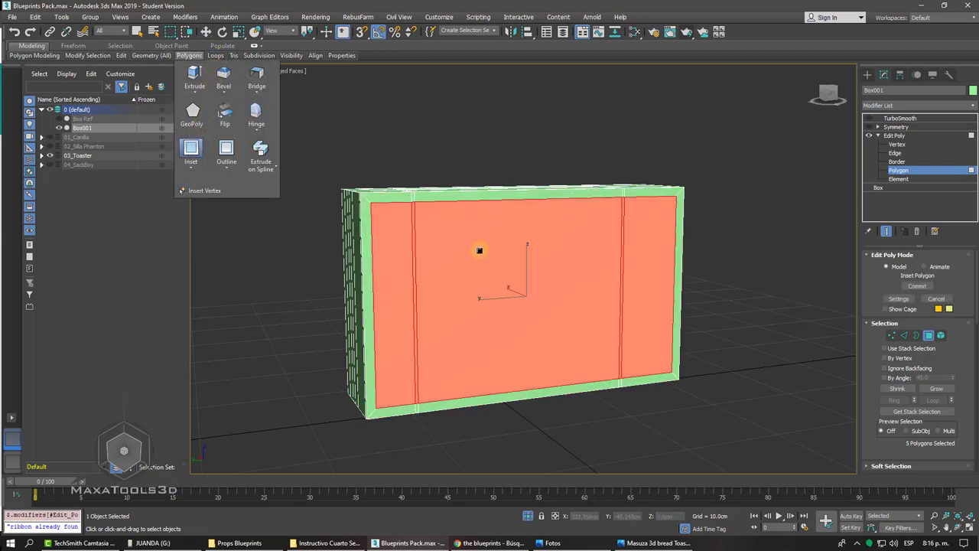
{"action": "middle_click_drag", "start_coordinate": [480, 251], "coordinate": [460, 243], "text": "alt"}
{"action": "scroll", "coordinate": [477, 251], "scroll_direction": "up", "scroll_amount": 4}
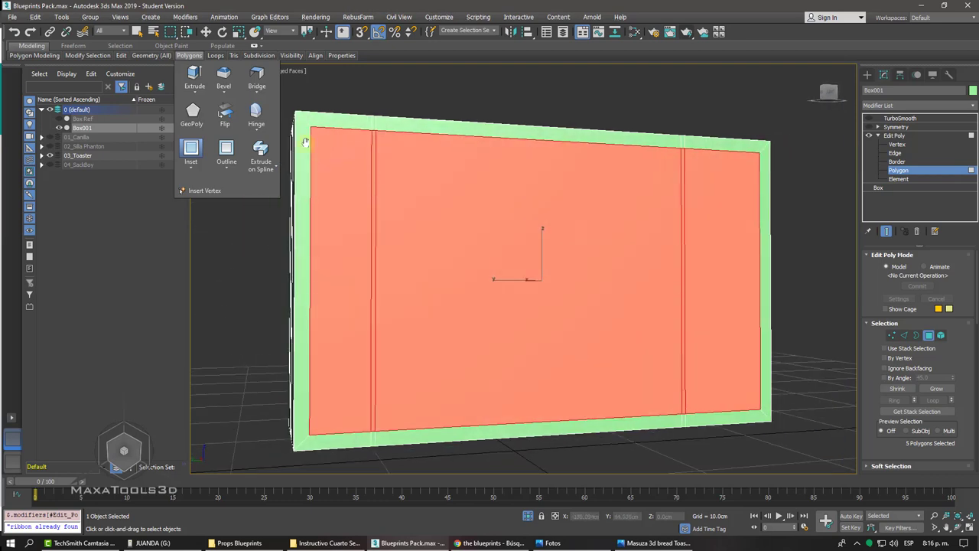
Bevel the inset faces with 0.508cm height and -0.38cm outline
{"action": "left_click", "coordinate": [224, 93]}
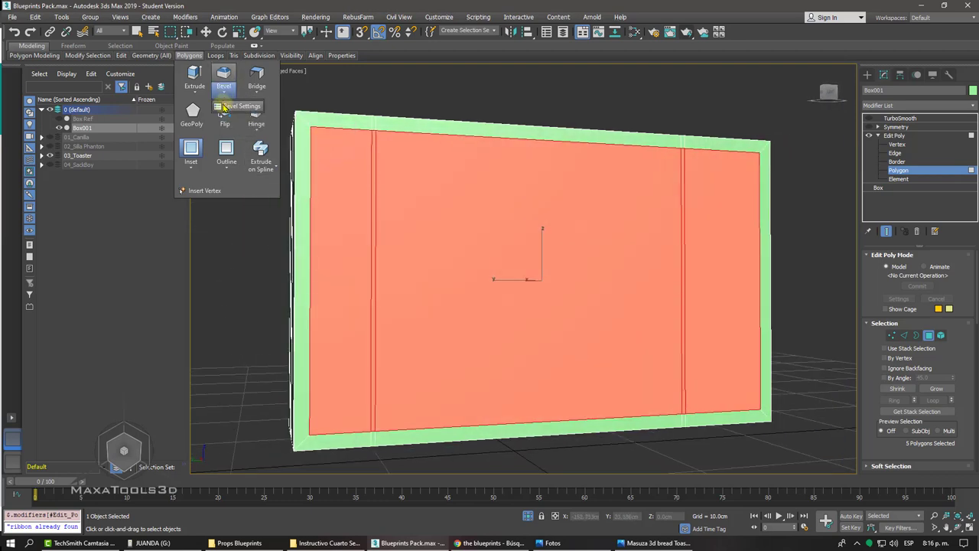
{"action": "left_click", "coordinate": [224, 107]}
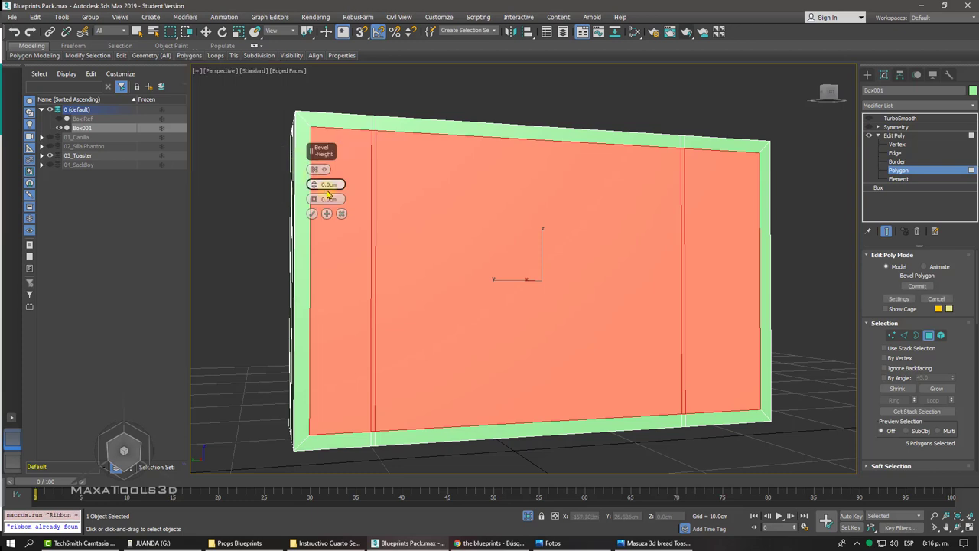
{"action": "middle_click_drag", "start_coordinate": [328, 194], "coordinate": [320, 186], "text": "alt"}
{"action": "left_click_drag", "start_coordinate": [314, 187], "coordinate": [311, 199]}
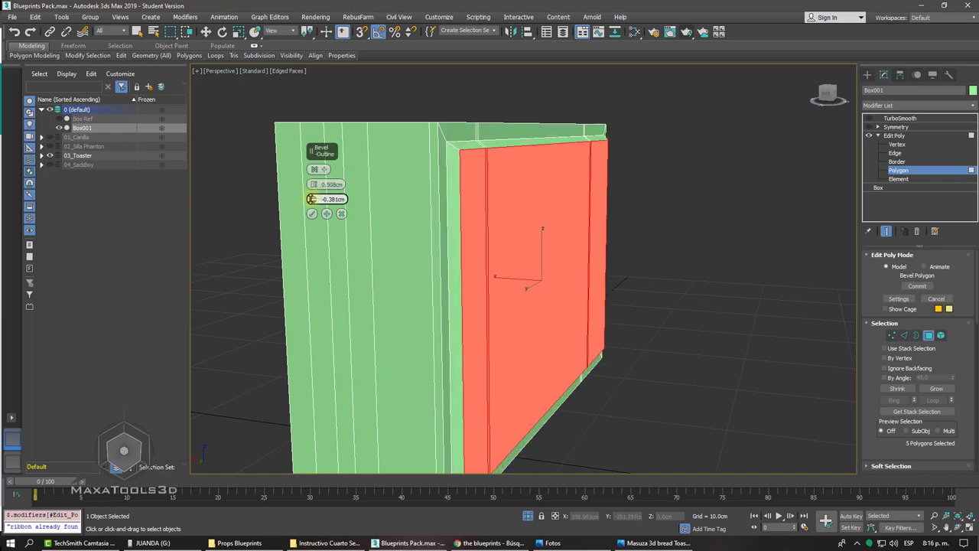
{"action": "left_click", "coordinate": [313, 214]}
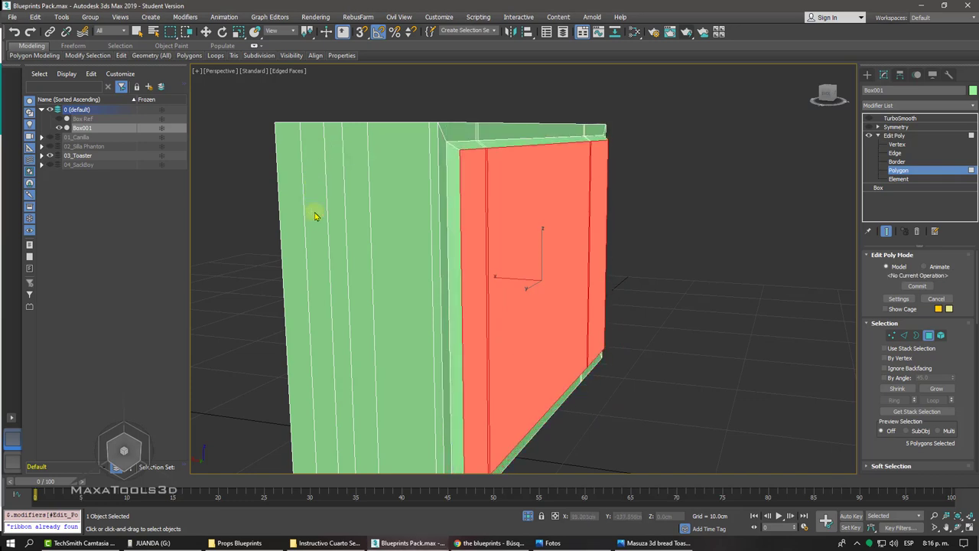
Turn Symmetry and TurboSmooth back on and inspect the toaster against the blueprint planes
{"action": "left_click", "coordinate": [894, 135]}
{"action": "left_click", "coordinate": [900, 118]}
{"action": "left_click", "coordinate": [869, 127]}
{"action": "left_click", "coordinate": [868, 118]}
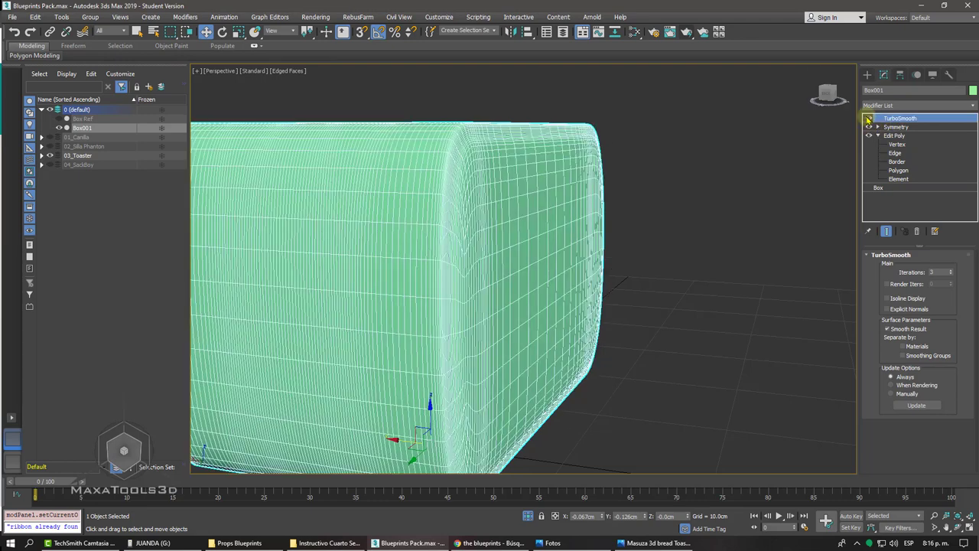
{"action": "key", "text": "F4"}
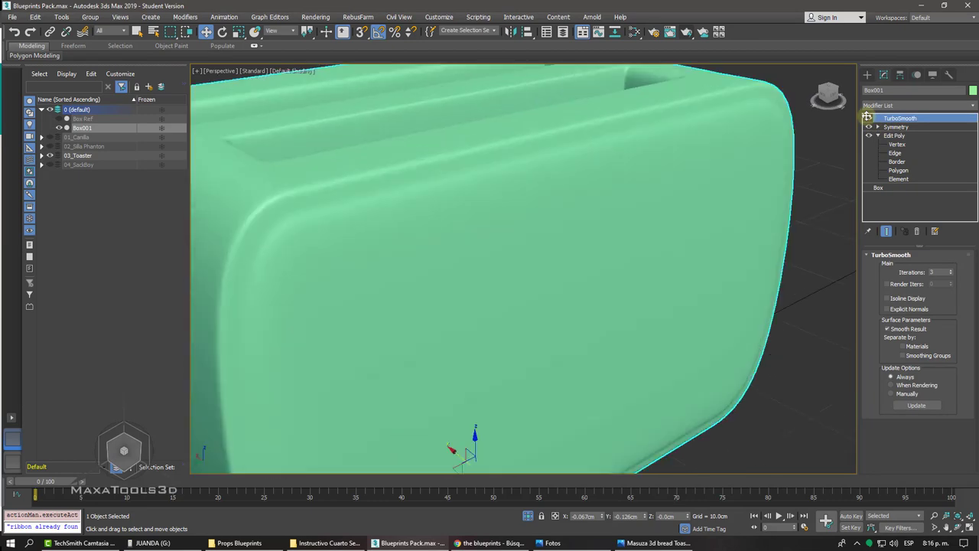
{"action": "left_click", "coordinate": [829, 93]}
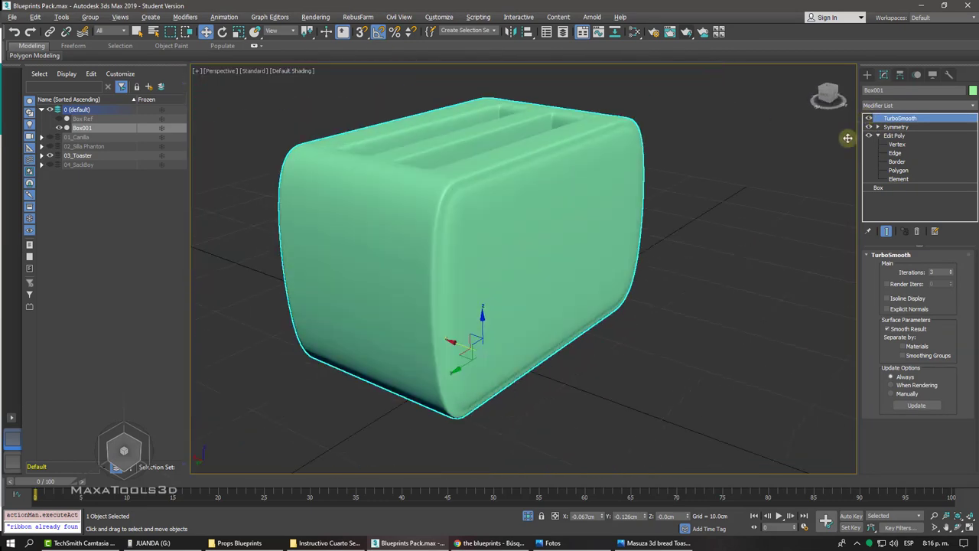
{"action": "left_click", "coordinate": [529, 516]}
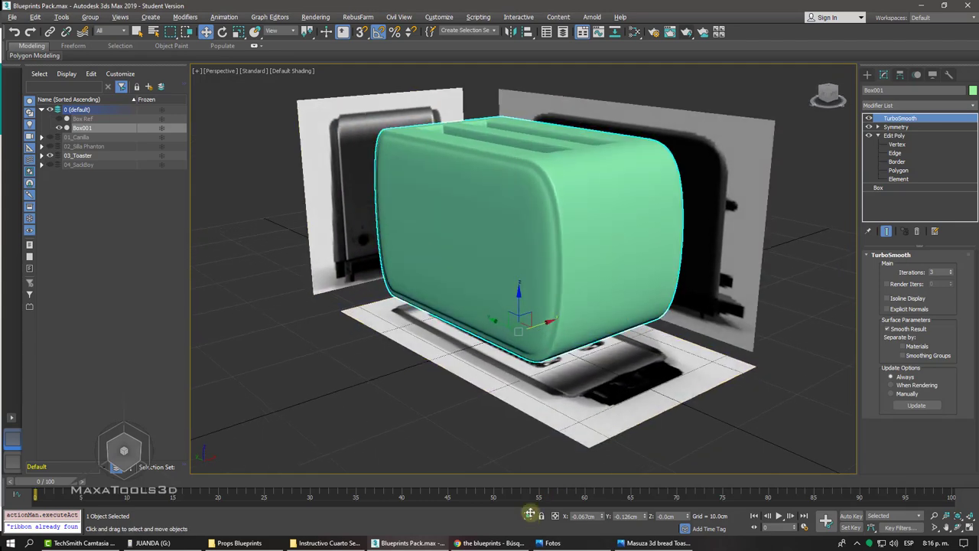
{"action": "scroll", "coordinate": [388, 278], "scroll_direction": "up", "scroll_amount": 3}
{"action": "scroll", "coordinate": [510, 168], "scroll_direction": "up", "scroll_amount": 5}
{"action": "scroll", "coordinate": [511, 168], "scroll_direction": "up", "scroll_amount": 2}
{"action": "scroll", "coordinate": [510, 167], "scroll_direction": "up", "scroll_amount": 2}
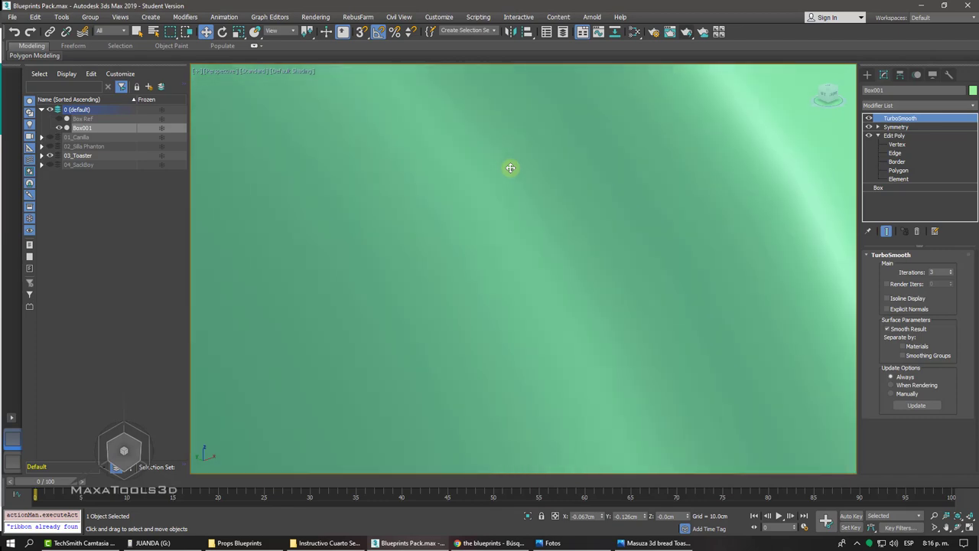
{"action": "scroll", "coordinate": [511, 167], "scroll_direction": "down", "scroll_amount": 4}
Go to Edge level with TurboSmooth and Symmetry hidden and edged faces shown
{"action": "left_click", "coordinate": [895, 153]}
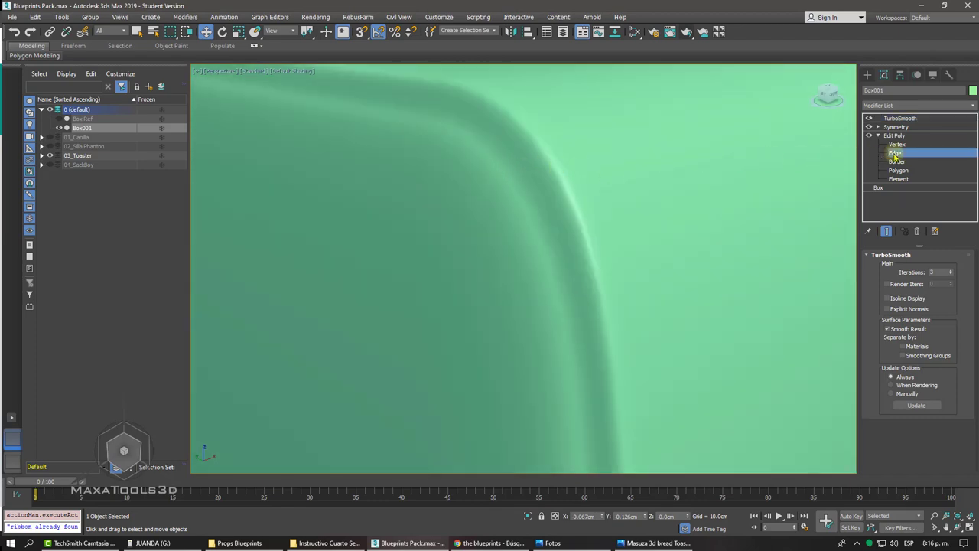
{"action": "left_click", "coordinate": [868, 119]}
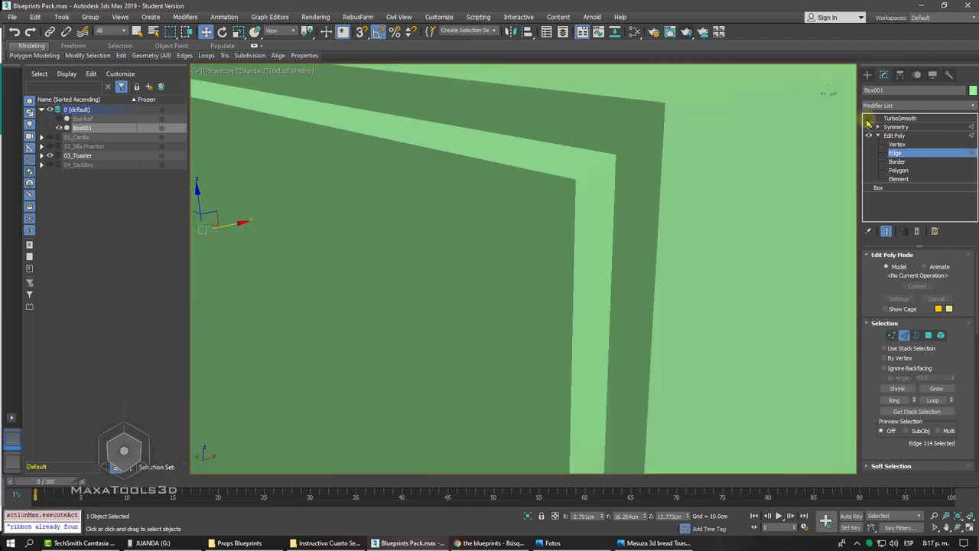
{"action": "left_click", "coordinate": [868, 127]}
{"action": "key", "text": "F4"}
Connect the top rim edge ring with 1 segment, pinch 0, slide 72
{"action": "scroll", "coordinate": [634, 171], "scroll_direction": "down", "scroll_amount": 4}
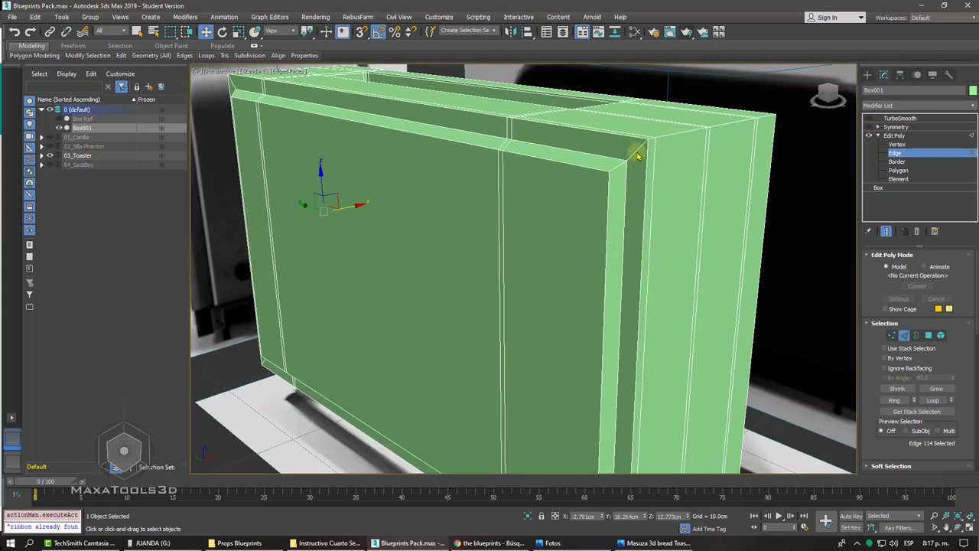
{"action": "left_click", "coordinate": [638, 154]}
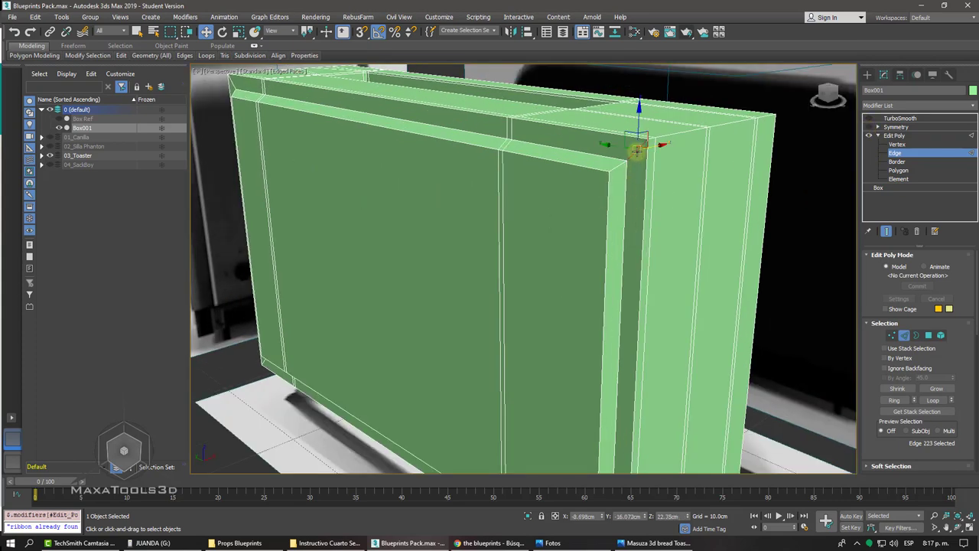
{"action": "double_click", "coordinate": [510, 129]}
{"action": "middle_click_drag", "start_coordinate": [511, 128], "coordinate": [511, 133], "text": "alt"}
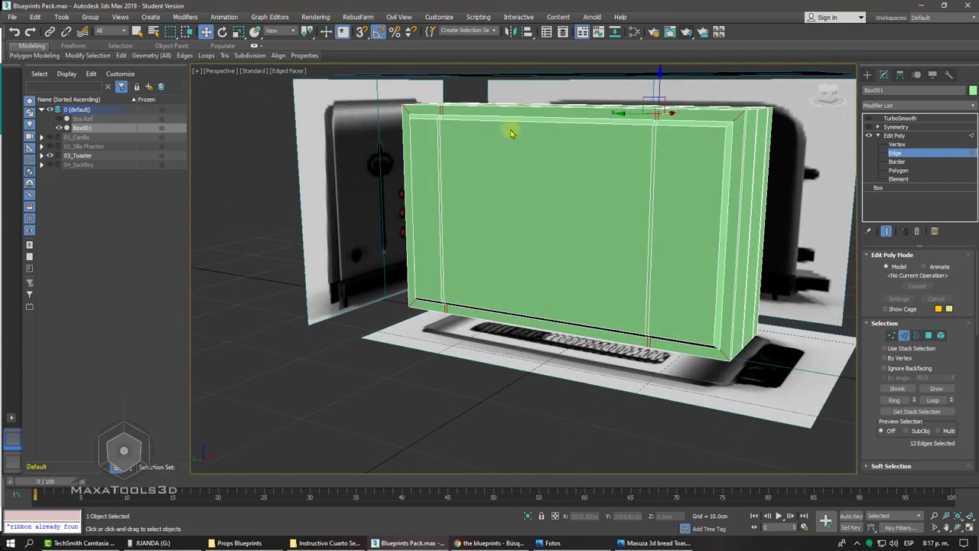
{"action": "left_click", "coordinate": [206, 55]}
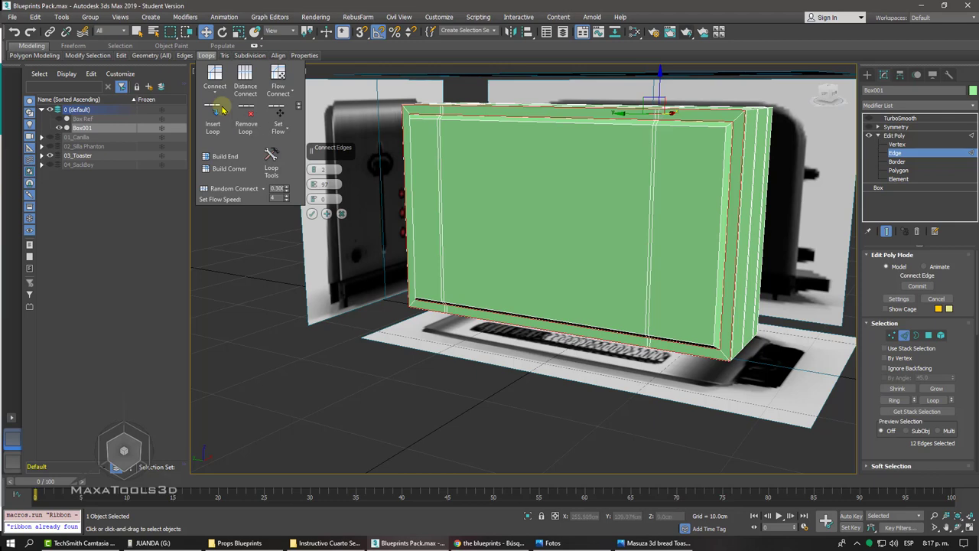
{"action": "scroll", "coordinate": [221, 109], "scroll_direction": "up", "scroll_amount": 5}
{"action": "middle_click_drag", "start_coordinate": [221, 108], "coordinate": [221, 104], "text": "alt"}
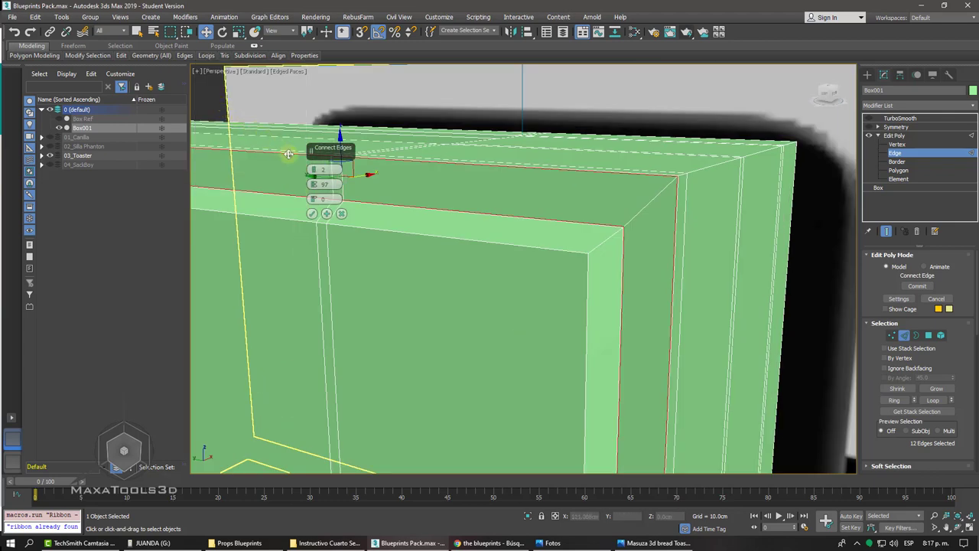
{"action": "mouse_move", "coordinate": [313, 184]}
{"action": "left_mouse_down"}
{"action": "mouse_move", "coordinate": [313, 200]}
{"action": "mouse_move", "coordinate": [313, 183]}
{"action": "left_mouse_up"}
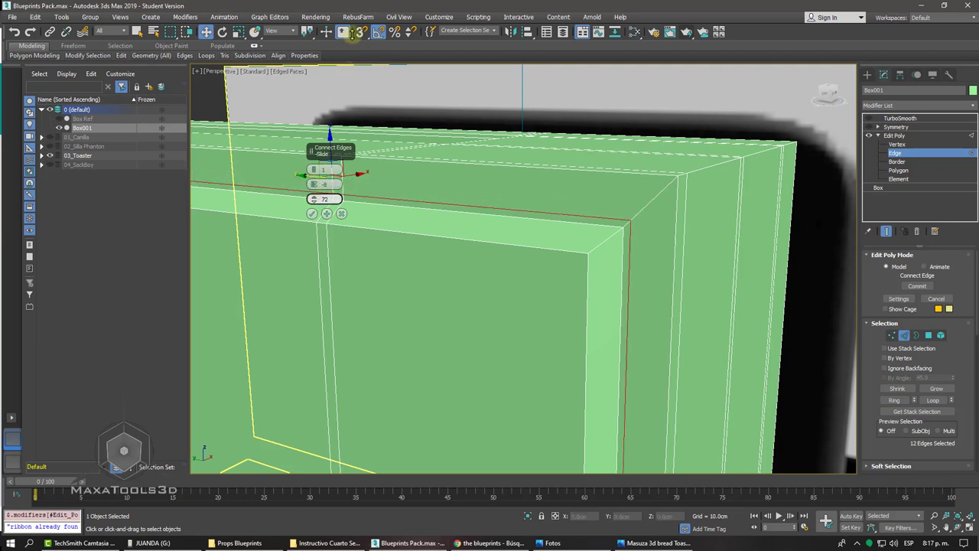
{"action": "left_click", "coordinate": [313, 213]}
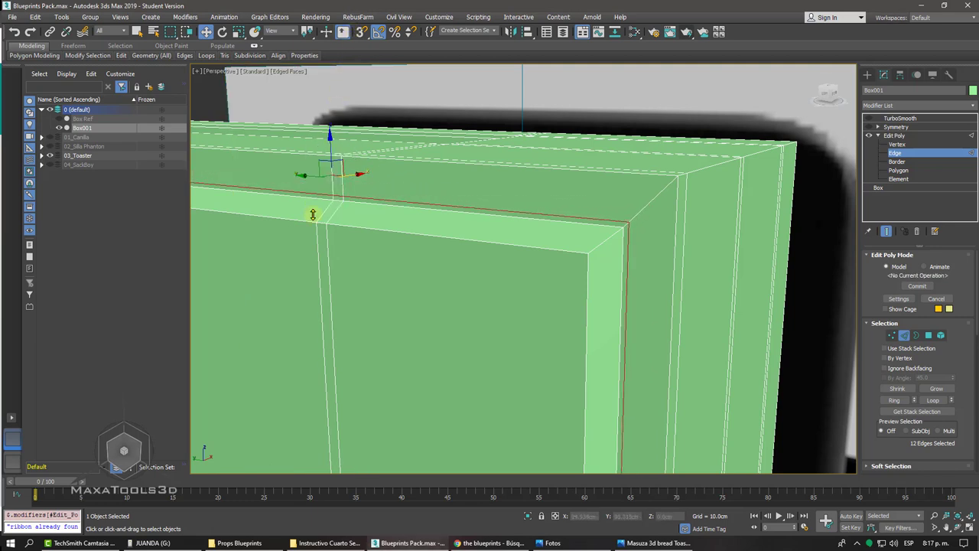
{"action": "left_click", "coordinate": [892, 136]}
Turn TurboSmooth back on and frame the smoothed, mirrored toaster
{"action": "left_click", "coordinate": [897, 128]}
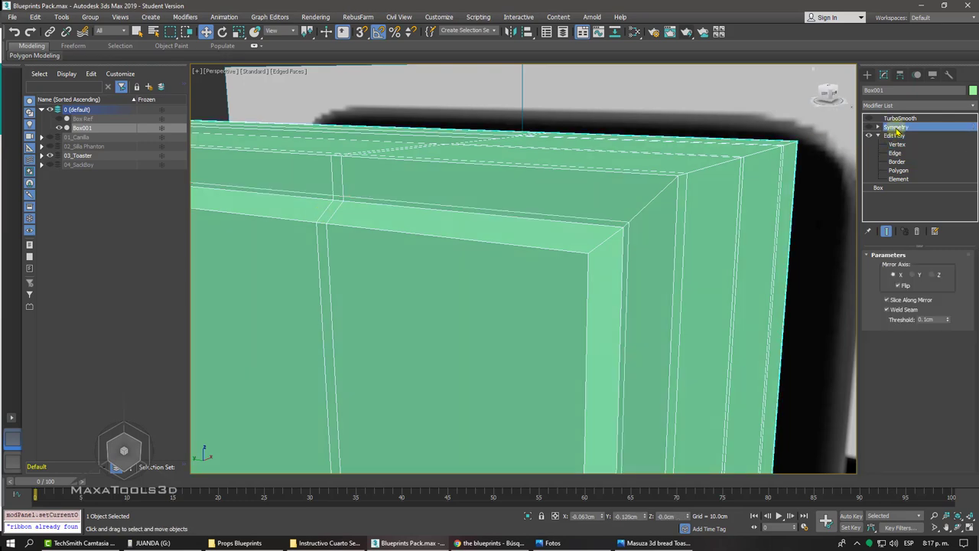
{"action": "left_click", "coordinate": [895, 117]}
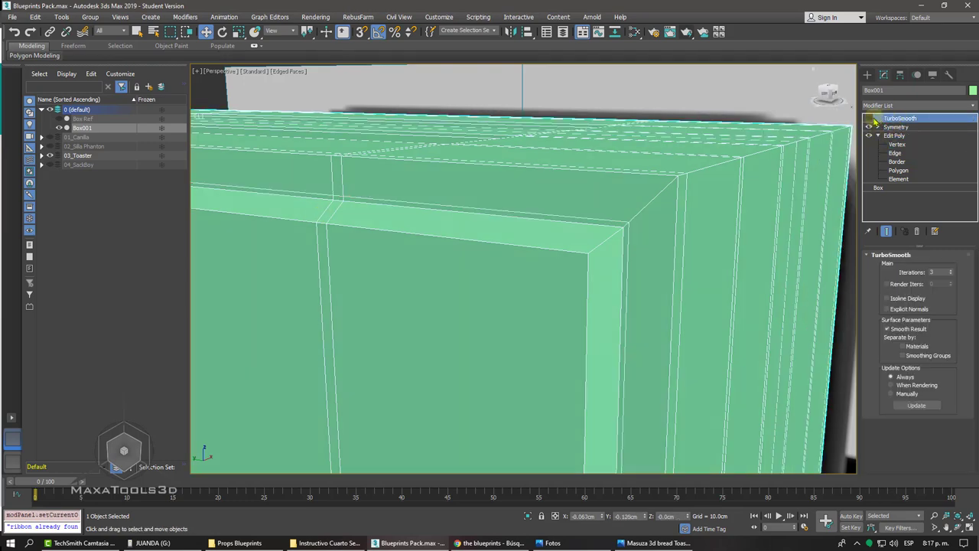
{"action": "left_click", "coordinate": [868, 117]}
{"action": "key", "text": "z"}
{"action": "key", "text": "F4"}
{"action": "scroll", "coordinate": [619, 192], "scroll_direction": "up", "scroll_amount": 4}
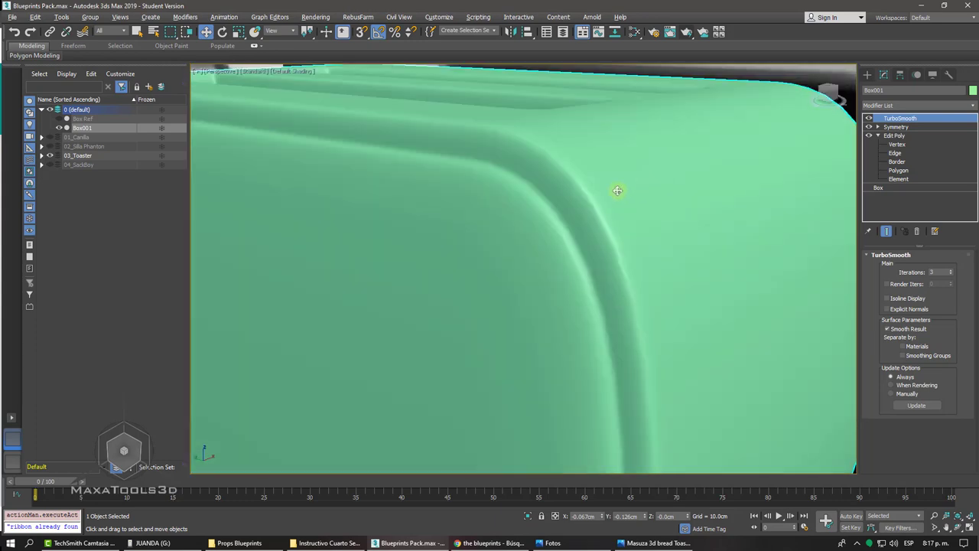
{"action": "scroll", "coordinate": [564, 204], "scroll_direction": "up", "scroll_amount": 3}
{"action": "scroll", "coordinate": [562, 207], "scroll_direction": "down", "scroll_amount": 3}
{"action": "scroll", "coordinate": [562, 207], "scroll_direction": "down", "scroll_amount": 1}
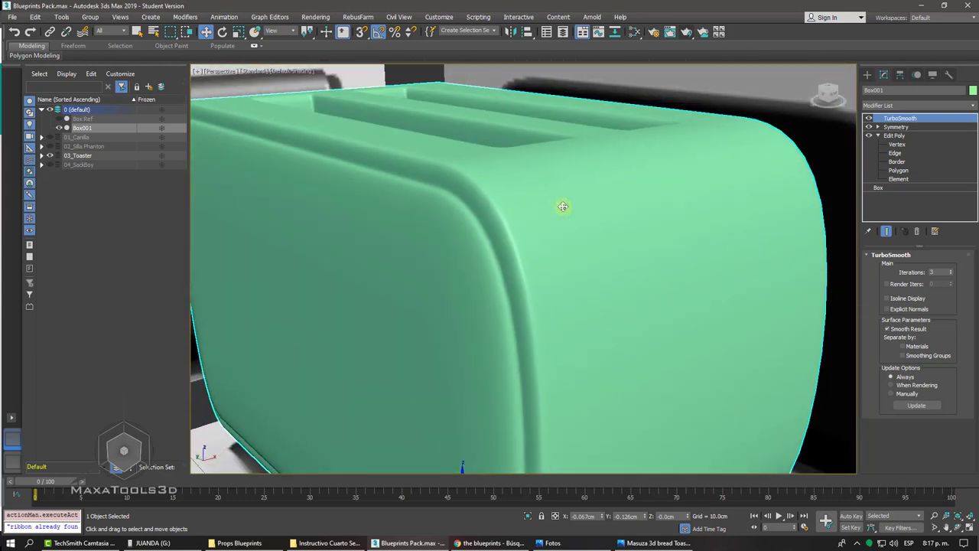
{"action": "scroll", "coordinate": [476, 228], "scroll_direction": "up", "scroll_amount": 2}
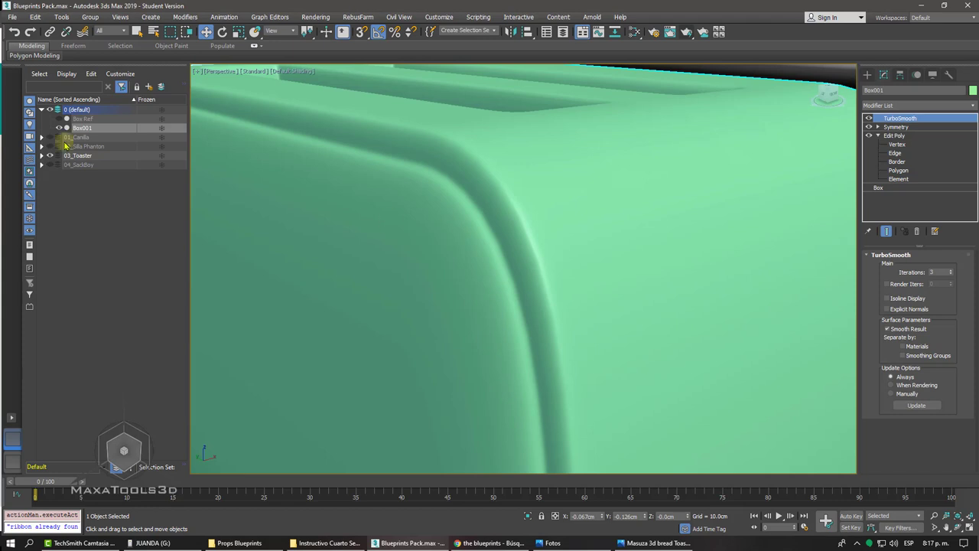
Undo the latest Connect Edges steps and ConnectEdgesOptions from the Undo list
{"action": "right_click", "coordinate": [14, 31]}
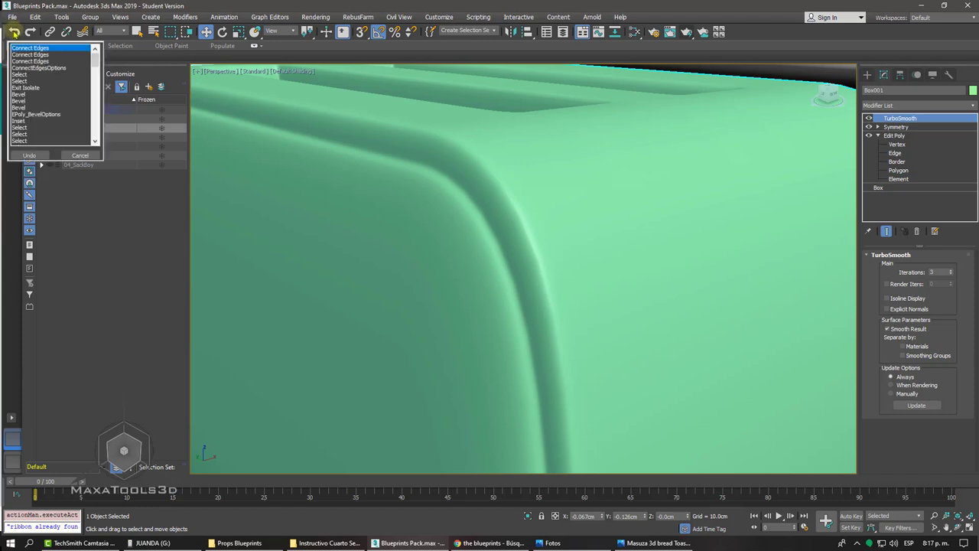
{"action": "left_click", "coordinate": [14, 31]}
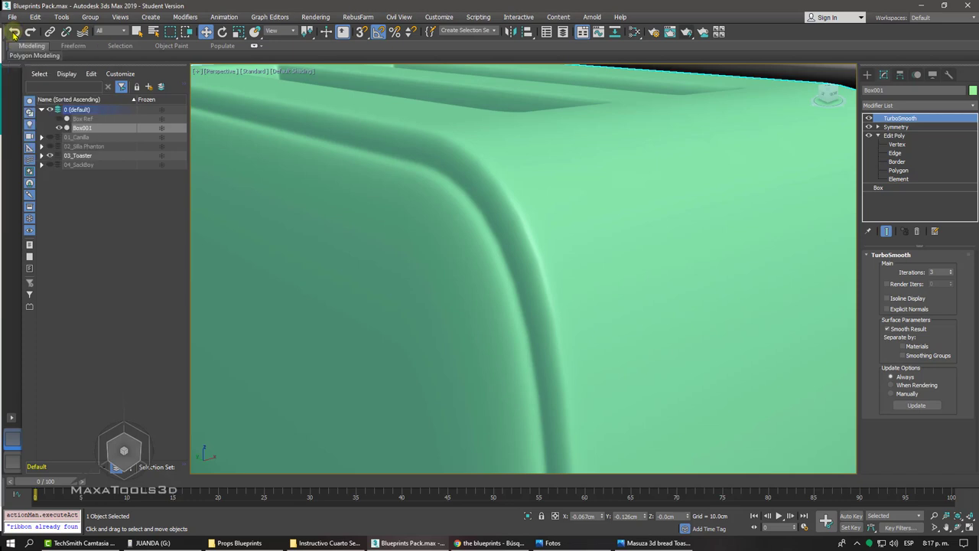
{"action": "right_click", "coordinate": [14, 33]}
{"action": "left_click", "coordinate": [14, 33]}
{"action": "right_click", "coordinate": [13, 33]}
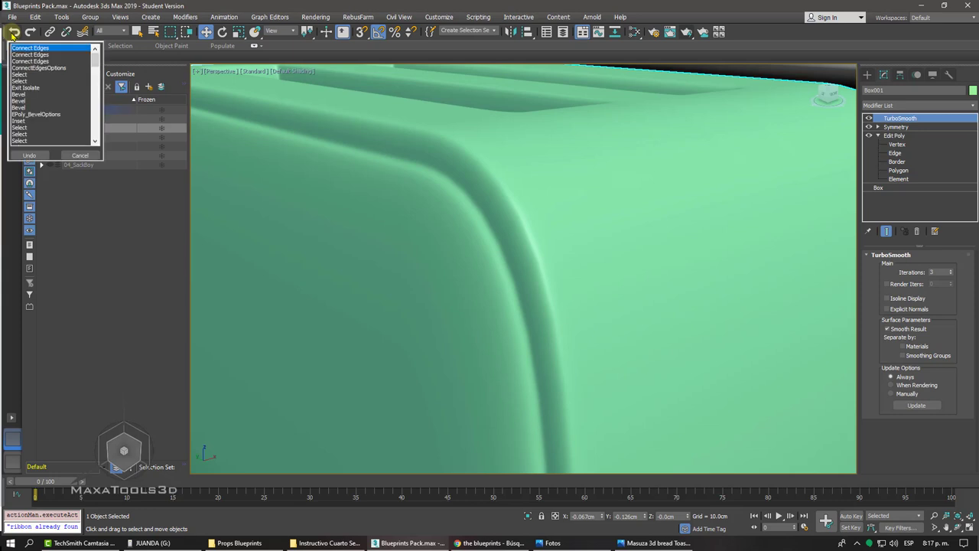
{"action": "left_click", "coordinate": [27, 60]}
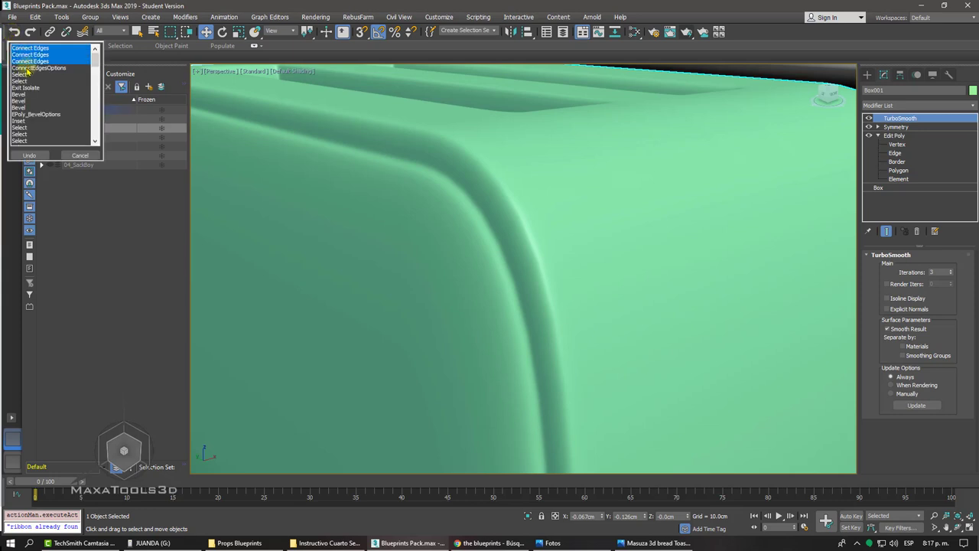
{"action": "left_click", "coordinate": [30, 67]}
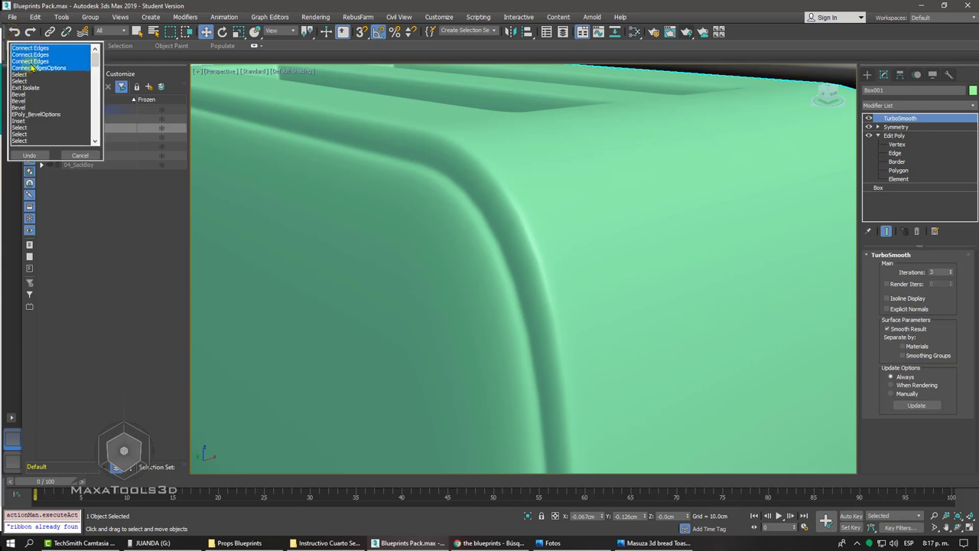
{"action": "left_click", "coordinate": [29, 155]}
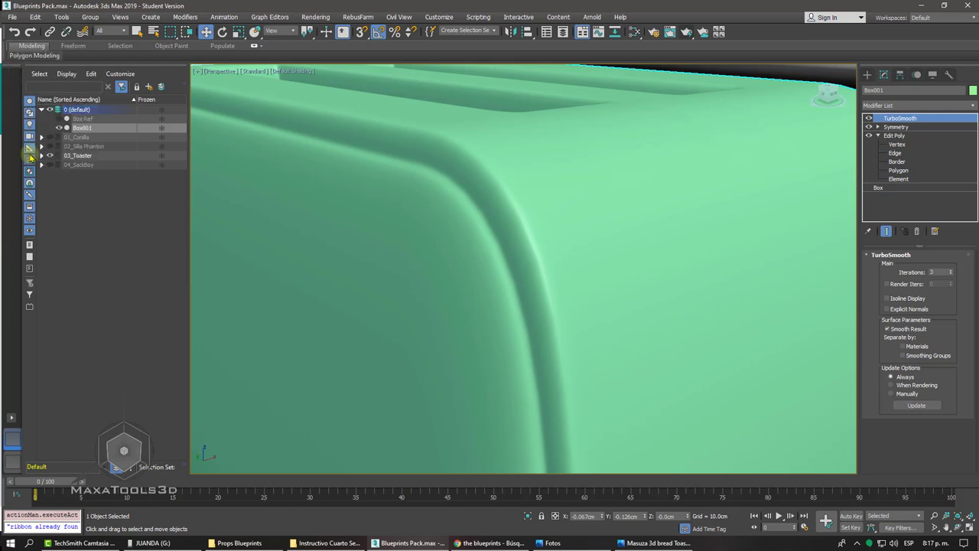
{"action": "right_click", "coordinate": [29, 33]}
{"action": "right_click", "coordinate": [11, 32]}
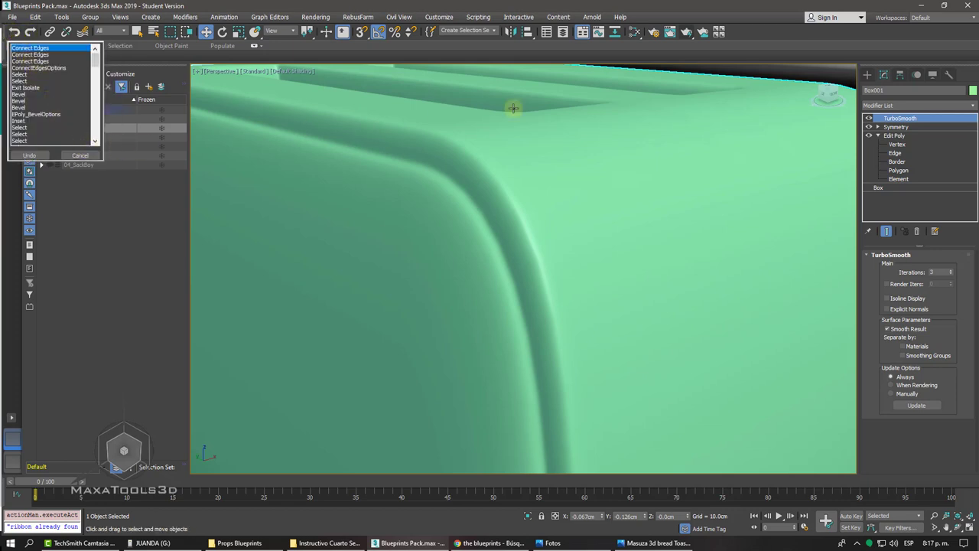
{"action": "left_click", "coordinate": [867, 74]}
Orbit to a side view, select Box001 and switch its Edit Poly to Edge level
{"action": "scroll", "coordinate": [655, 322], "scroll_direction": "down", "scroll_amount": 5}
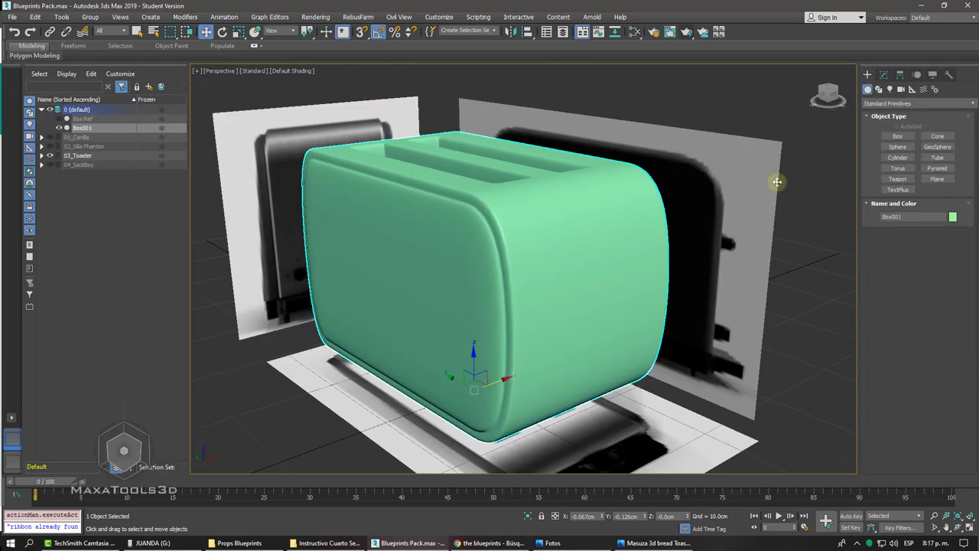
{"action": "scroll", "coordinate": [656, 321], "scroll_direction": "down", "scroll_amount": 3}
{"action": "left_click", "coordinate": [640, 319]}
{"action": "scroll", "coordinate": [527, 290], "scroll_direction": "up", "scroll_amount": 5}
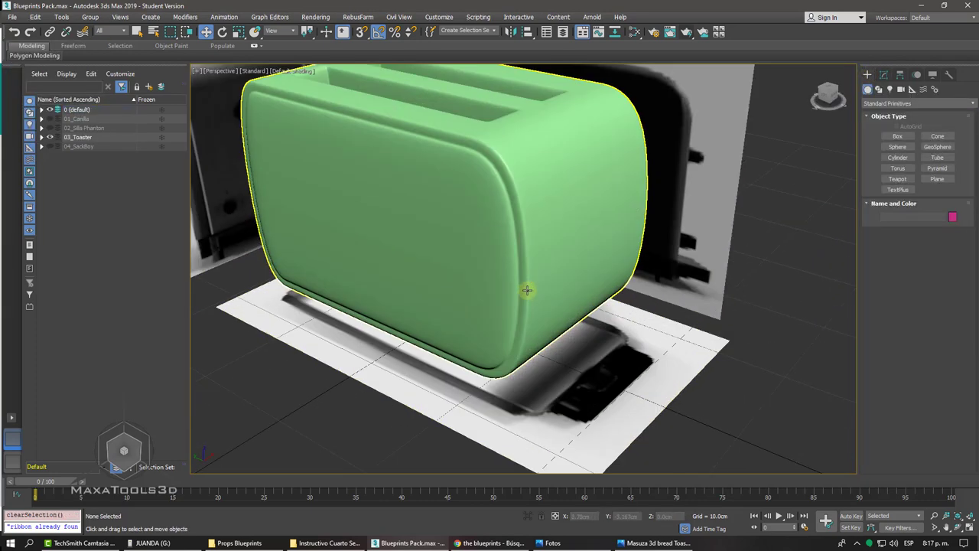
{"action": "middle_click_drag", "start_coordinate": [527, 290], "coordinate": [713, 230], "text": "alt"}
{"action": "left_click", "coordinate": [713, 231]}
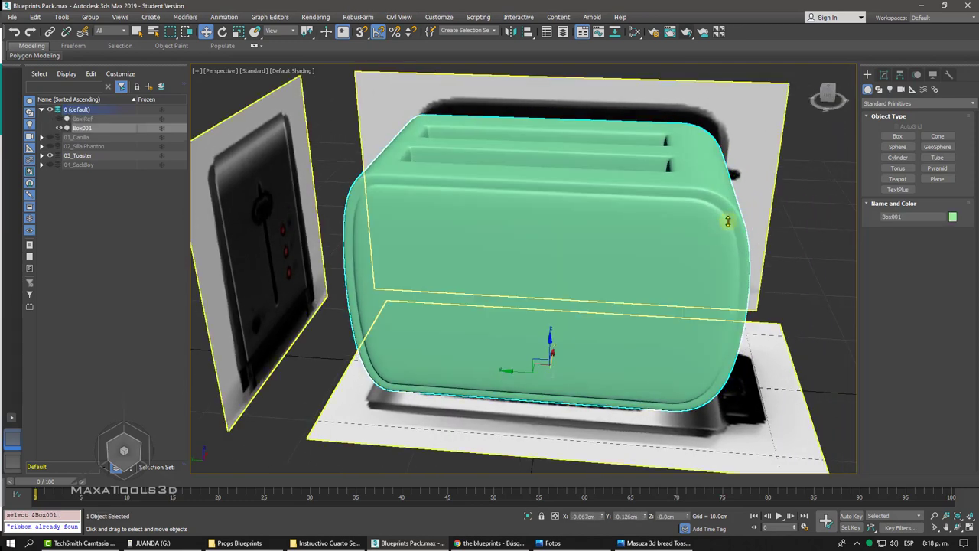
{"action": "left_click", "coordinate": [885, 76]}
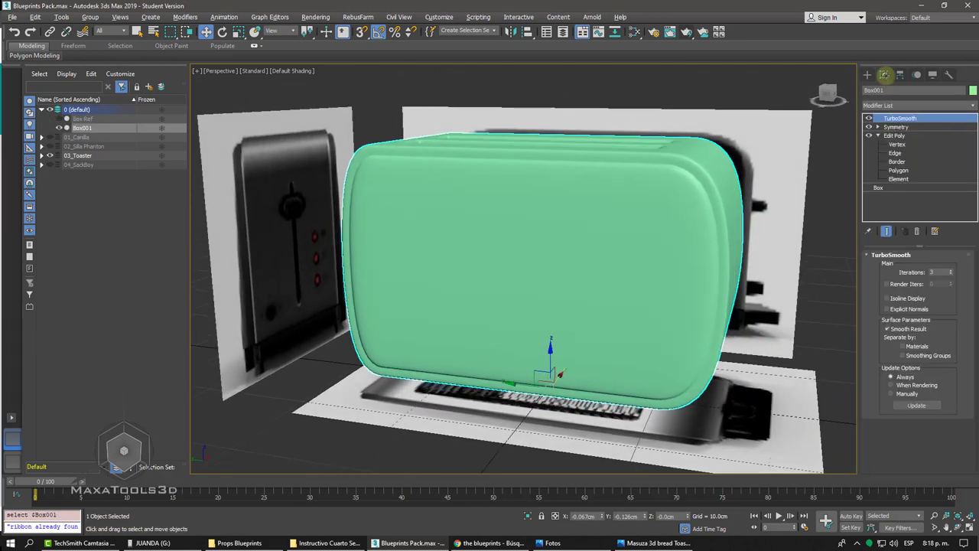
{"action": "left_click", "coordinate": [896, 153]}
With Edged Faces on and TurboSmooth off, Swift Loop a new edge loop near the toaster's bottom
{"action": "key", "text": "F4"}
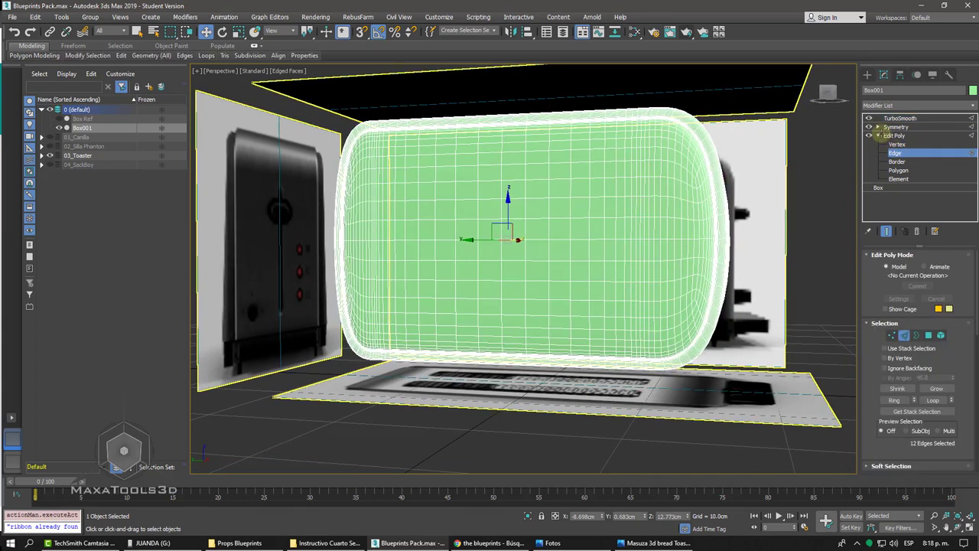
{"action": "left_click", "coordinate": [868, 118]}
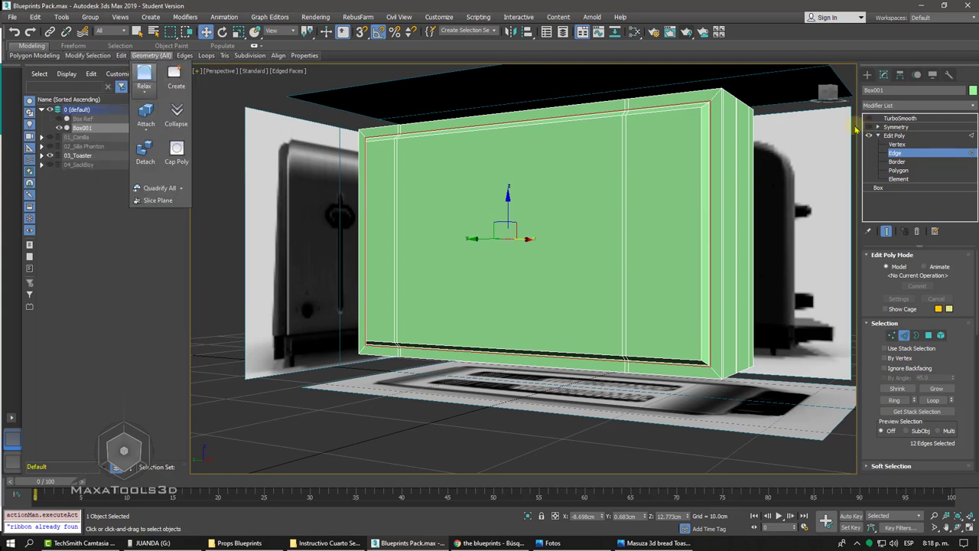
{"action": "left_click", "coordinate": [204, 83]}
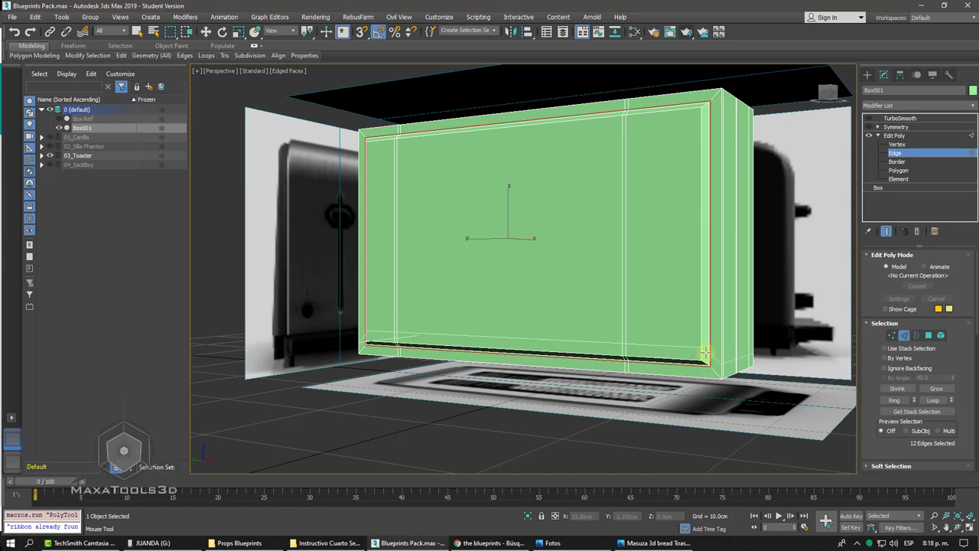
{"action": "left_click", "coordinate": [727, 331]}
Re-enable TurboSmooth, turn Edged Faces off and orbit around the smoothed toaster body
{"action": "left_click", "coordinate": [894, 136]}
{"action": "left_click", "coordinate": [896, 127]}
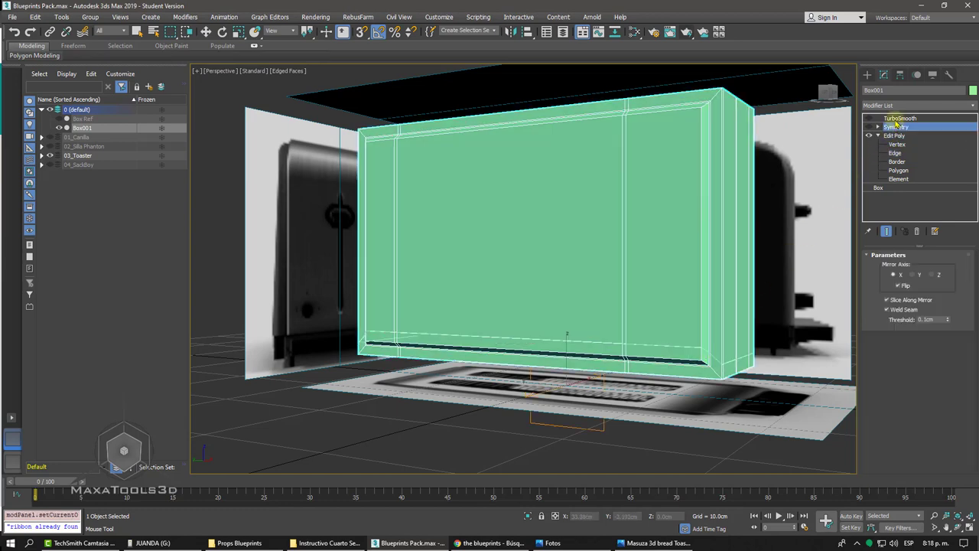
{"action": "left_click", "coordinate": [899, 118]}
{"action": "left_click", "coordinate": [870, 120]}
{"action": "left_click", "coordinate": [870, 119]}
{"action": "key", "text": "w"}
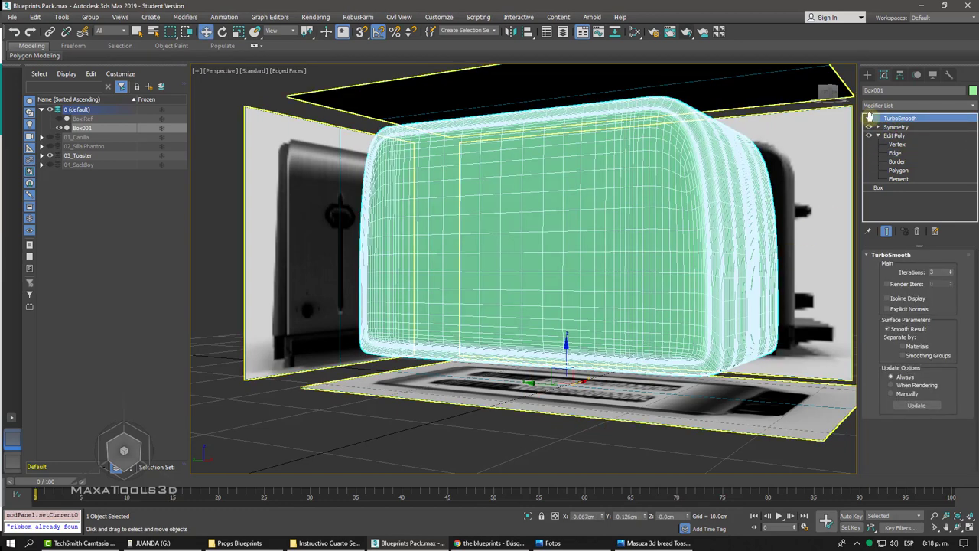
{"action": "key", "text": "F4"}
{"action": "mouse_move", "coordinate": [773, 197]}
{"action": "middle_mouse_down", "text": "alt"}
{"action": "mouse_move", "coordinate": [712, 226]}
{"action": "mouse_move", "coordinate": [712, 216]}
{"action": "mouse_move", "coordinate": [712, 226]}
{"action": "middle_mouse_up", "text": "alt"}
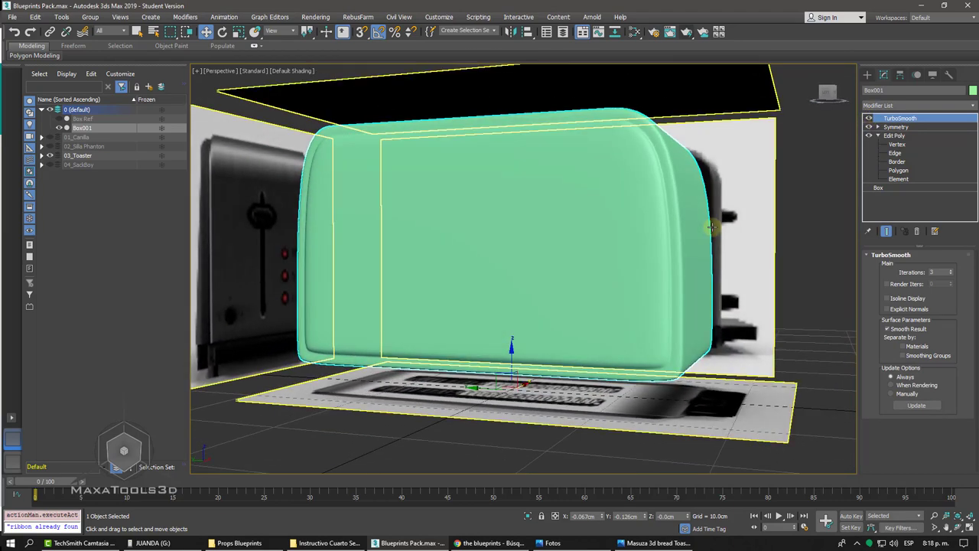
Make the 04_SackBoy layer visible in the Scene Explorer and expand it to list its reference planes
{"action": "right_click", "coordinate": [16, 35]}
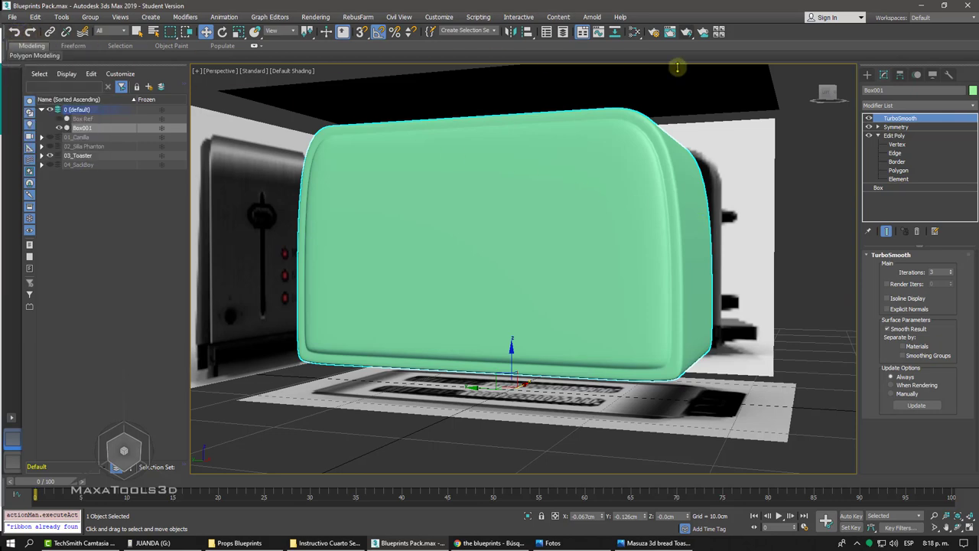
{"action": "left_click", "coordinate": [867, 75]}
{"action": "mouse_move", "coordinate": [750, 245]}
{"action": "middle_mouse_down", "text": "alt"}
{"action": "mouse_move", "coordinate": [714, 258]}
{"action": "mouse_move", "coordinate": [650, 258]}
{"action": "mouse_move", "coordinate": [716, 262]}
{"action": "mouse_move", "coordinate": [704, 256]}
{"action": "middle_mouse_up", "text": "alt"}
{"action": "scroll", "coordinate": [650, 258], "scroll_direction": "down", "scroll_amount": 5}
{"action": "scroll", "coordinate": [704, 255], "scroll_direction": "up", "scroll_amount": 3}
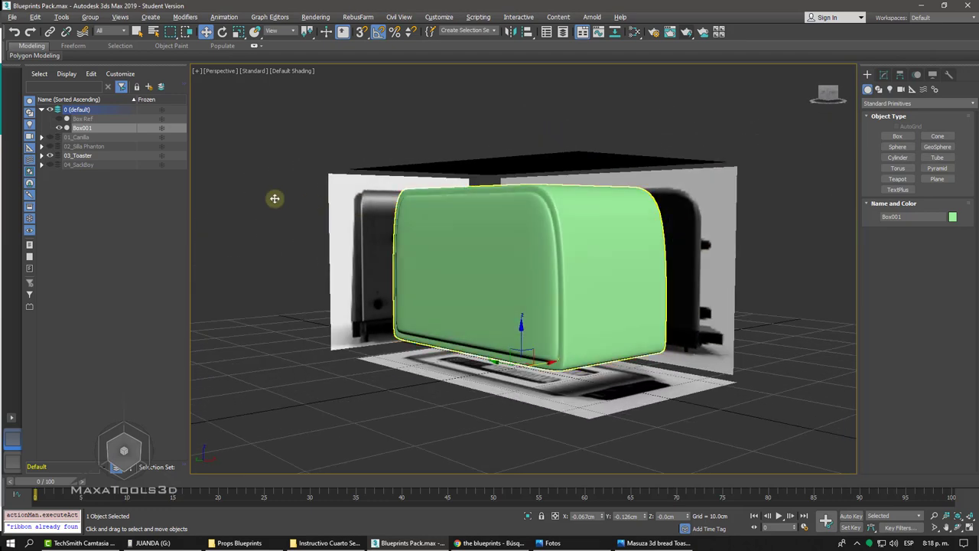
{"action": "left_click", "coordinate": [50, 165]}
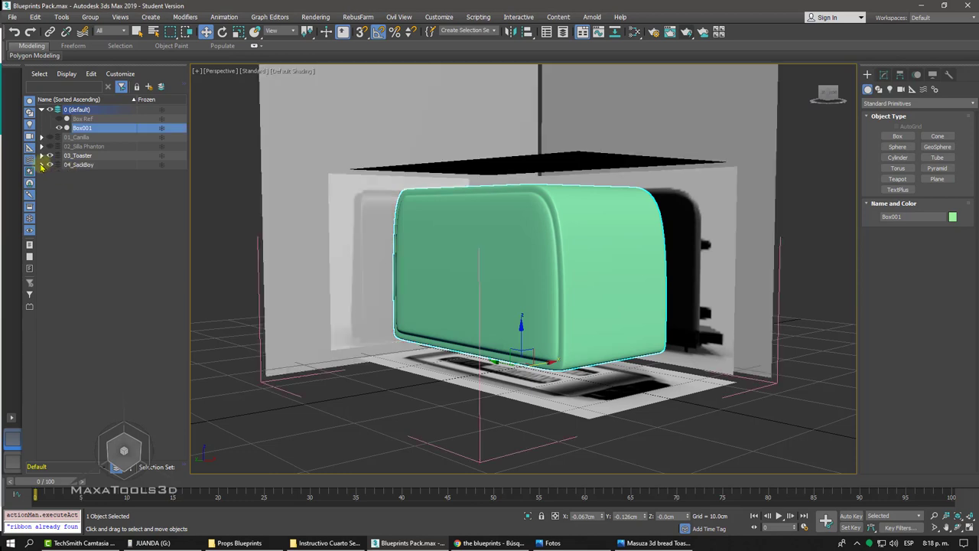
{"action": "left_click", "coordinate": [41, 165]}
{"action": "scroll", "coordinate": [416, 136], "scroll_direction": "down", "scroll_amount": 5}
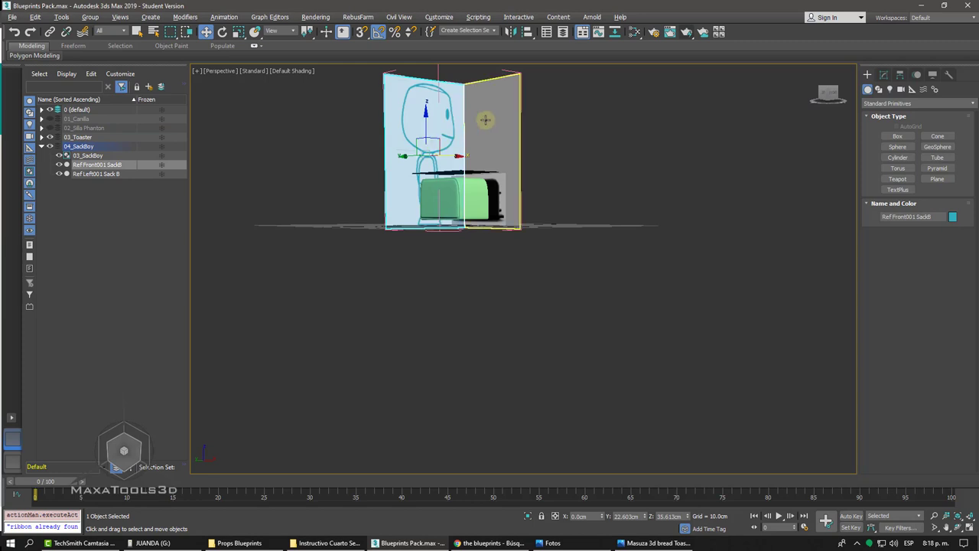
Select the Ref Left001 Sack B side plane and open its UVW Map gizmo
{"action": "left_click", "coordinate": [486, 120]}
{"action": "left_click", "coordinate": [840, 91]}
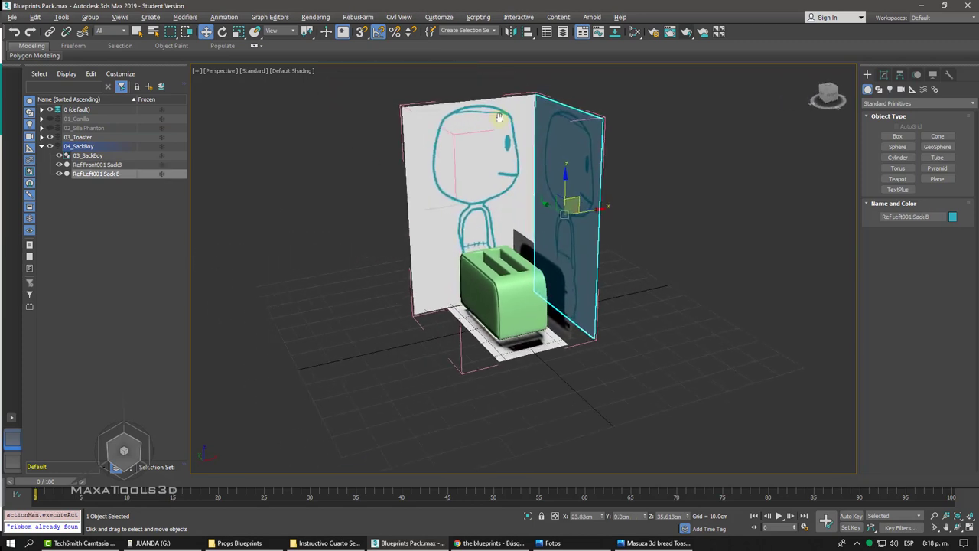
{"action": "left_click", "coordinate": [884, 74]}
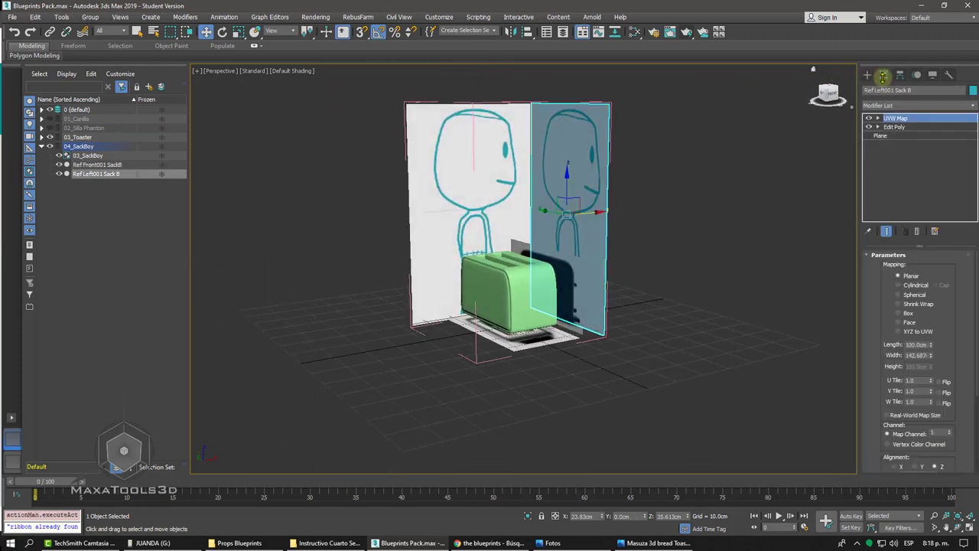
{"action": "left_click", "coordinate": [894, 128]}
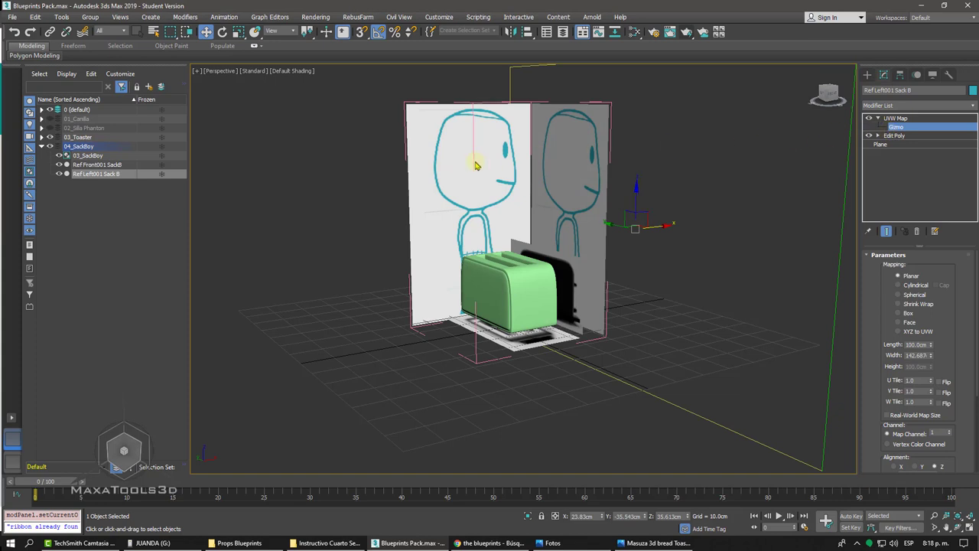
Move the Ref Front001 SackB UVW Map gizmo to centre the SackBoy front drawing
{"action": "left_click", "coordinate": [895, 118]}
{"action": "left_click", "coordinate": [467, 158]}
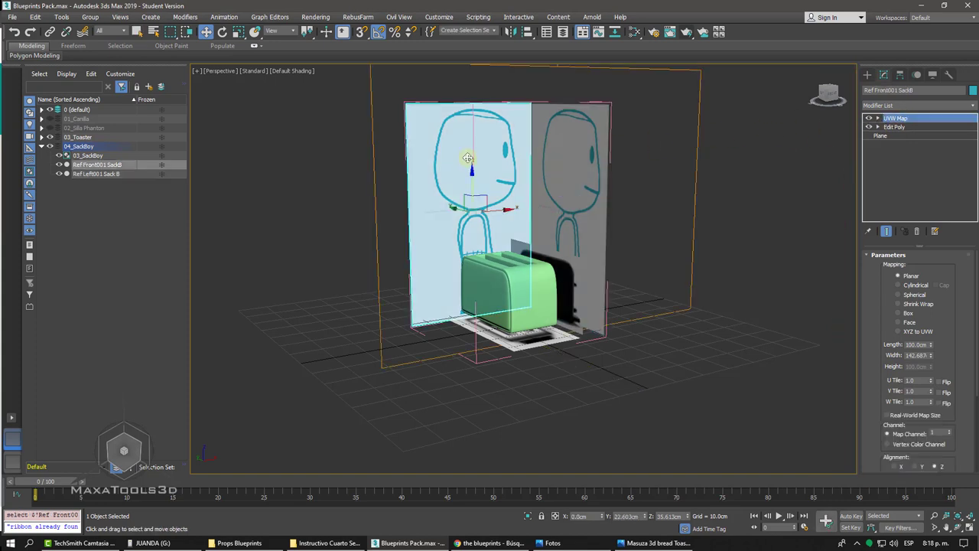
{"action": "left_click", "coordinate": [877, 118]}
{"action": "left_click", "coordinate": [895, 127]}
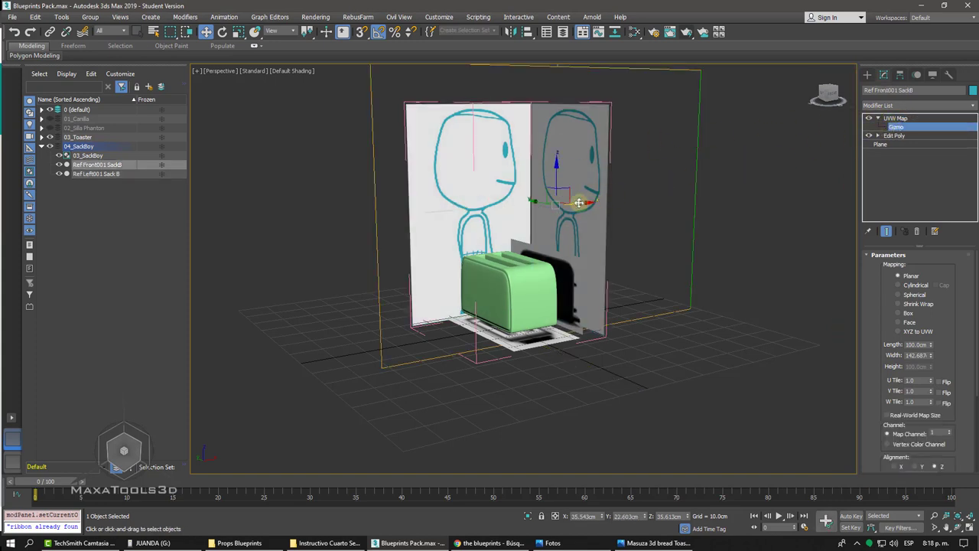
{"action": "left_click_drag", "start_coordinate": [579, 202], "coordinate": [427, 219]}
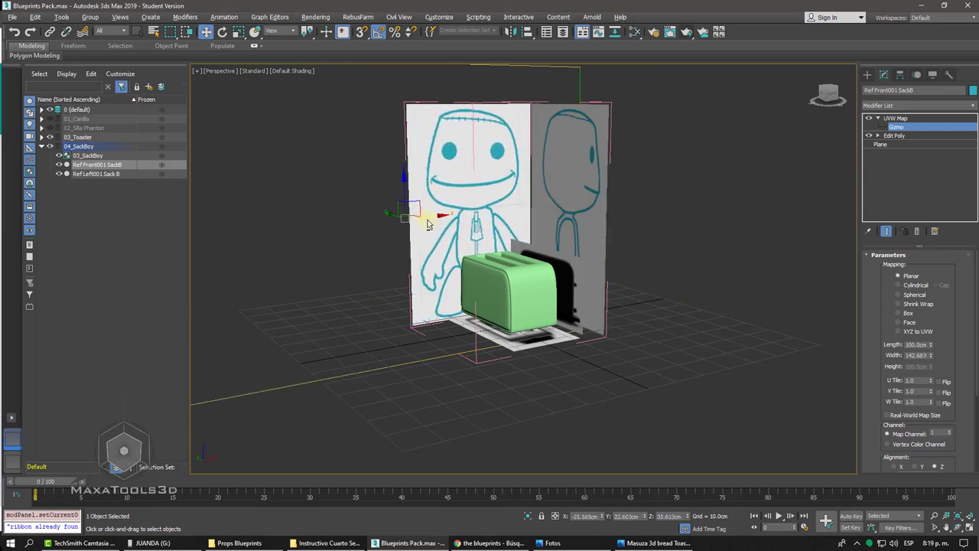
{"action": "middle_click_drag", "start_coordinate": [427, 224], "coordinate": [429, 214], "text": "alt"}
{"action": "left_click", "coordinate": [897, 118]}
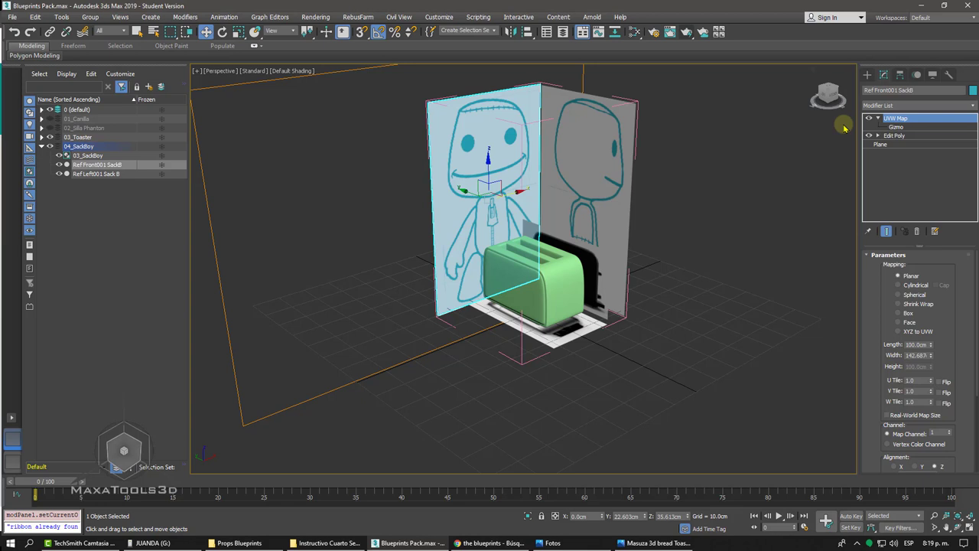
{"action": "left_click", "coordinate": [867, 74]}
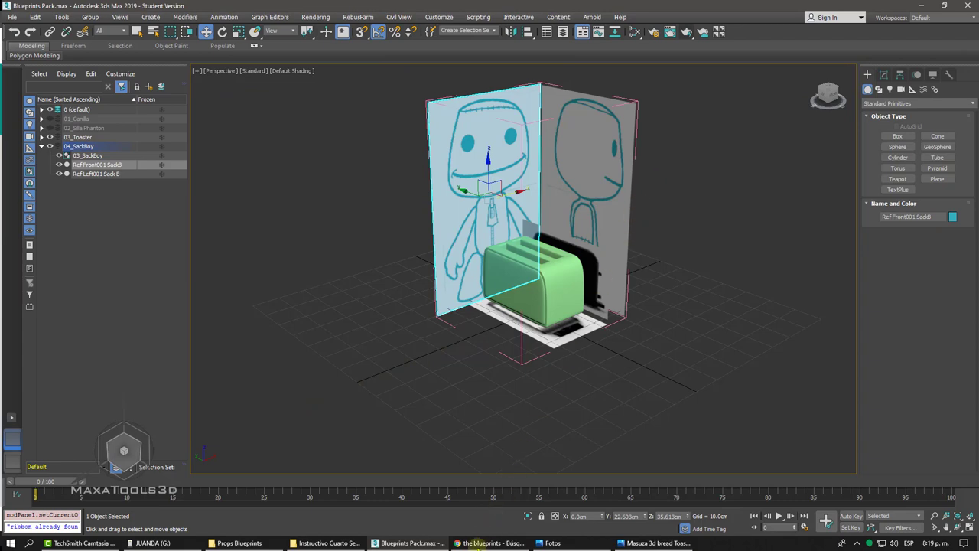
Switch to Chrome and look over the Panton Chair Tutorial video tab
{"action": "left_click", "coordinate": [484, 544]}
{"action": "left_click", "coordinate": [688, 13]}
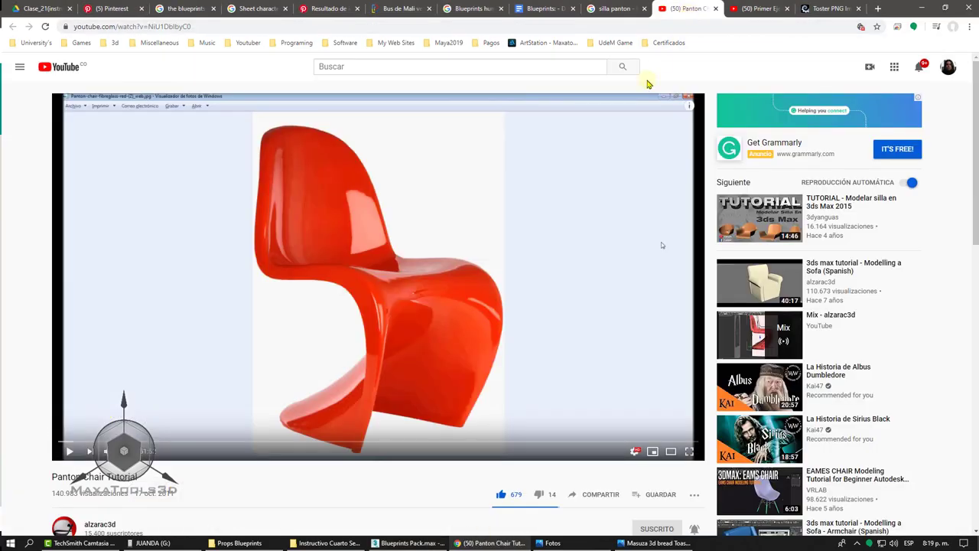
{"action": "scroll", "coordinate": [504, 316], "scroll_direction": "down", "scroll_amount": 5}
{"action": "scroll", "coordinate": [504, 316], "scroll_direction": "up", "scroll_amount": 5}
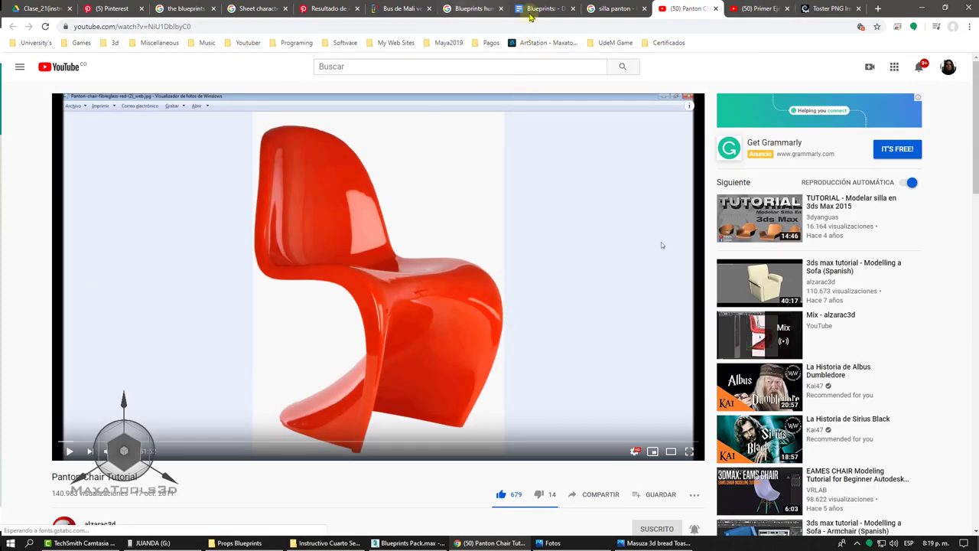
Show steps 8–13 and the YouTube tutorial link in the Blueprints Google Doc
{"action": "left_click", "coordinate": [533, 8]}
{"action": "scroll", "coordinate": [495, 306], "scroll_direction": "up", "scroll_amount": 3}
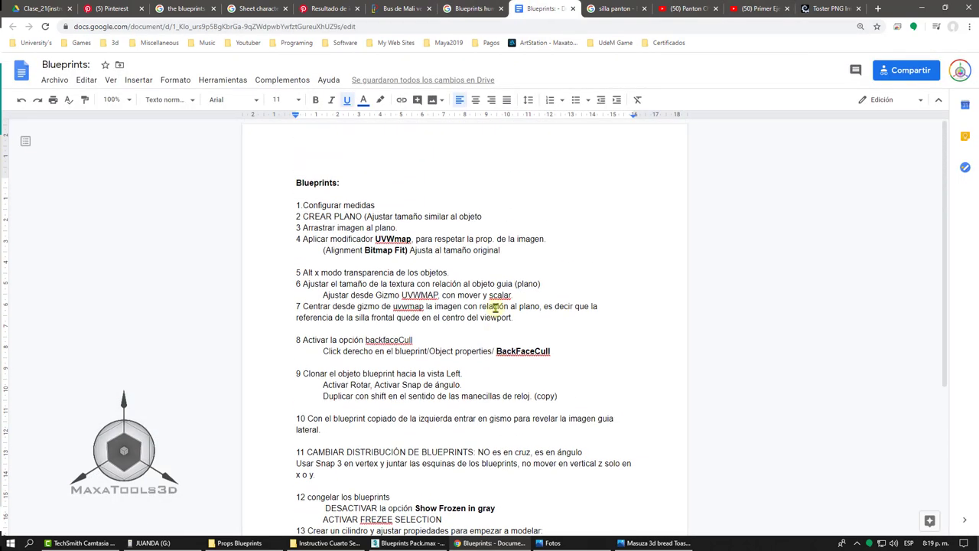
{"action": "scroll", "coordinate": [495, 306], "scroll_direction": "down", "scroll_amount": 2}
{"action": "scroll", "coordinate": [495, 306], "scroll_direction": "down", "scroll_amount": 2}
{"action": "scroll", "coordinate": [495, 306], "scroll_direction": "up", "scroll_amount": 1}
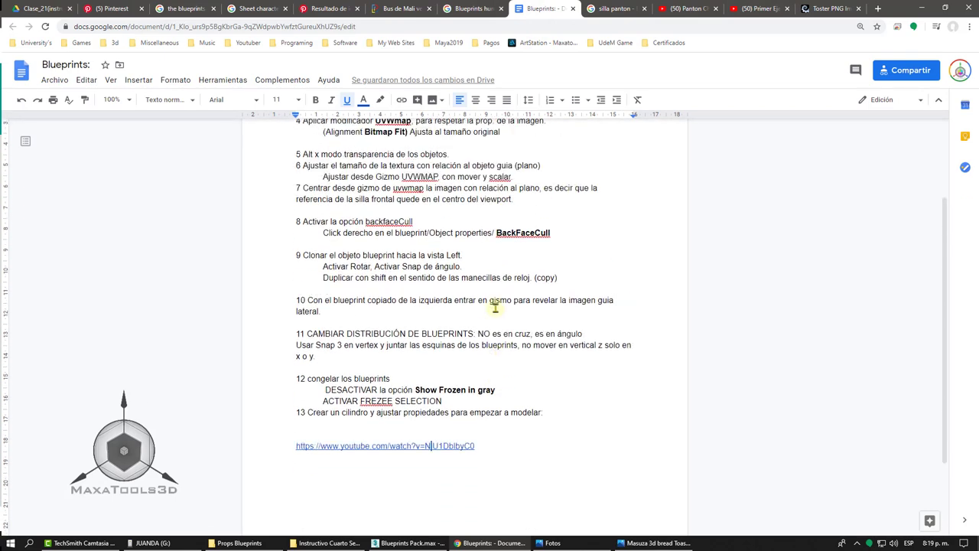
{"action": "scroll", "coordinate": [495, 306], "scroll_direction": "up", "scroll_amount": 3}
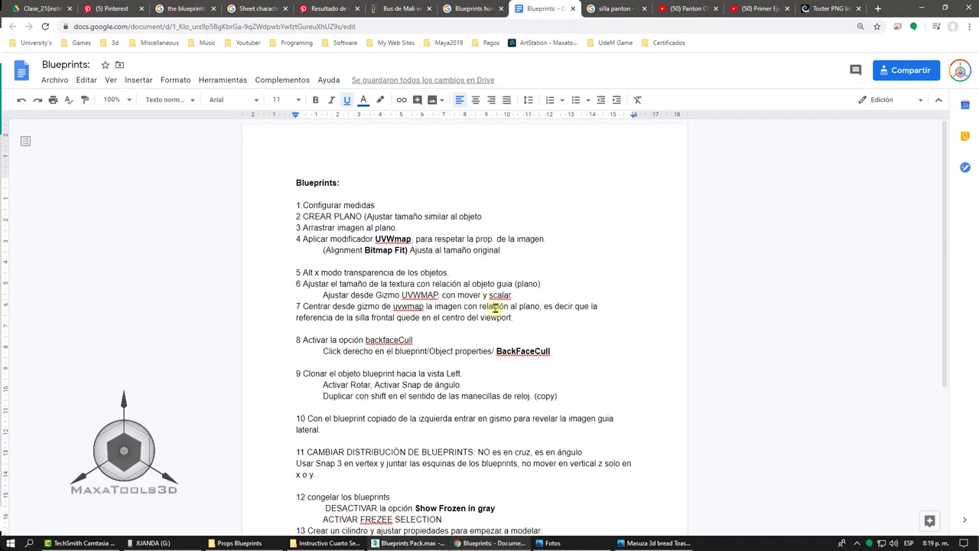
{"action": "scroll", "coordinate": [496, 308], "scroll_direction": "down", "scroll_amount": 3}
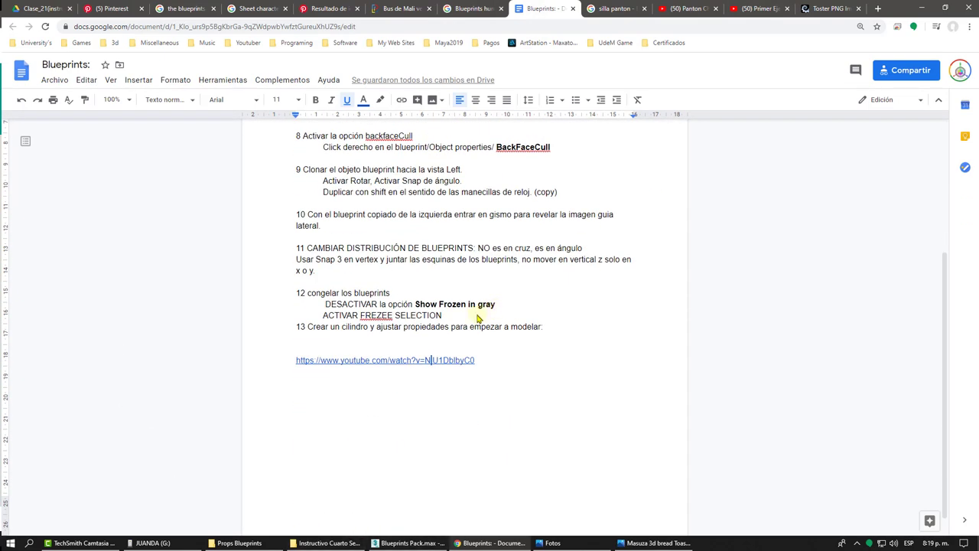